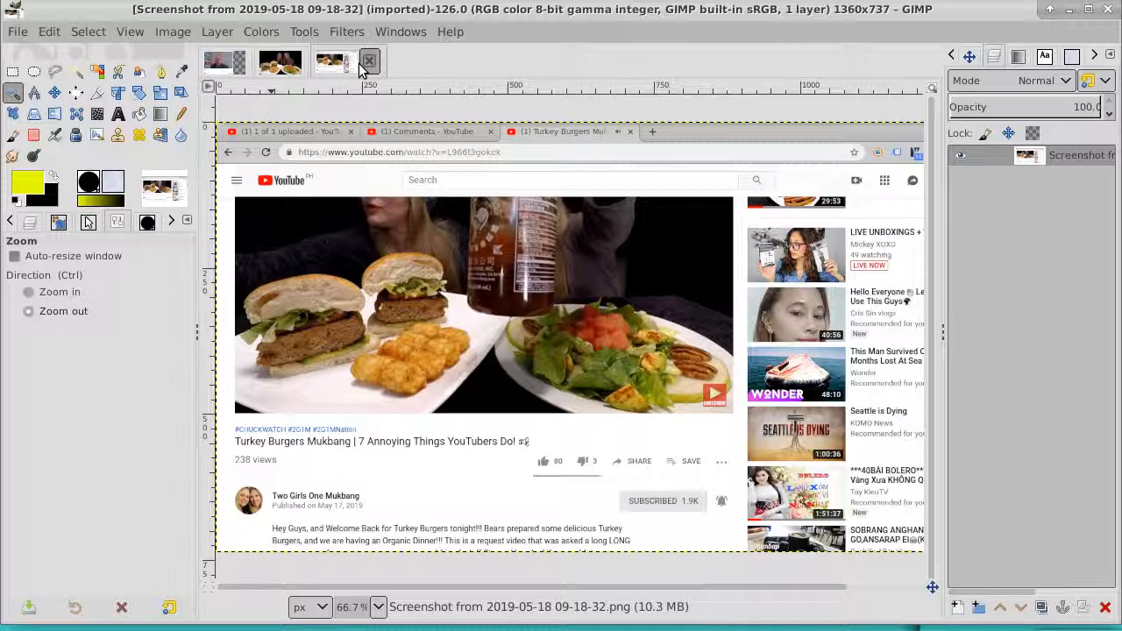
# Step: Copy the rectangular area around the channel avatar, channel name and publish date in the YouTube page screenshot, about 253 x 76 px
pyautogui.click(280, 71)
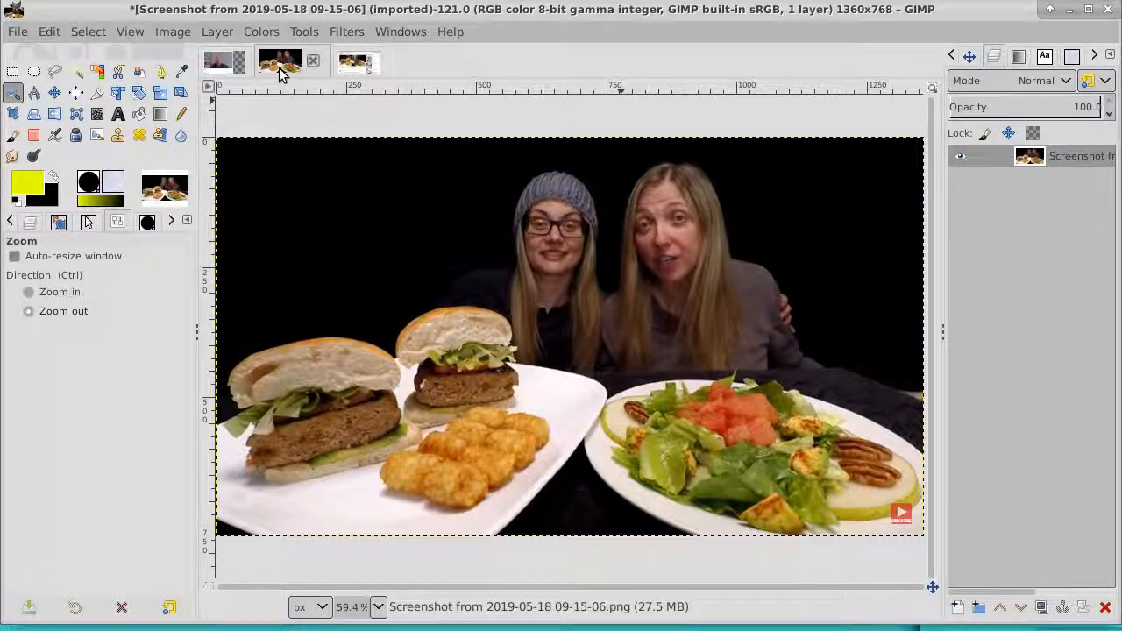
pyautogui.click(355, 67)
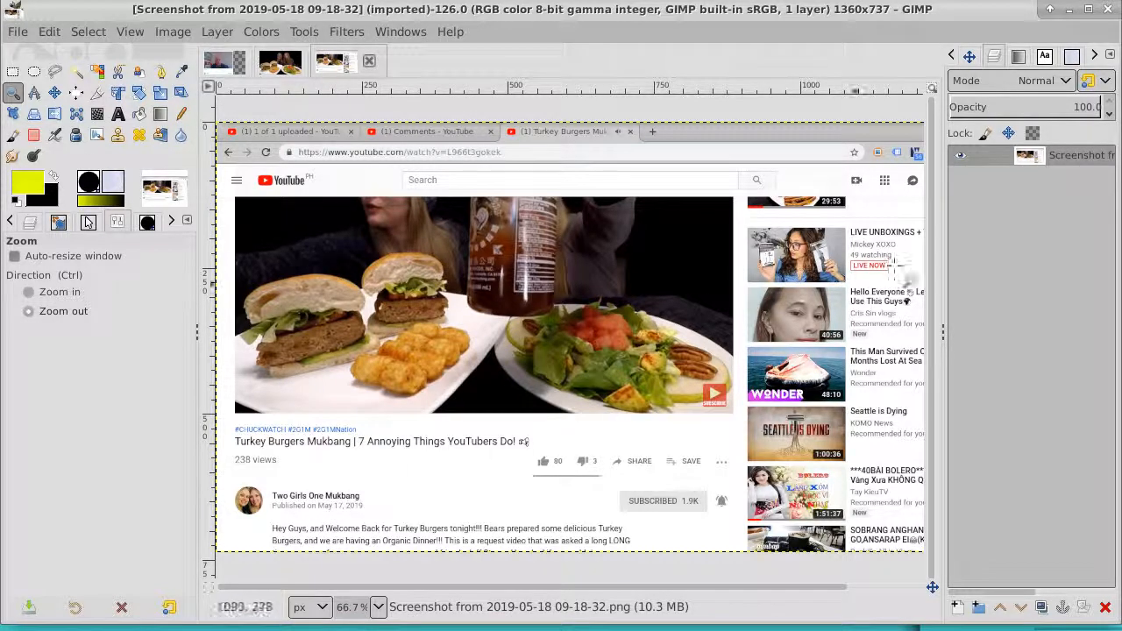
pyautogui.click(12, 73)
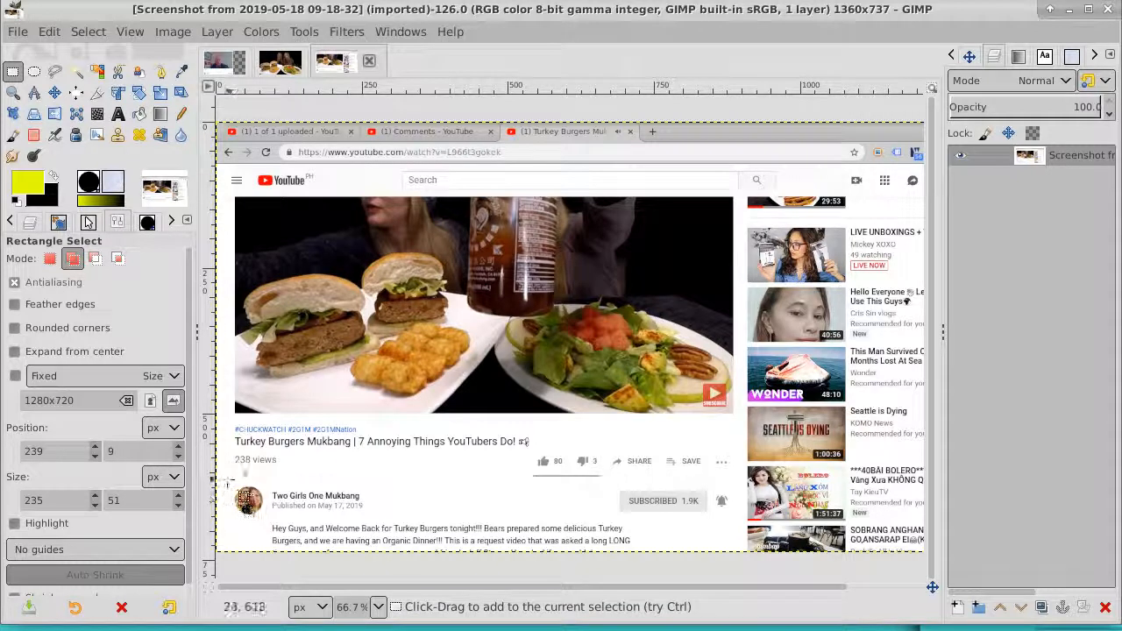
pyautogui.moveTo(225, 478); pyautogui.dragTo(373, 522)
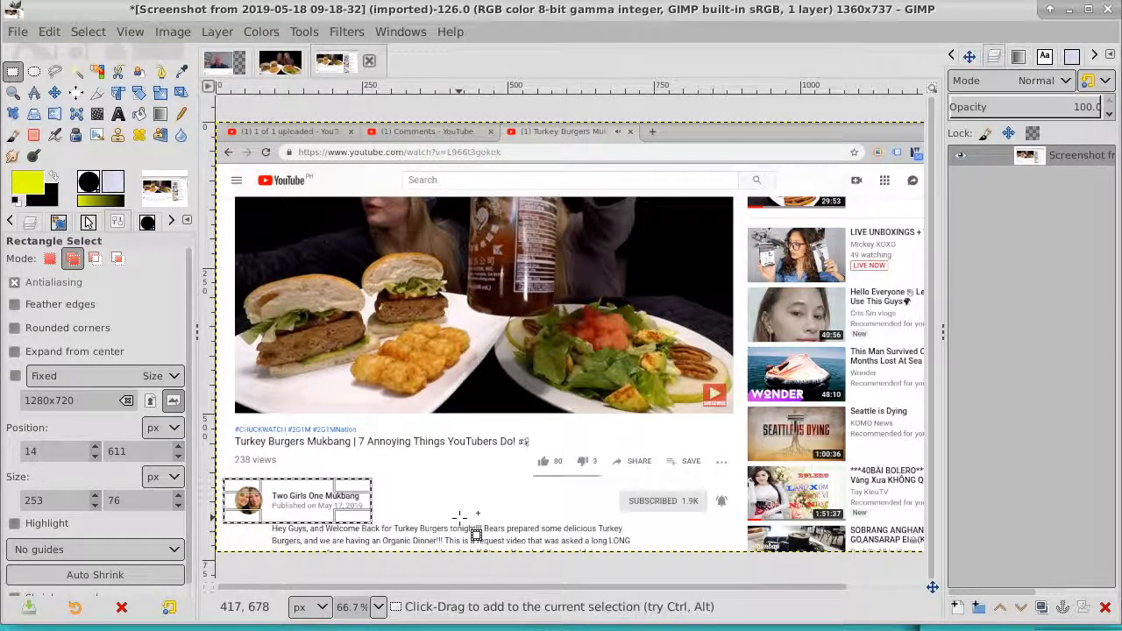
pyautogui.click(49, 32)
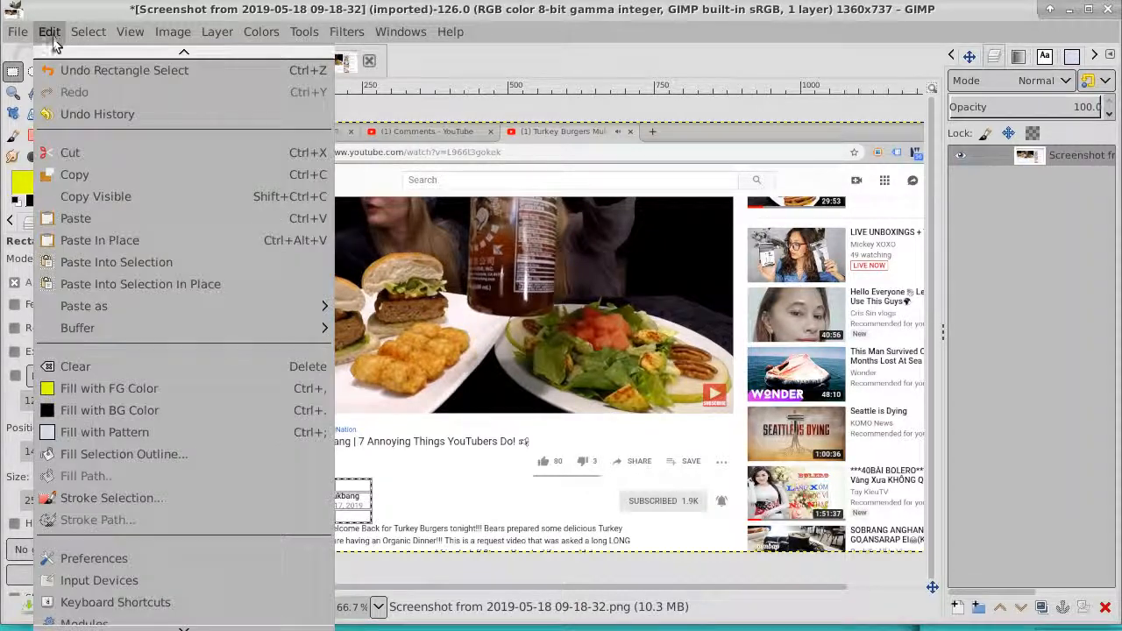
pyautogui.click(88, 179)
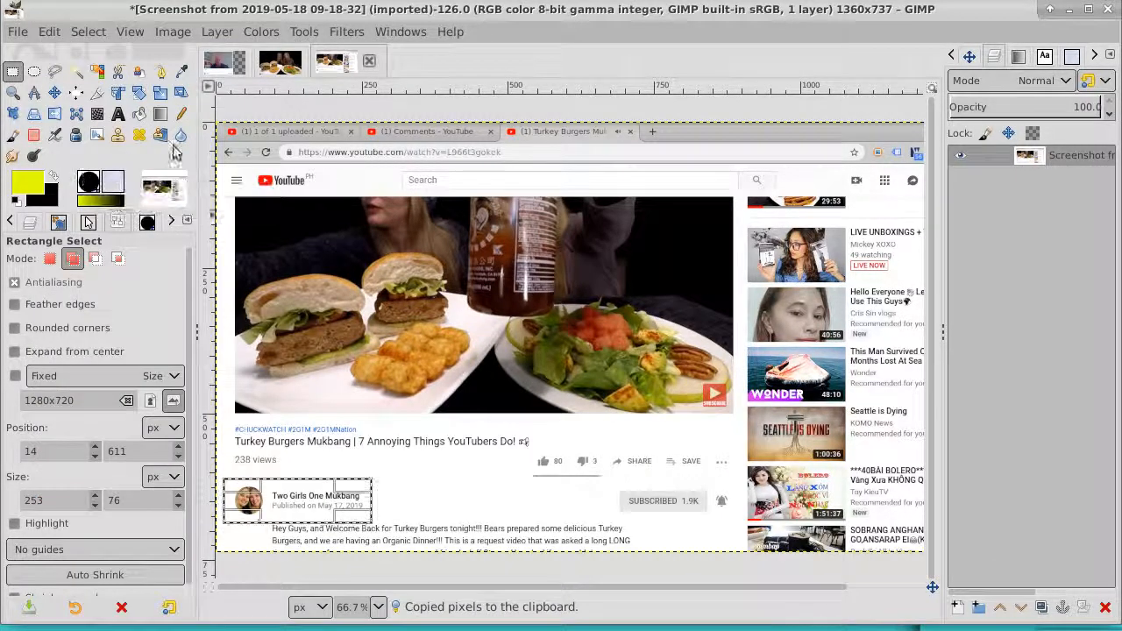
# Step: Paste the copied channel block into the food photo as a new layer and move it to the dark area at the photo's upper right
pyautogui.click(279, 62)
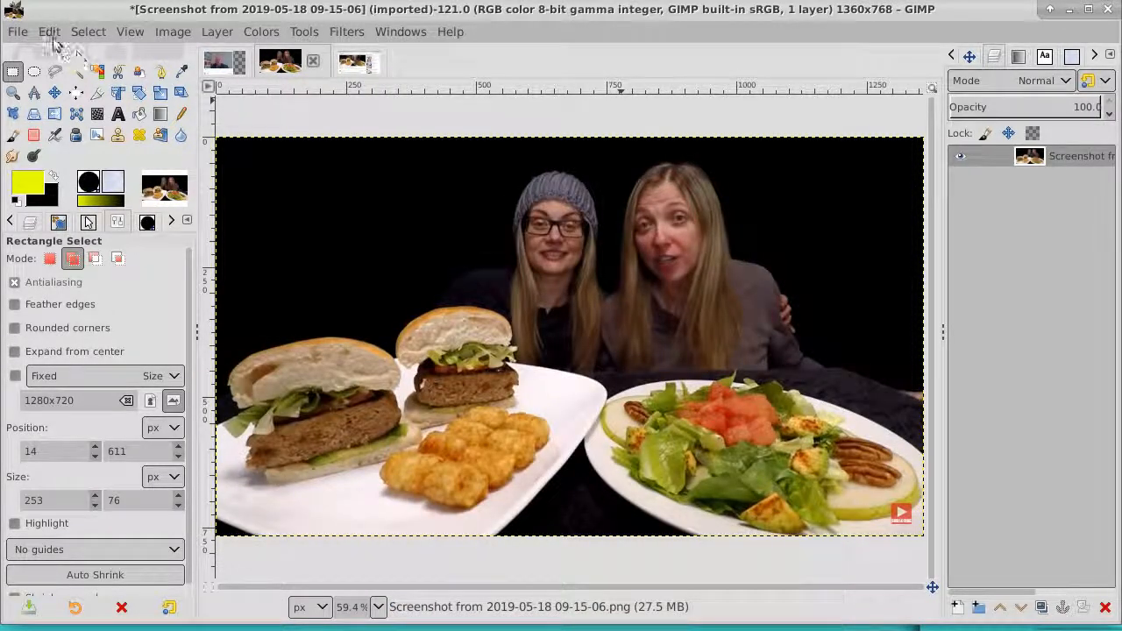
pyautogui.click(86, 32)
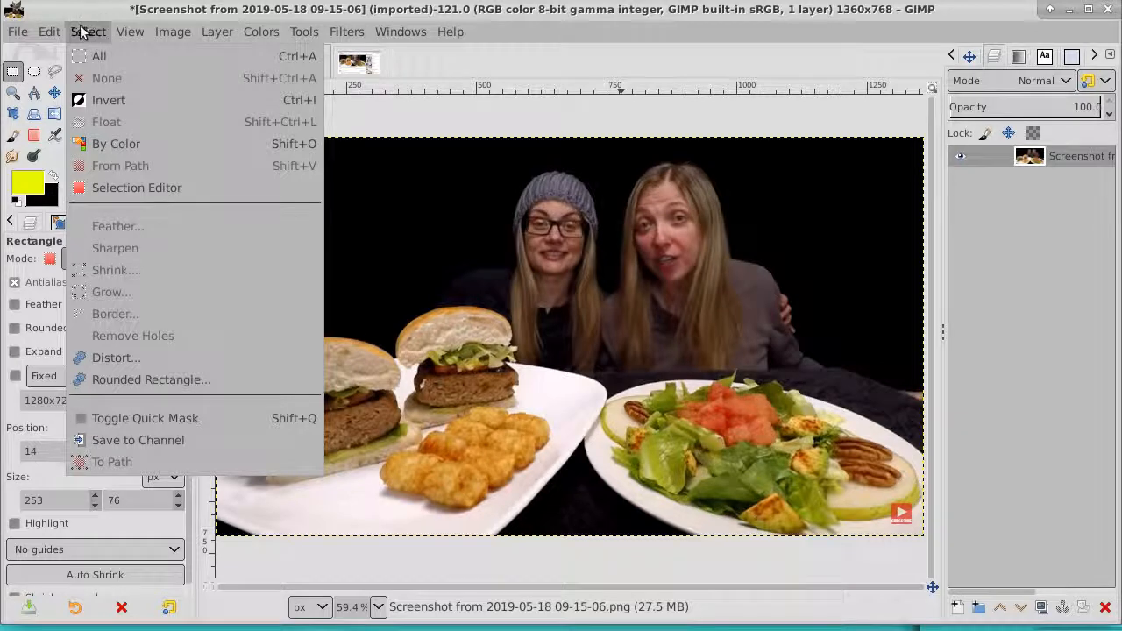
pyautogui.moveTo(48, 31)
pyautogui.moveTo(326, 311)
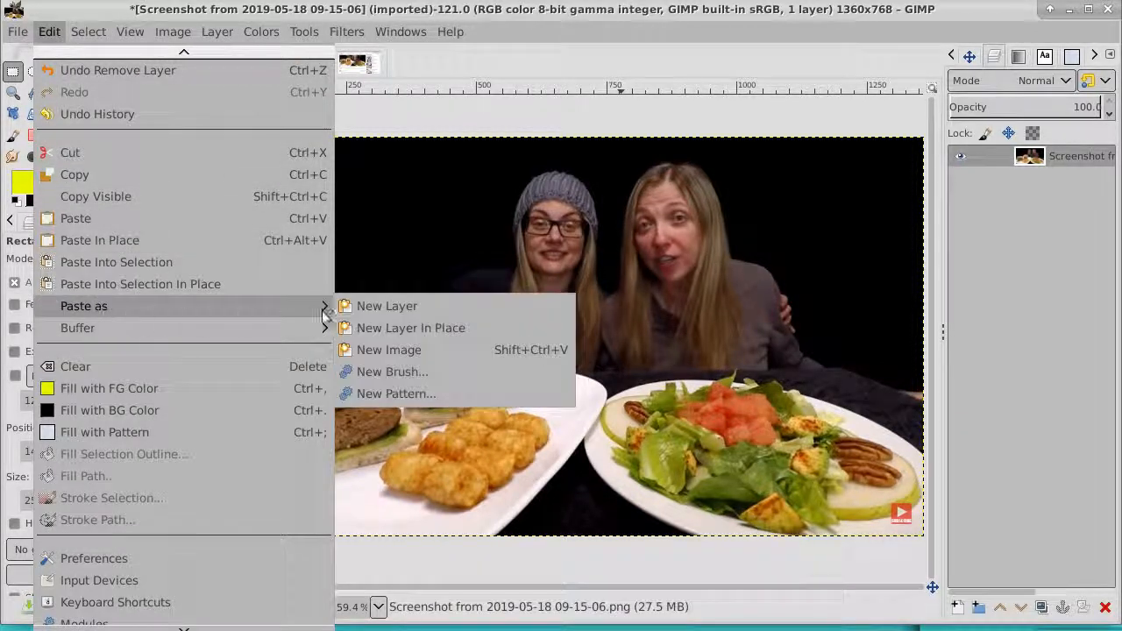
pyautogui.click(388, 306)
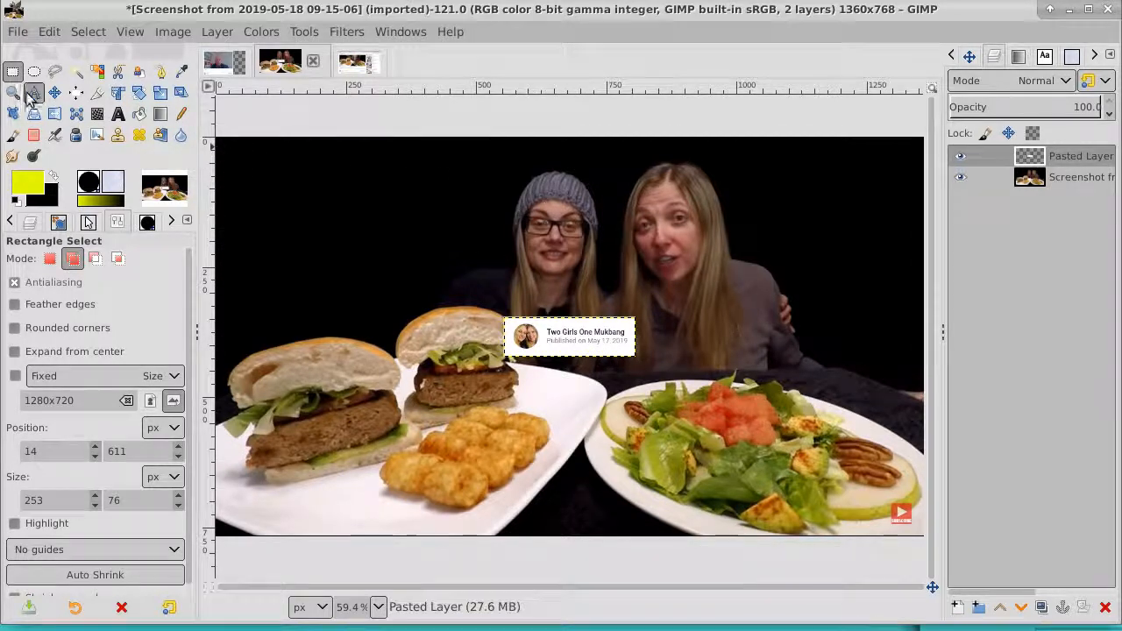
pyautogui.click(55, 92)
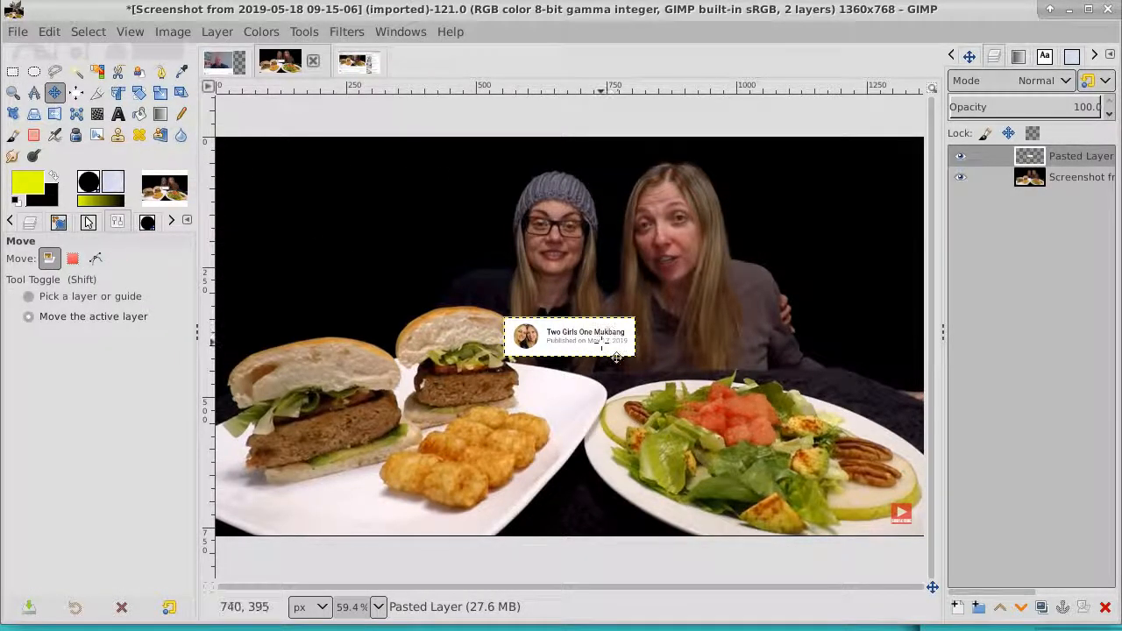
pyautogui.moveTo(610, 354); pyautogui.dragTo(875, 200)
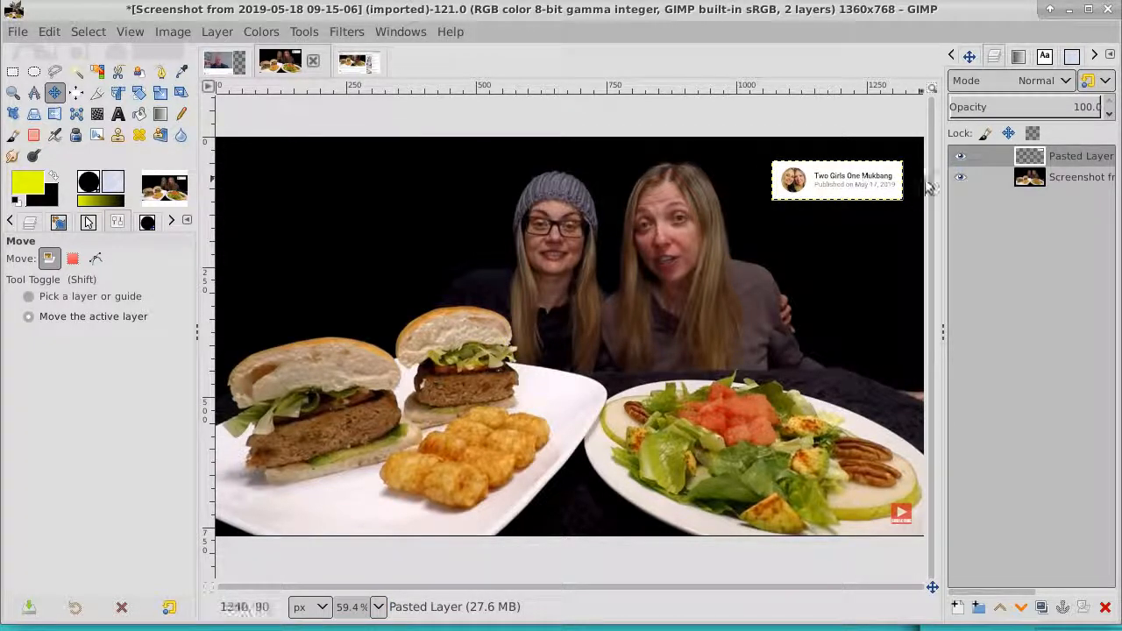
# Step: Hide the pasted channel layer and expand its boundary to the image size
pyautogui.click(961, 157)
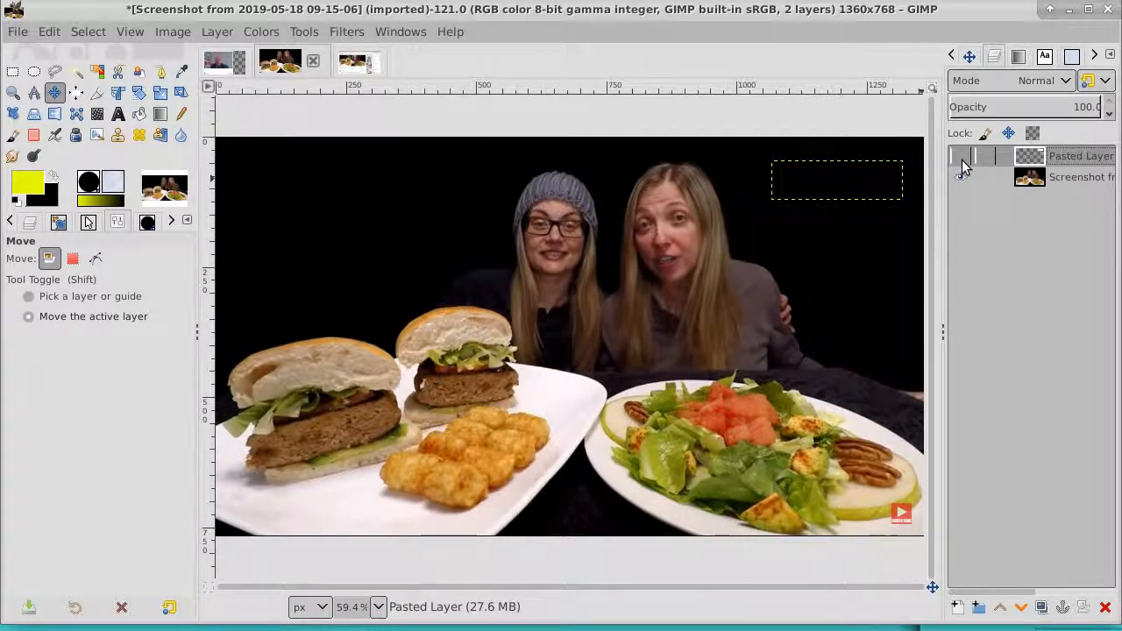
pyautogui.rightClick(1103, 159)
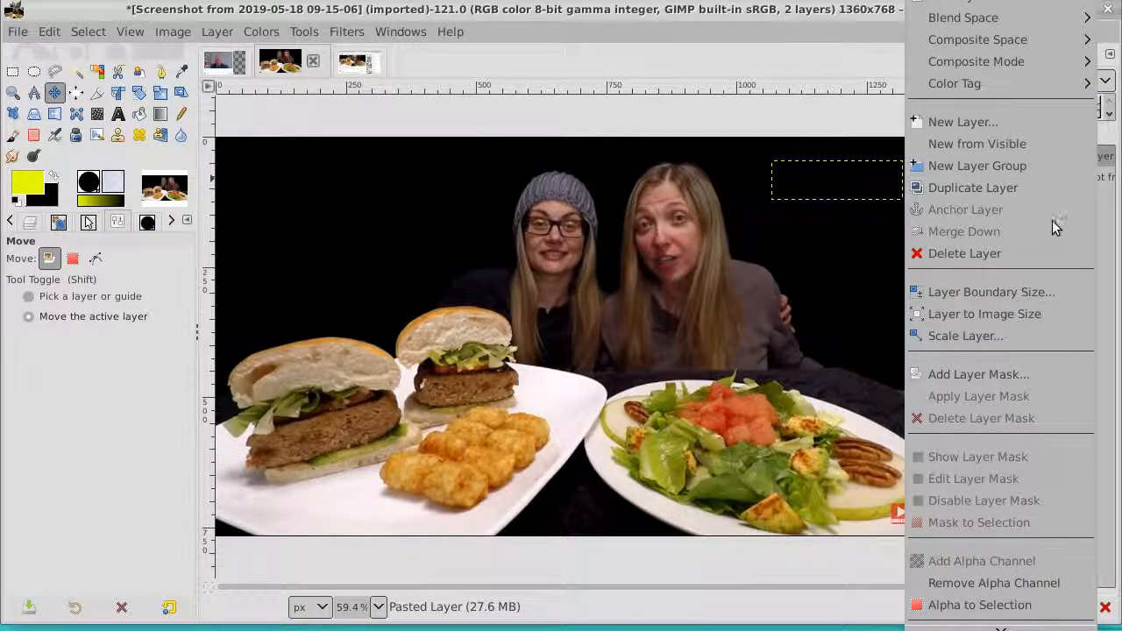
pyautogui.click(1039, 314)
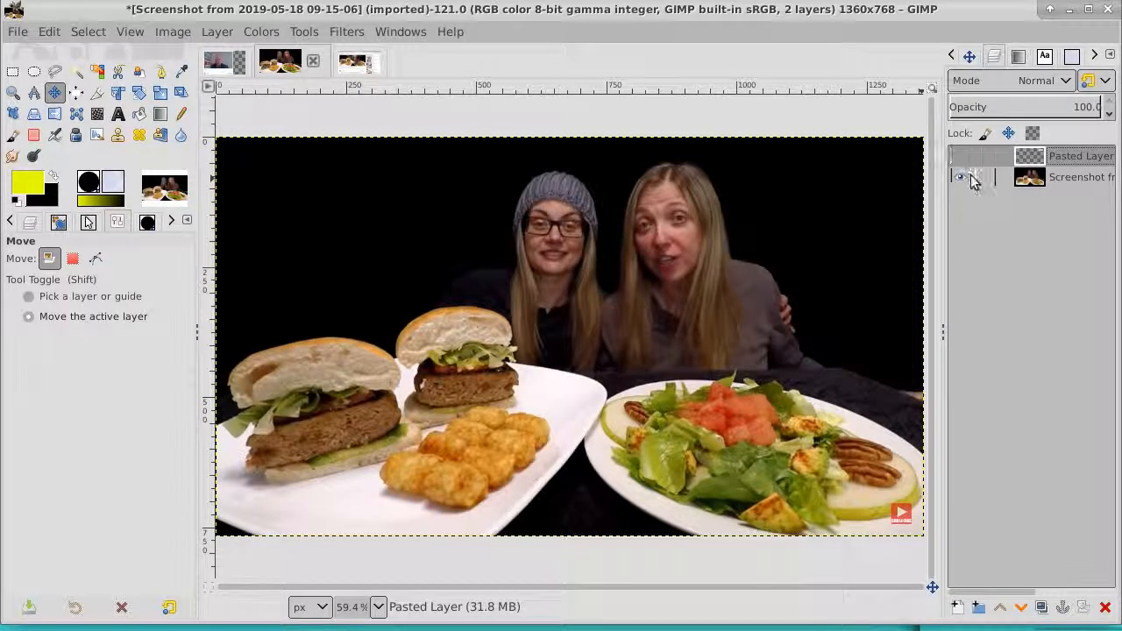
# Step: Duplicate the food photo layer and hide the original beneath the copy
pyautogui.click(1077, 177)
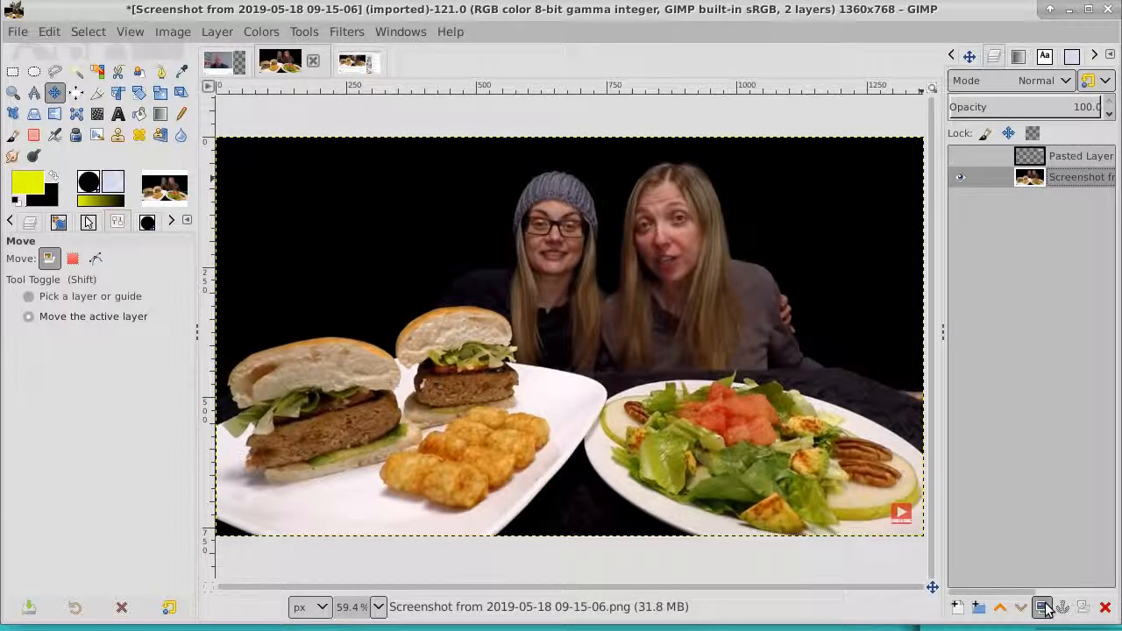
pyautogui.click(1042, 607)
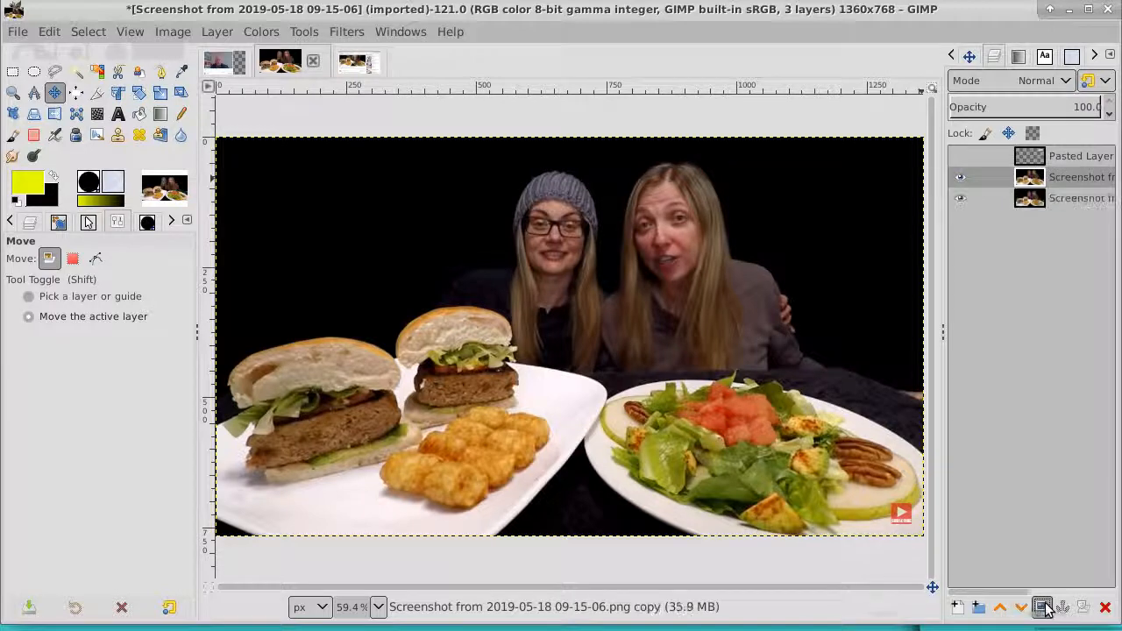
pyautogui.click(958, 198)
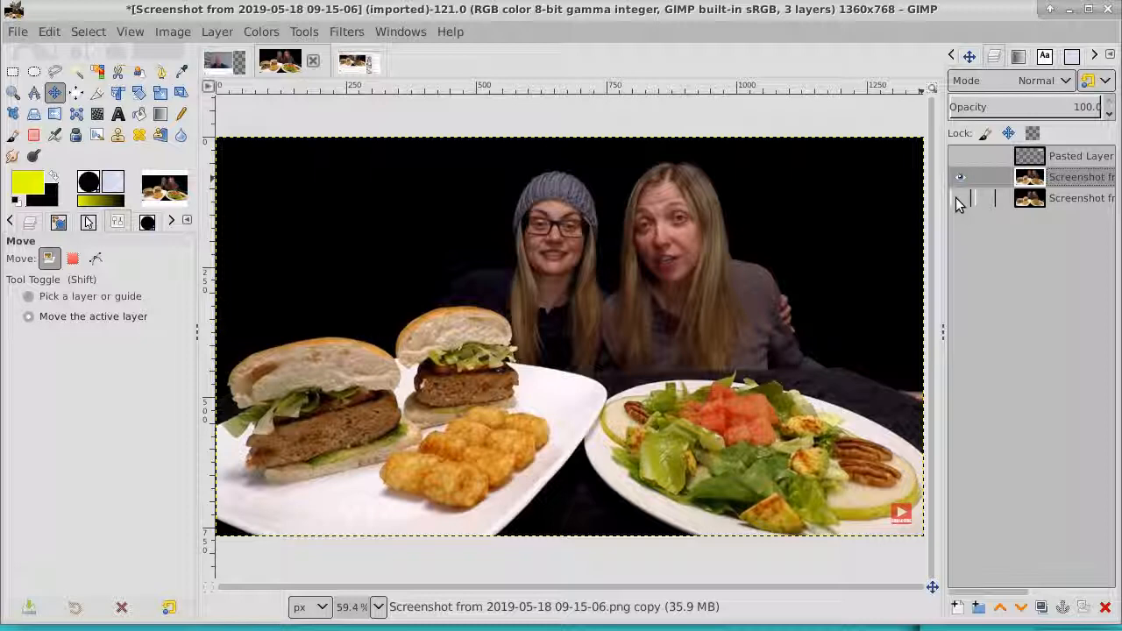
# Step: Select the entire area of the duplicated food photo layer
pyautogui.click(88, 32)
pyautogui.click(91, 56)
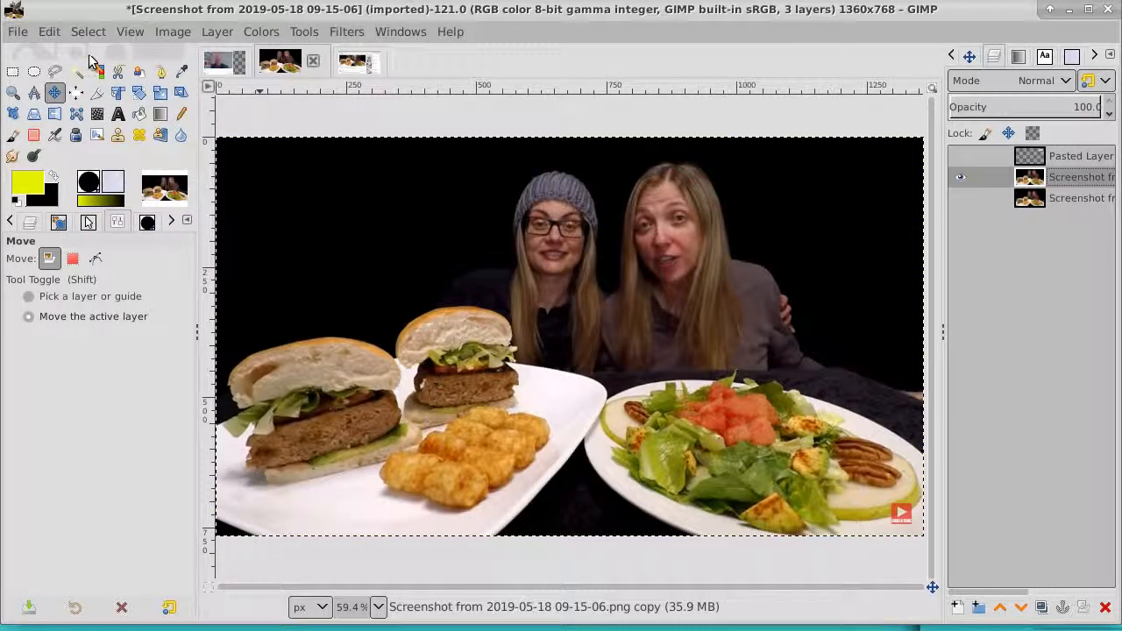
pyautogui.click(49, 32)
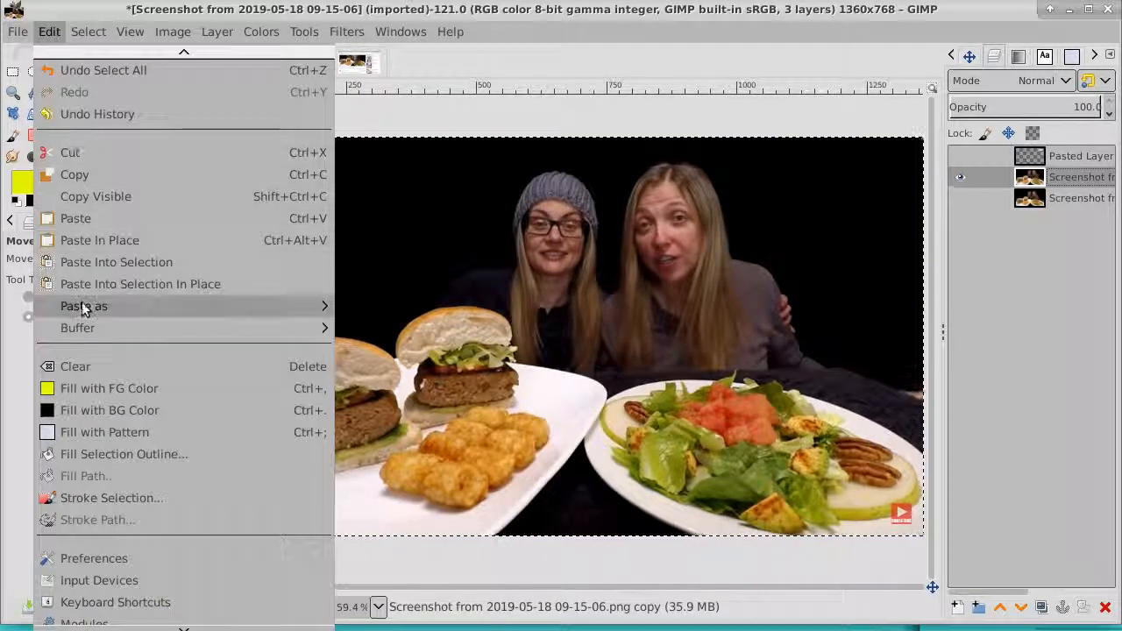
pyautogui.moveTo(81, 305)
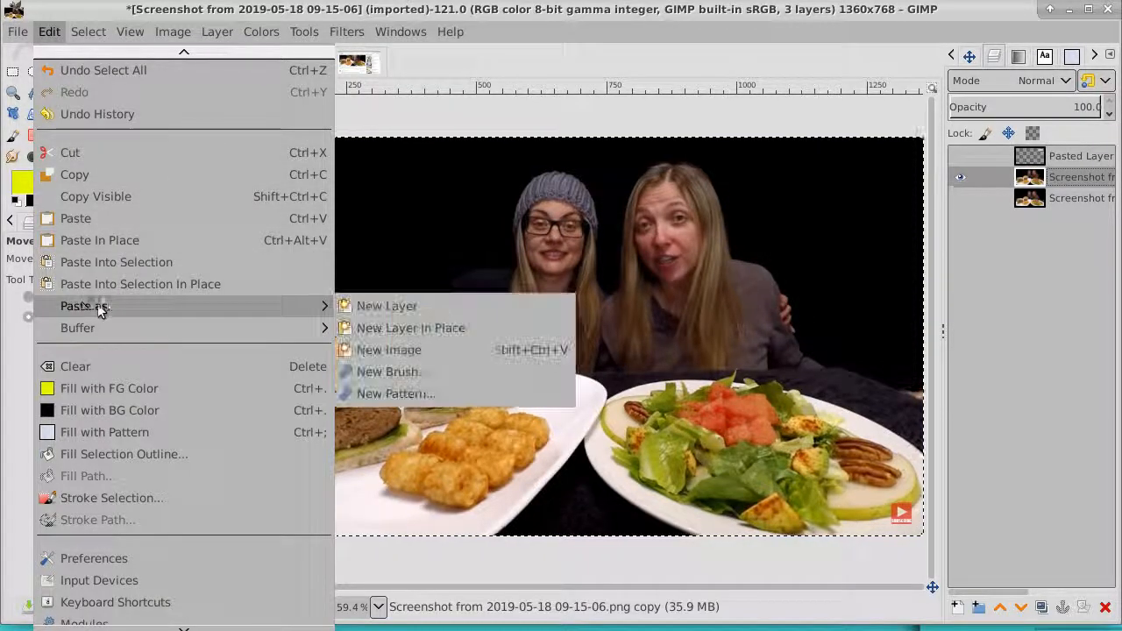
pyautogui.click(386, 350)
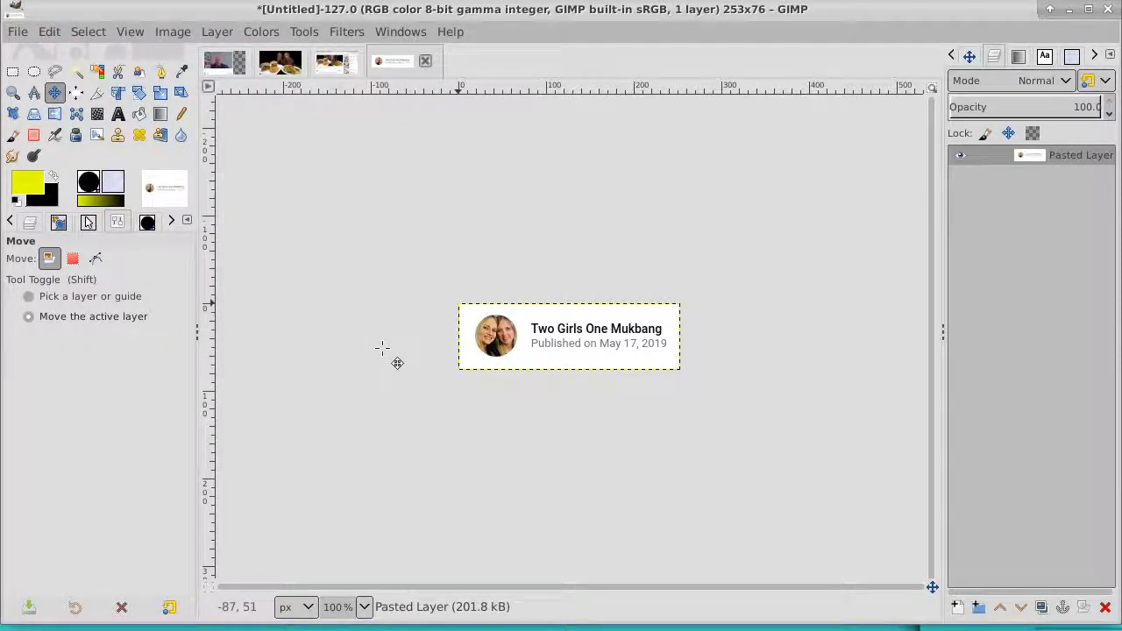
pyautogui.click(426, 61)
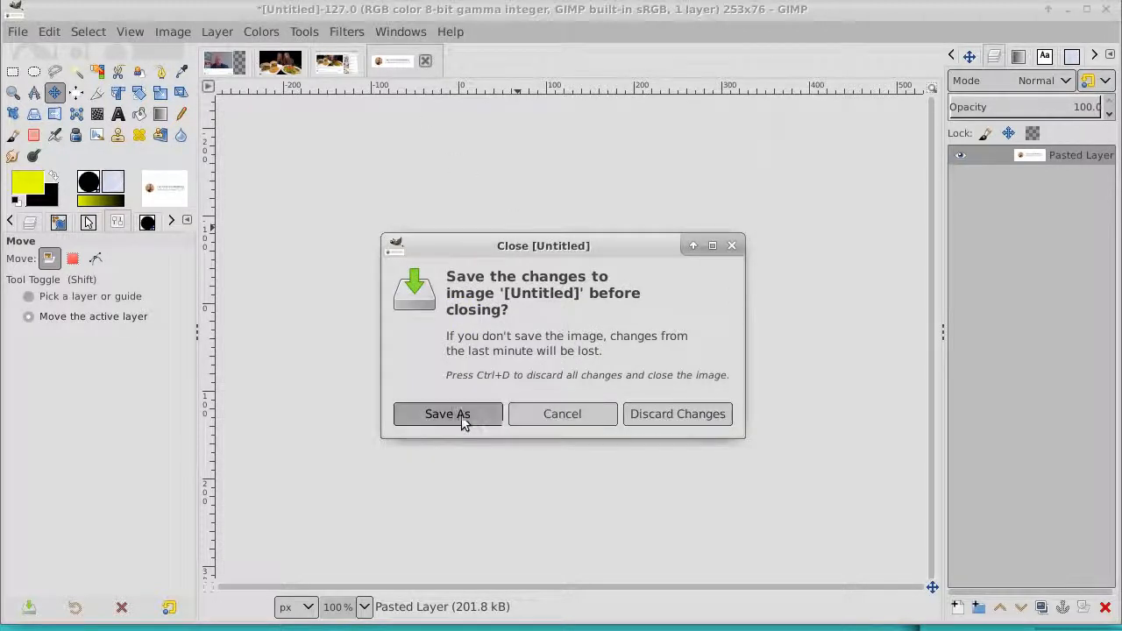
pyautogui.click(543, 419)
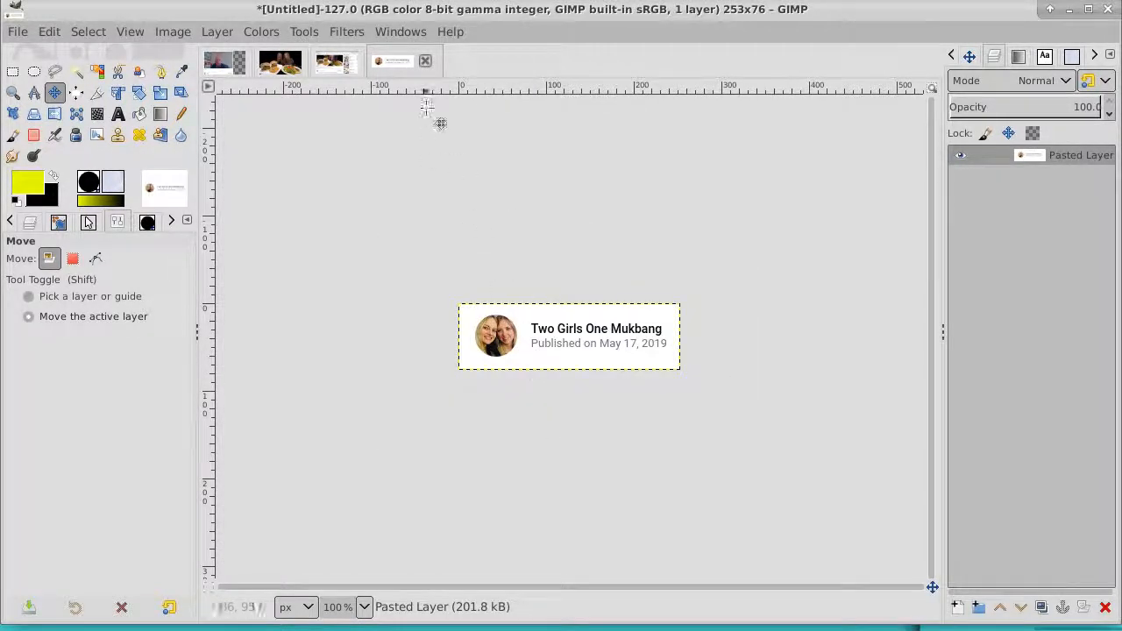
pyautogui.click(426, 63)
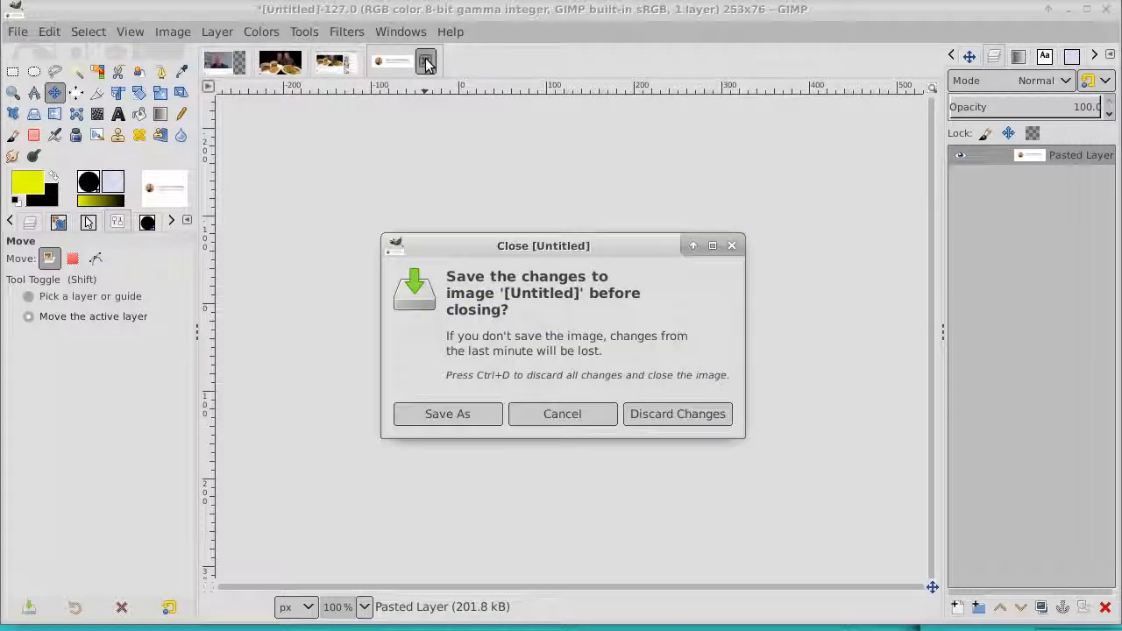
pyautogui.click(677, 414)
pyautogui.click(288, 66)
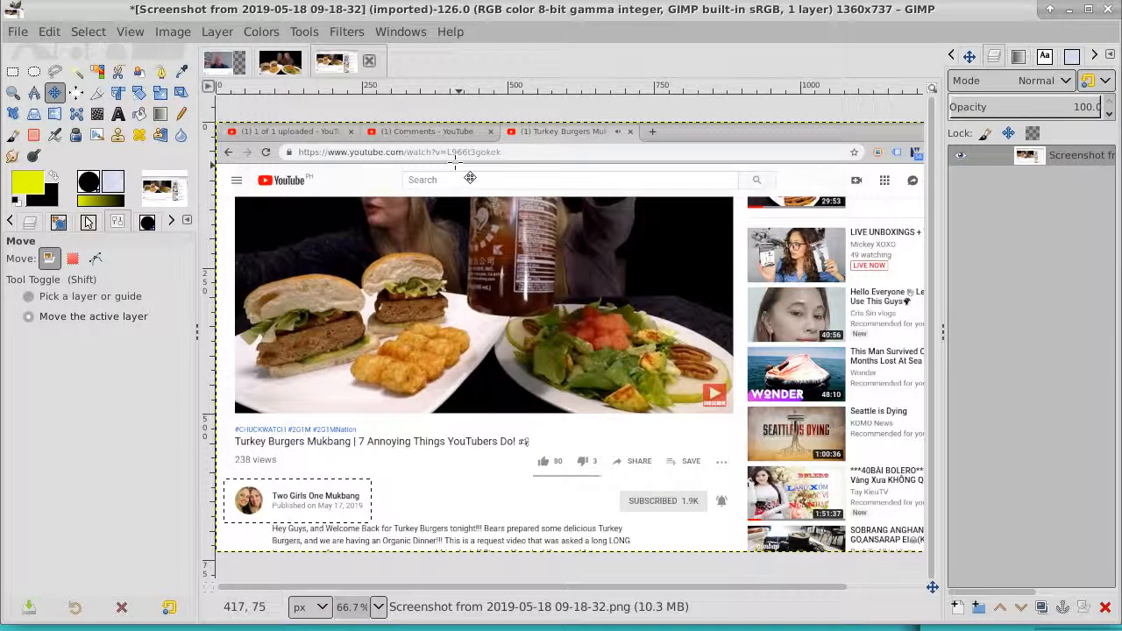
pyautogui.click(288, 67)
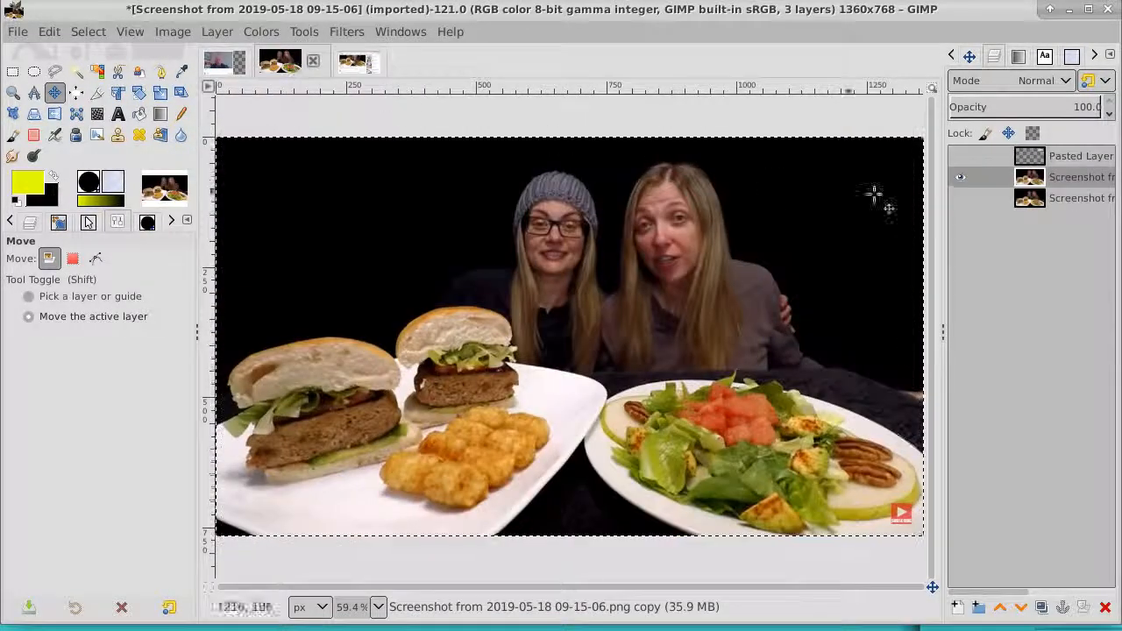
# Step: Copy the fully selected duplicate photo layer and paste it as a new image
pyautogui.click(1094, 178)
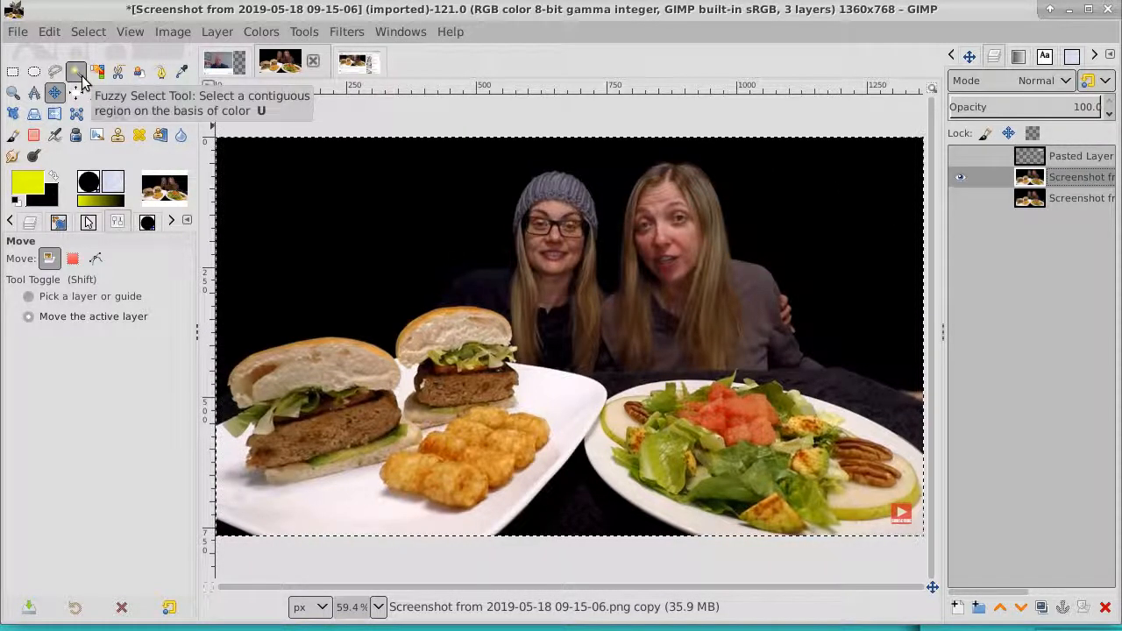
pyautogui.click(88, 33)
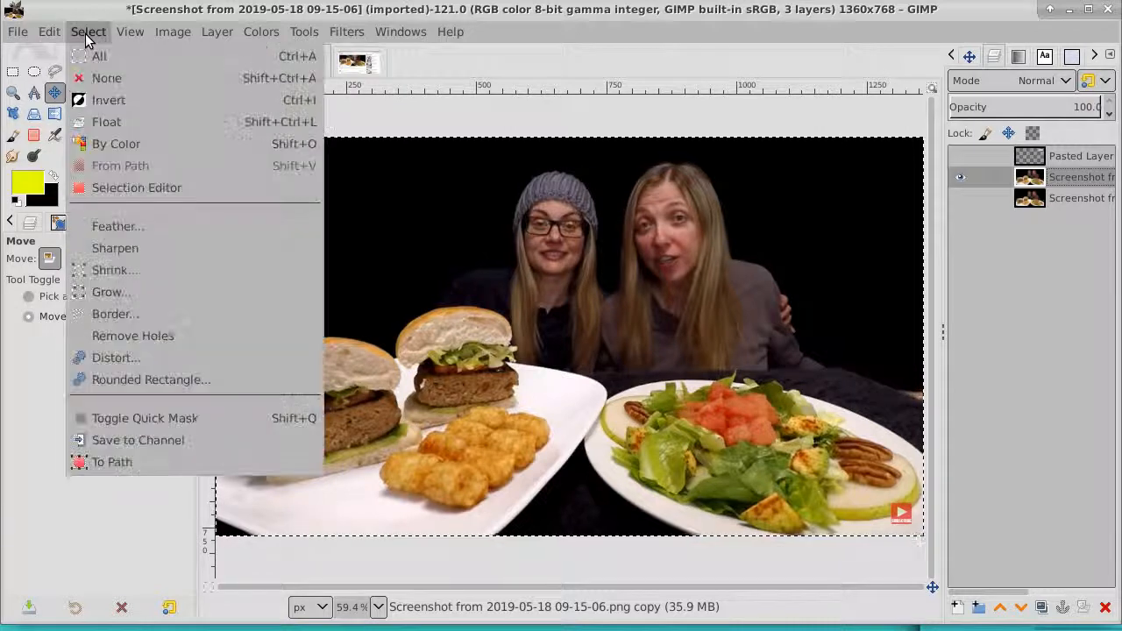
pyautogui.click(54, 33)
pyautogui.moveTo(75, 33)
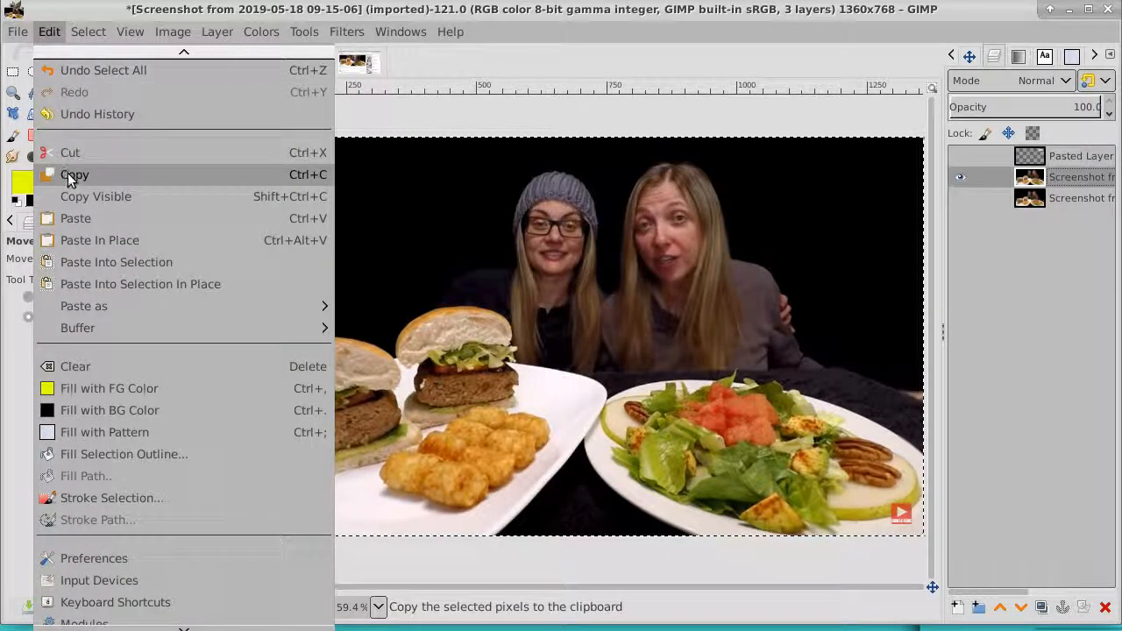
pyautogui.click(70, 175)
pyautogui.click(50, 32)
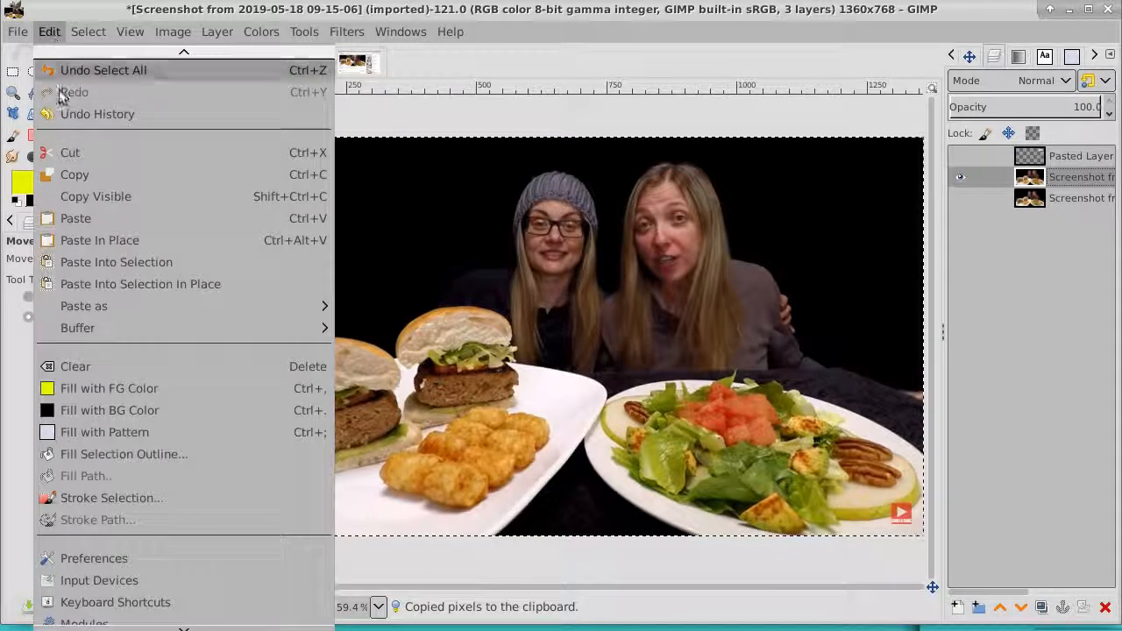
pyautogui.moveTo(169, 307)
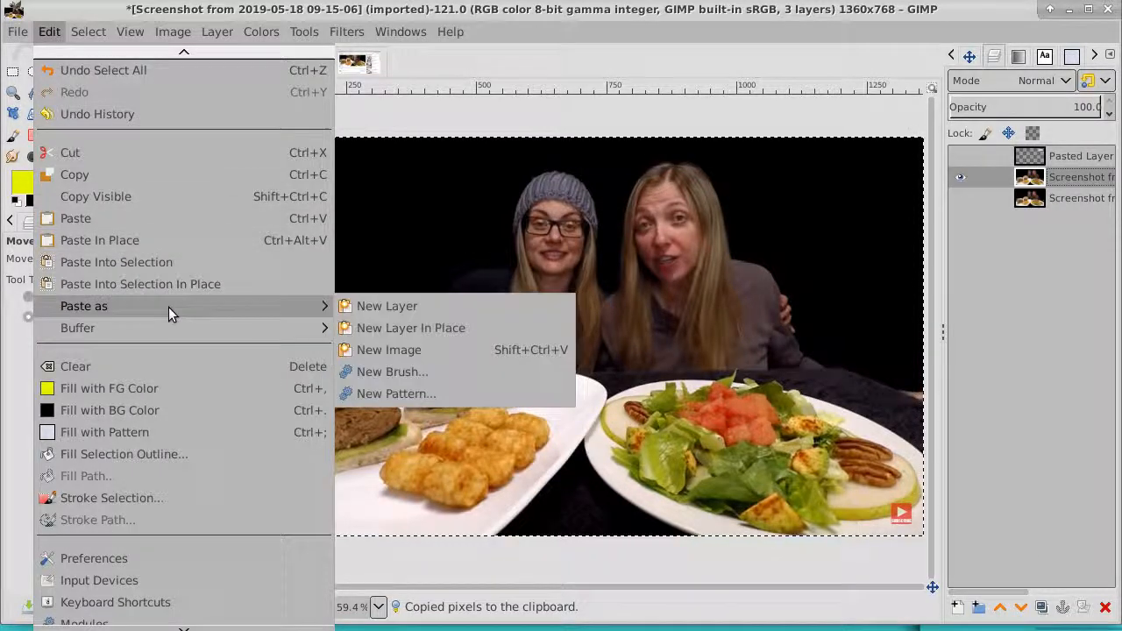
pyautogui.click(422, 351)
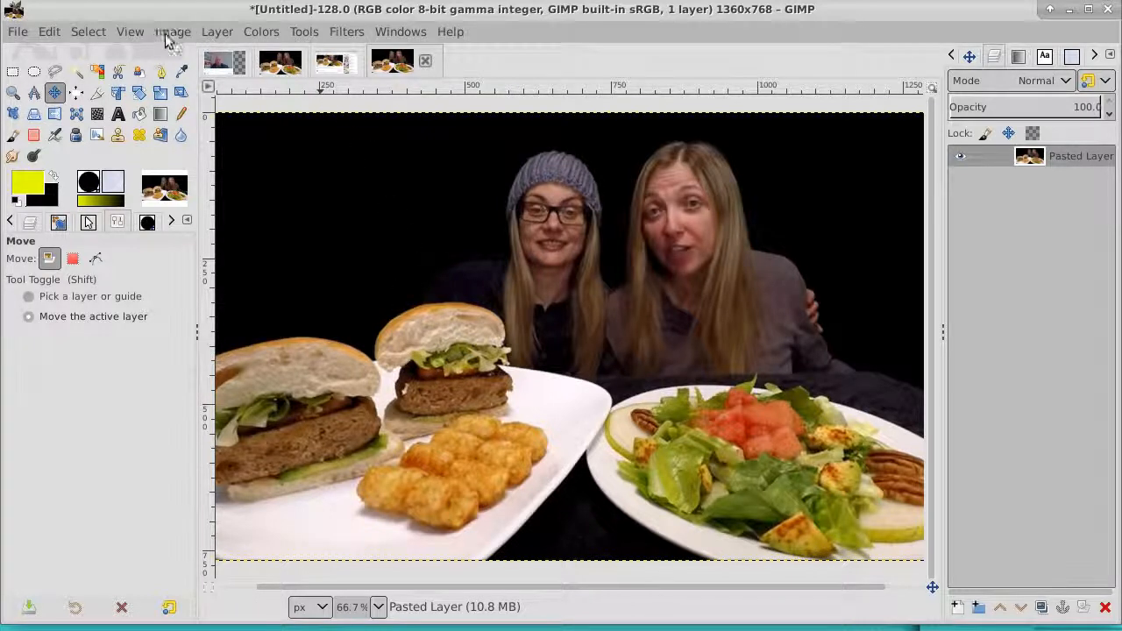
# Step: Convert the pasted image to indexed colors using a generated optimum palette with a maximum of 5 colors
pyautogui.click(169, 35)
pyautogui.moveTo(180, 95)
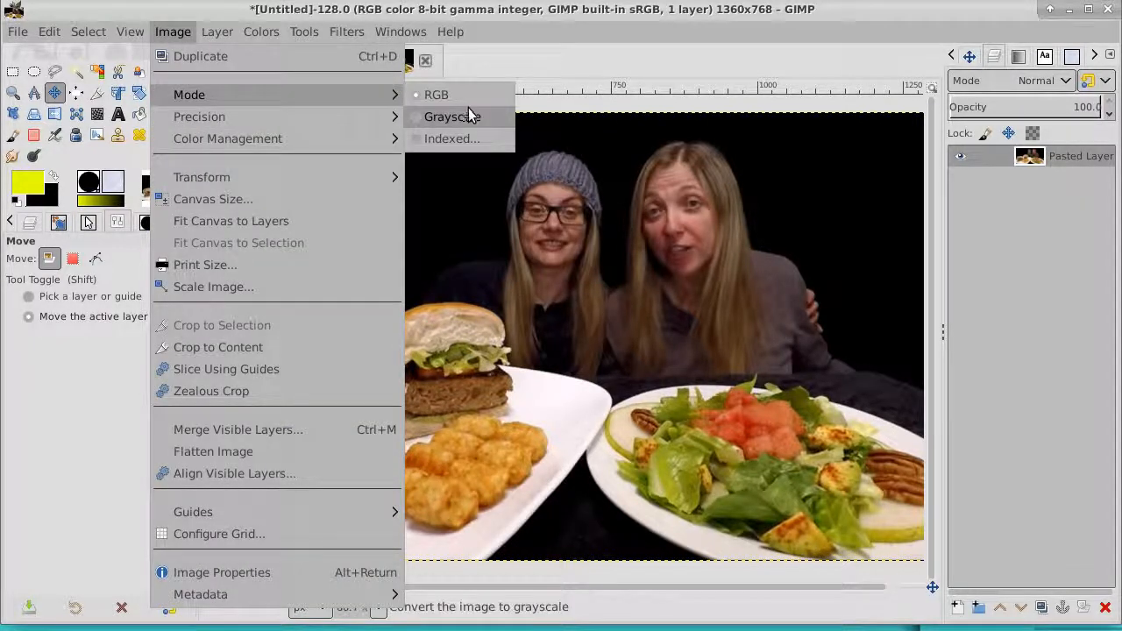
pyautogui.click(457, 138)
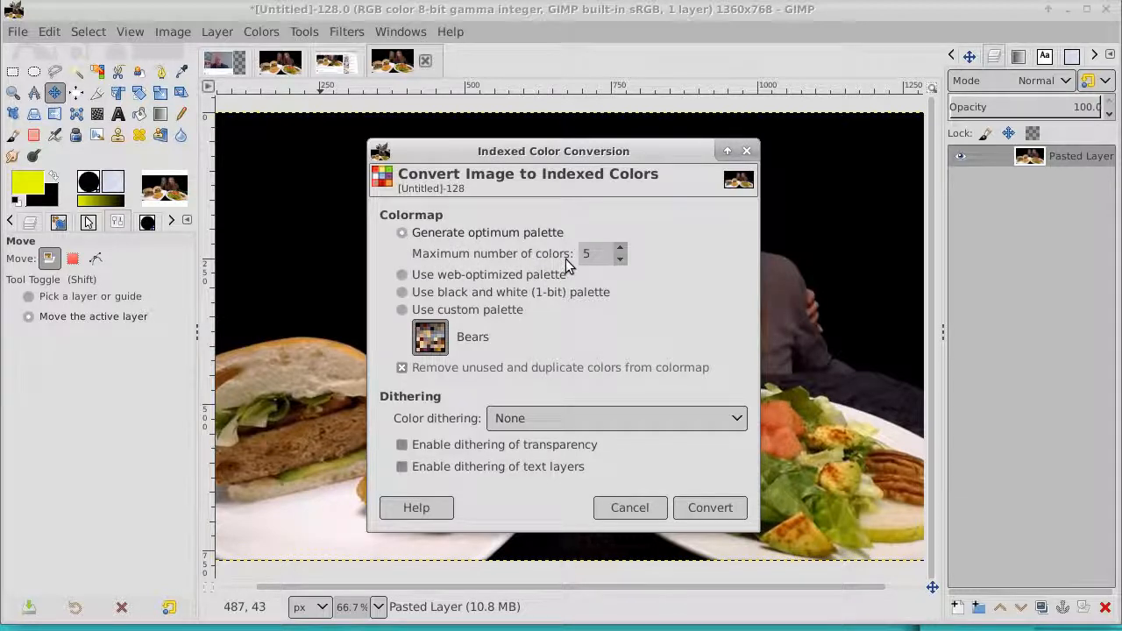
pyautogui.click(402, 310)
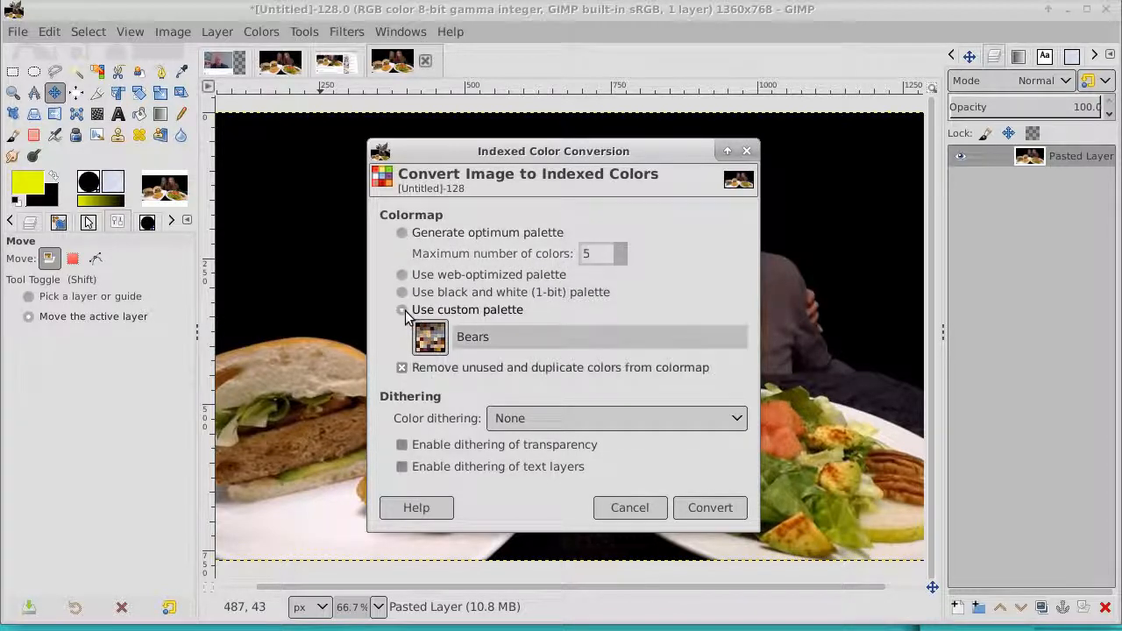
pyautogui.click(403, 233)
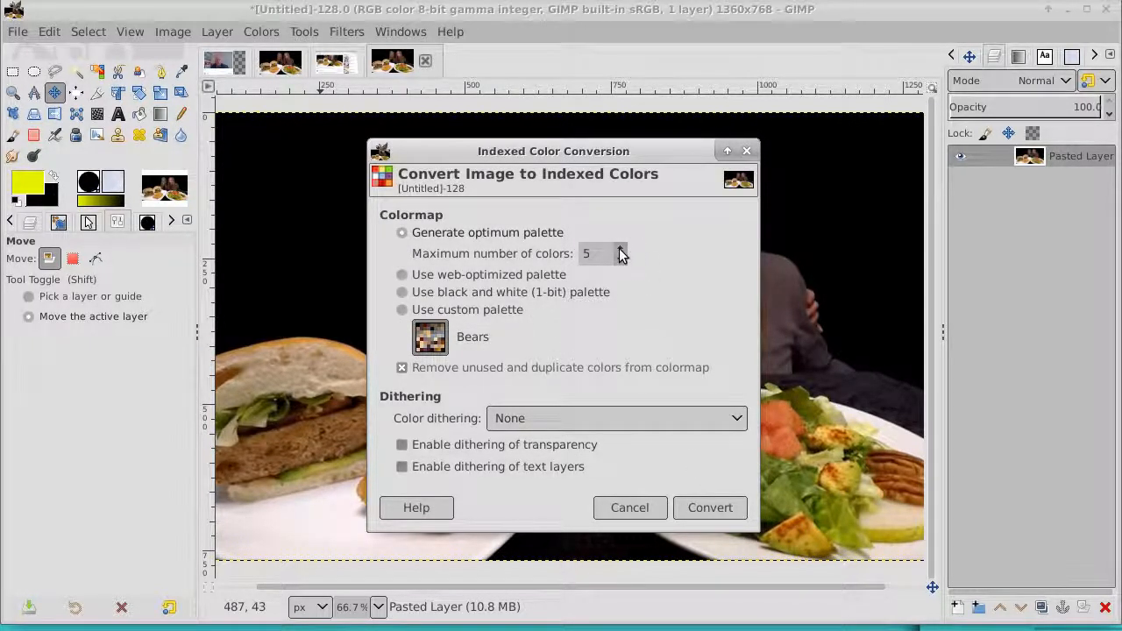
pyautogui.click(709, 510)
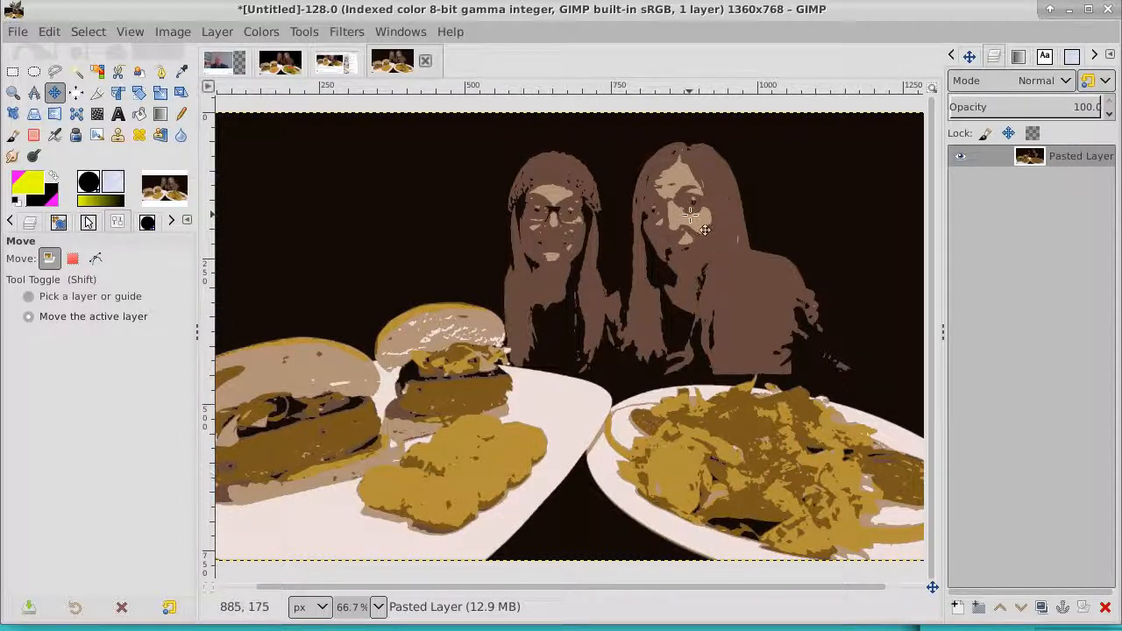
# Step: Duplicate the indexed photo layer and switch the image mode back to RGB
pyautogui.click(1042, 607)
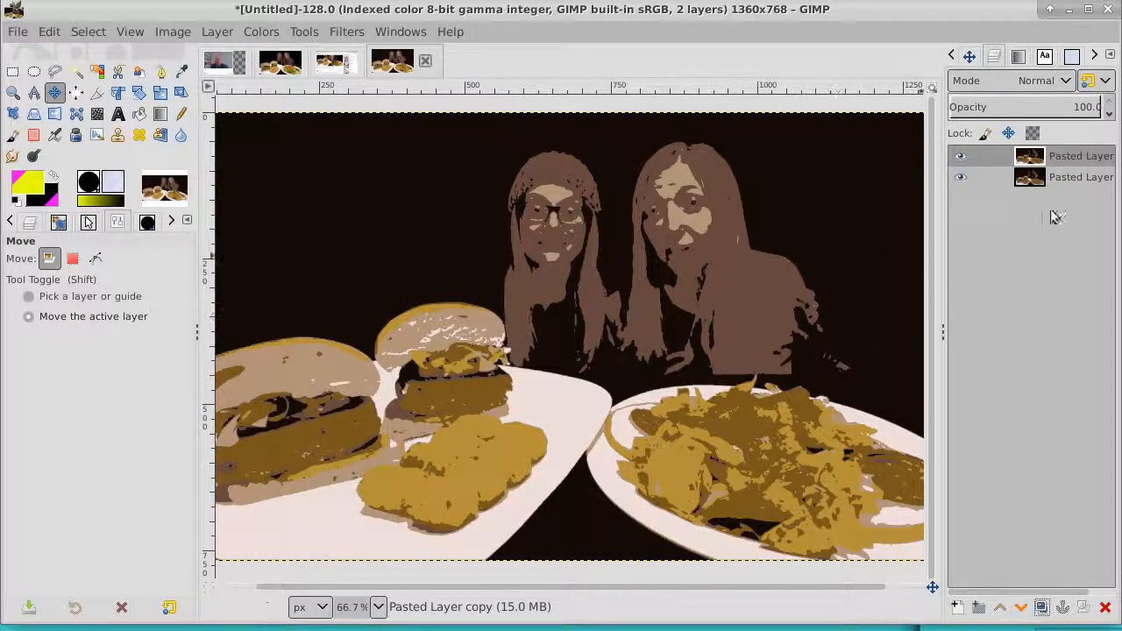
pyautogui.click(182, 72)
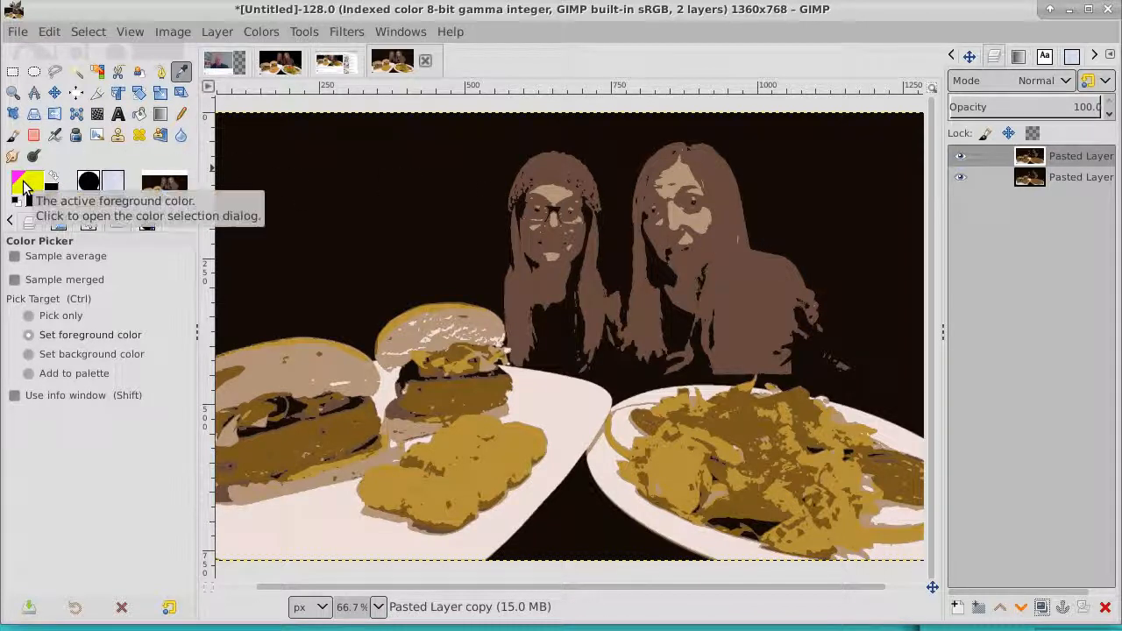
pyautogui.click(178, 32)
pyautogui.moveTo(195, 93)
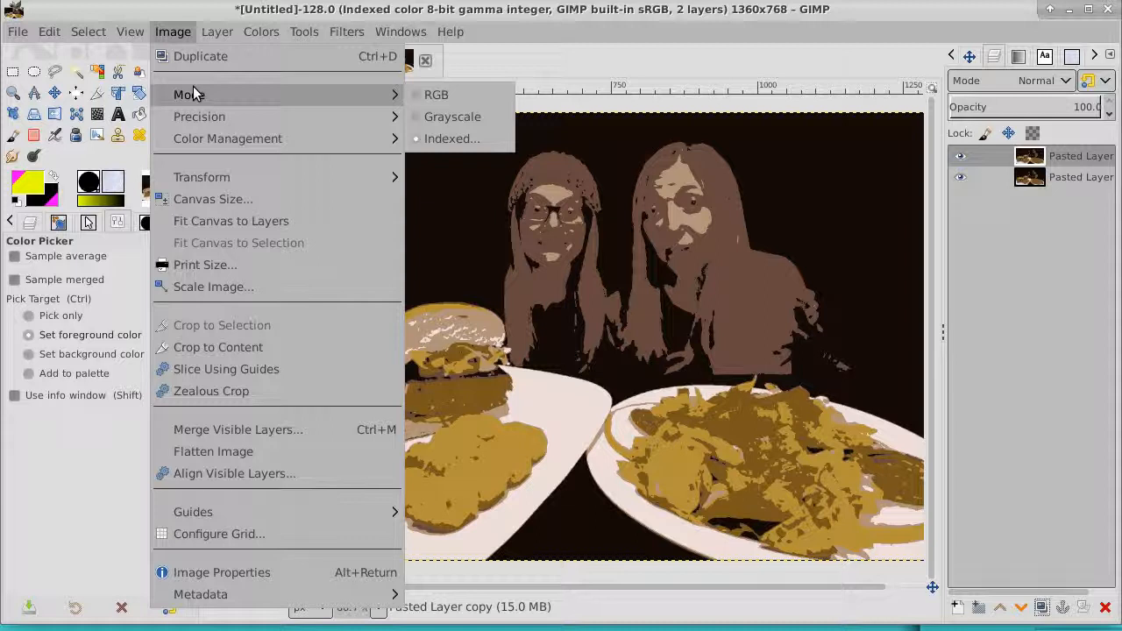
pyautogui.click(463, 95)
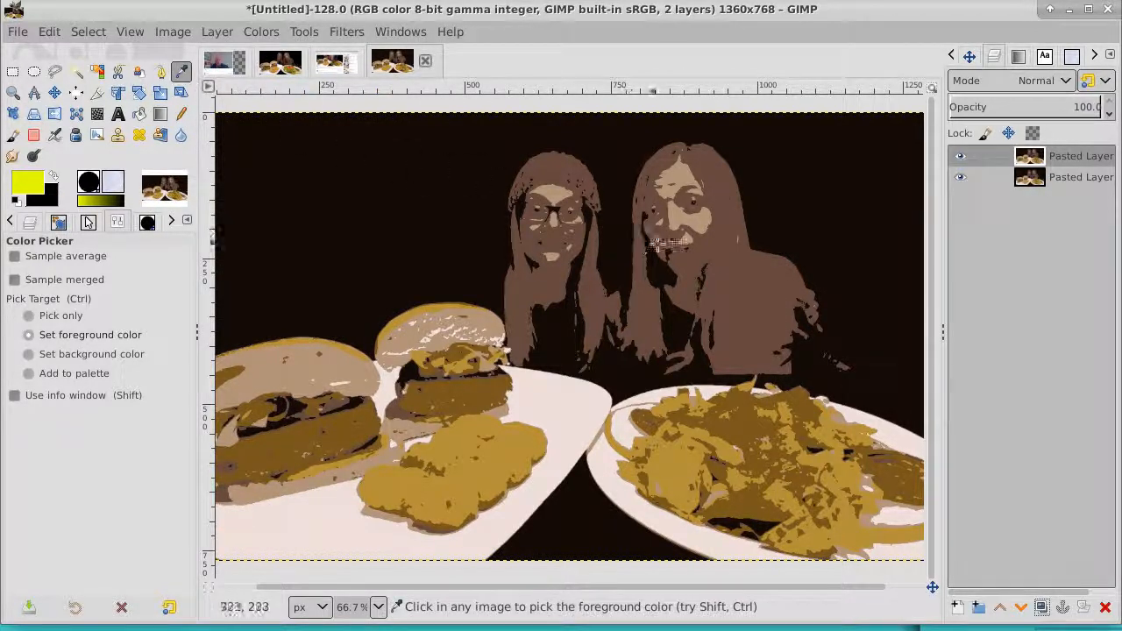
# Step: Sample the brown of the right figure's shoulder and paint over both figures' faces and necks with a hard 104 px Pencil
pyautogui.click(763, 292)
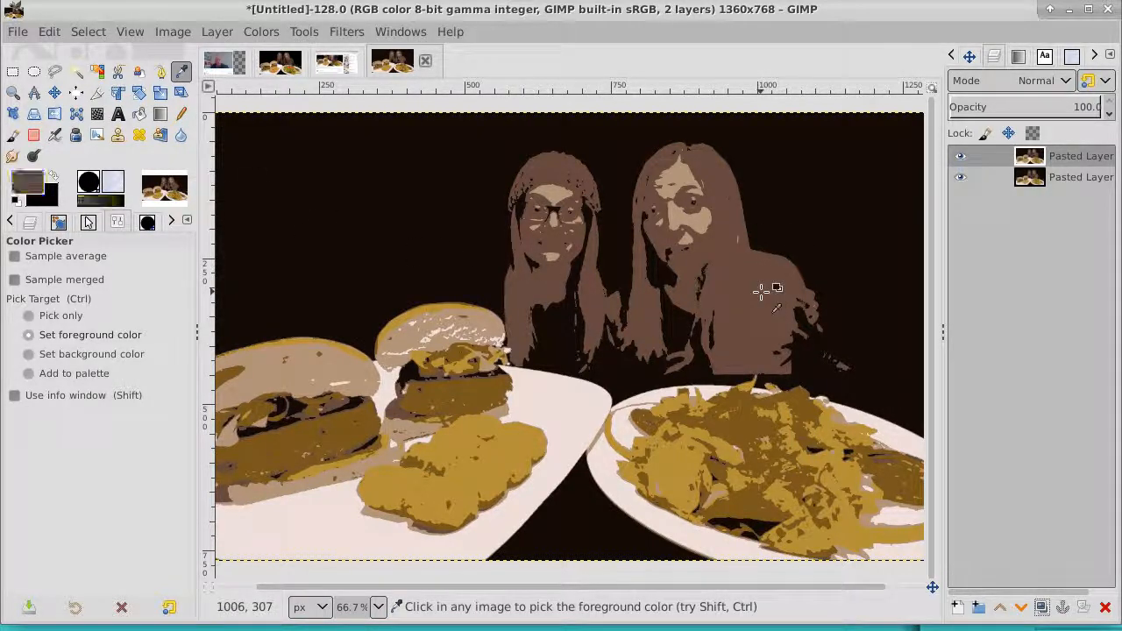
pyautogui.click(182, 115)
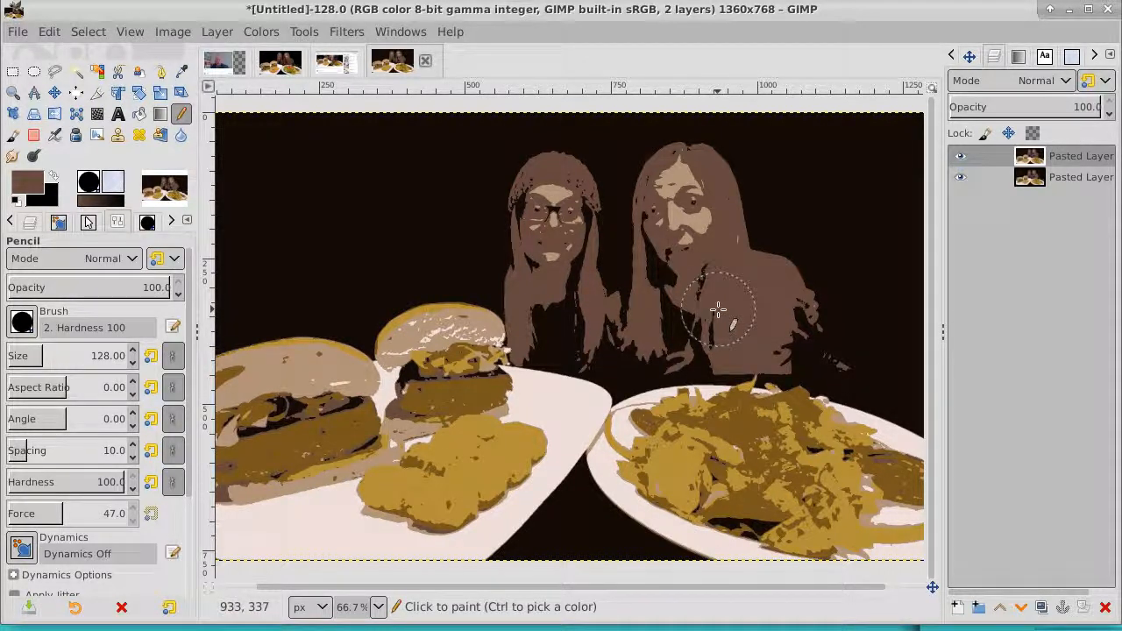
pyautogui.press('[')
pyautogui.press('[')
pyautogui.press('[')
pyautogui.press('[')
pyautogui.press('[')
pyautogui.press('[')
pyautogui.press('[')
pyautogui.press('[')
pyautogui.press('[')
pyautogui.press('[')
pyautogui.press('[')
pyautogui.press('[')
pyautogui.press('[')
pyautogui.press('[')
pyautogui.press('[')
pyautogui.press('[')
pyautogui.press('[')
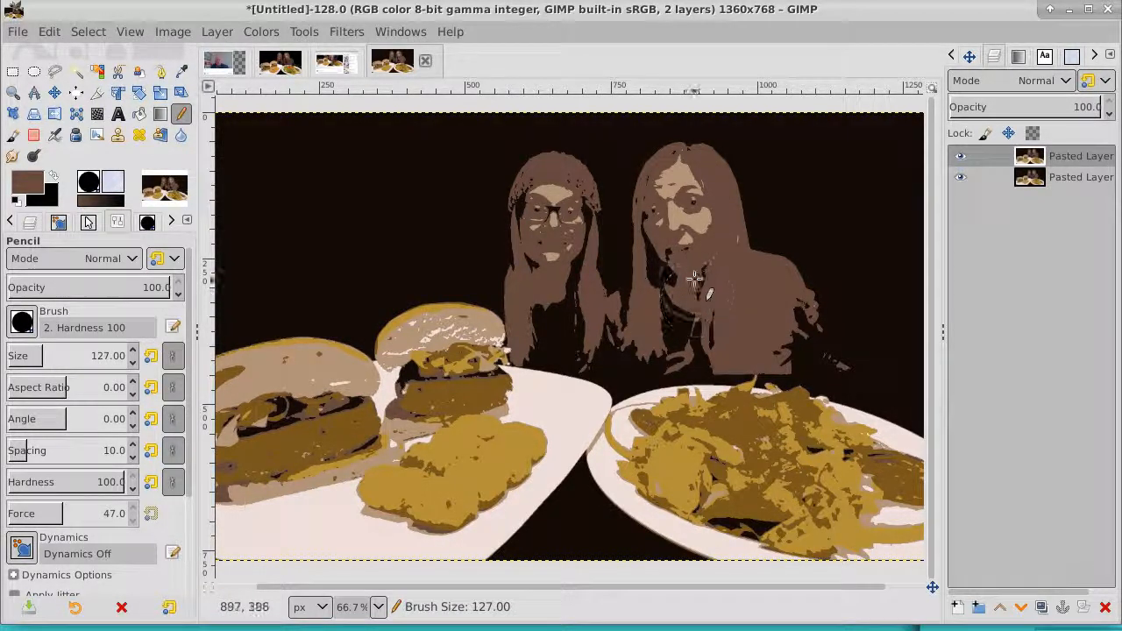
pyautogui.press('[')
pyautogui.press('[')
pyautogui.press('[')
pyautogui.press('[')
pyautogui.press('[')
pyautogui.press('[')
pyautogui.press('[')
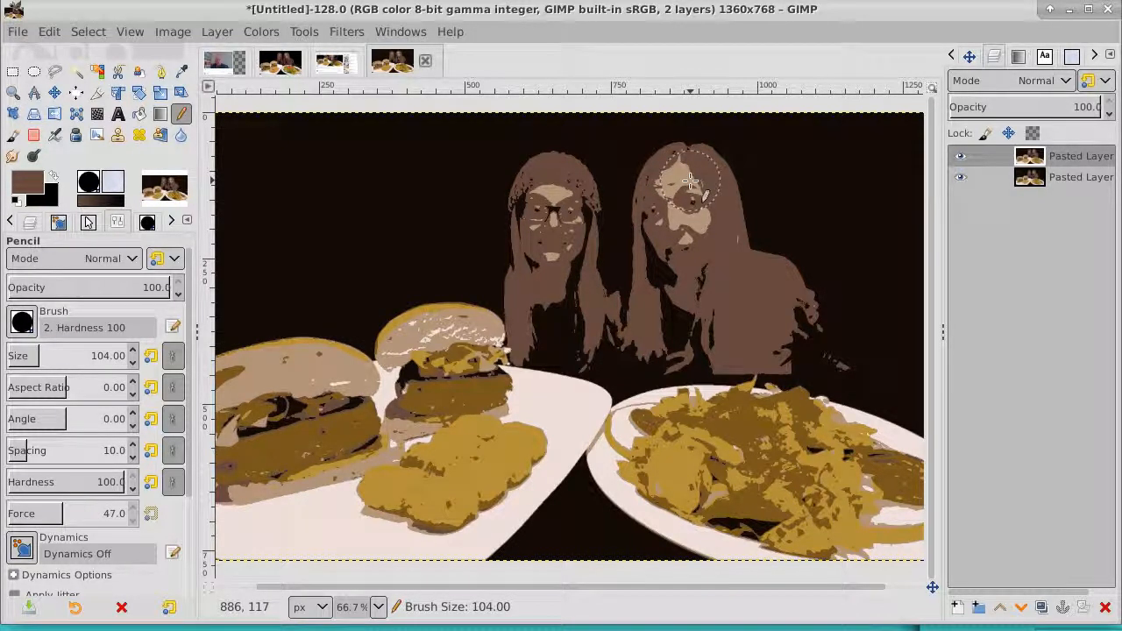
pyautogui.moveTo(686, 178)
pyautogui.mouseDown()
pyautogui.moveTo(692, 231)
pyautogui.moveTo(671, 196)
pyautogui.moveTo(679, 199)
pyautogui.moveTo(667, 206)
pyautogui.moveTo(683, 240)
pyautogui.moveTo(668, 235)
pyautogui.moveTo(671, 266)
pyautogui.moveTo(723, 262)
pyautogui.moveTo(706, 276)
pyautogui.moveTo(732, 332)
pyautogui.moveTo(759, 345)
pyautogui.moveTo(727, 326)
pyautogui.mouseUp()
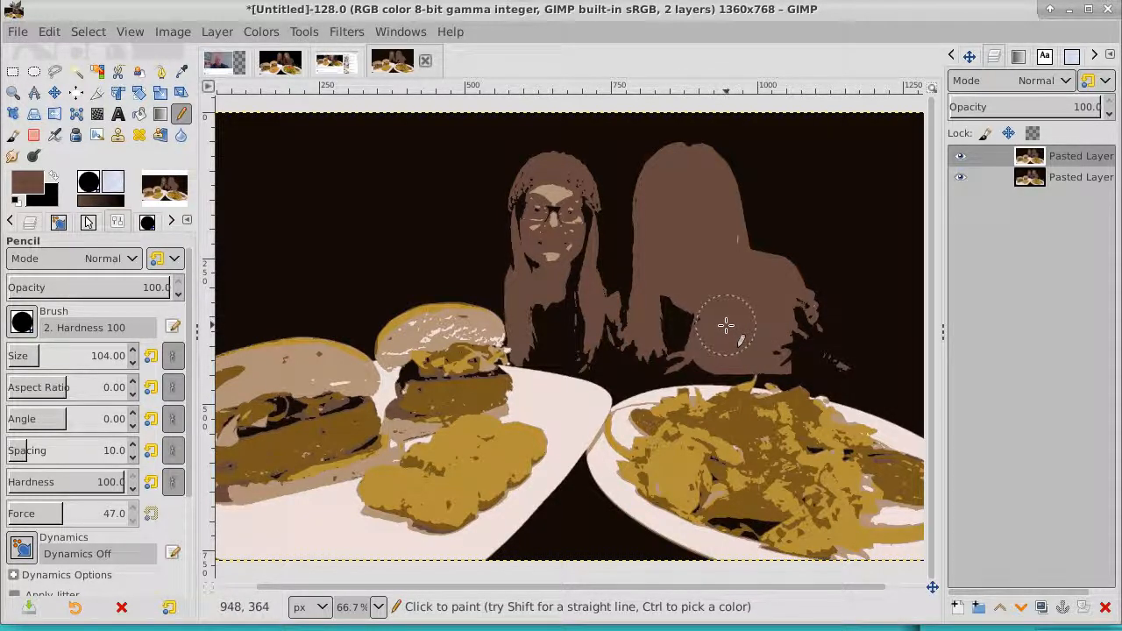
pyautogui.click(714, 248)
pyautogui.click(540, 202)
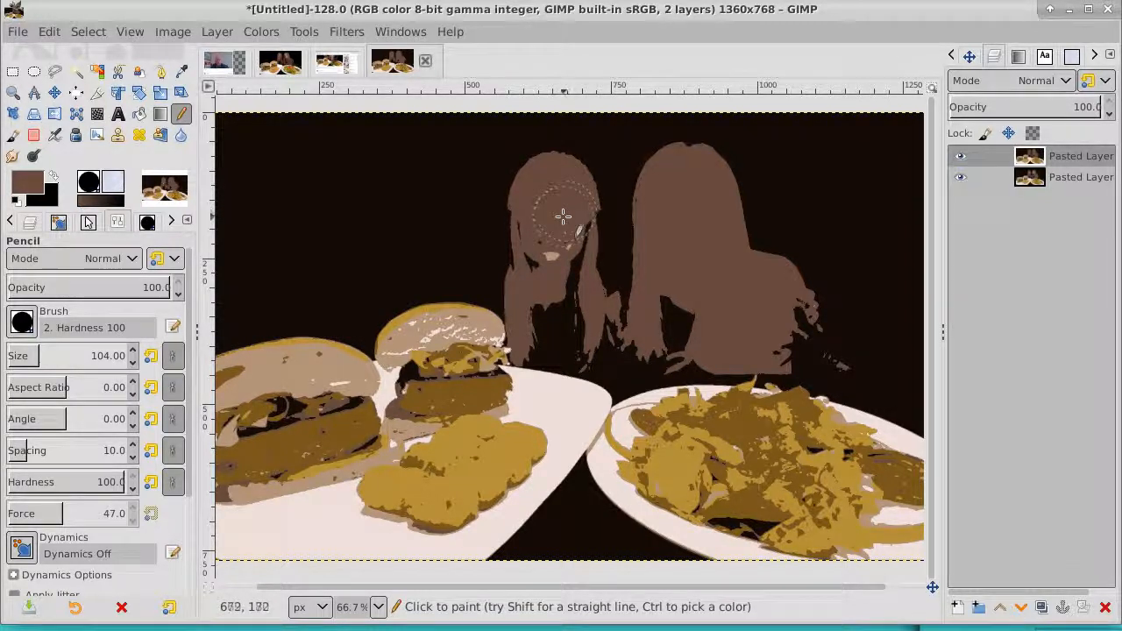
pyautogui.moveTo(565, 253)
pyautogui.mouseDown()
pyautogui.moveTo(559, 266)
pyautogui.moveTo(546, 261)
pyautogui.moveTo(539, 238)
pyautogui.moveTo(548, 297)
pyautogui.moveTo(530, 303)
pyautogui.moveTo(559, 294)
pyautogui.mouseUp()
# Step: Reduce the Pencil size to 39 px and paint over the dark gaps along the left figure's lower hair and between the figures
pyautogui.press('[')
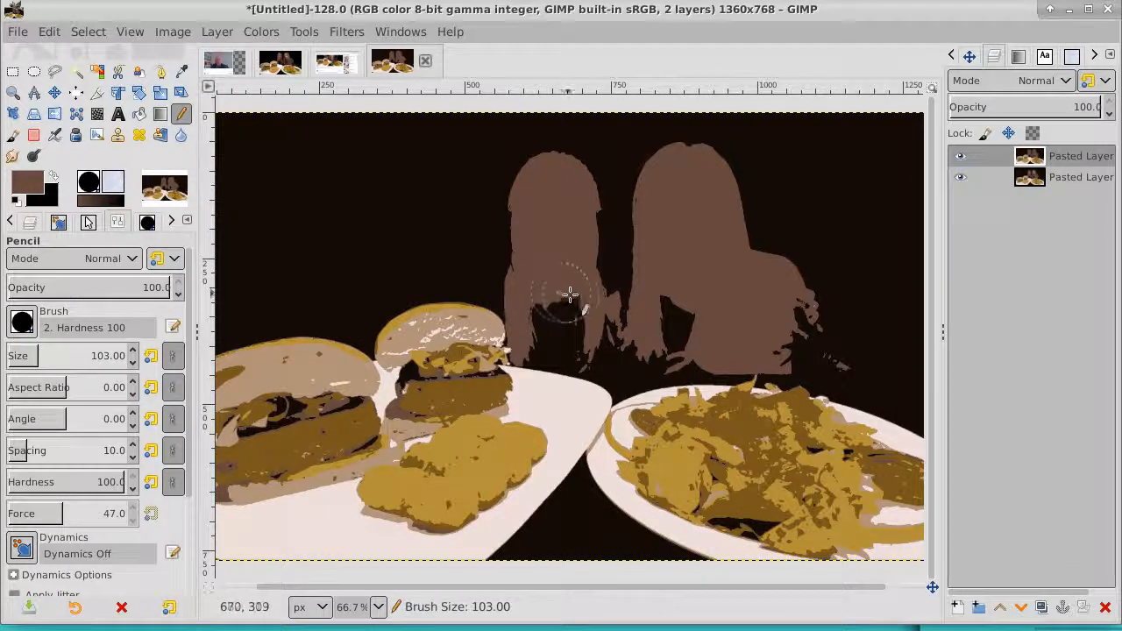
pyautogui.hotkey('shift', '[')
pyautogui.hotkey('shift', '[')
pyautogui.press('[')
pyautogui.press('[')
pyautogui.press('[')
pyautogui.press('[')
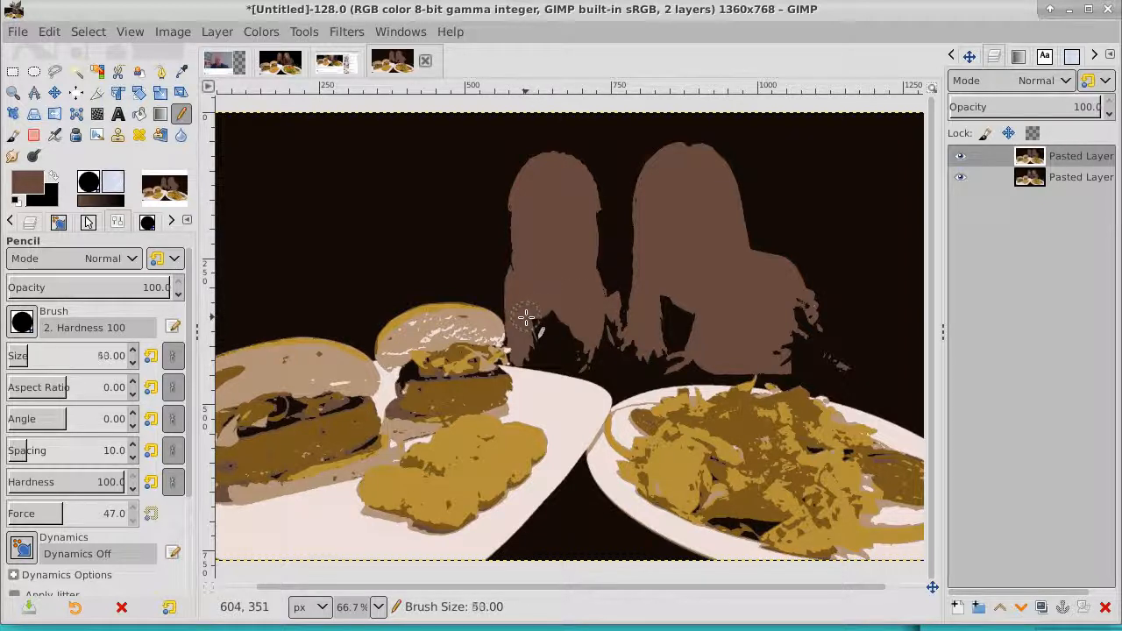
pyautogui.hotkey('shift', '[')
pyautogui.hotkey('shift', '[')
pyautogui.moveTo(527, 317); pyautogui.dragTo(602, 327)
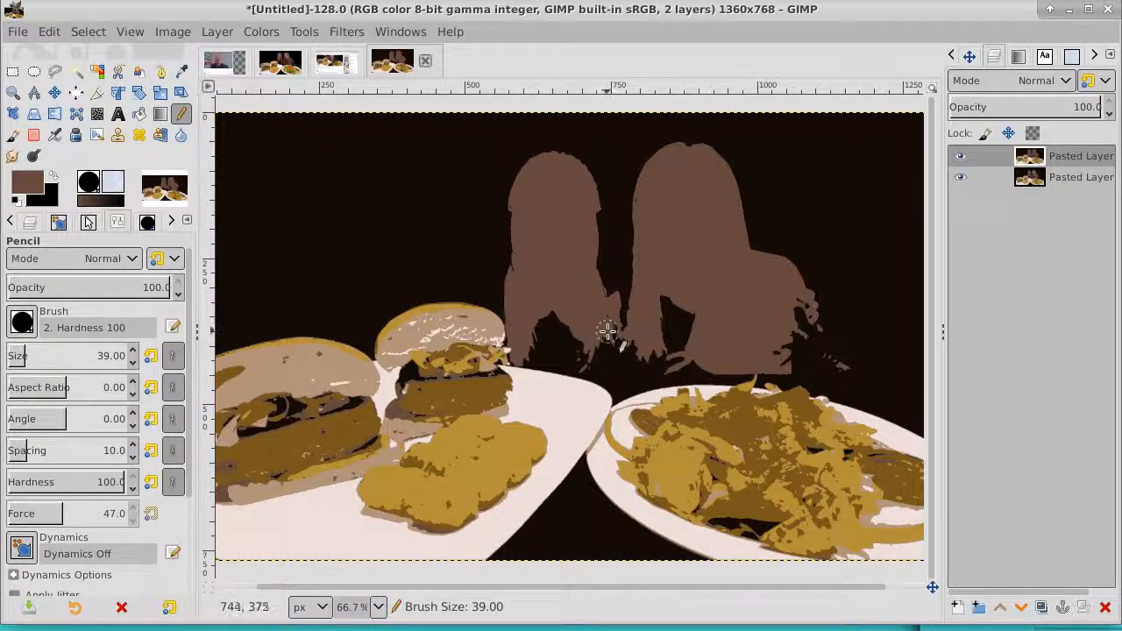
pyautogui.moveTo(623, 338)
pyautogui.mouseDown()
pyautogui.moveTo(608, 321)
pyautogui.moveTo(624, 333)
pyautogui.mouseUp()
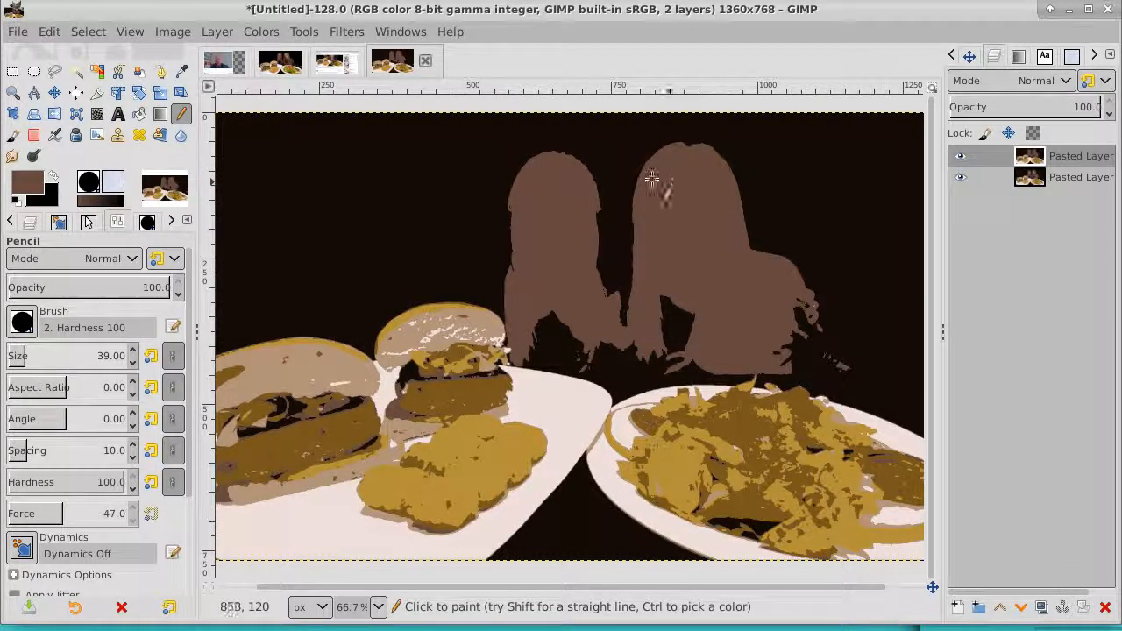
# Step: Select the connected brown silhouettes of both figures with Fuzzy Select
pyautogui.click(98, 72)
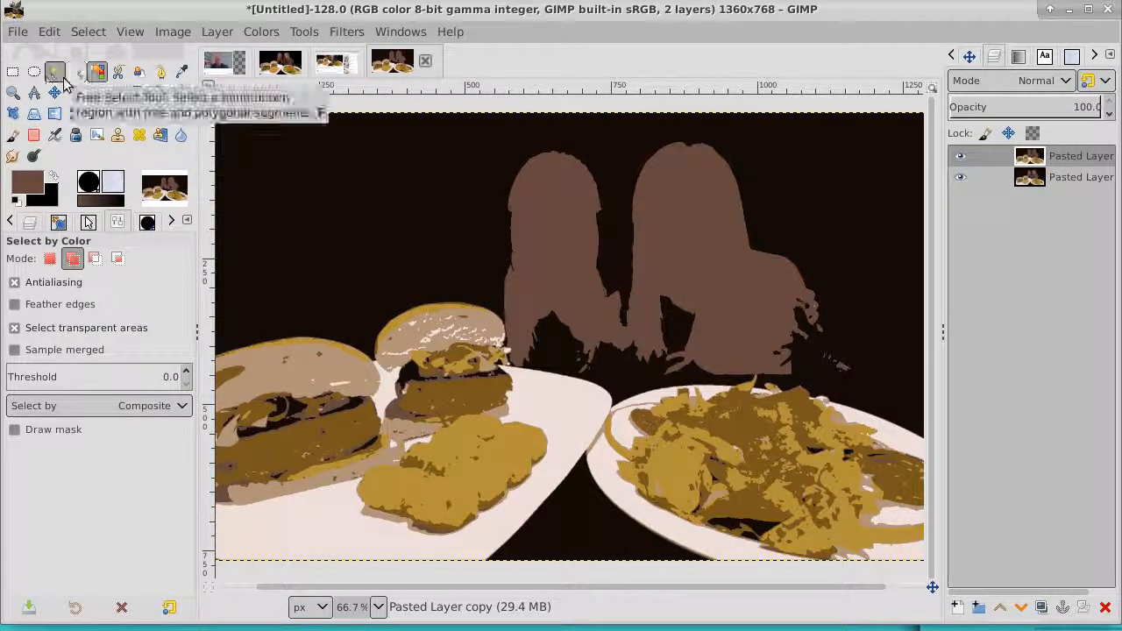
pyautogui.click(76, 71)
pyautogui.click(676, 244)
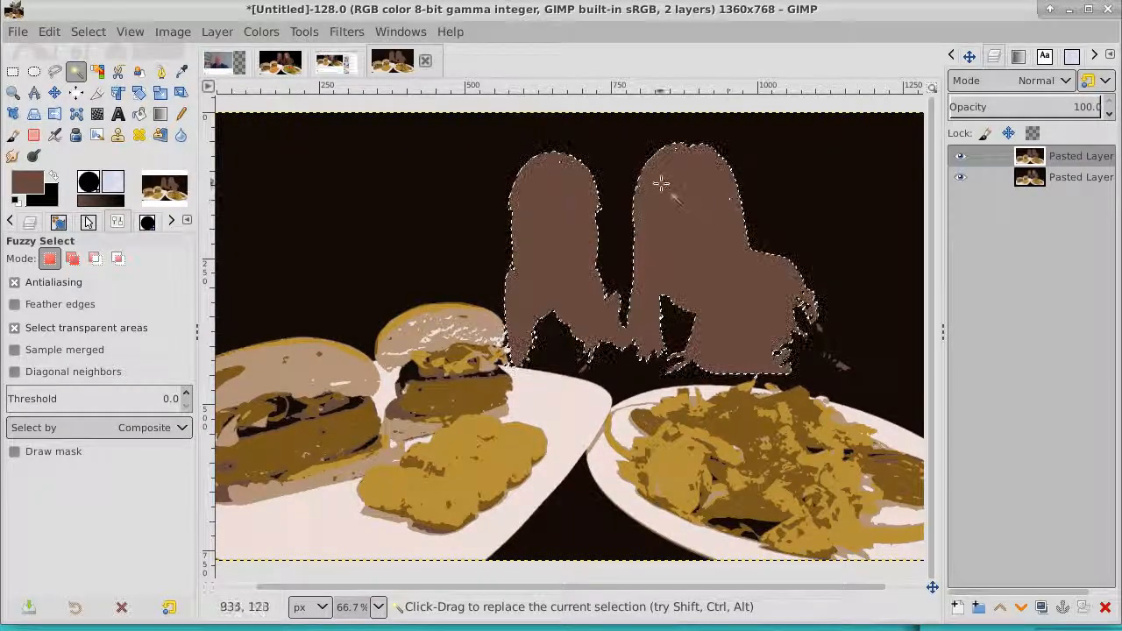
# Step: Grow the silhouette selection by 2 px and shrink it back to close the small holes inside it
pyautogui.click(13, 92)
pyautogui.click(702, 230)
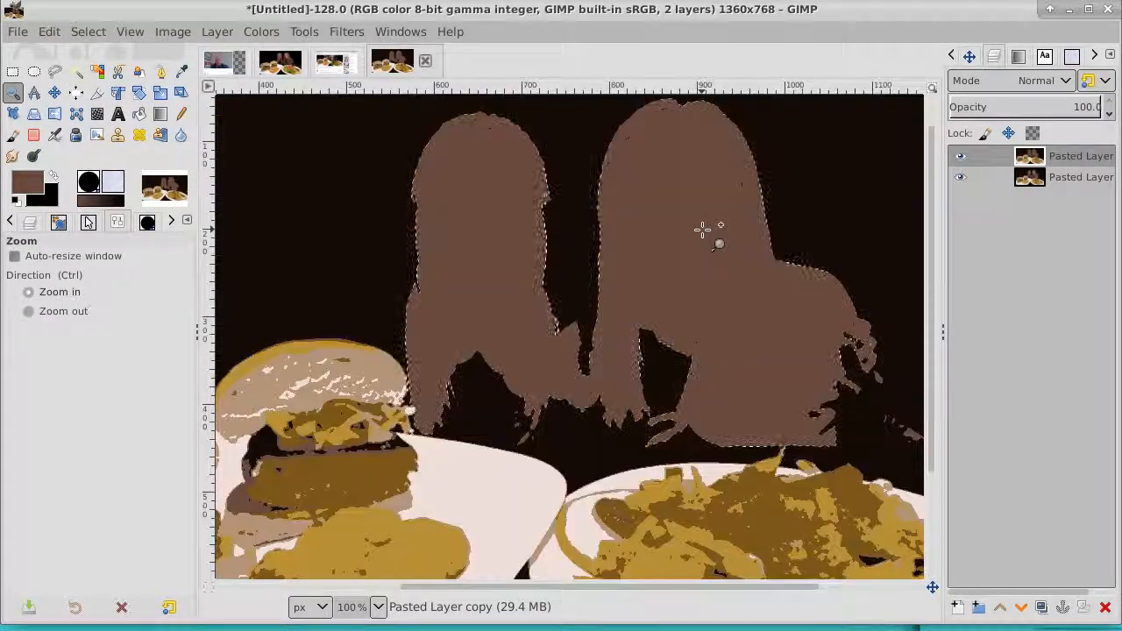
pyautogui.click(702, 230)
pyautogui.click(702, 229)
pyautogui.press('ctrl')
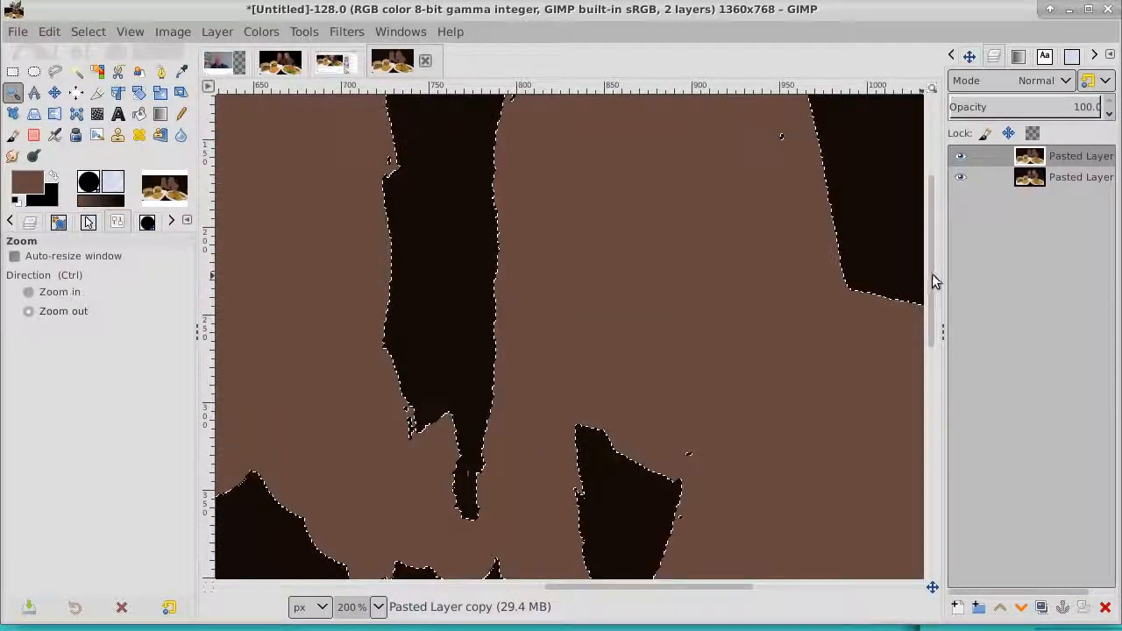
pyautogui.moveTo(932, 273); pyautogui.dragTo(929, 207)
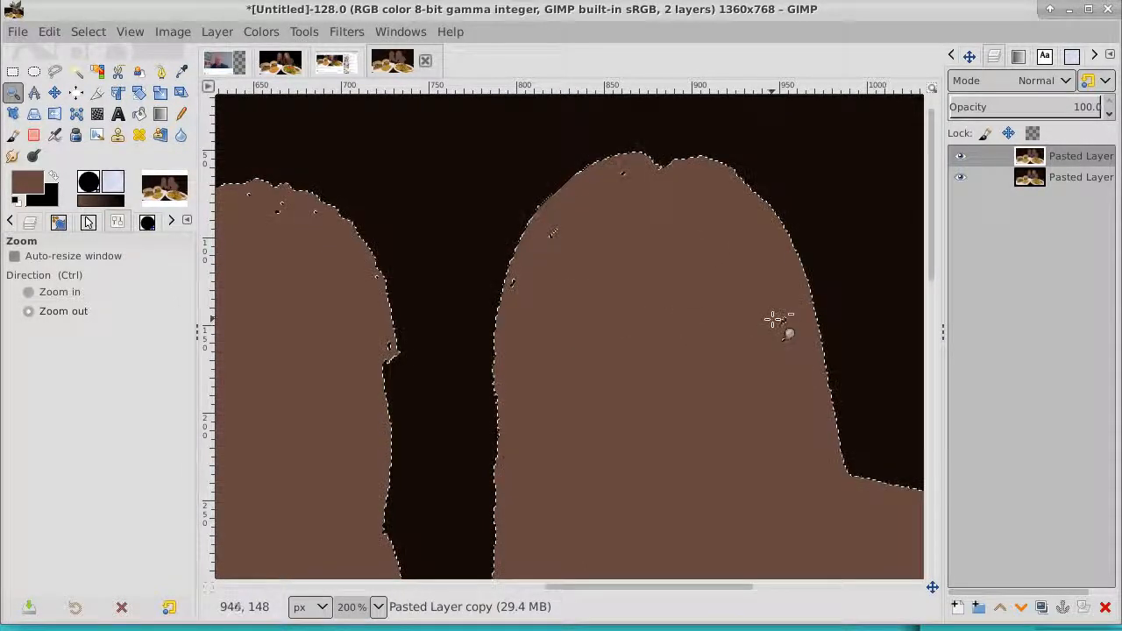
pyautogui.click(89, 33)
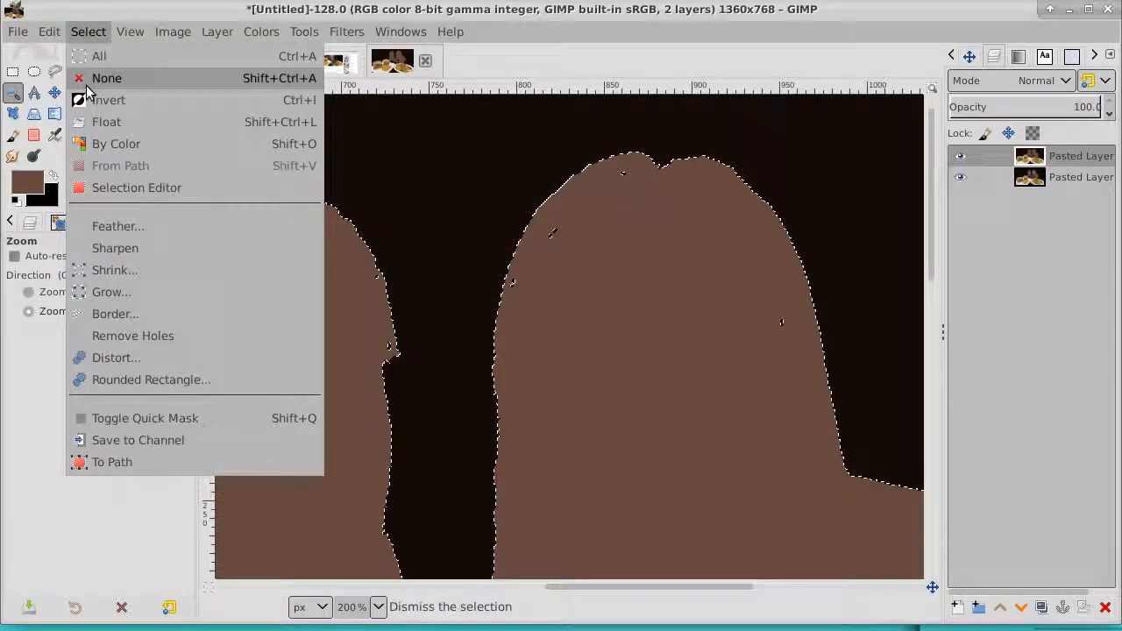
pyautogui.click(99, 293)
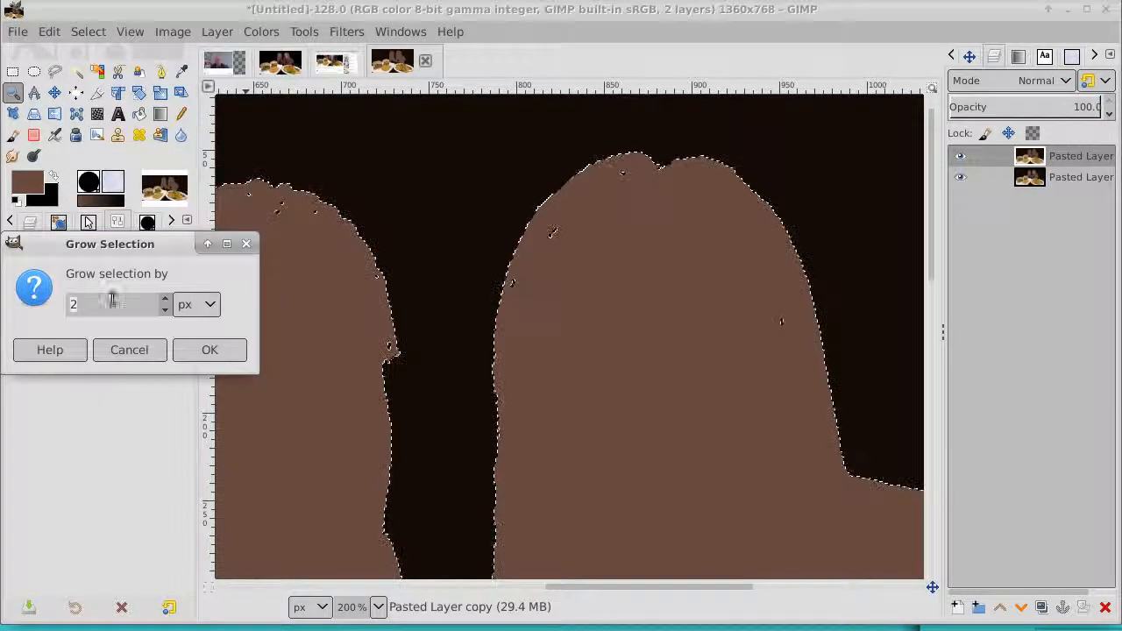
pyautogui.click(200, 348)
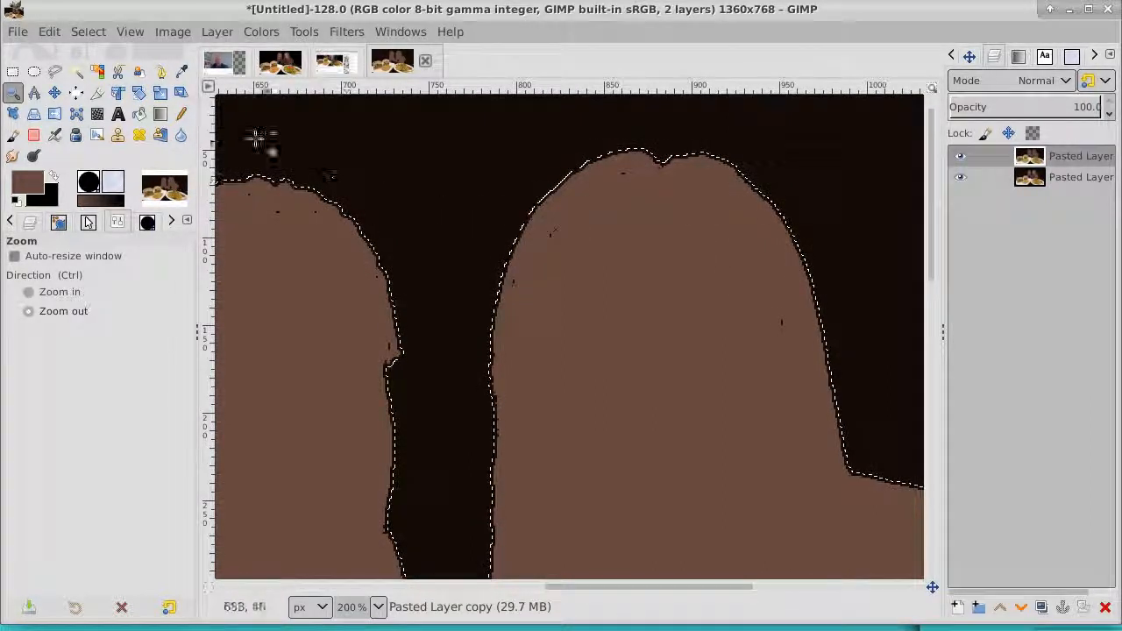
pyautogui.click(88, 32)
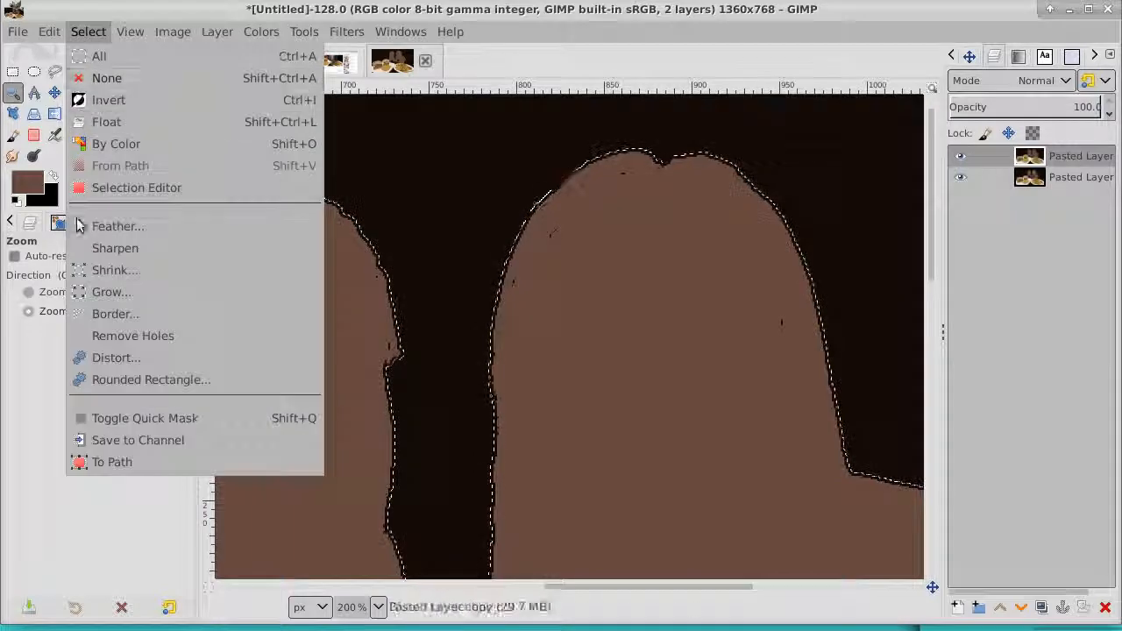
pyautogui.click(92, 270)
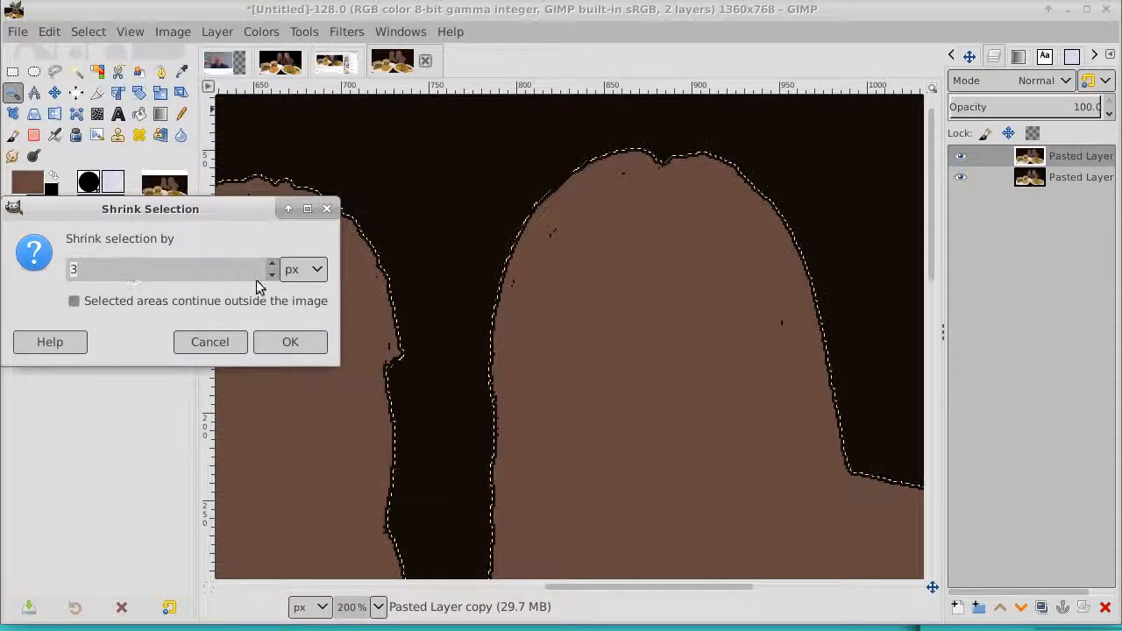
pyautogui.click(289, 342)
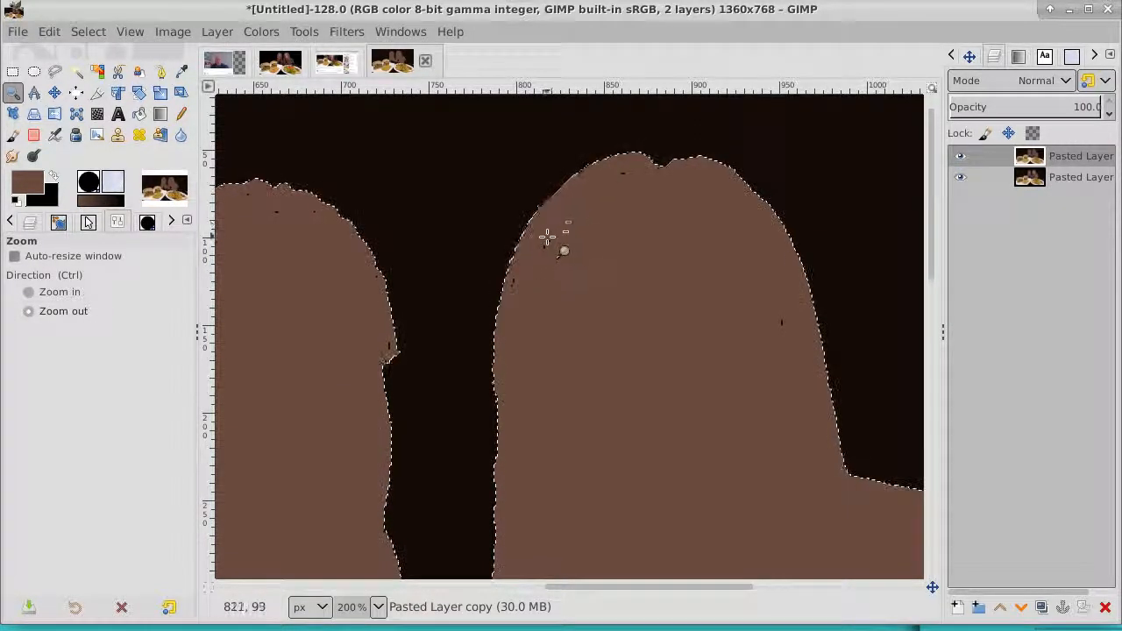
# Step: Fill the selected silhouettes with the brown foreground color on a new transparent layer and merge it into the layer below
pyautogui.moveTo(1064, 156); pyautogui.dragTo(1052, 268)
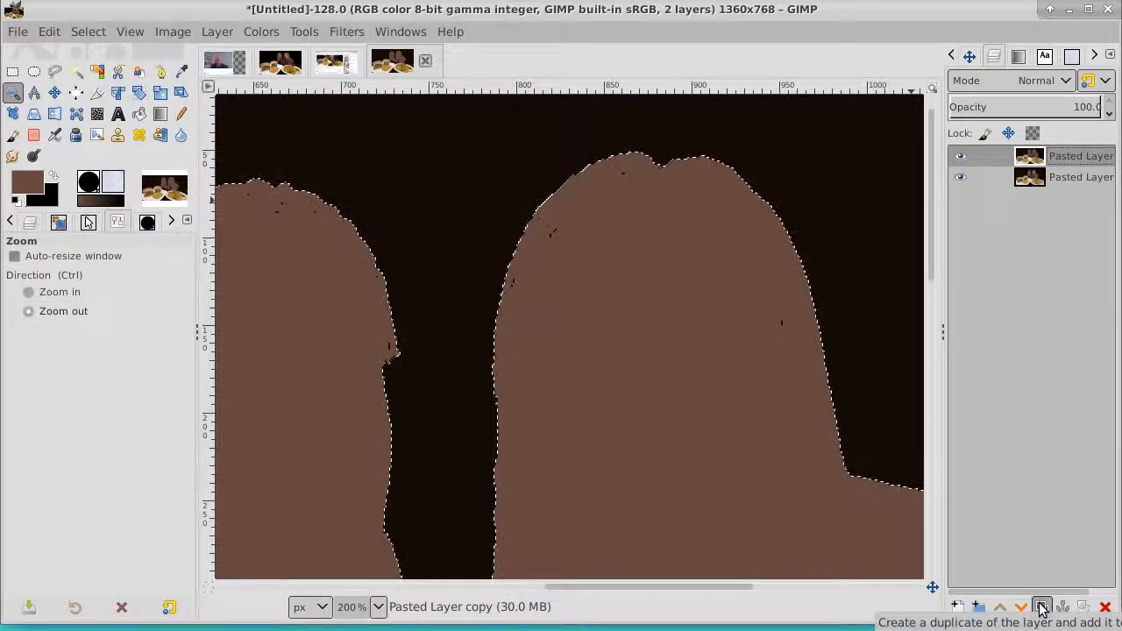
pyautogui.click(958, 611)
pyautogui.press('Return')
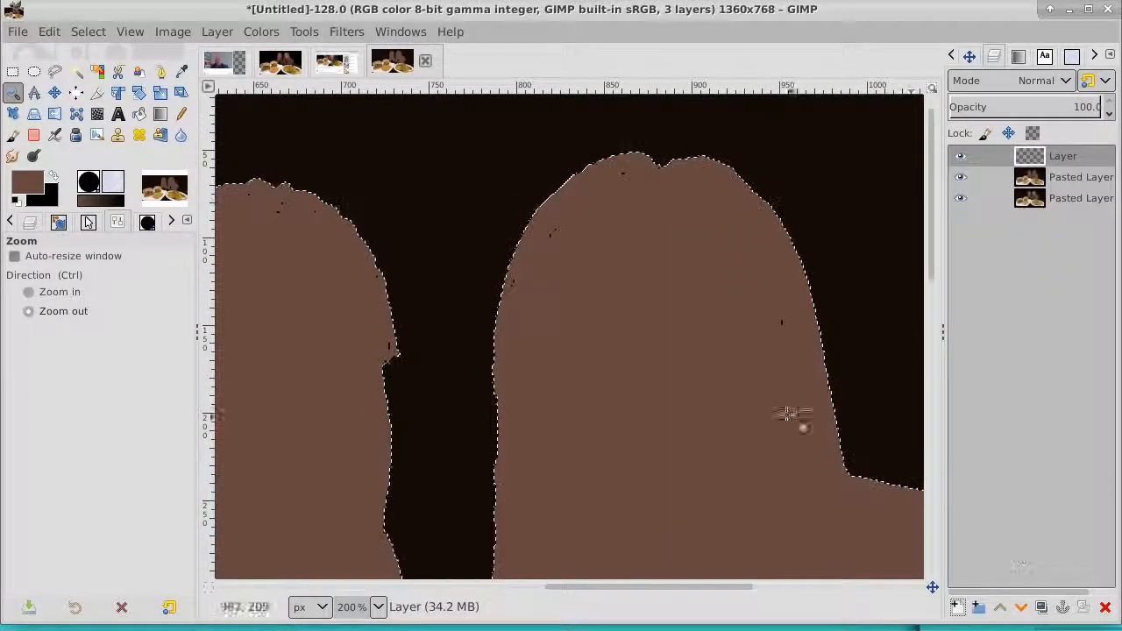
pyautogui.click(139, 114)
pyautogui.click(611, 320)
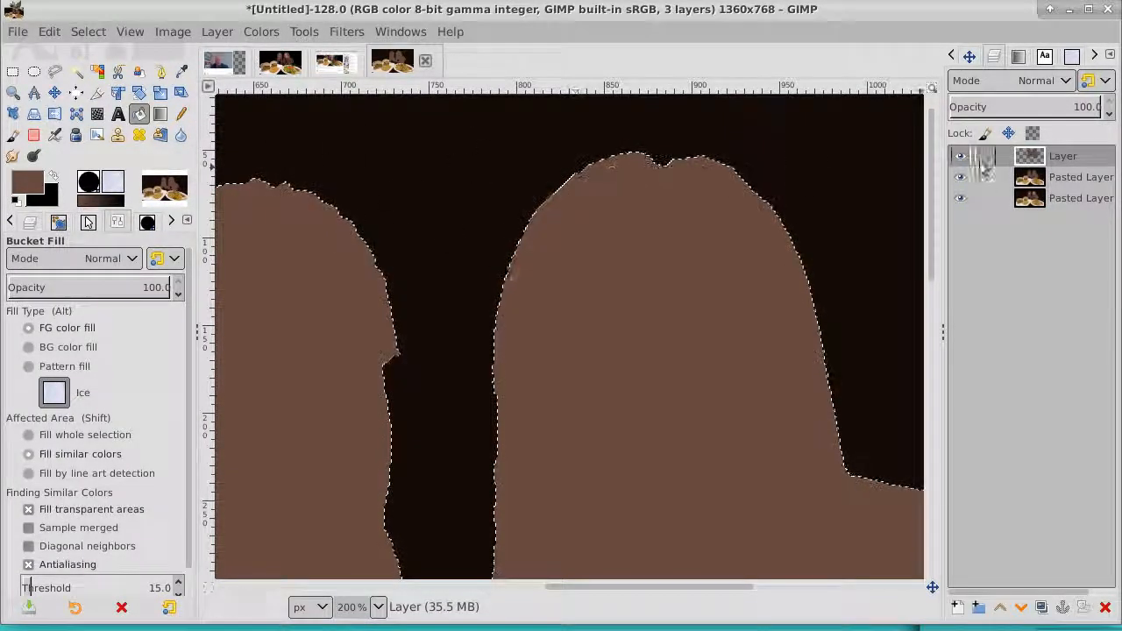
pyautogui.rightClick(1061, 162)
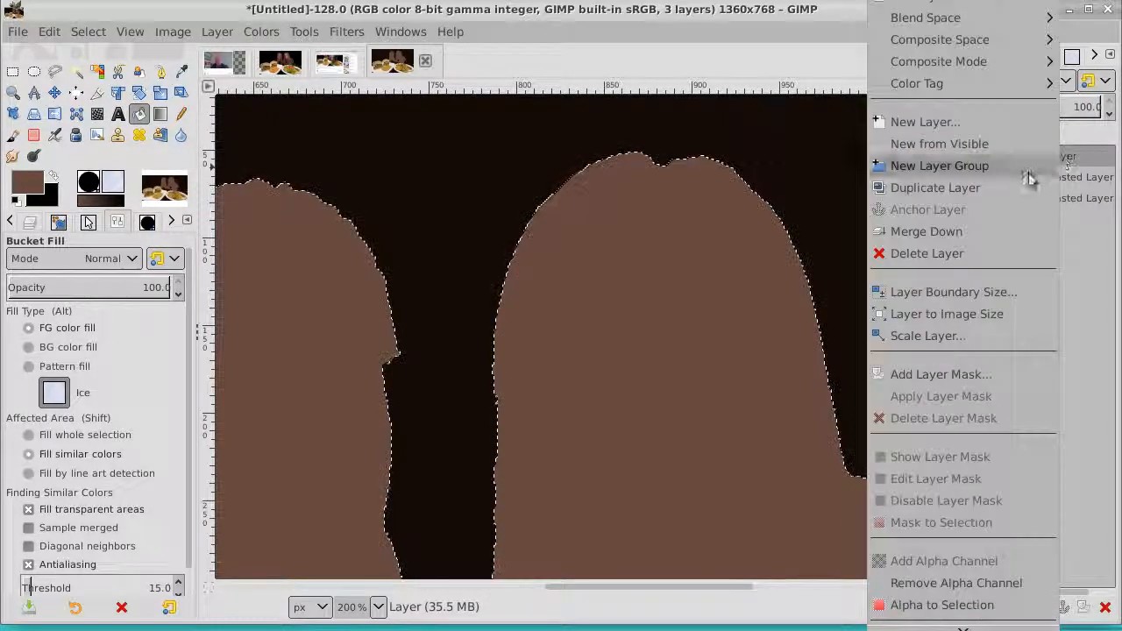
pyautogui.click(981, 230)
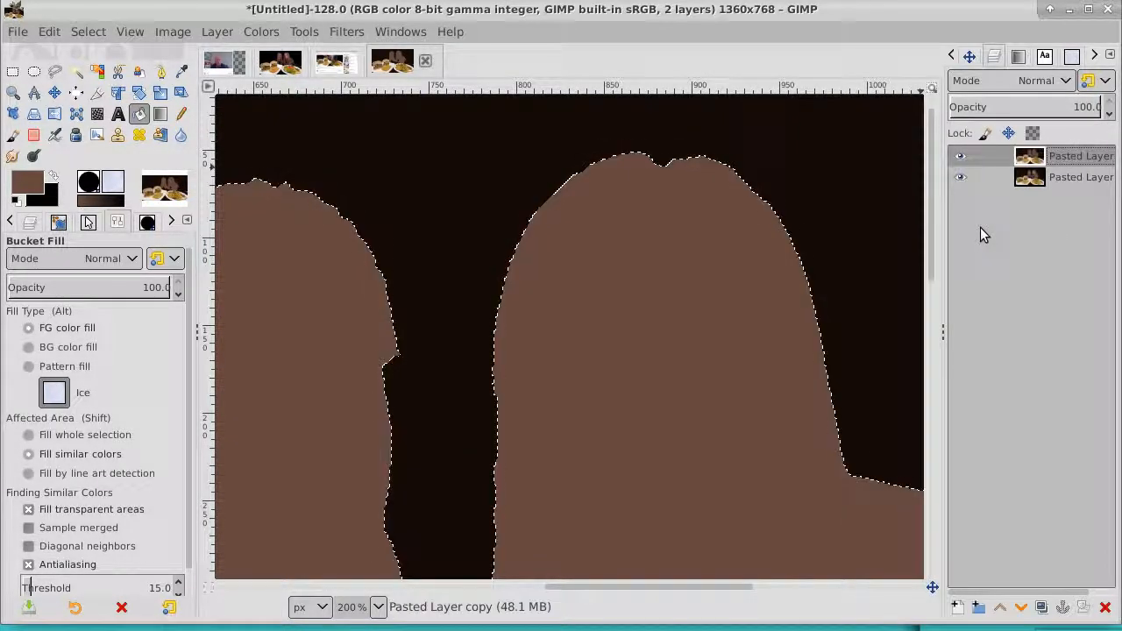
# Step: Copy the selected brown silhouettes of both figures and switch to the image containing the original photo
pyautogui.click(13, 92)
pyautogui.click(260, 290)
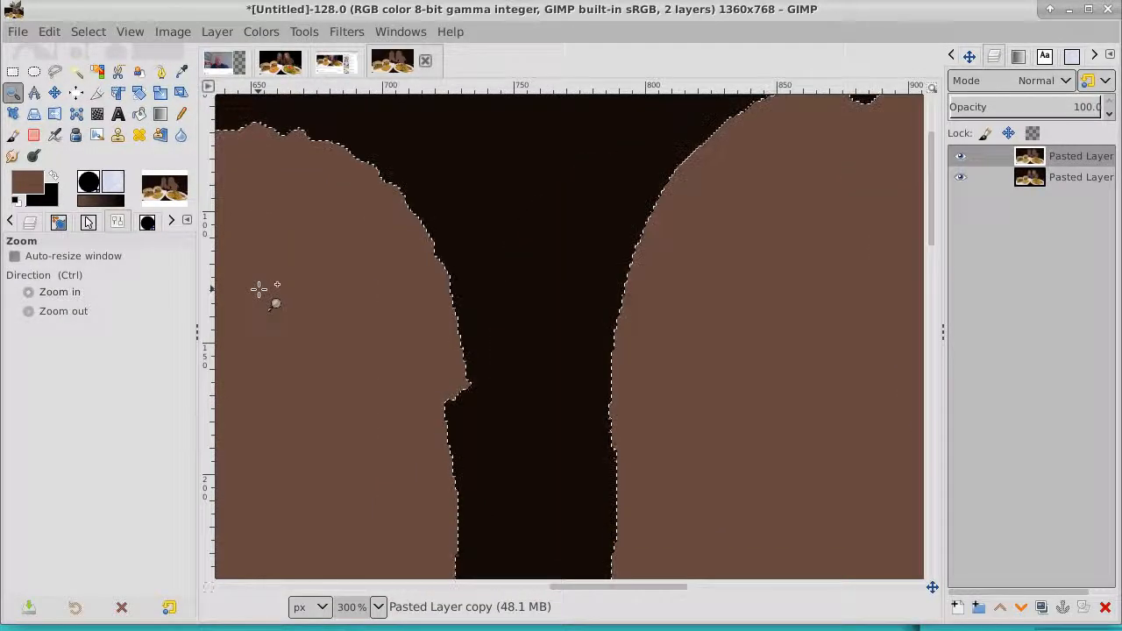
pyautogui.click(260, 290)
pyautogui.click(260, 290)
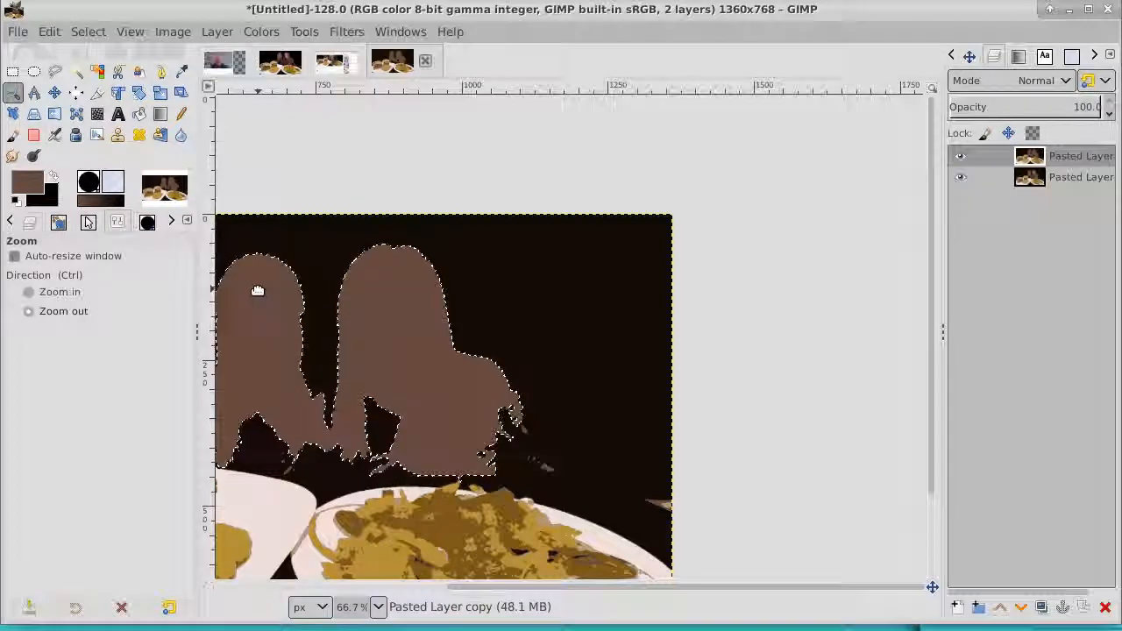
pyautogui.moveTo(257, 291); pyautogui.dragTo(484, 206)
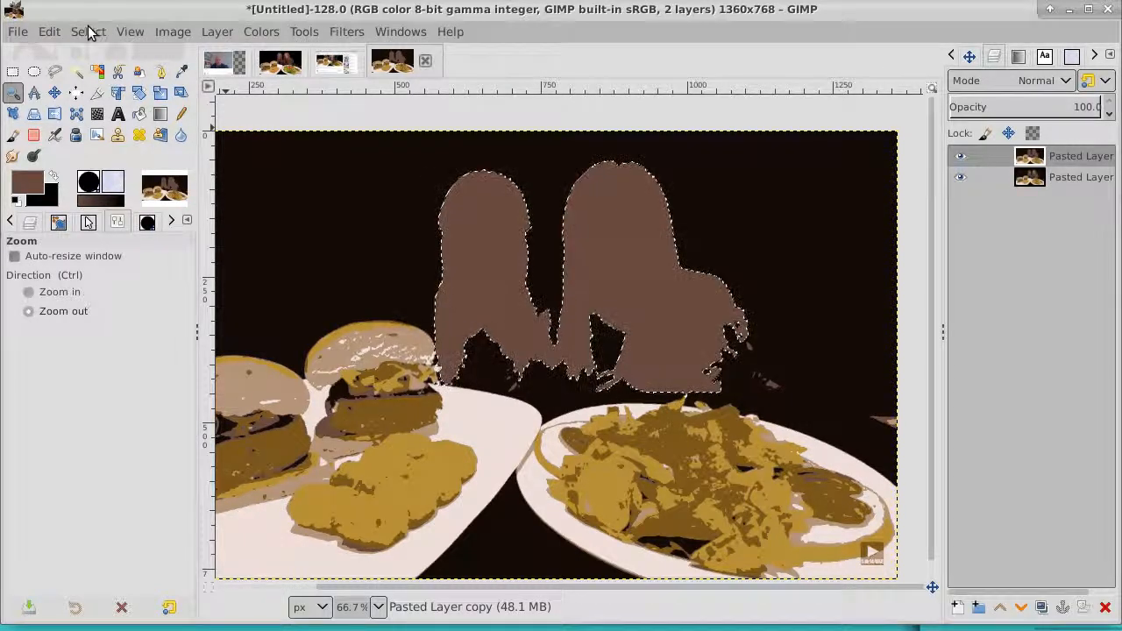
pyautogui.click(47, 34)
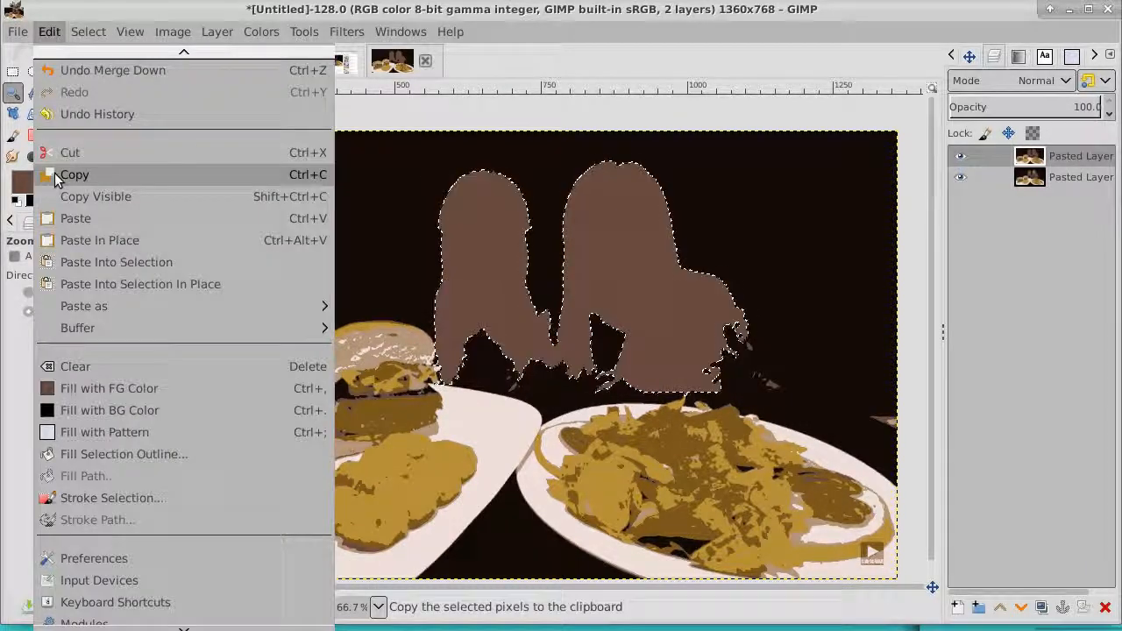
pyautogui.click(70, 173)
pyautogui.click(281, 65)
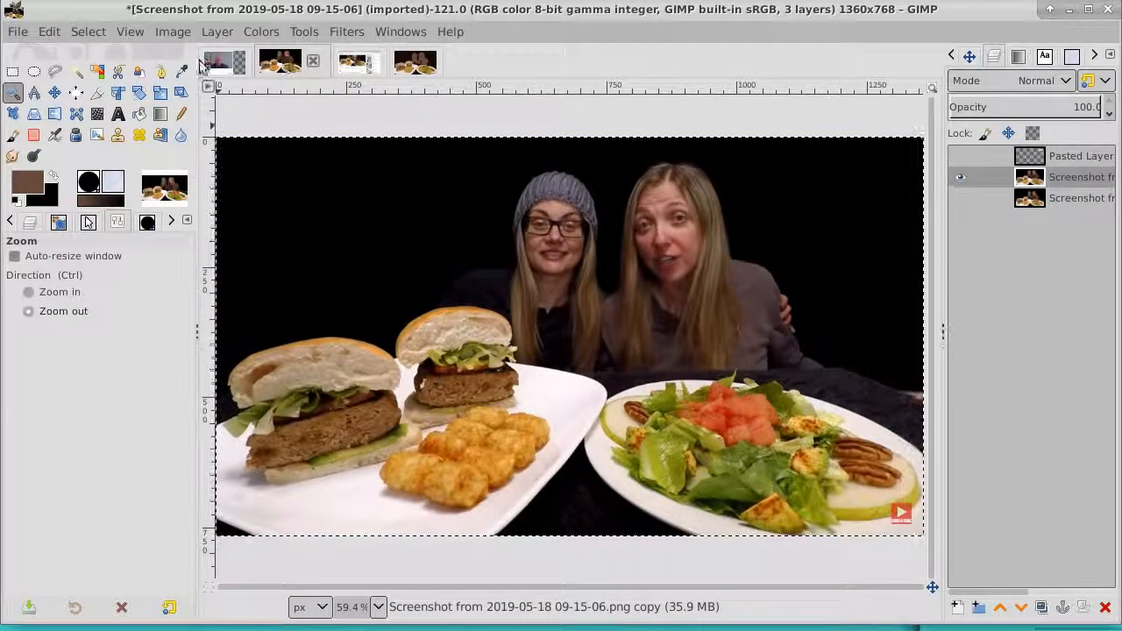
# Step: Try pasting the silhouettes as a new layer over the photo, and undo the paste
pyautogui.click(49, 32)
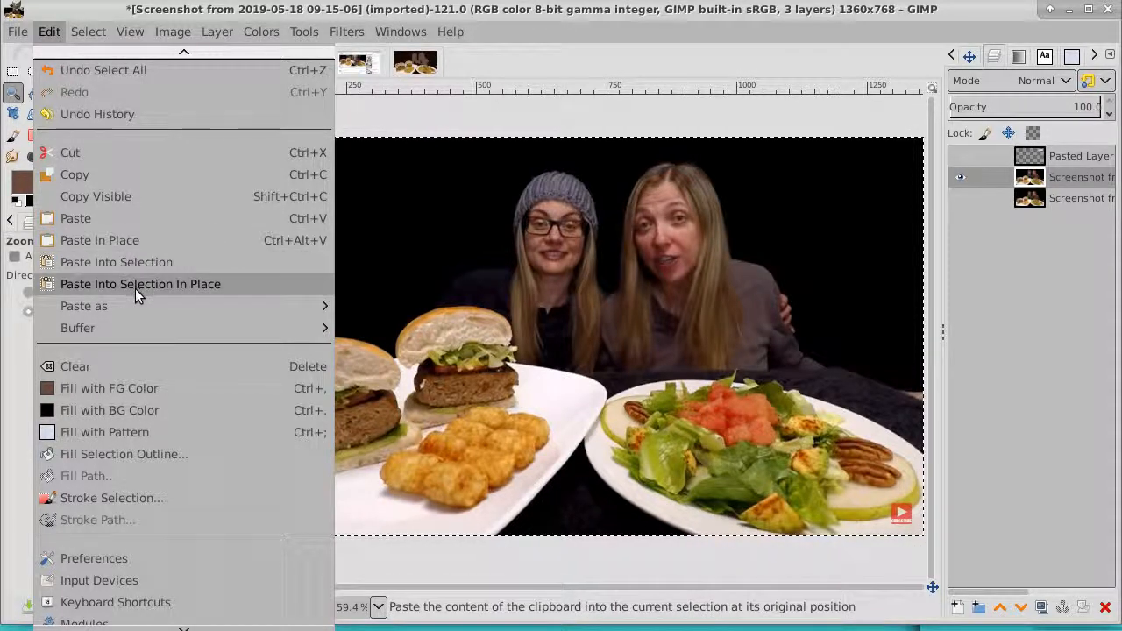
pyautogui.moveTo(135, 305)
pyautogui.click(376, 305)
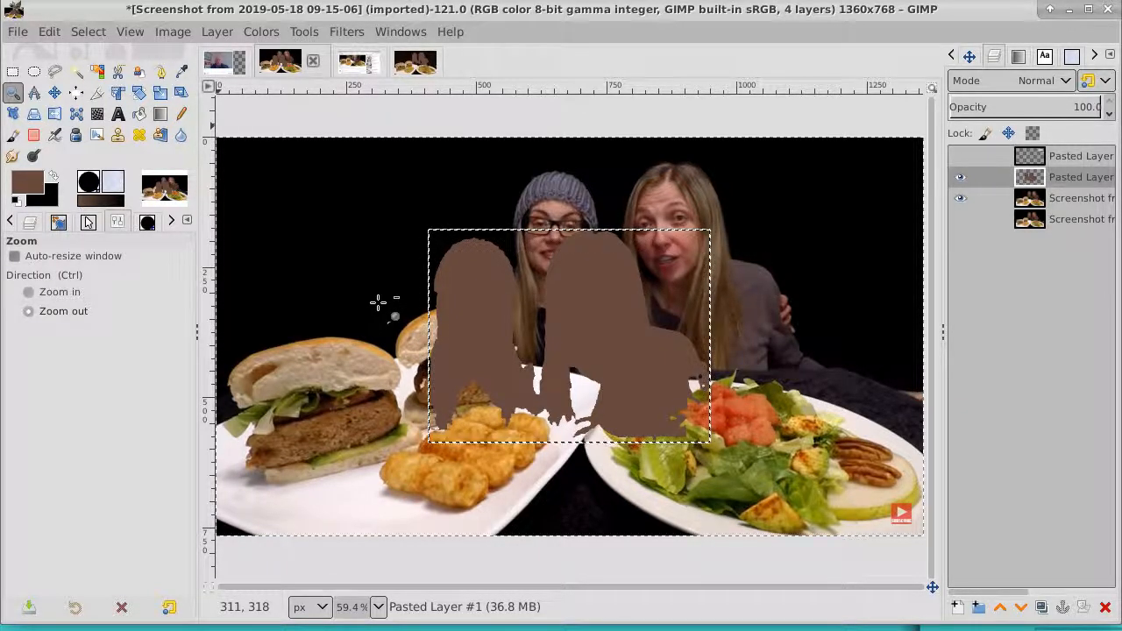
pyautogui.press('ctrl')
pyautogui.hotkey('ctrl', 'z')
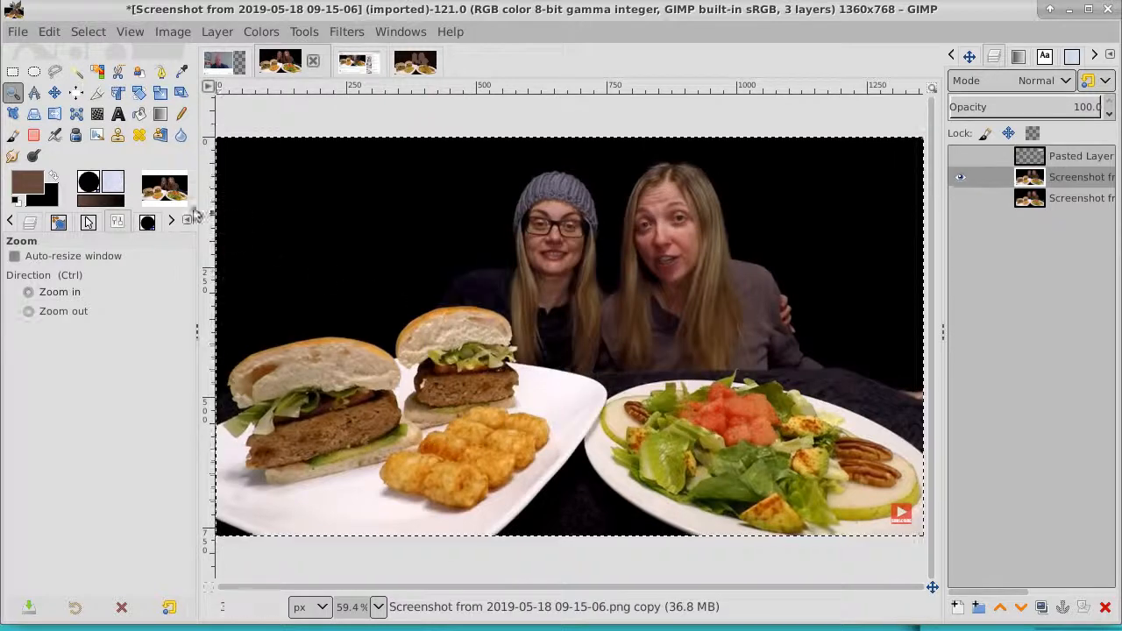
# Step: Paste the silhouettes in place onto their own new layer and expand that layer to the image size
pyautogui.click(50, 33)
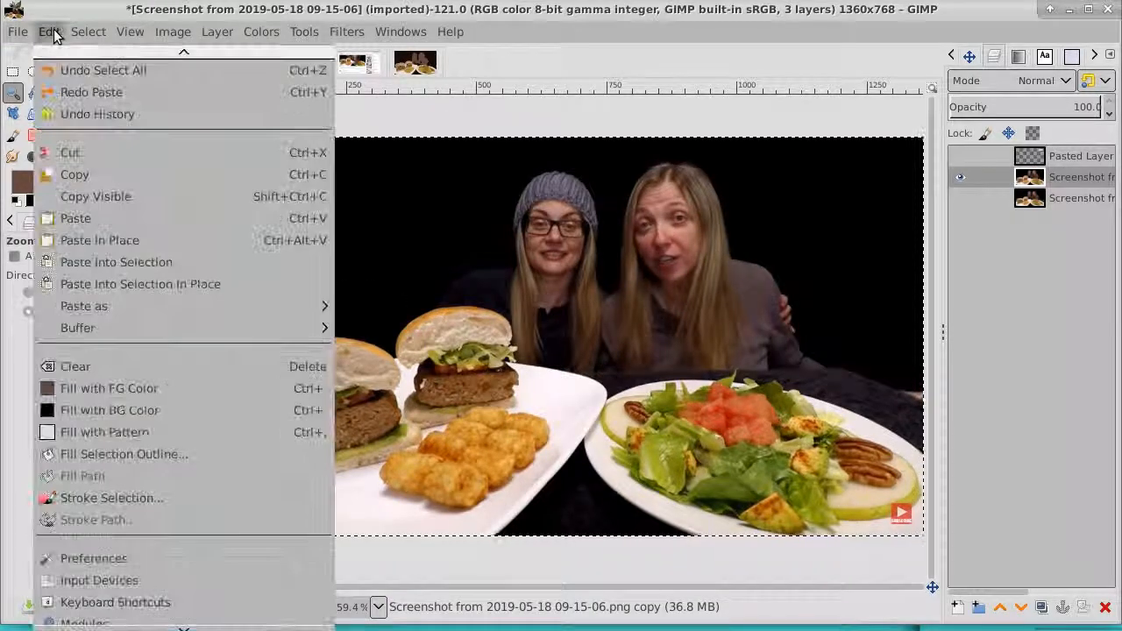
pyautogui.click(62, 243)
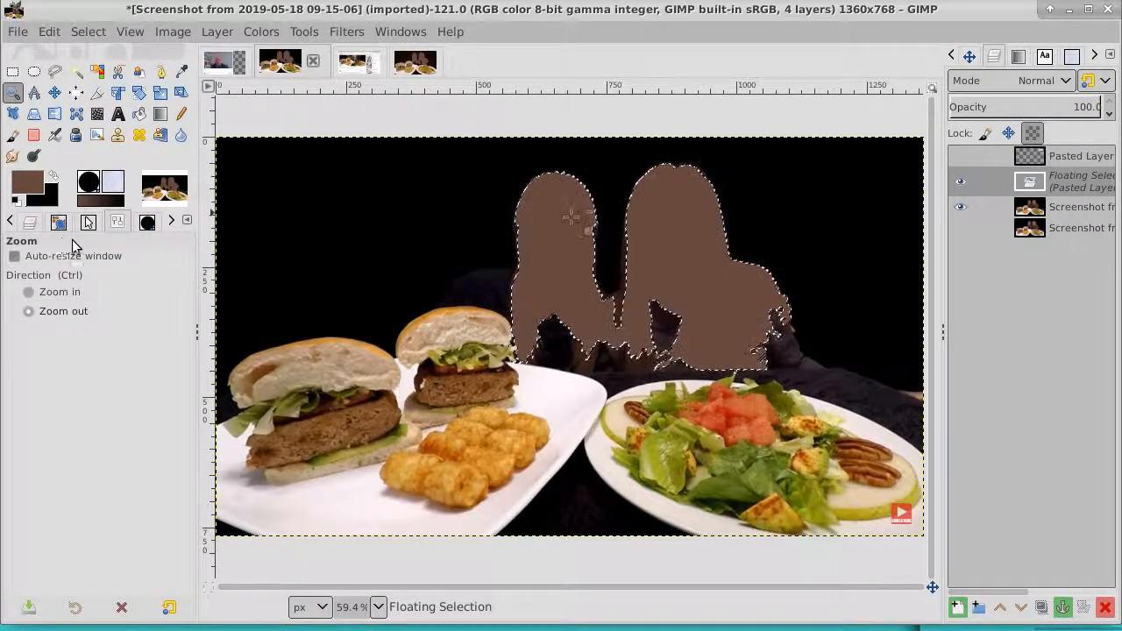
pyautogui.rightClick(1089, 182)
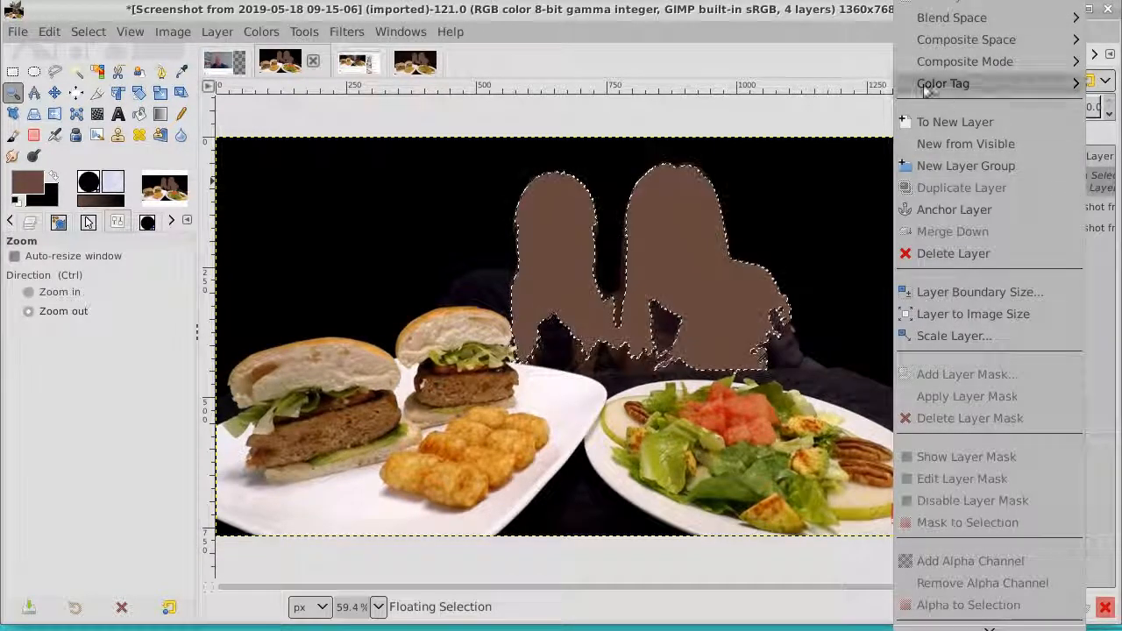
pyautogui.click(828, 38)
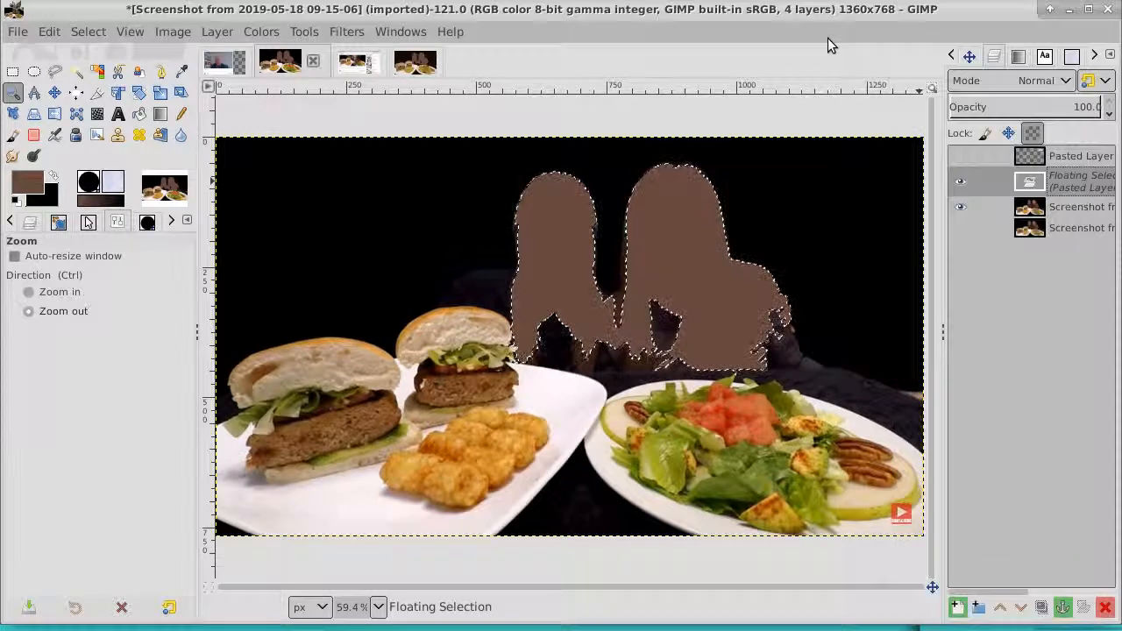
pyautogui.rightClick(1073, 189)
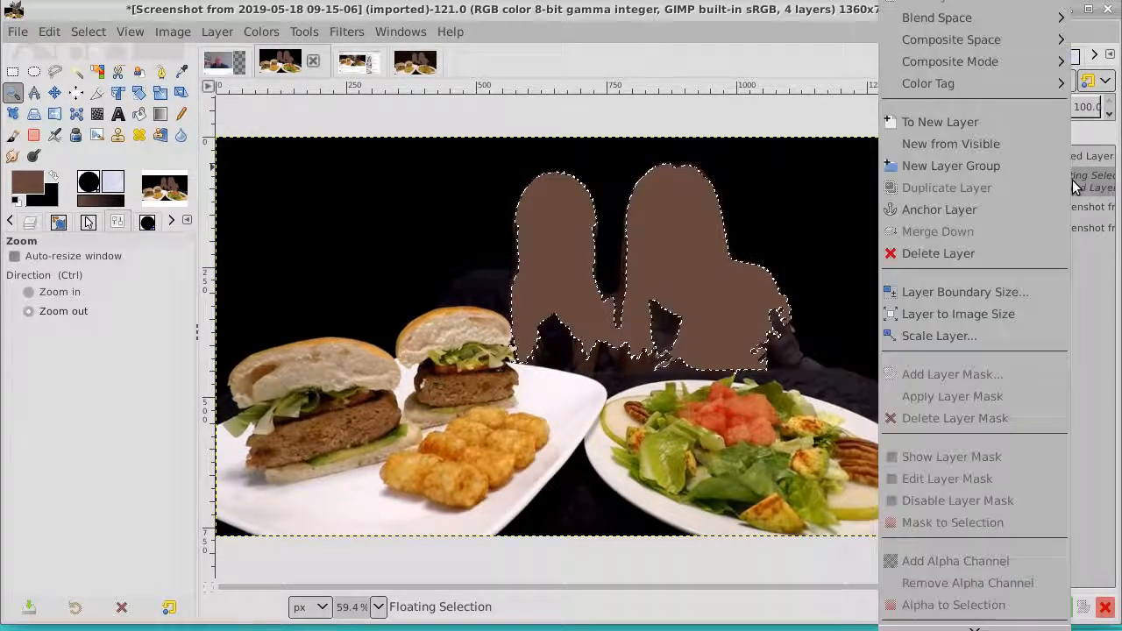
pyautogui.click(1039, 118)
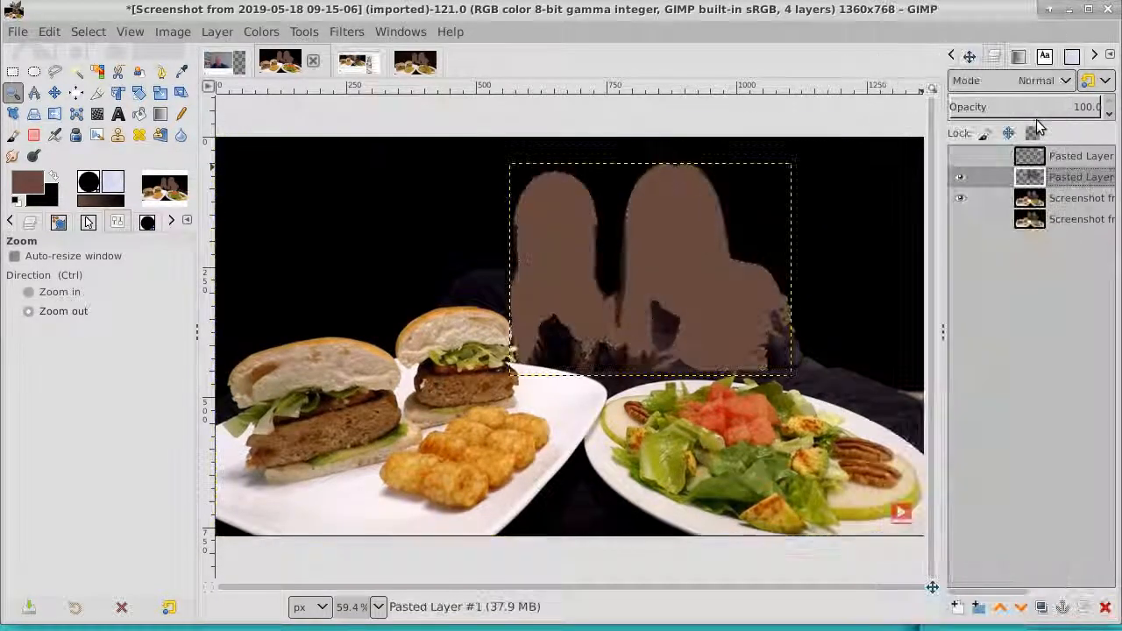
pyautogui.rightClick(1077, 181)
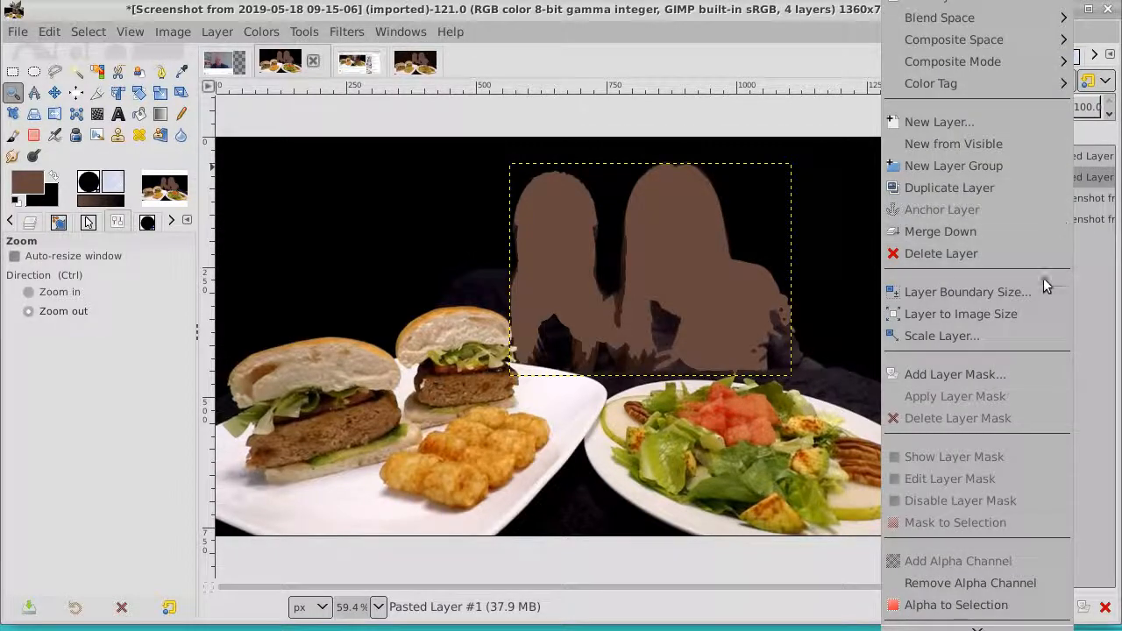
pyautogui.click(1037, 313)
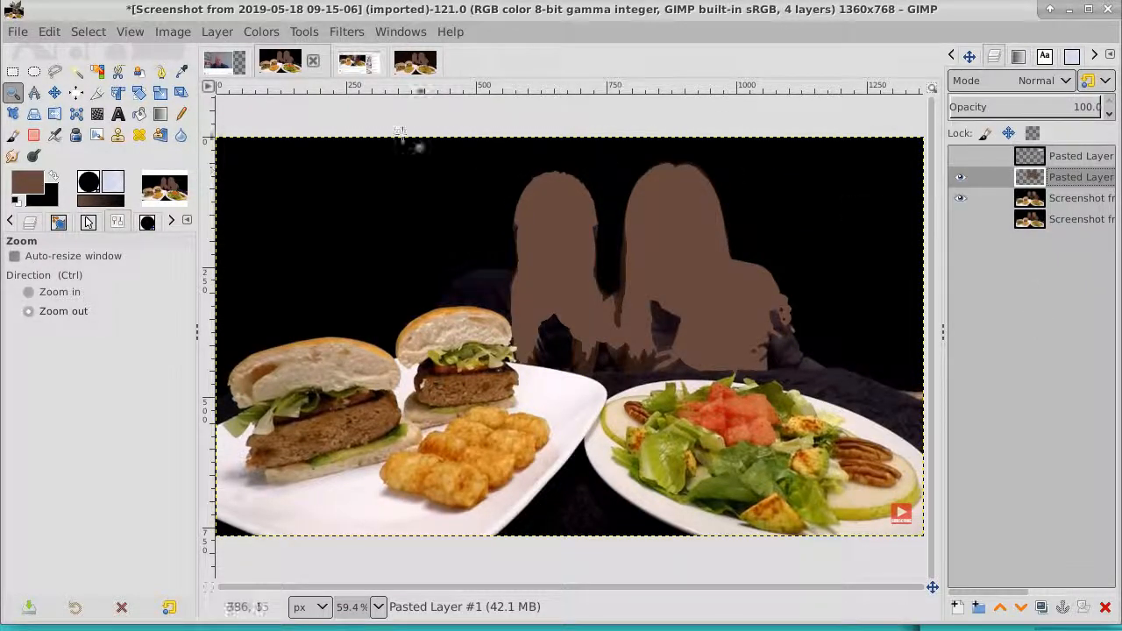
# Step: Select the silhouettes of both figures with Fuzzy Select and hide the silhouette layer
pyautogui.click(76, 73)
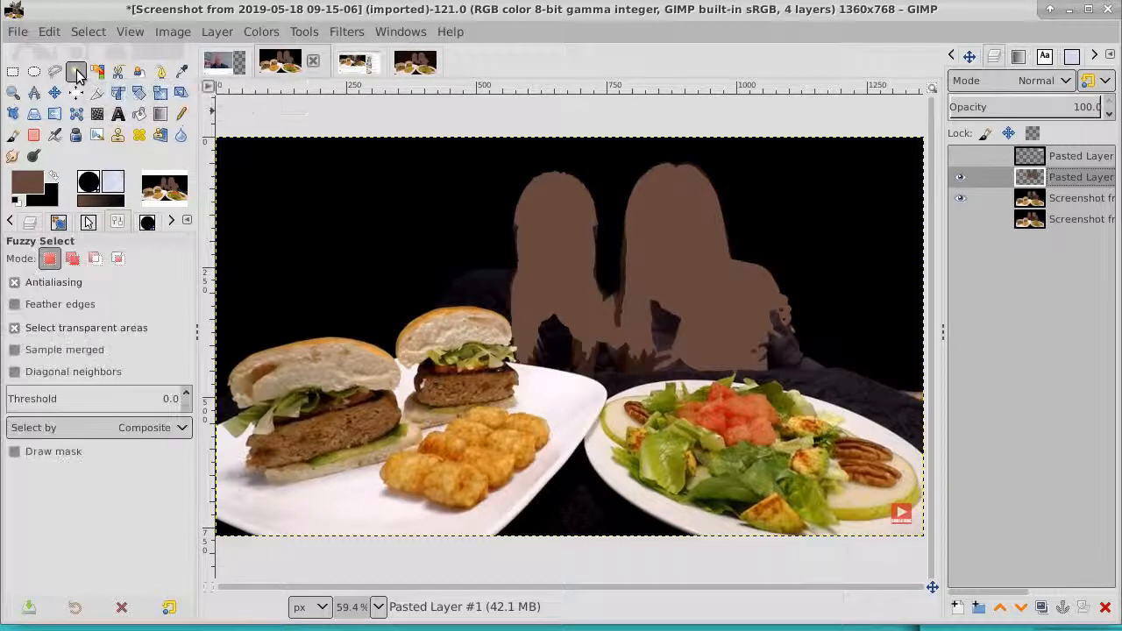
pyautogui.click(701, 245)
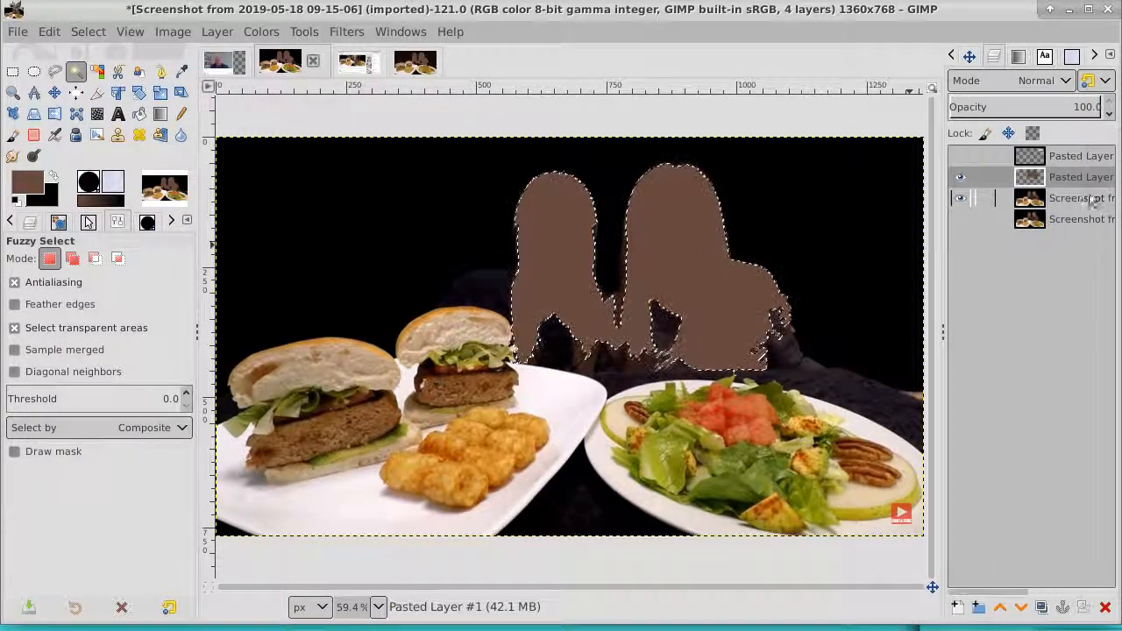
pyautogui.click(961, 178)
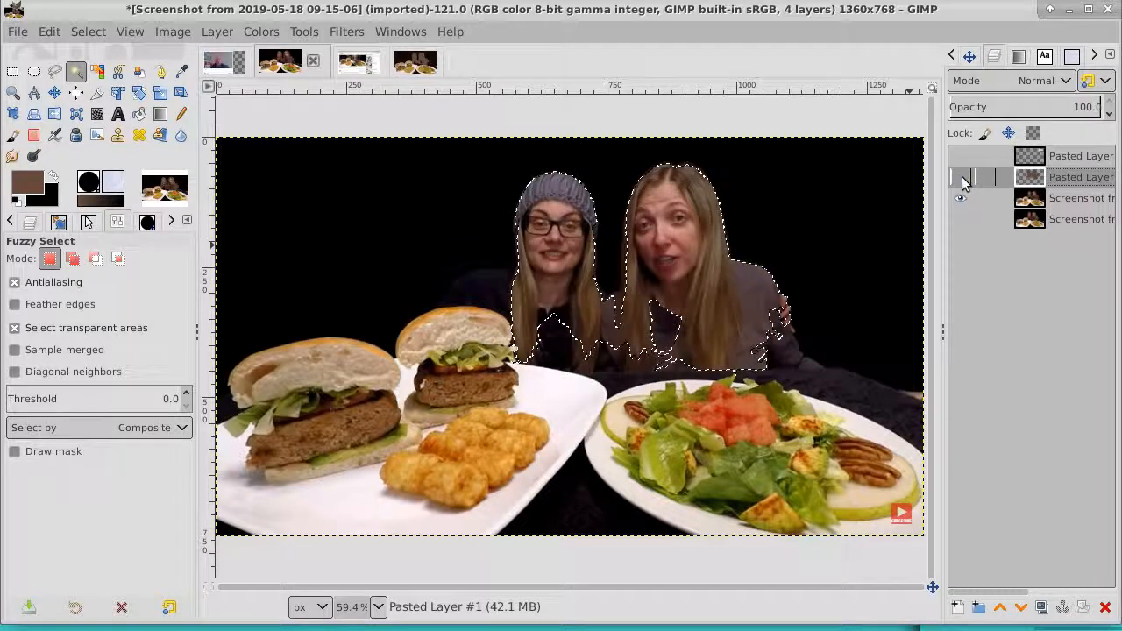
# Step: Copy both figures from the visible photo layer into a new layer and hide the photo layer
pyautogui.click(1070, 204)
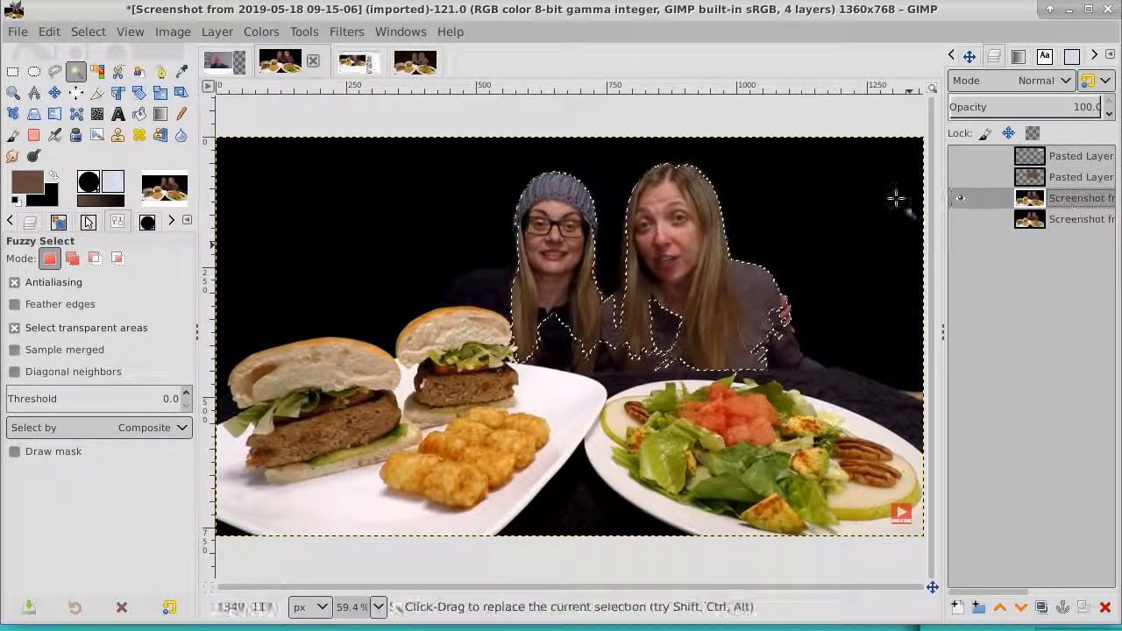
pyautogui.click(66, 32)
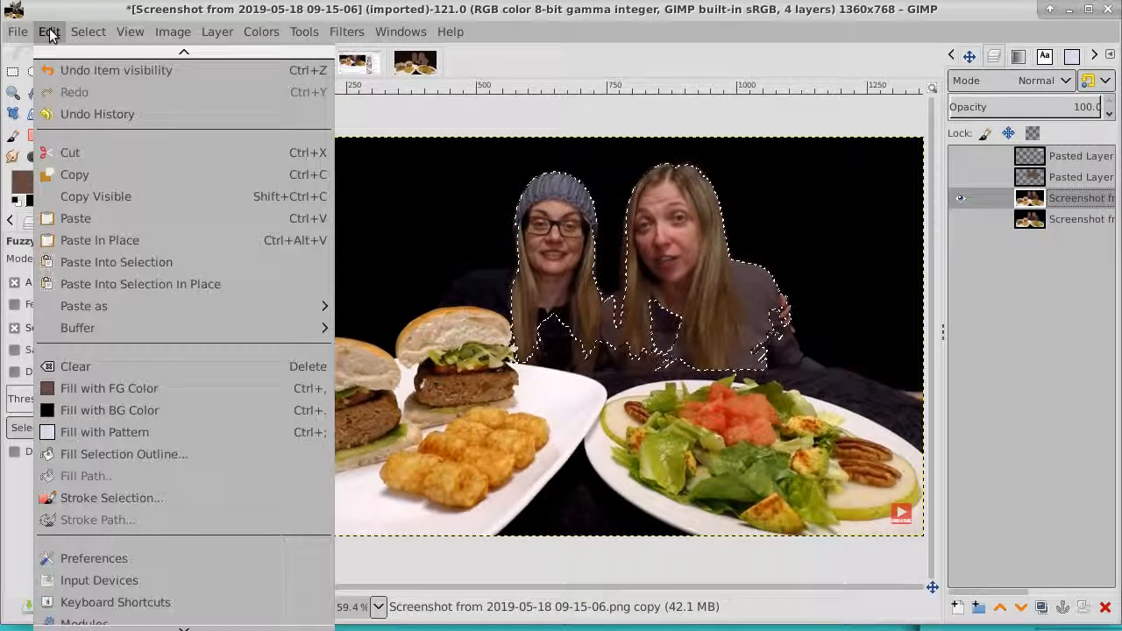
pyautogui.click(68, 176)
pyautogui.click(48, 35)
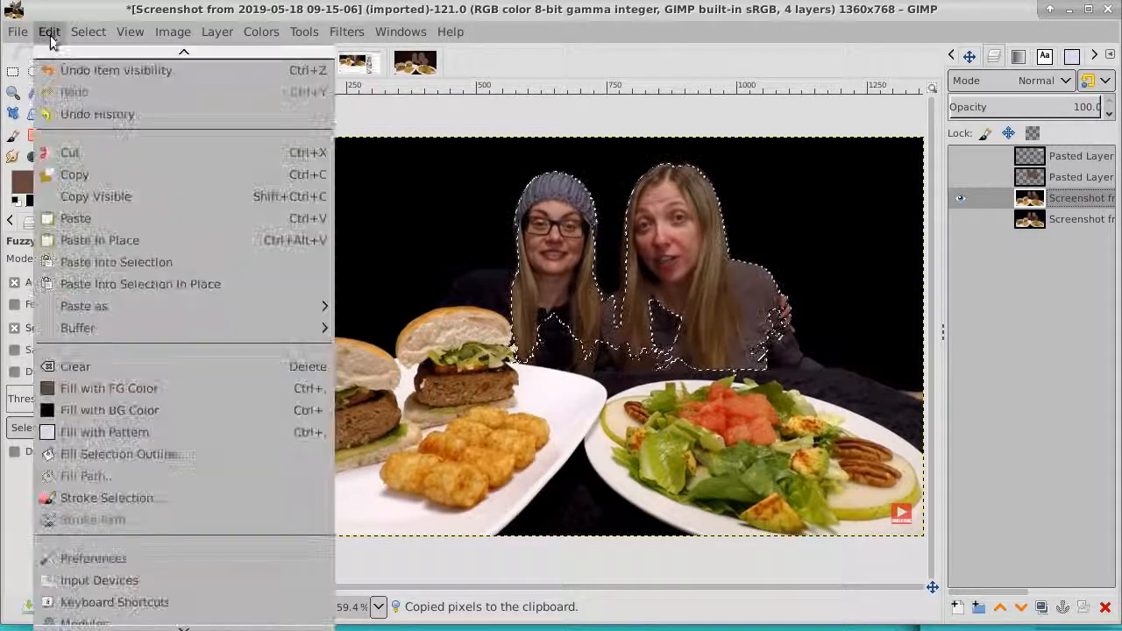
pyautogui.moveTo(143, 309)
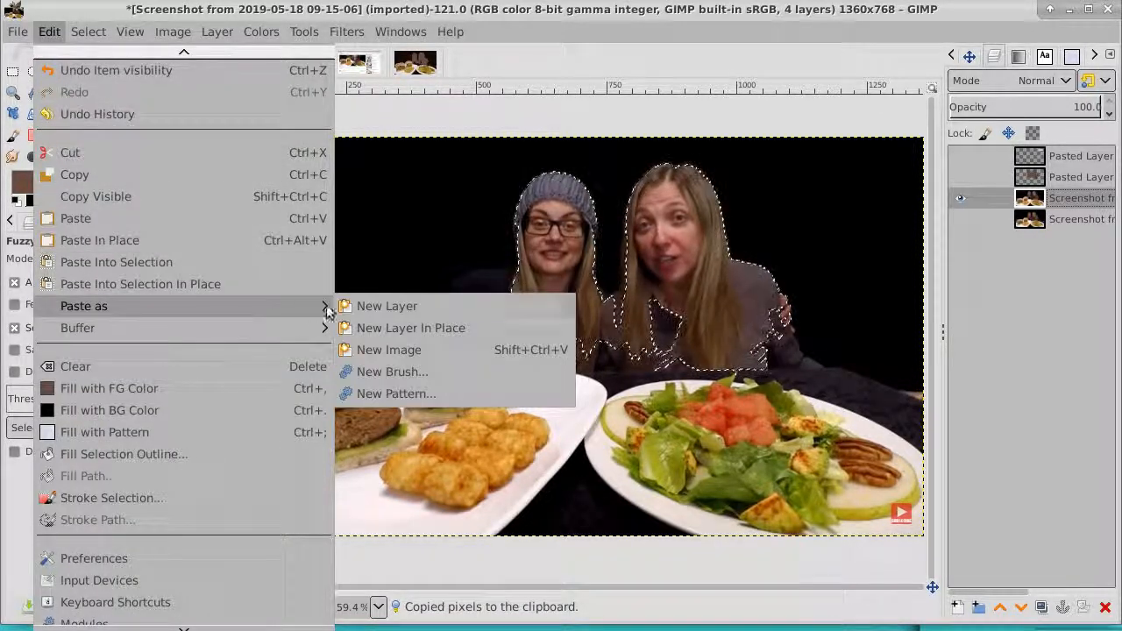
pyautogui.click(412, 309)
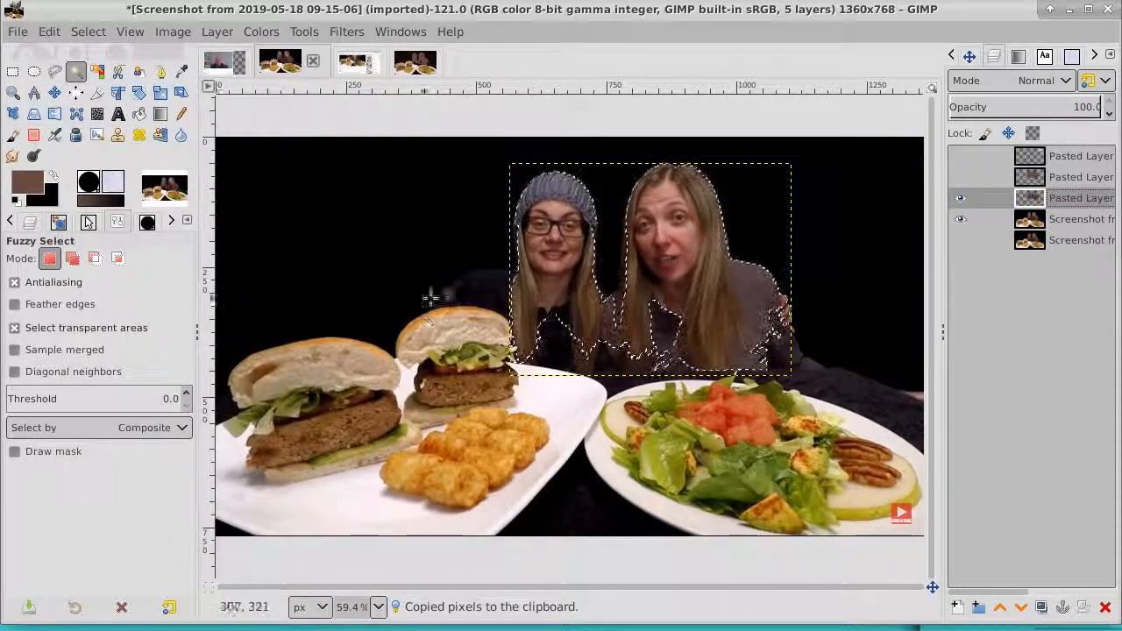
pyautogui.rightClick(1074, 198)
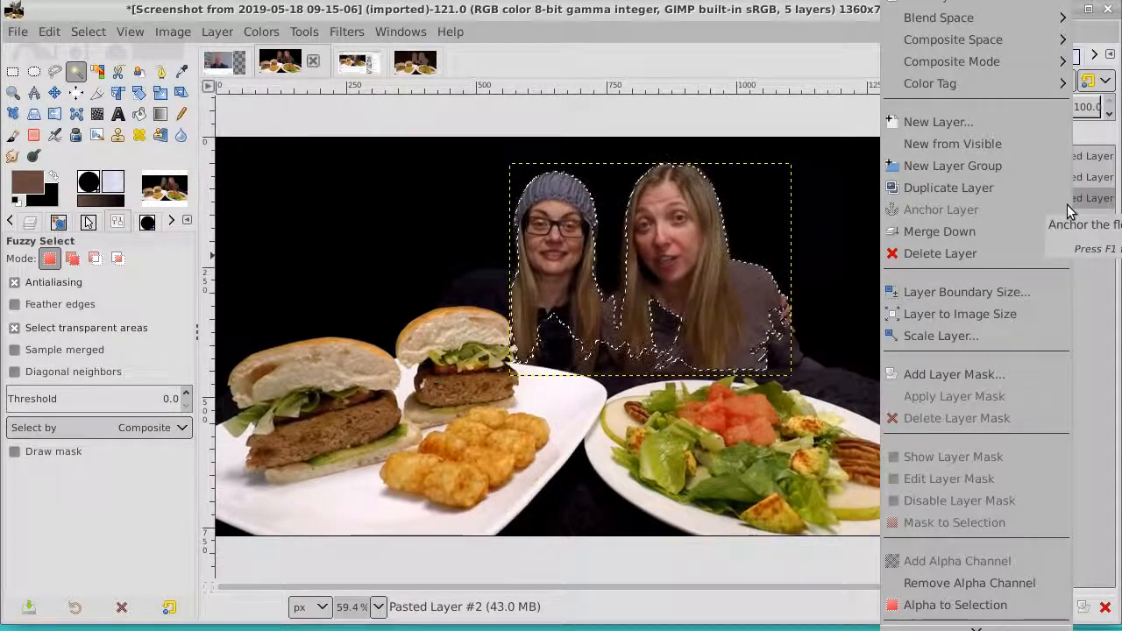
pyautogui.click(692, 41)
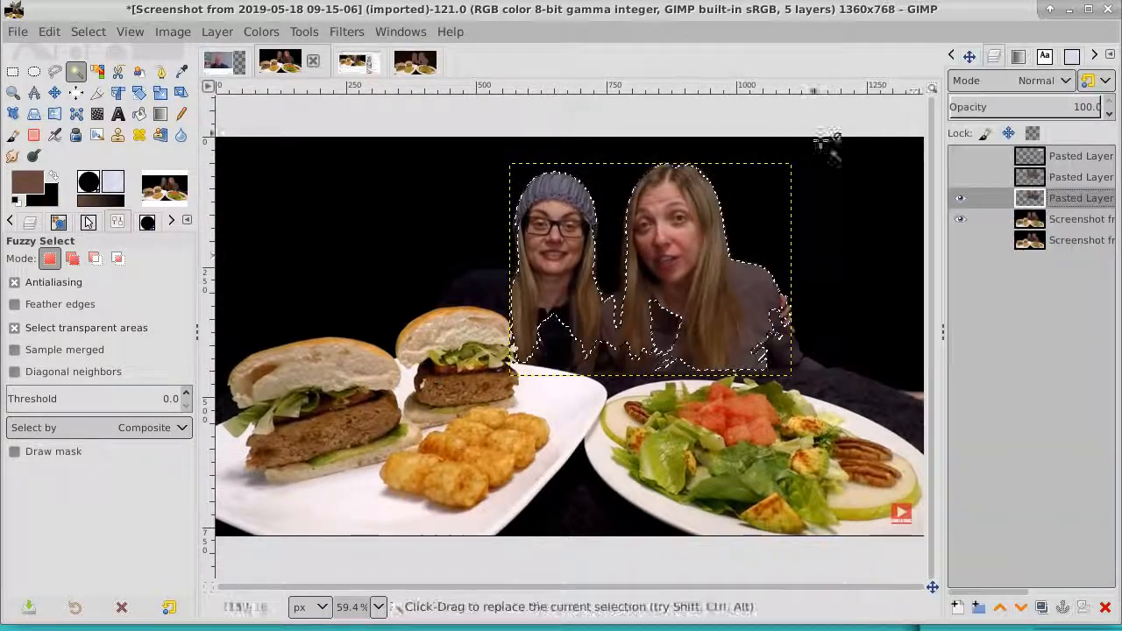
pyautogui.click(959, 219)
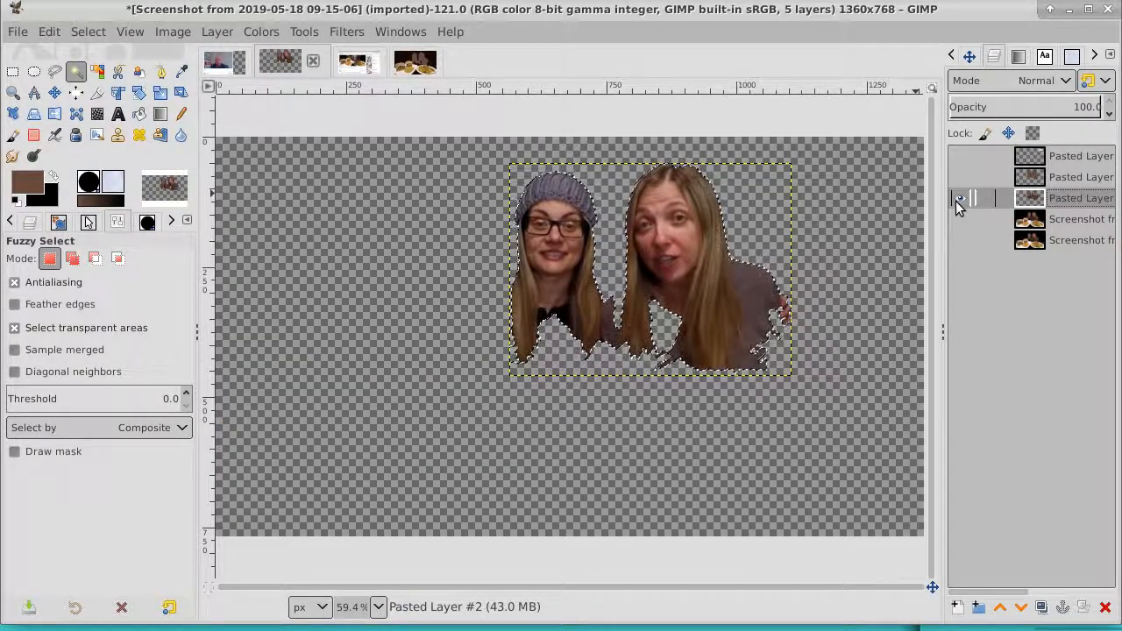
# Step: Duplicate the cut-out figures layer and move the lower copy to the bottom of the layer stack
pyautogui.click(1042, 606)
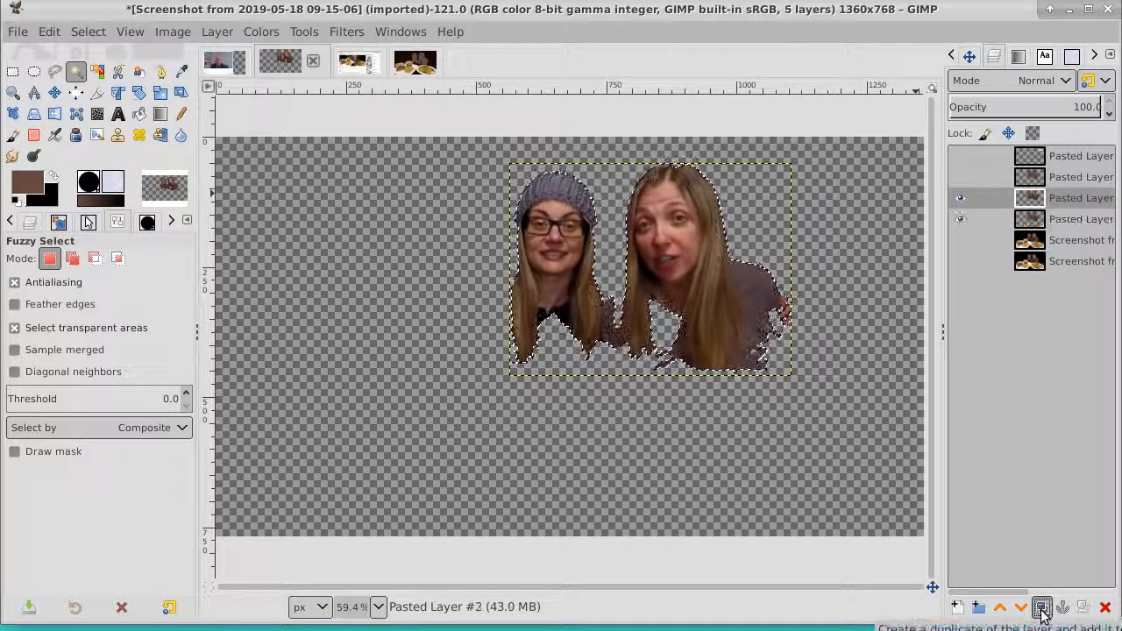
pyautogui.click(1077, 221)
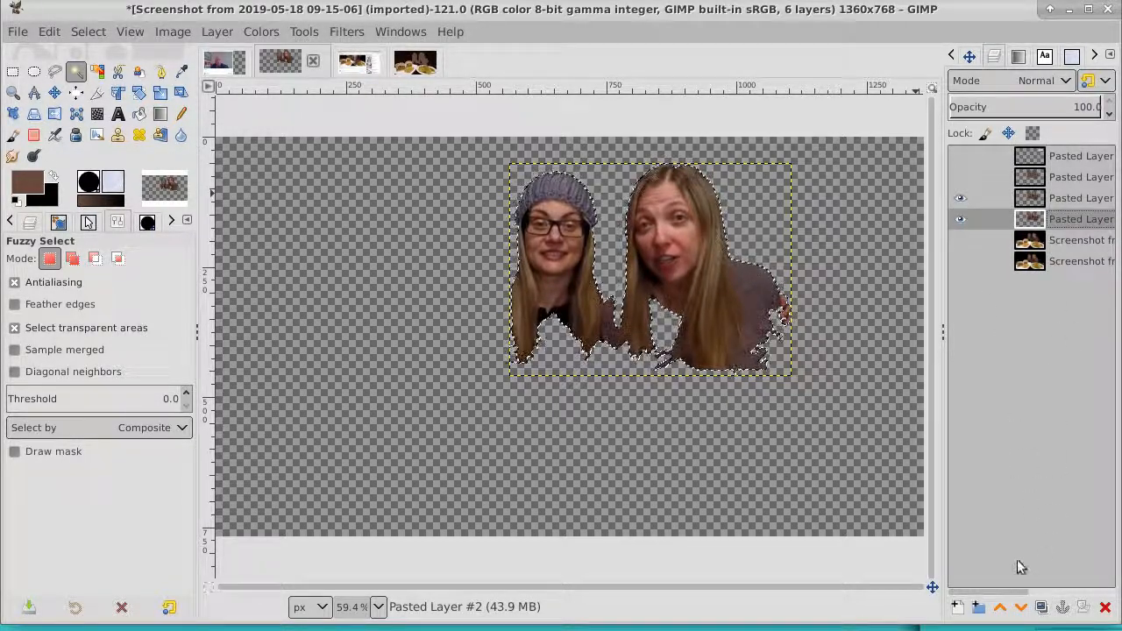
pyautogui.click(1021, 607)
pyautogui.click(1021, 607)
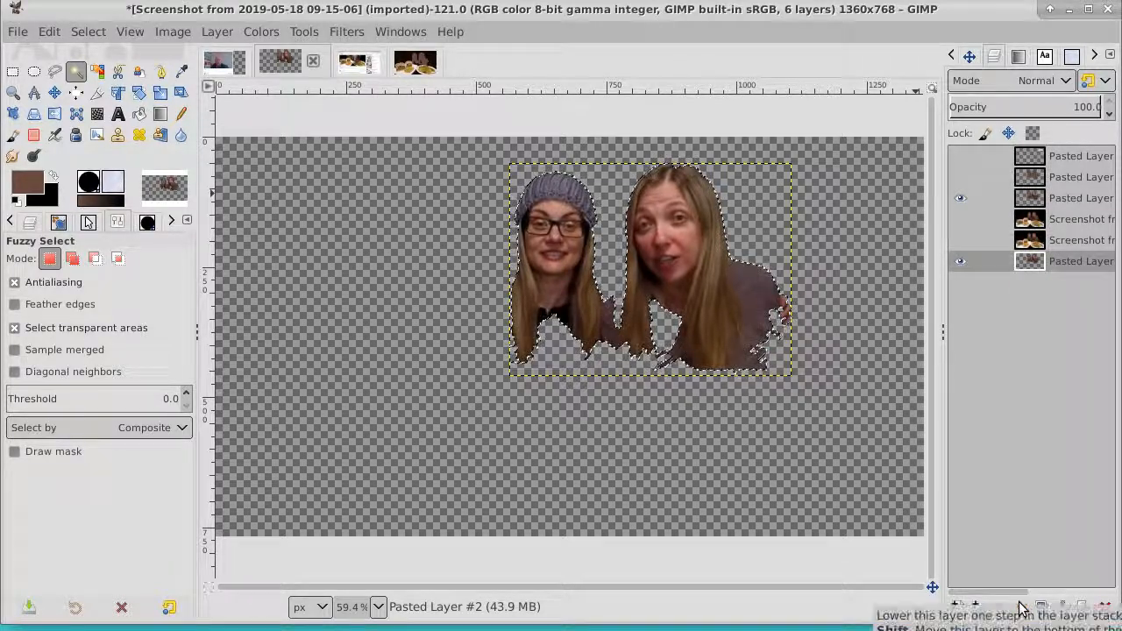
# Step: Try to enlarge the upper cut-out figures layer proportionally to 861 × 651 px while the selection is active, and undo it
pyautogui.click(1067, 201)
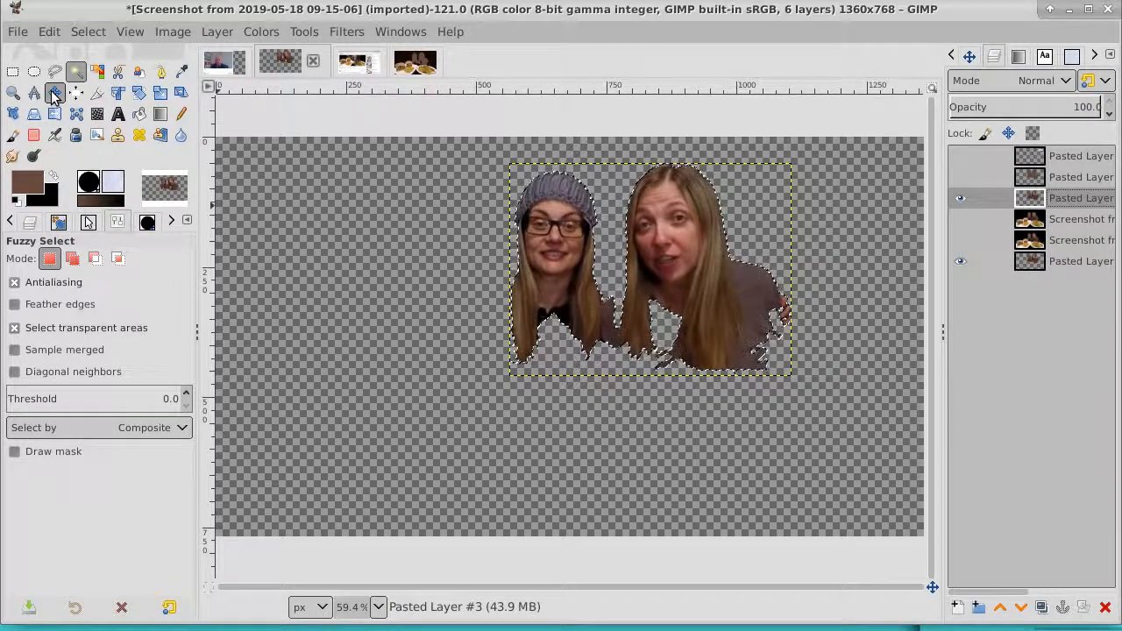
pyautogui.click(160, 93)
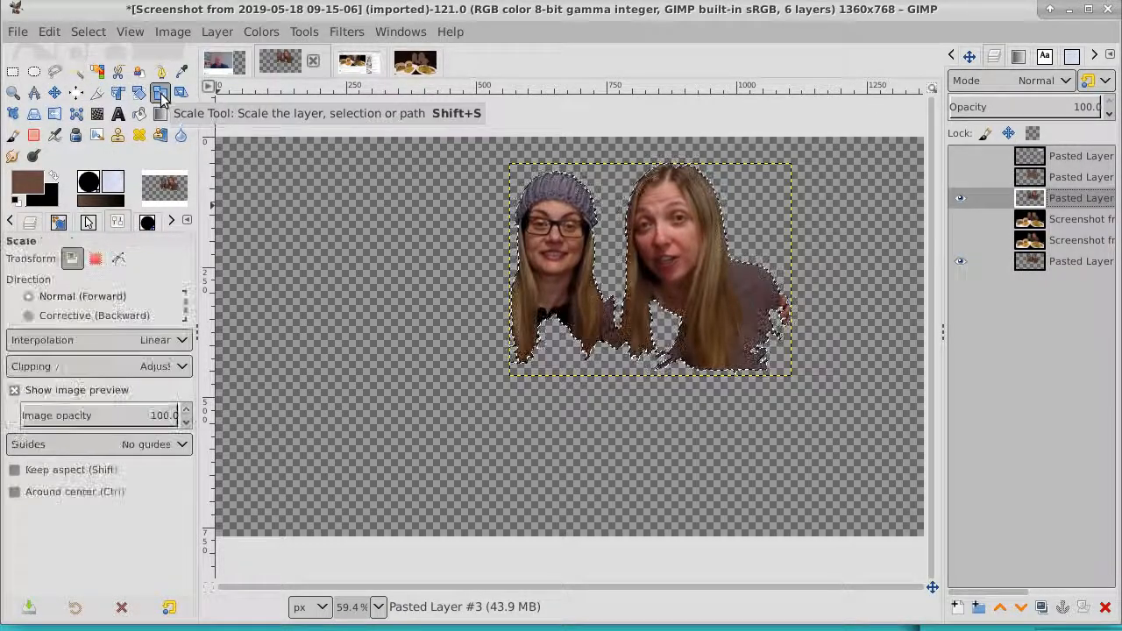
pyautogui.click(626, 264)
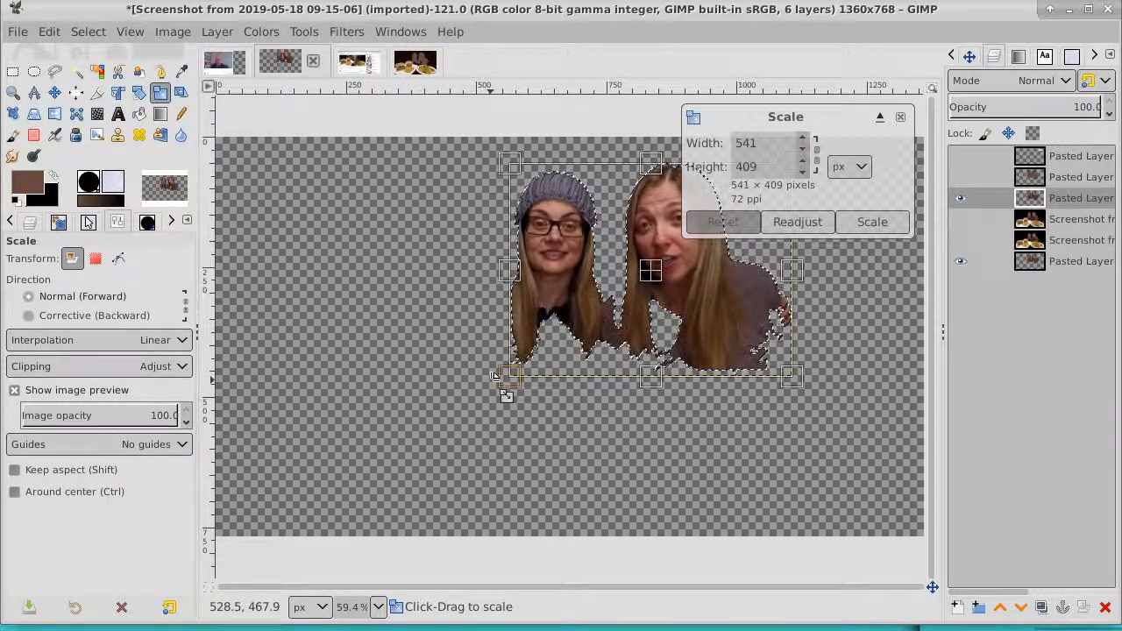
pyautogui.click(817, 156)
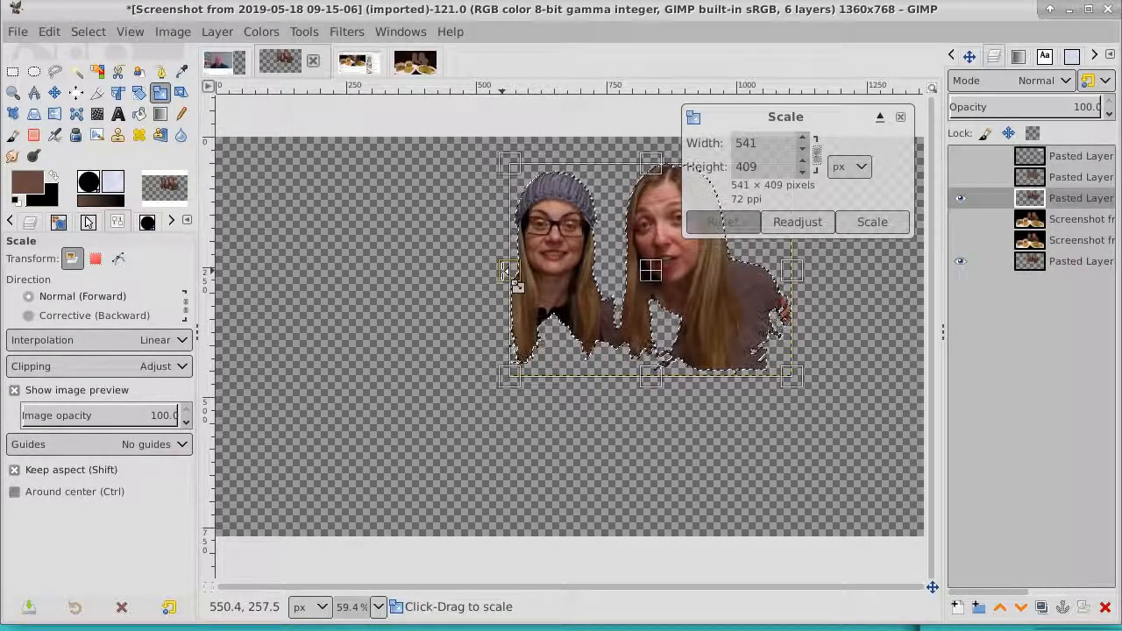
pyautogui.moveTo(490, 272); pyautogui.dragTo(336, 297)
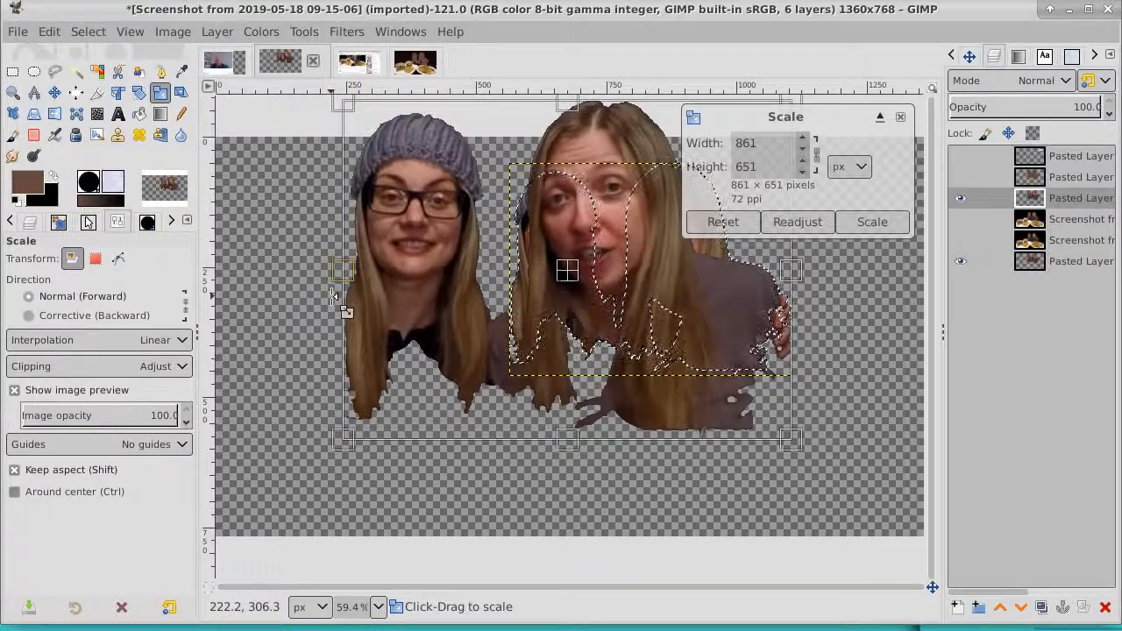
pyautogui.click(872, 223)
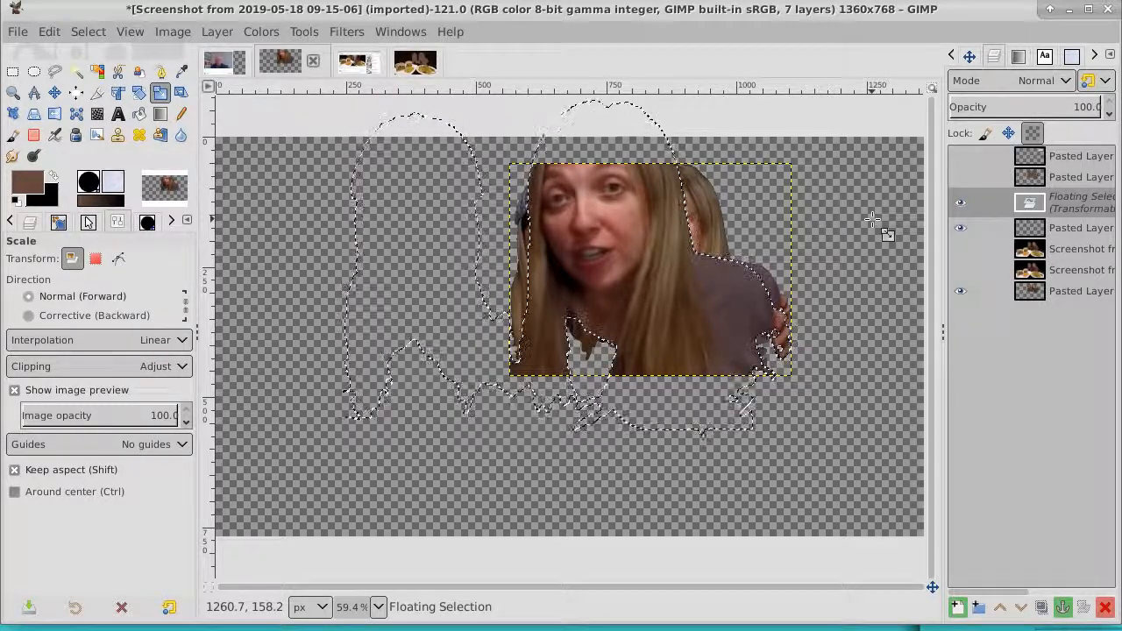
pyautogui.click(50, 32)
pyautogui.click(68, 70)
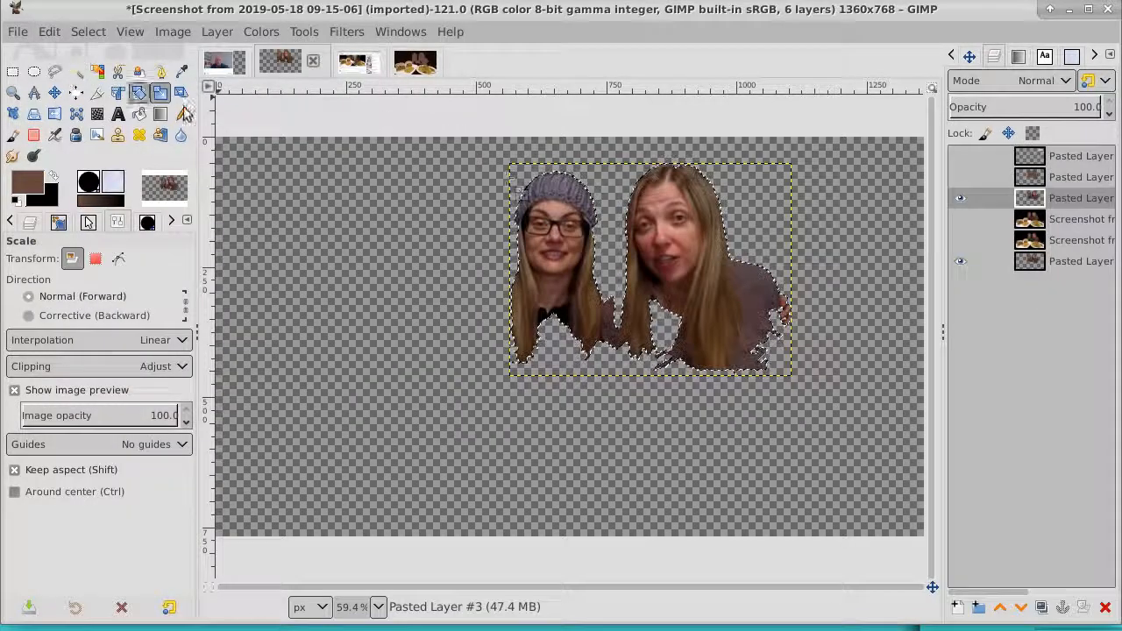
# Step: Expand the upper cut-out figures layer to the image size and clear the selection
pyautogui.rightClick(1071, 203)
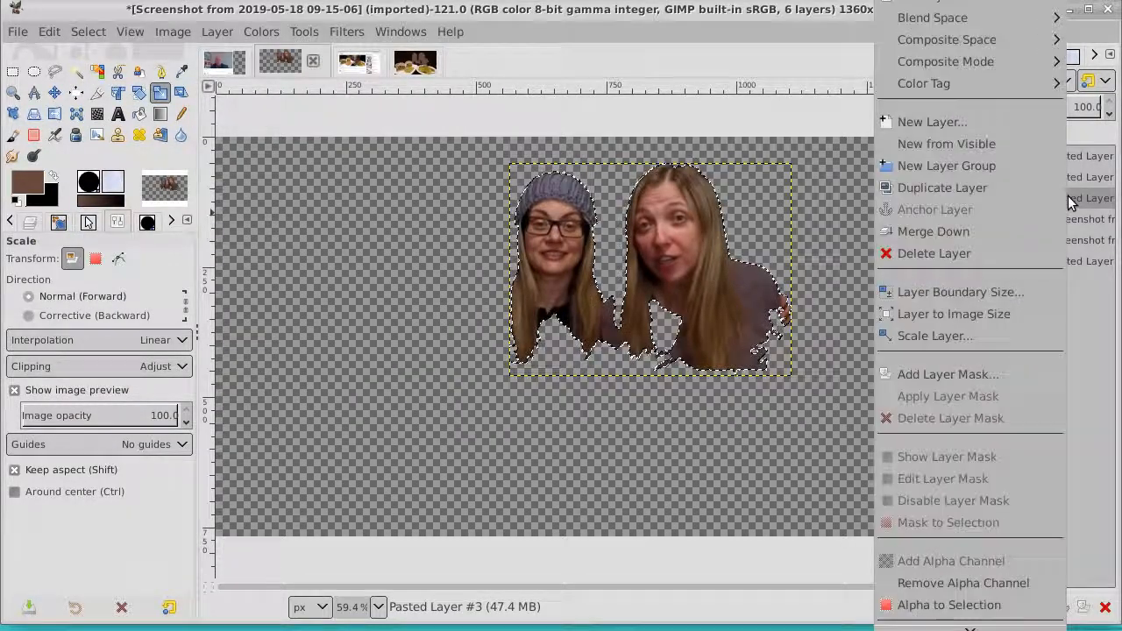
pyautogui.click(1018, 314)
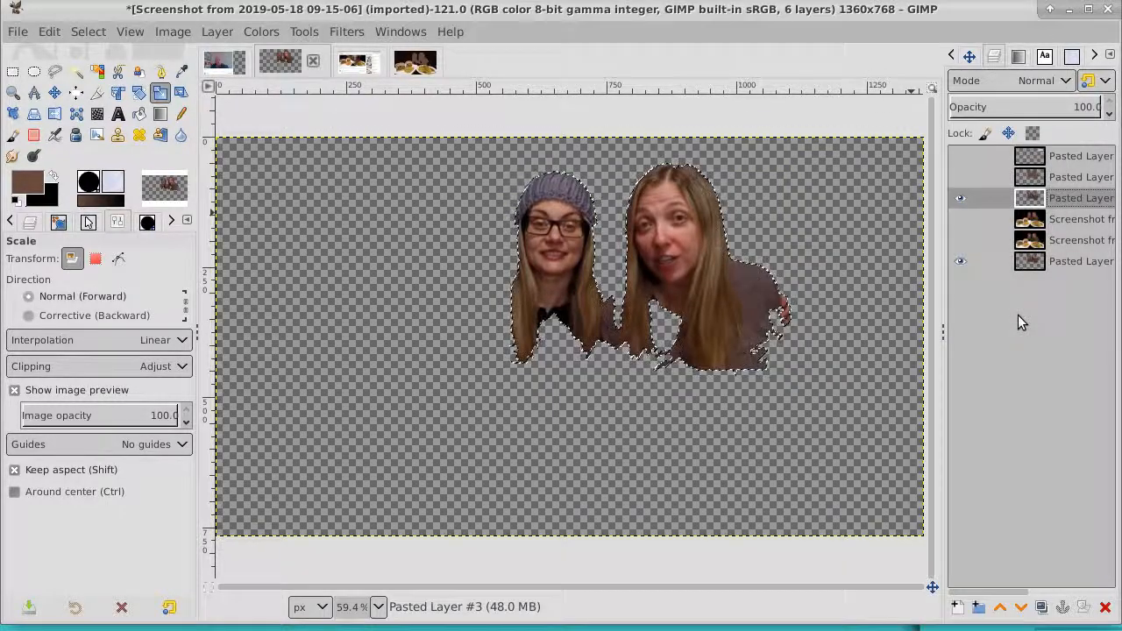
pyautogui.click(84, 34)
pyautogui.click(95, 76)
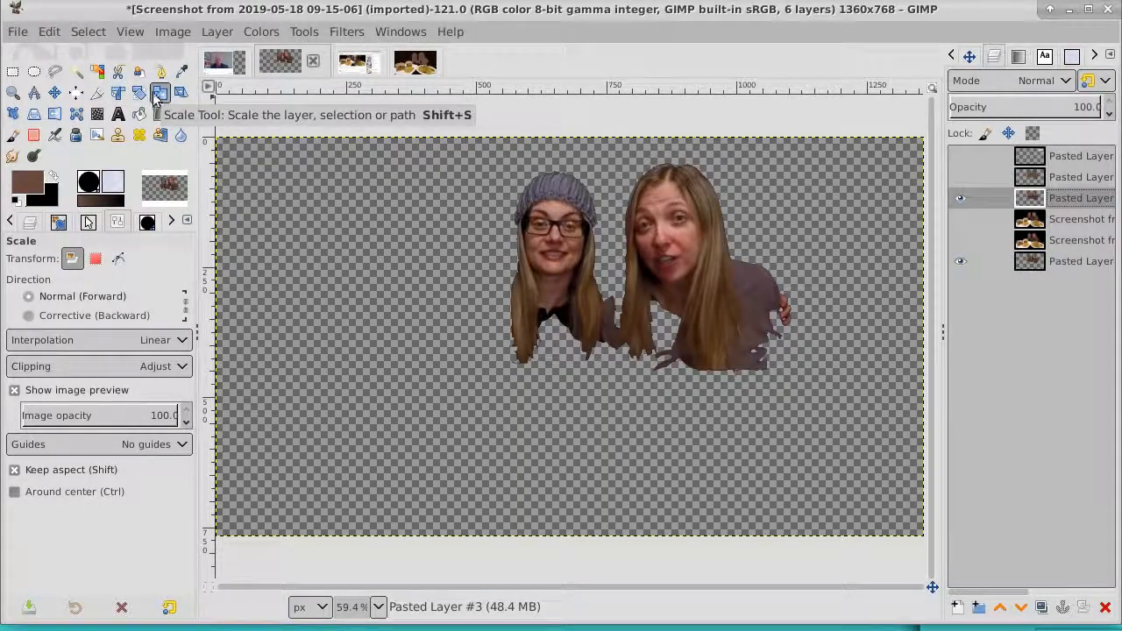
# Step: Scale the upper figures layer proportionally to 2017 × 1139 px and move the enlarged figures down into the middle of the image
pyautogui.click(422, 338)
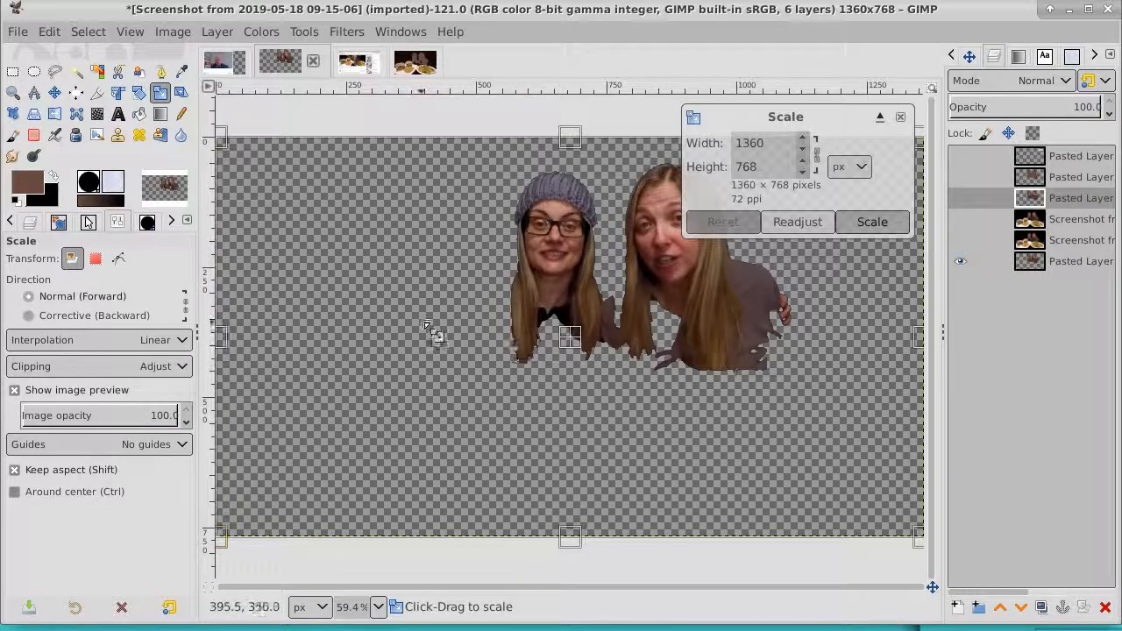
pyautogui.moveTo(425, 325); pyautogui.dragTo(7, 267)
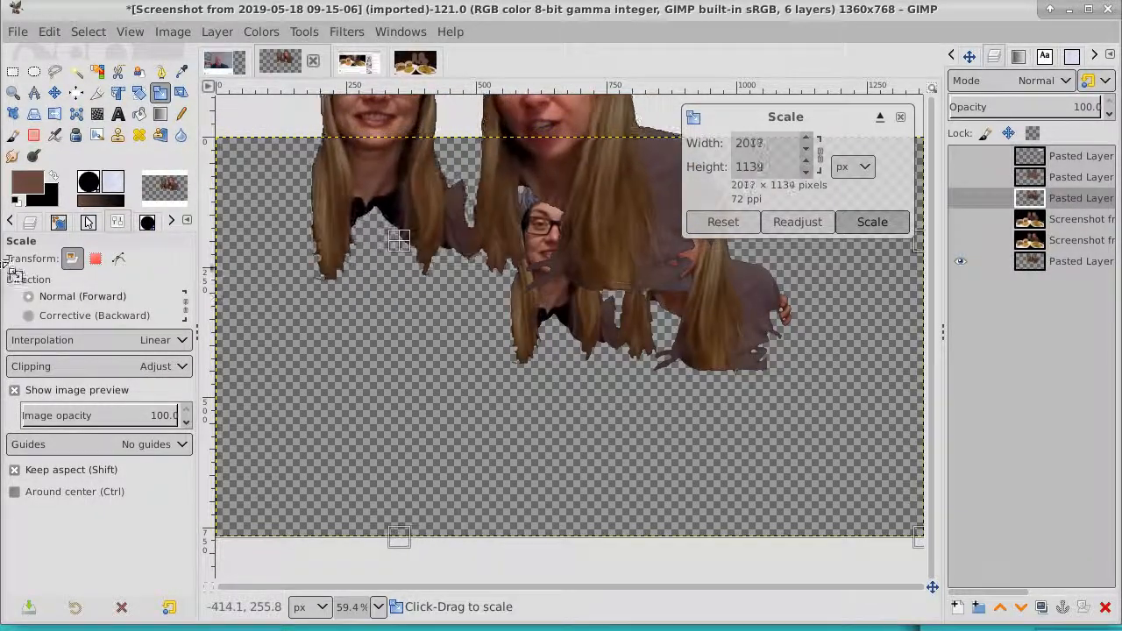
pyautogui.click(892, 225)
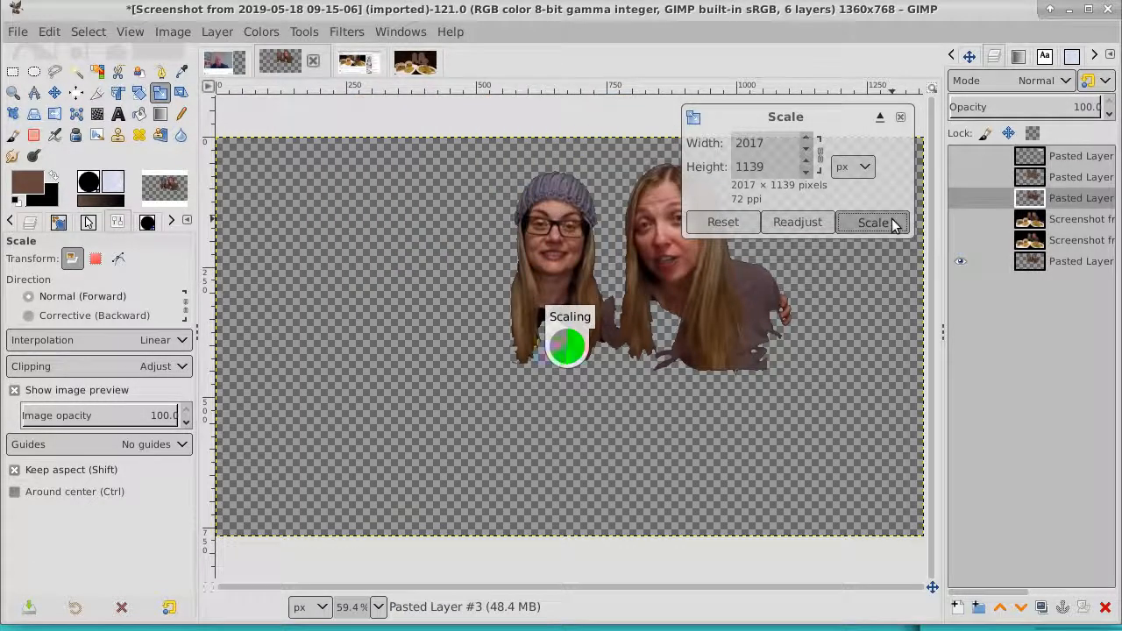
pyautogui.click(55, 93)
pyautogui.moveTo(483, 219); pyautogui.dragTo(550, 386)
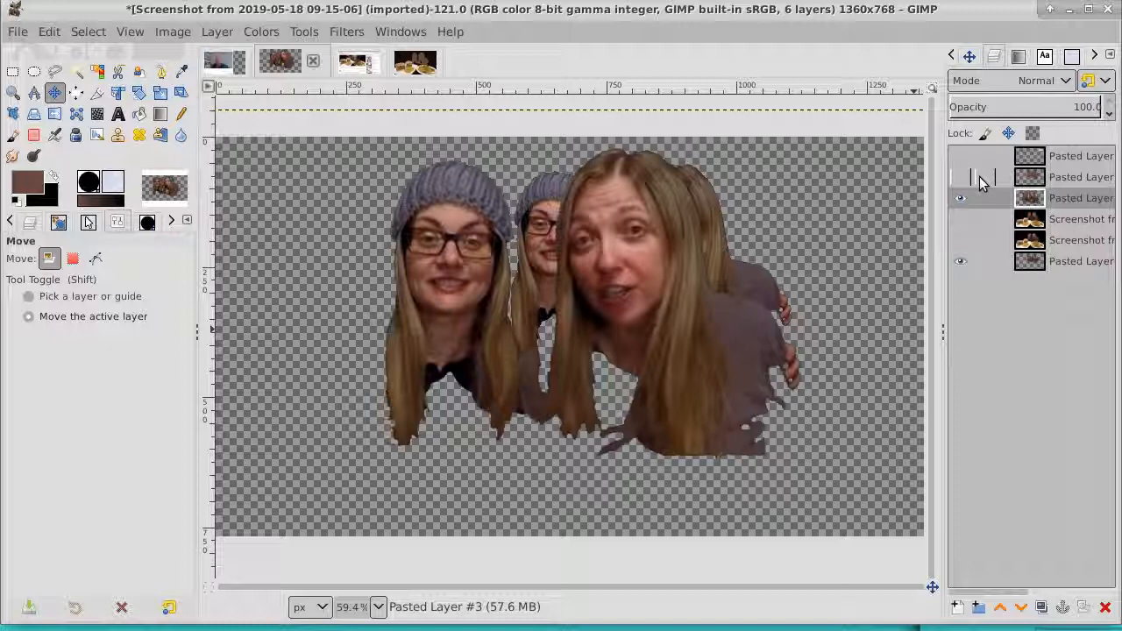
# Step: Hide both the original-size figures layer and the enlarged one, and show the upper photo layer
pyautogui.click(961, 263)
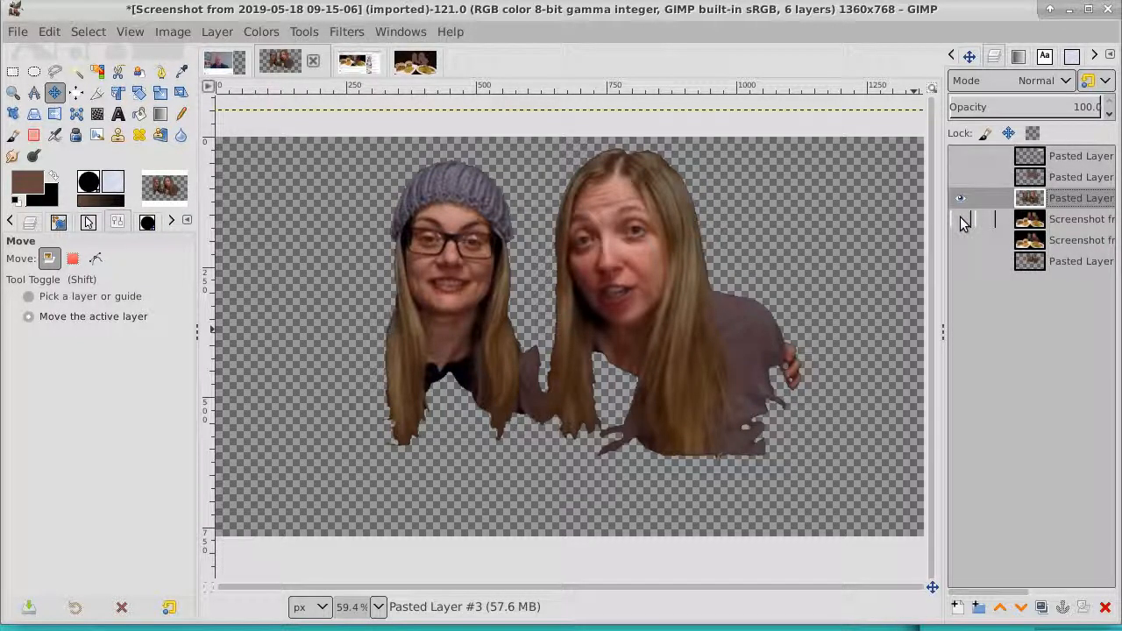
pyautogui.click(961, 220)
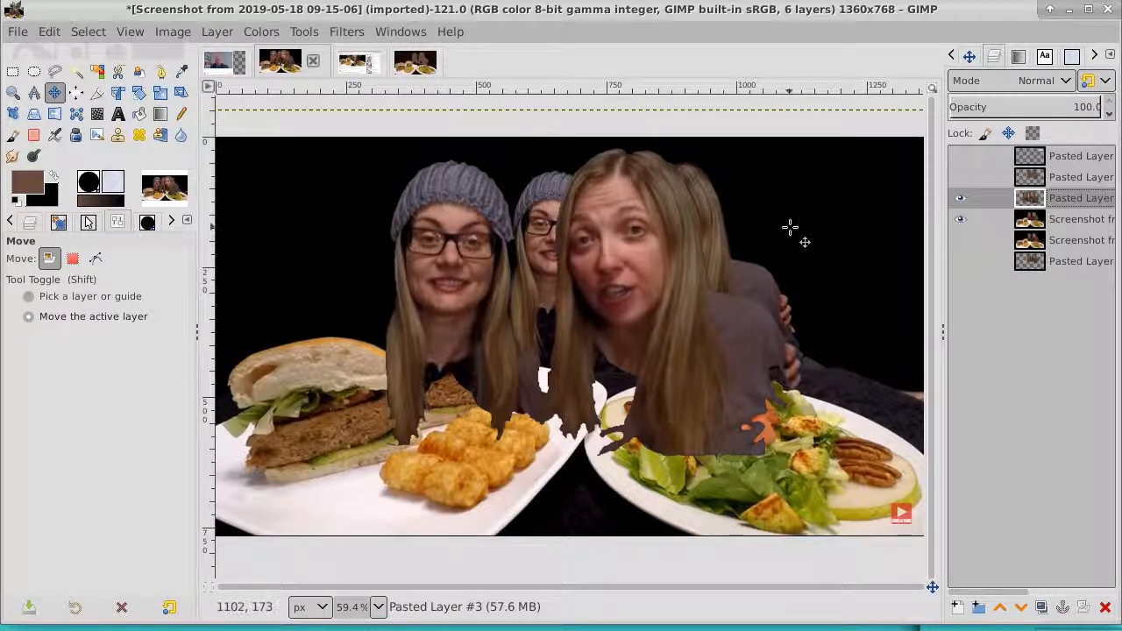
pyautogui.click(962, 199)
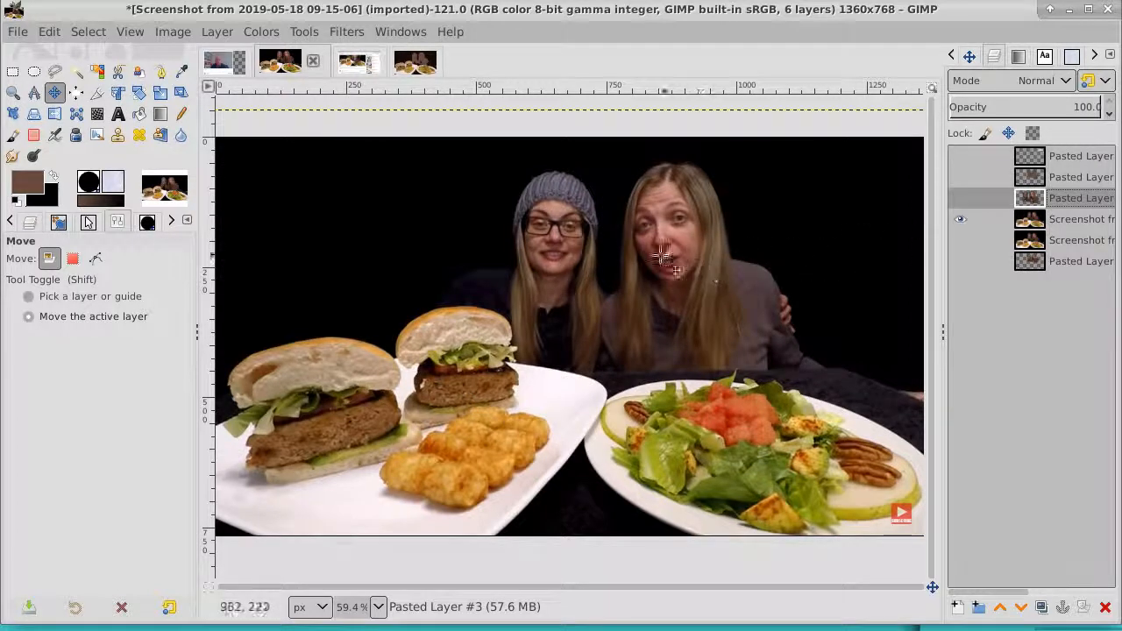
# Step: Draw a Free Select outline around both figures on the upper photo layer, following the edges of the food and plates below them
pyautogui.click(55, 72)
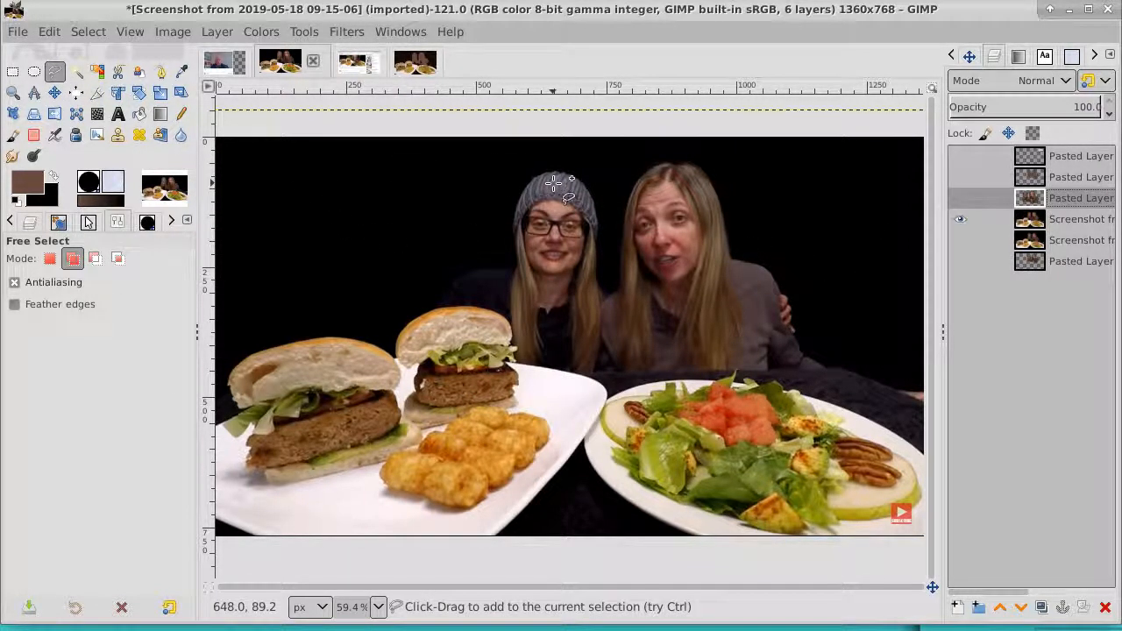
pyautogui.click(1094, 219)
pyautogui.moveTo(599, 156)
pyautogui.mouseDown()
pyautogui.moveTo(532, 160)
pyautogui.moveTo(508, 185)
pyautogui.moveTo(496, 258)
pyautogui.moveTo(517, 358)
pyautogui.moveTo(642, 380)
pyautogui.moveTo(782, 371)
pyautogui.moveTo(930, 434)
pyautogui.moveTo(933, 389)
pyautogui.mouseUp()
pyautogui.moveTo(943, 328)
pyautogui.mouseDown()
pyautogui.moveTo(923, 277)
pyautogui.moveTo(871, 217)
pyautogui.moveTo(806, 177)
pyautogui.moveTo(733, 149)
pyautogui.moveTo(592, 157)
pyautogui.mouseUp()
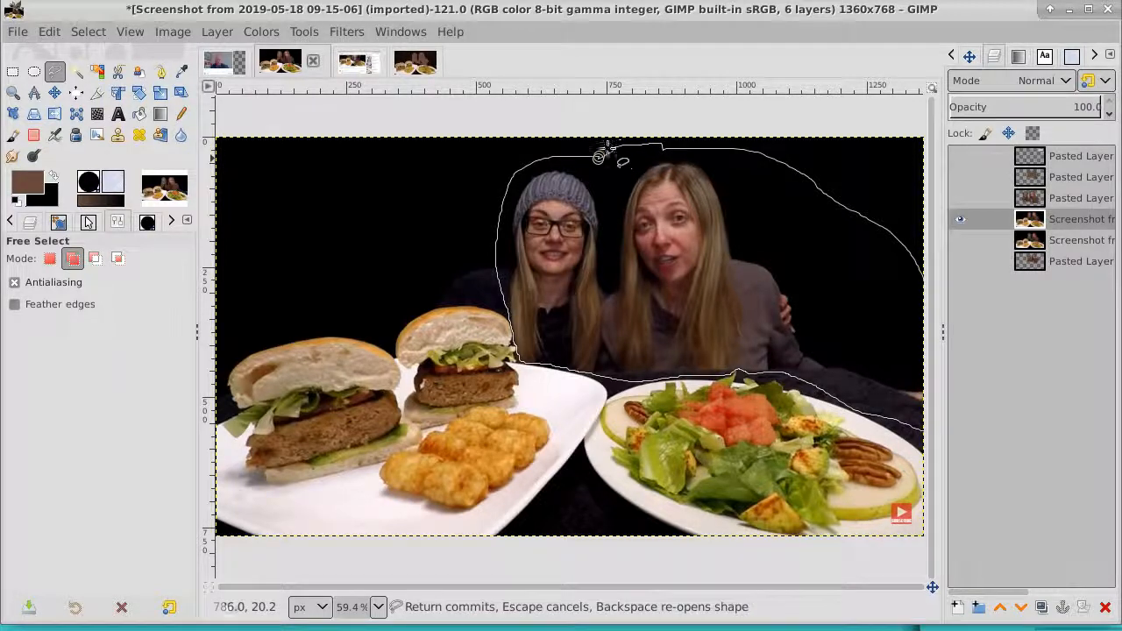
pyautogui.click(56, 94)
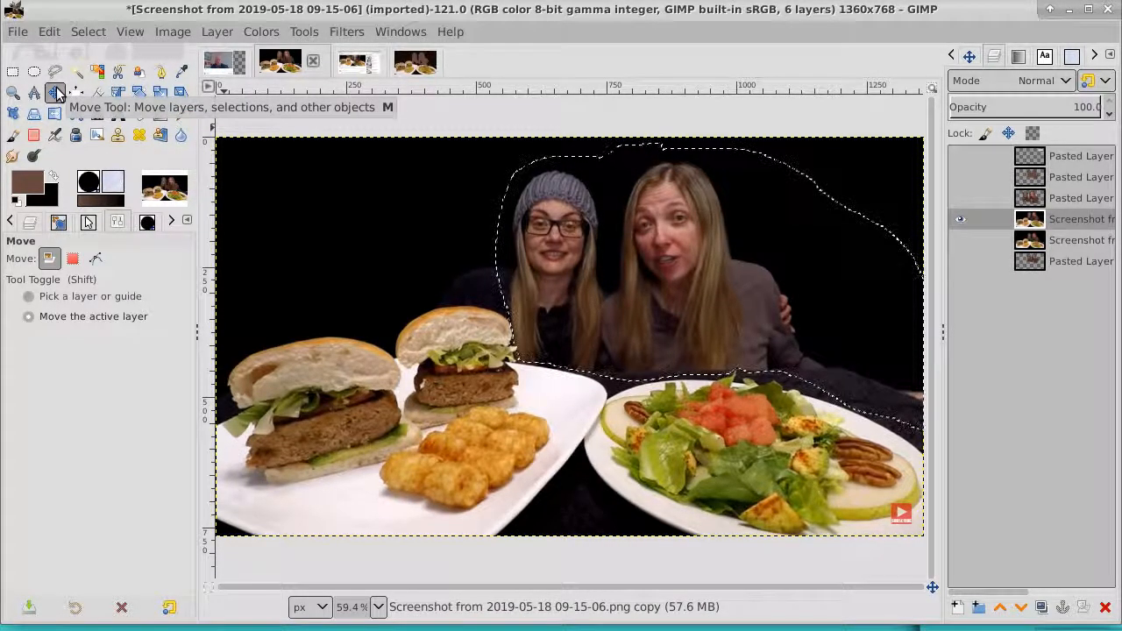
# Step: Set the Pencil tool's brush size to 159
pyautogui.click(180, 71)
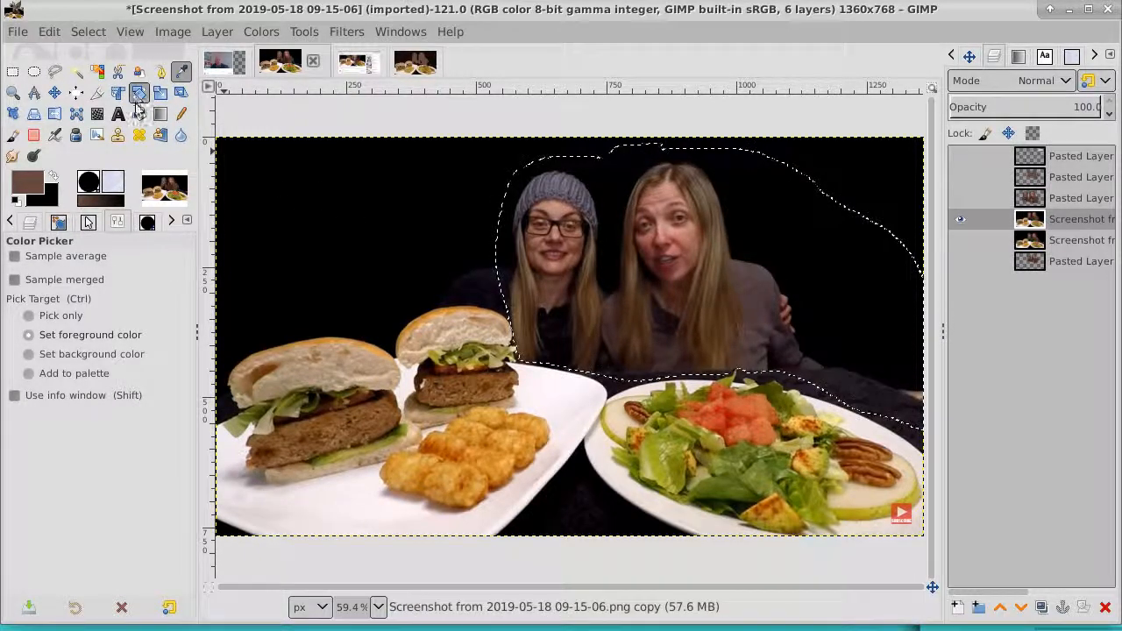
pyautogui.click(182, 114)
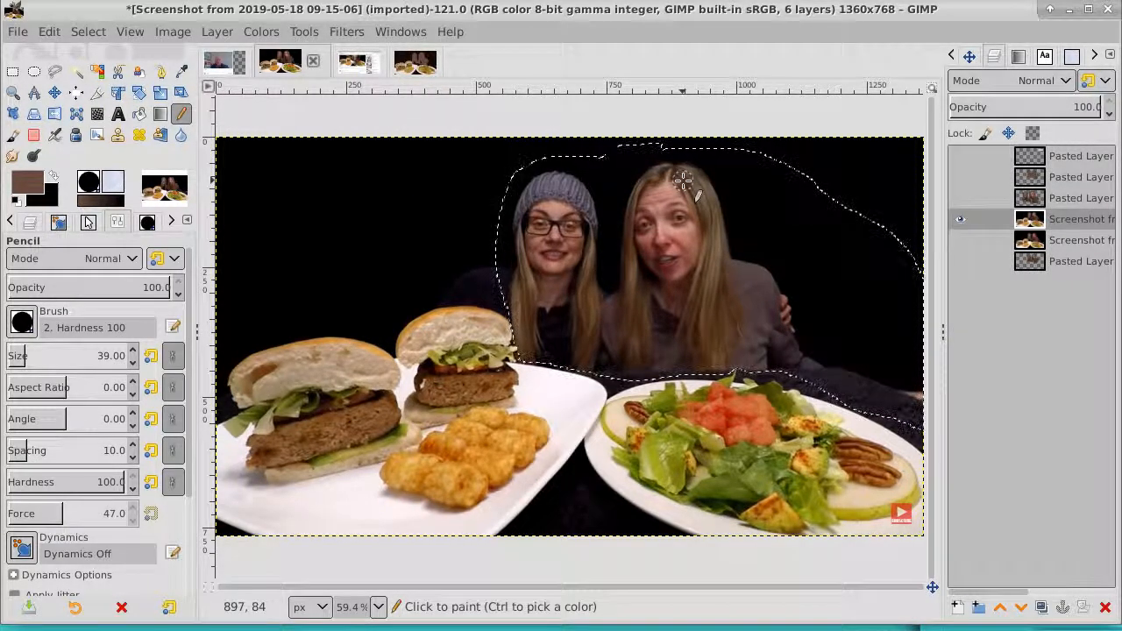
pyautogui.press(']')
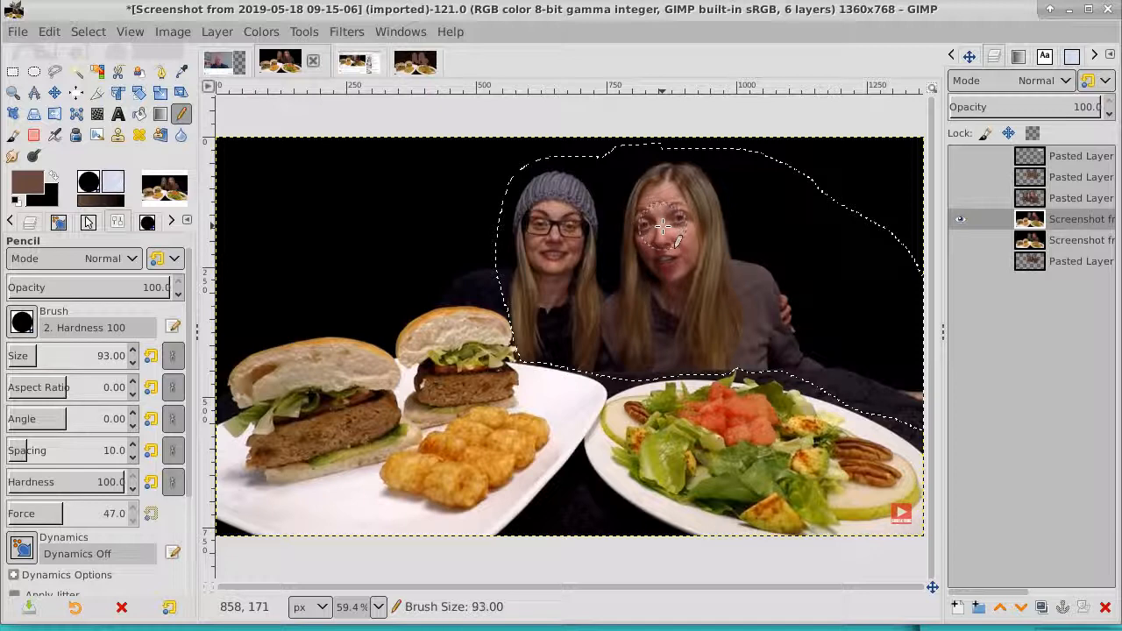
pyautogui.press(']')
pyautogui.press(']')
pyautogui.press(']')
pyautogui.press(']')
pyautogui.press(']')
pyautogui.press(']')
pyautogui.press(']')
pyautogui.press(']')
pyautogui.press(']')
pyautogui.press(']')
pyautogui.press(']')
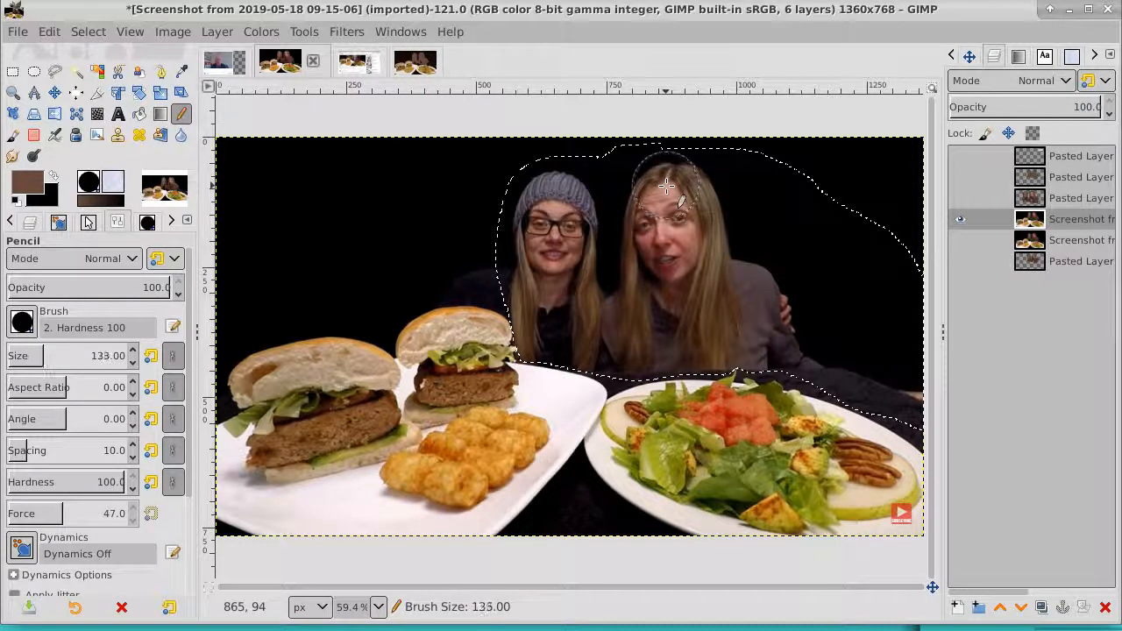
pyautogui.press(']')
pyautogui.press(']')
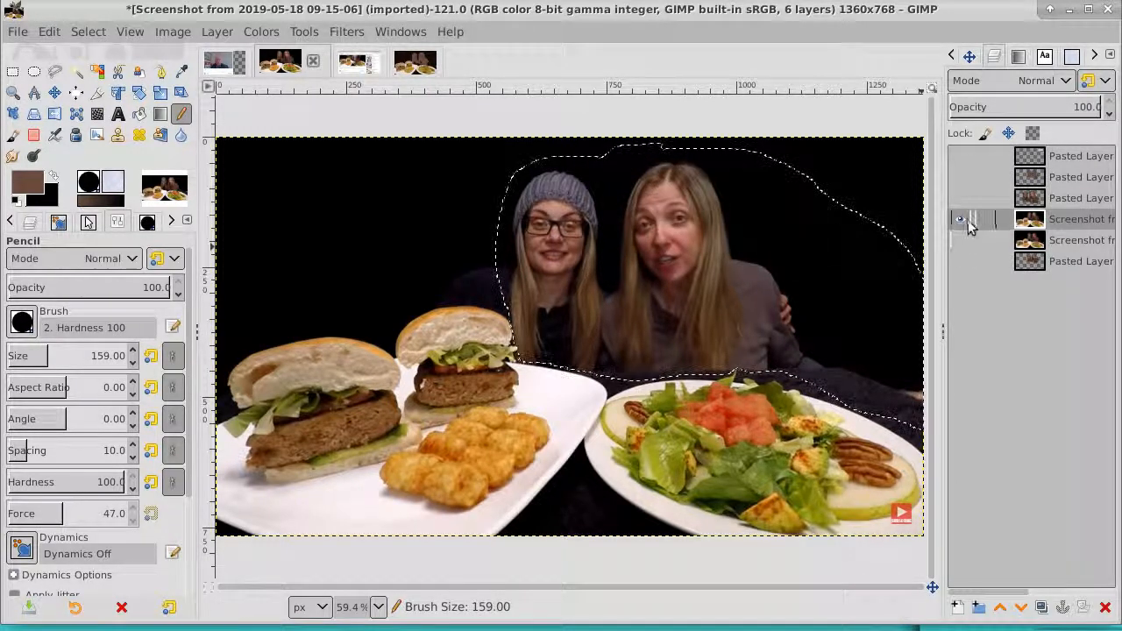
# Step: Toggle the visibility of the two photo layers to compare them, leaving only the upper one shown
pyautogui.click(962, 219)
pyautogui.click(962, 242)
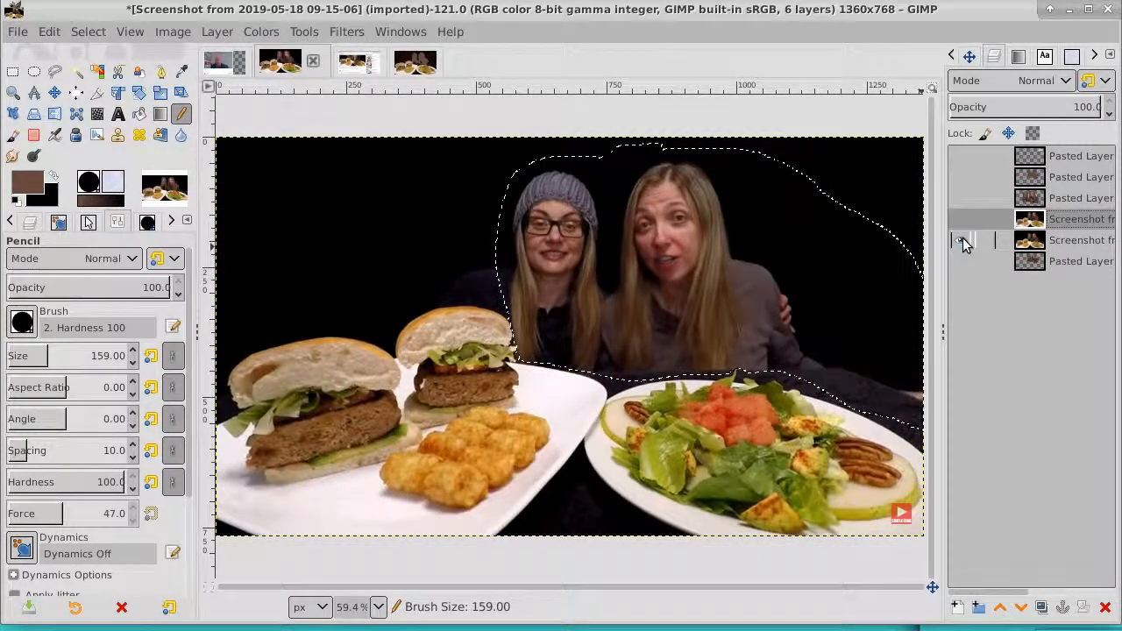
pyautogui.click(961, 219)
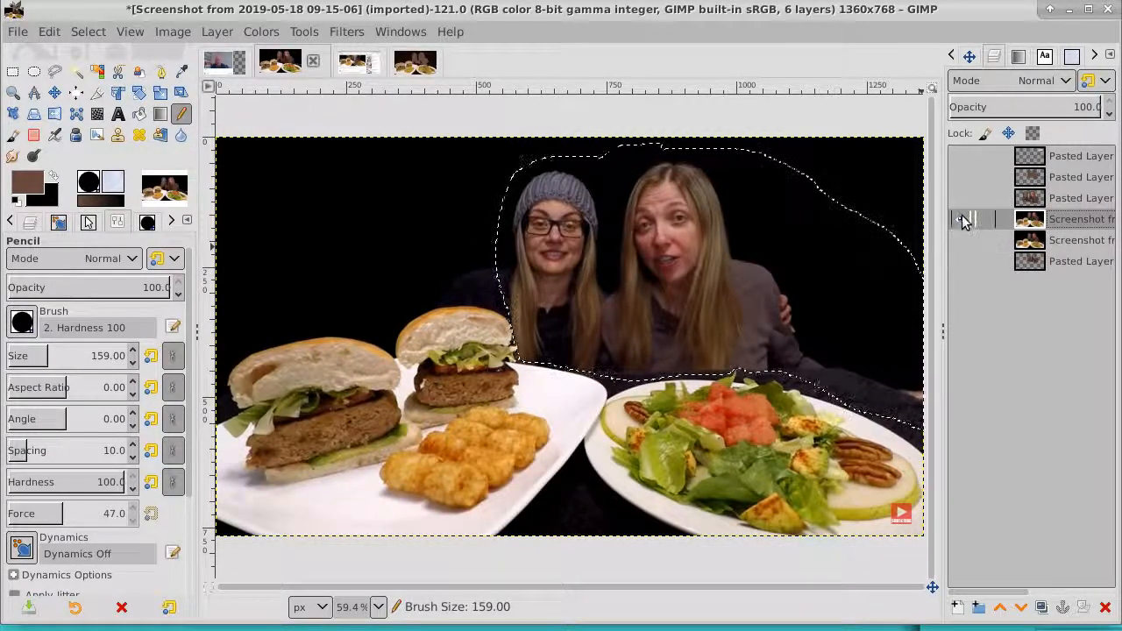
# Step: Paint over both figures inside the selection with black sampled from the photo's background, and clear the selection
pyautogui.click(650, 200)
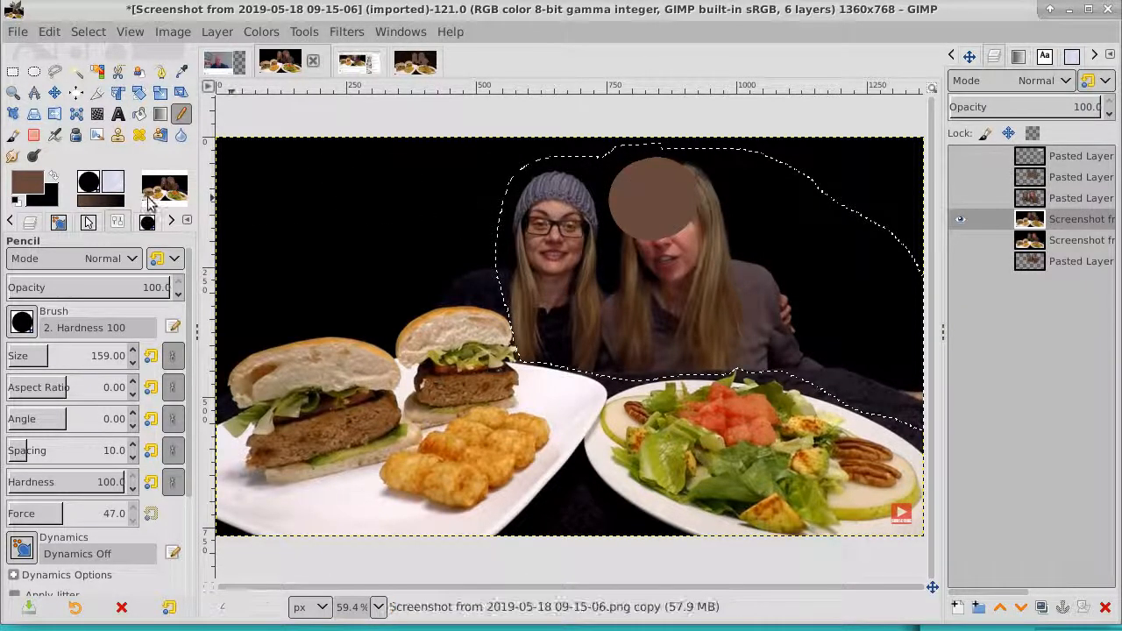
pyautogui.click(183, 73)
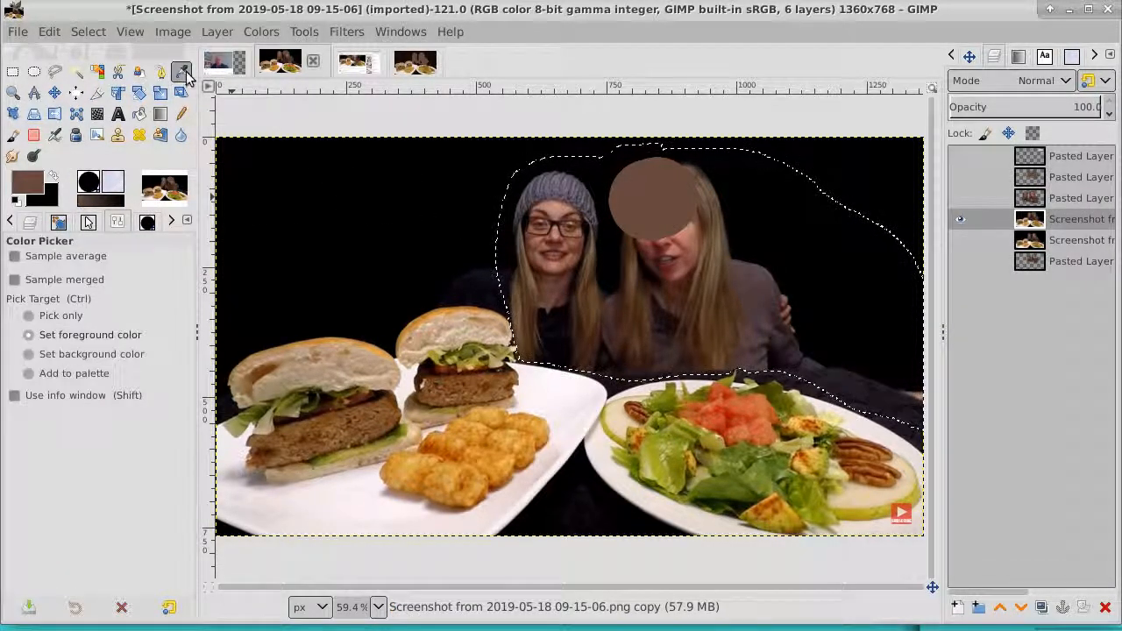
pyautogui.click(386, 222)
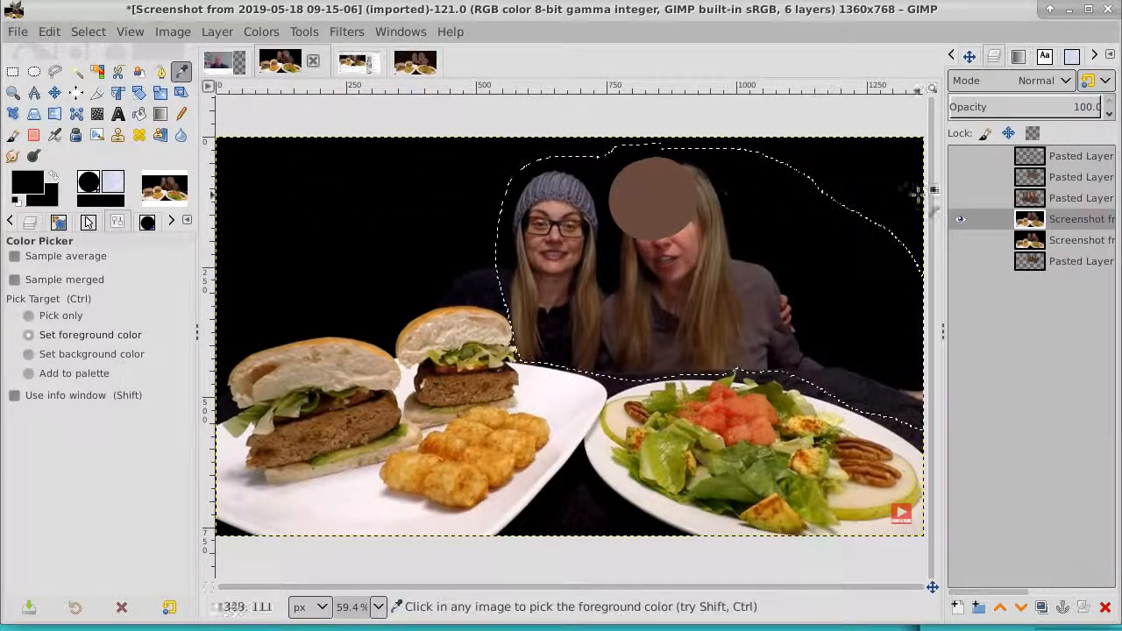
pyautogui.press('n')
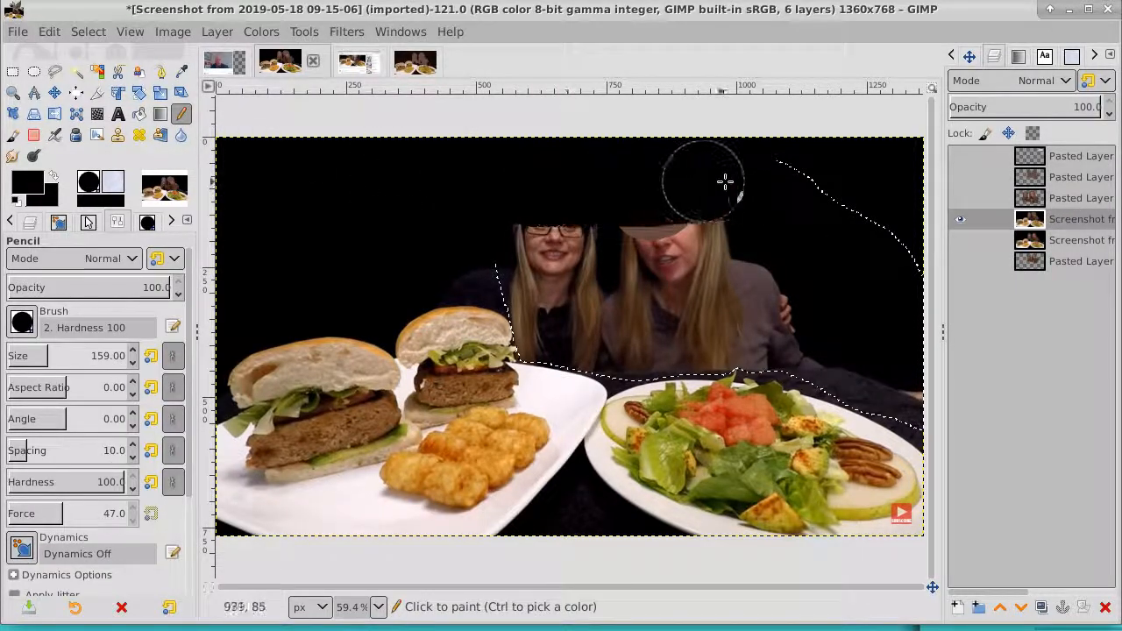
pyautogui.moveTo(725, 182)
pyautogui.mouseDown()
pyautogui.moveTo(744, 211)
pyautogui.moveTo(704, 233)
pyautogui.mouseUp()
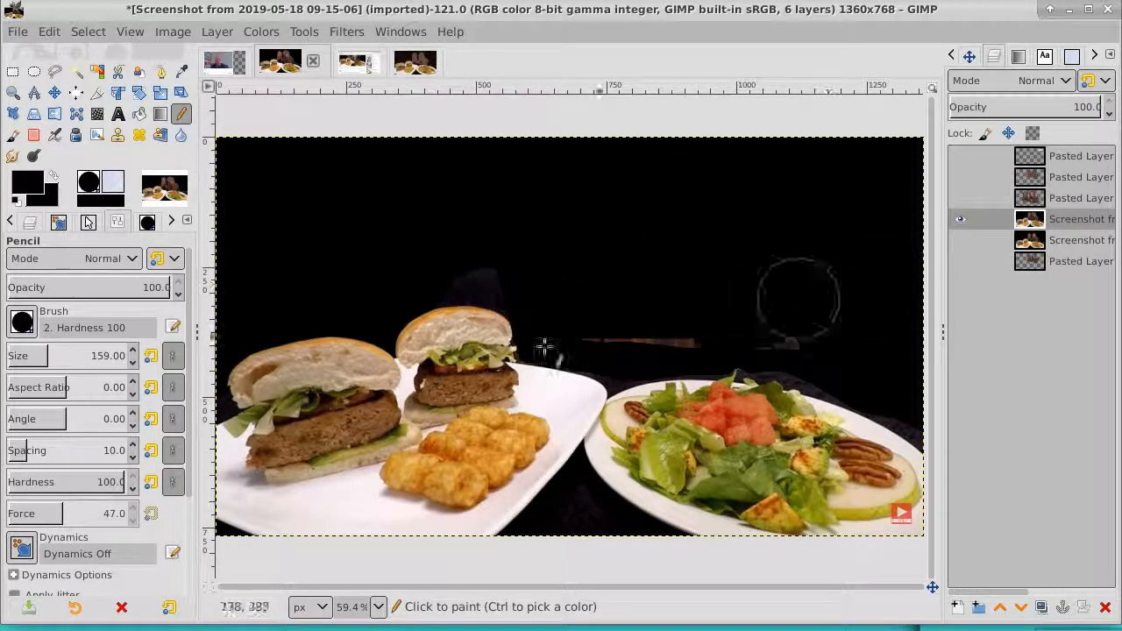
pyautogui.moveTo(544, 347)
pyautogui.mouseDown()
pyautogui.moveTo(898, 354)
pyautogui.moveTo(583, 312)
pyautogui.moveTo(785, 274)
pyautogui.mouseUp()
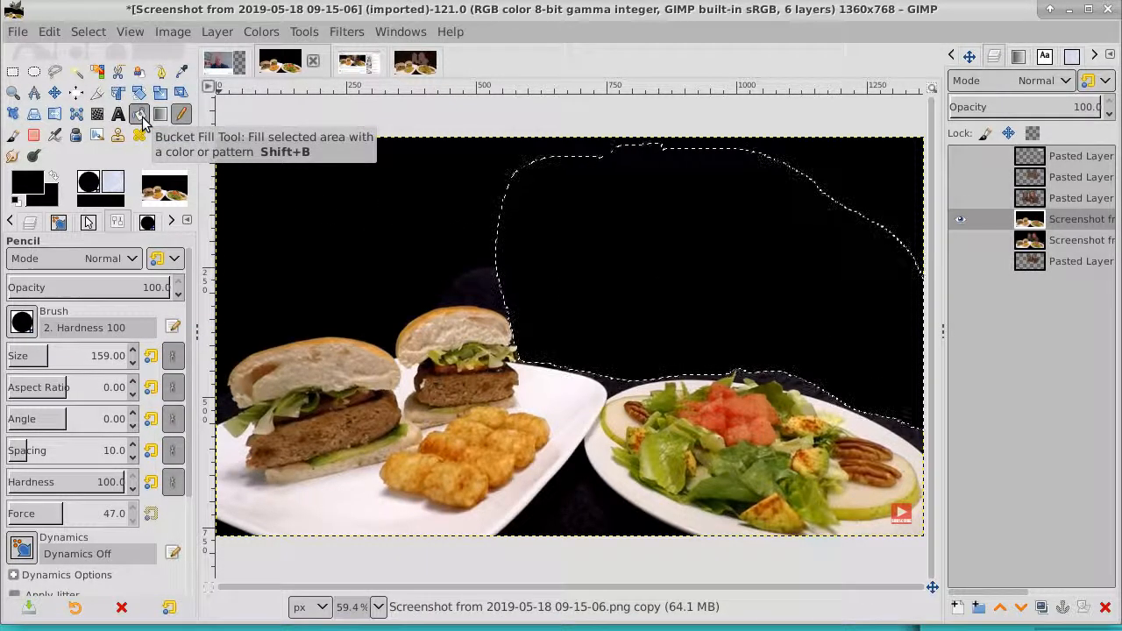
pyautogui.click(81, 34)
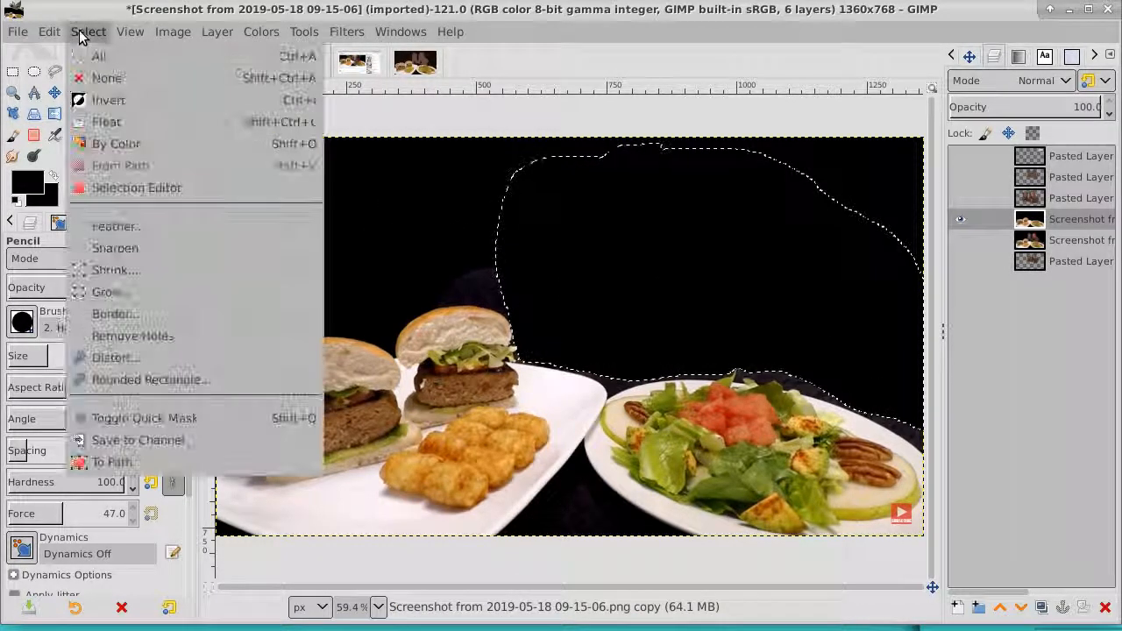
pyautogui.click(101, 77)
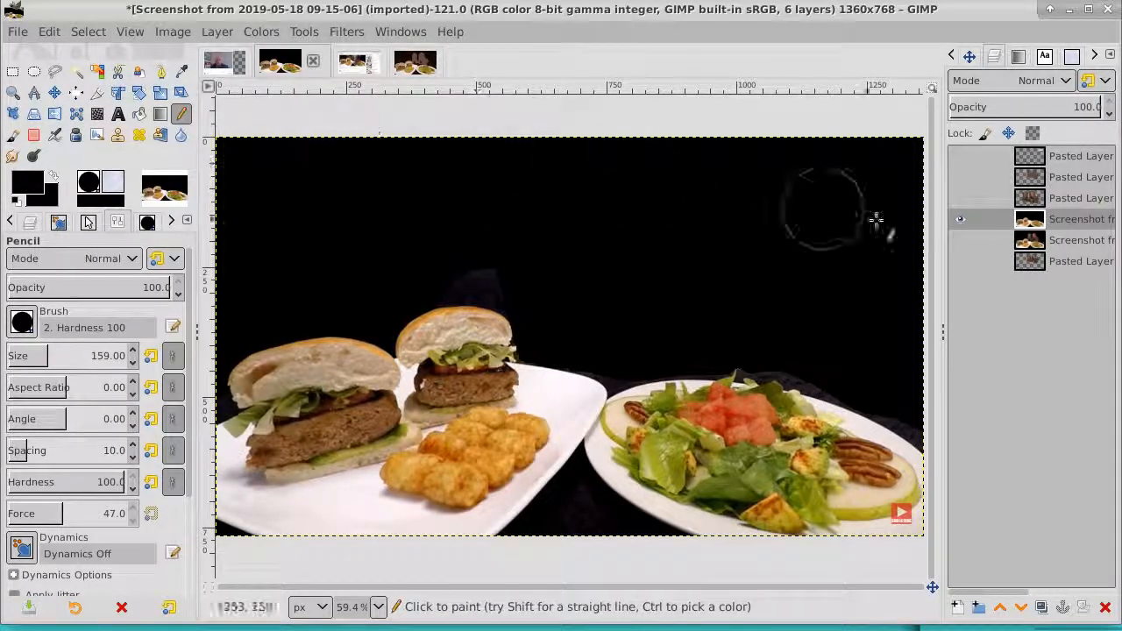
# Step: Check the enlarged cut-out figures over the painted photo layer, and leave only the cut-out layer visible
pyautogui.click(960, 219)
pyautogui.click(965, 201)
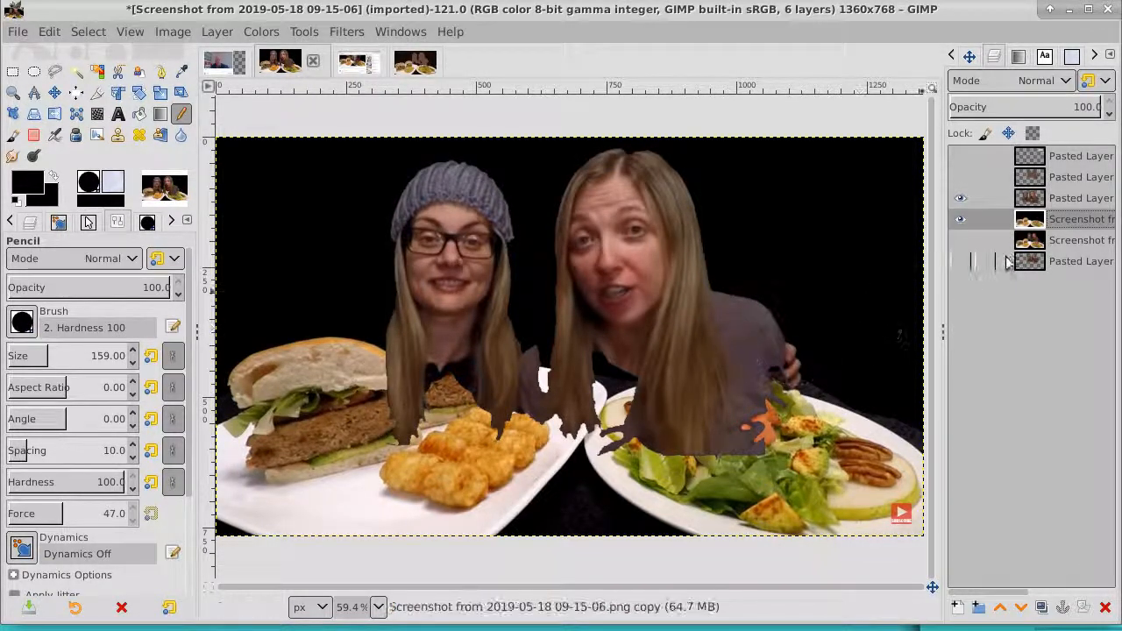
pyautogui.click(961, 242)
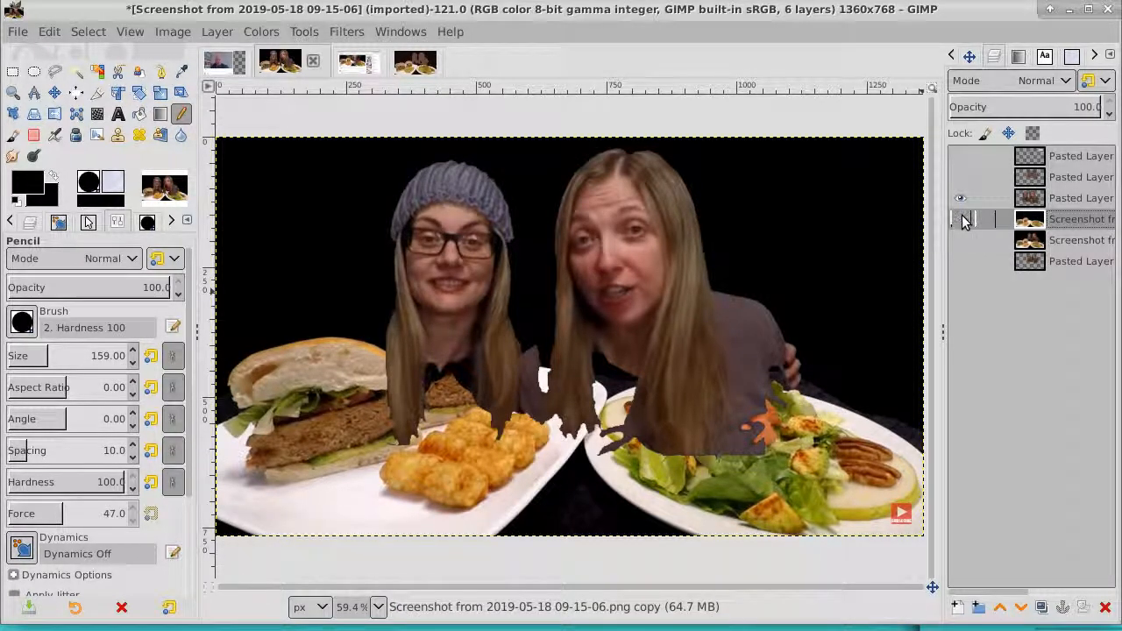
pyautogui.click(965, 221)
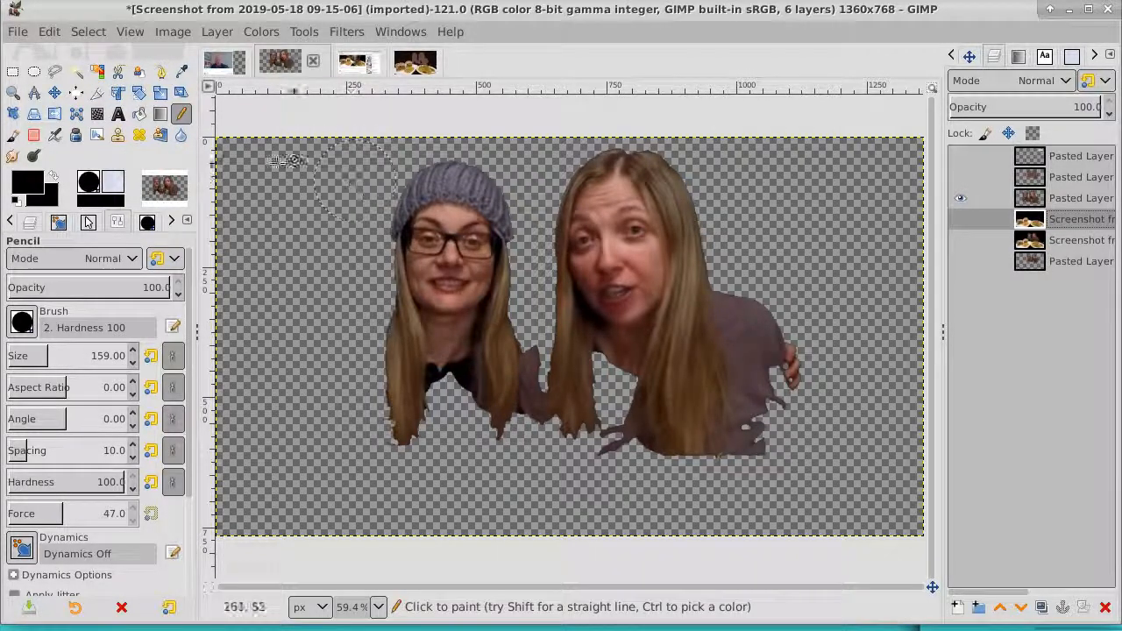
# Step: Set the Blur/Sharpen tool's brush size to 22 for work on the hair ends of the figure in the hat
pyautogui.click(14, 93)
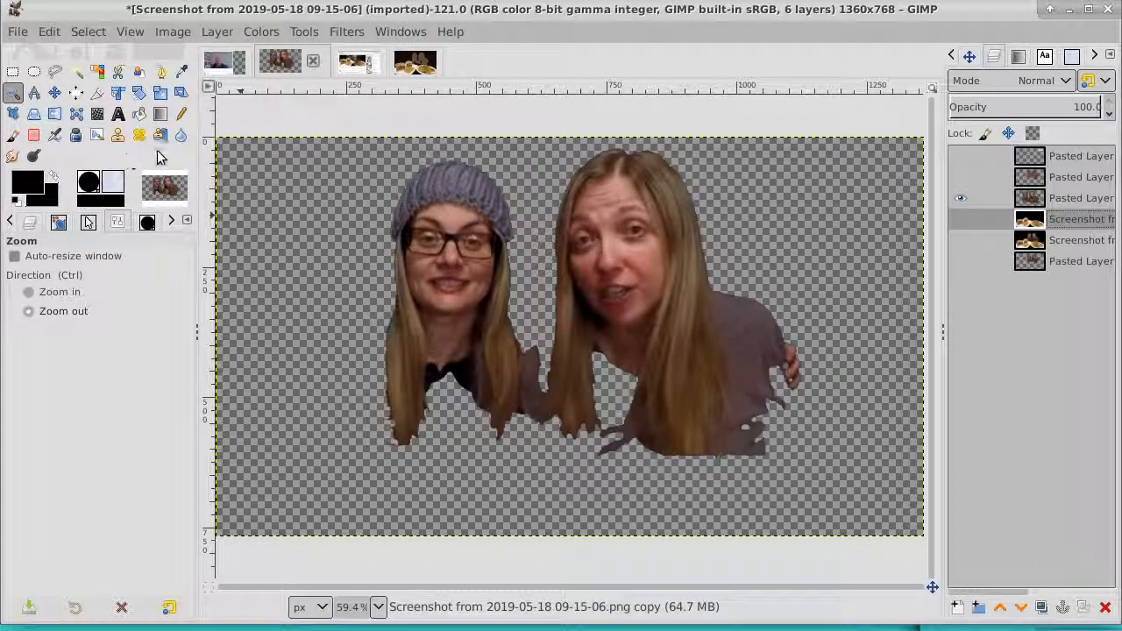
pyautogui.click(180, 137)
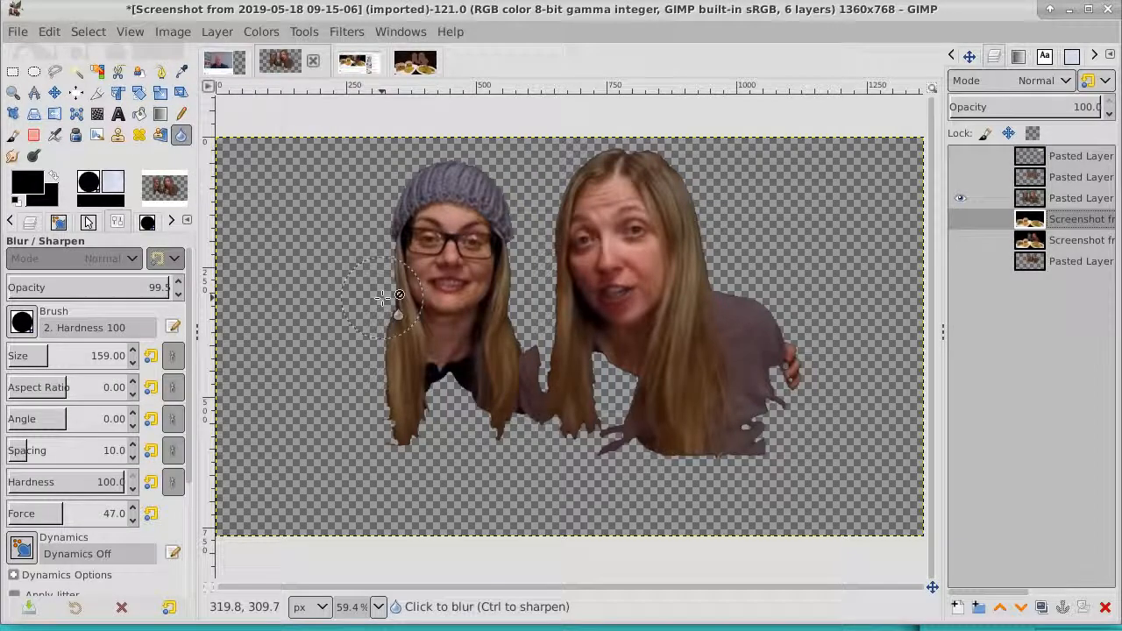
pyautogui.click(12, 93)
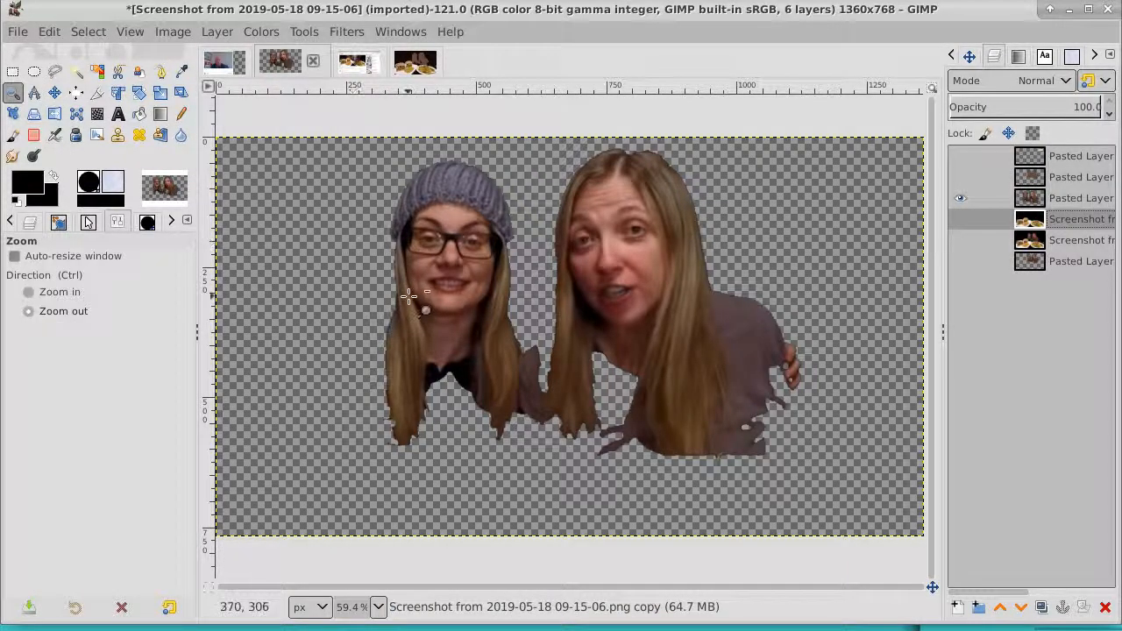
pyautogui.click(369, 361)
pyautogui.click(368, 360)
pyautogui.click(368, 360)
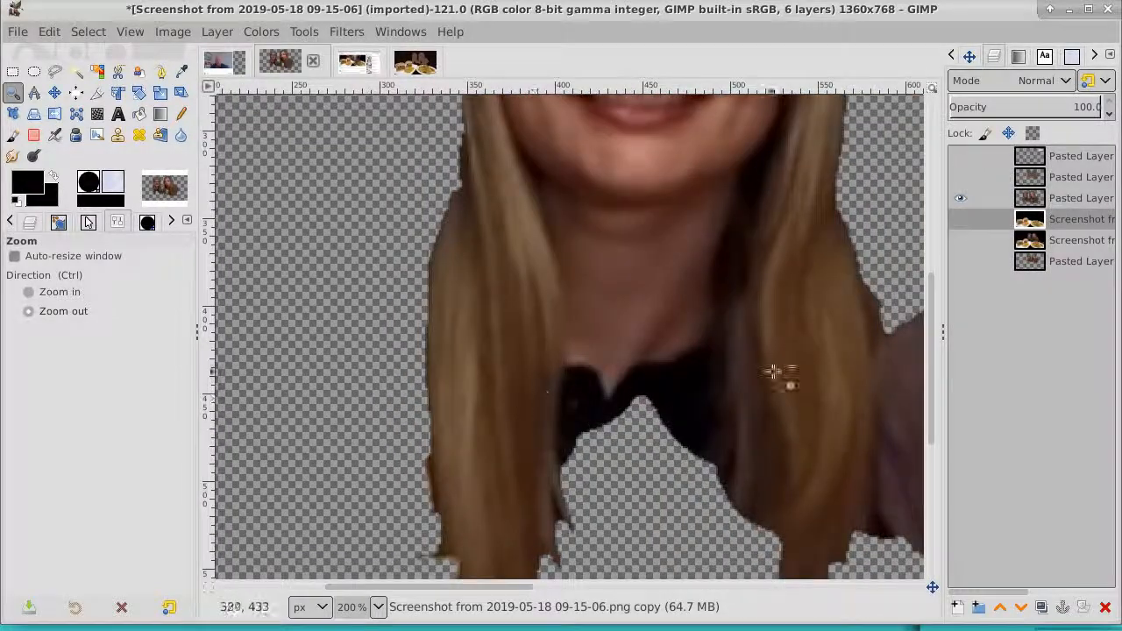
pyautogui.press('ctrl')
pyautogui.moveTo(930, 299); pyautogui.dragTo(927, 342)
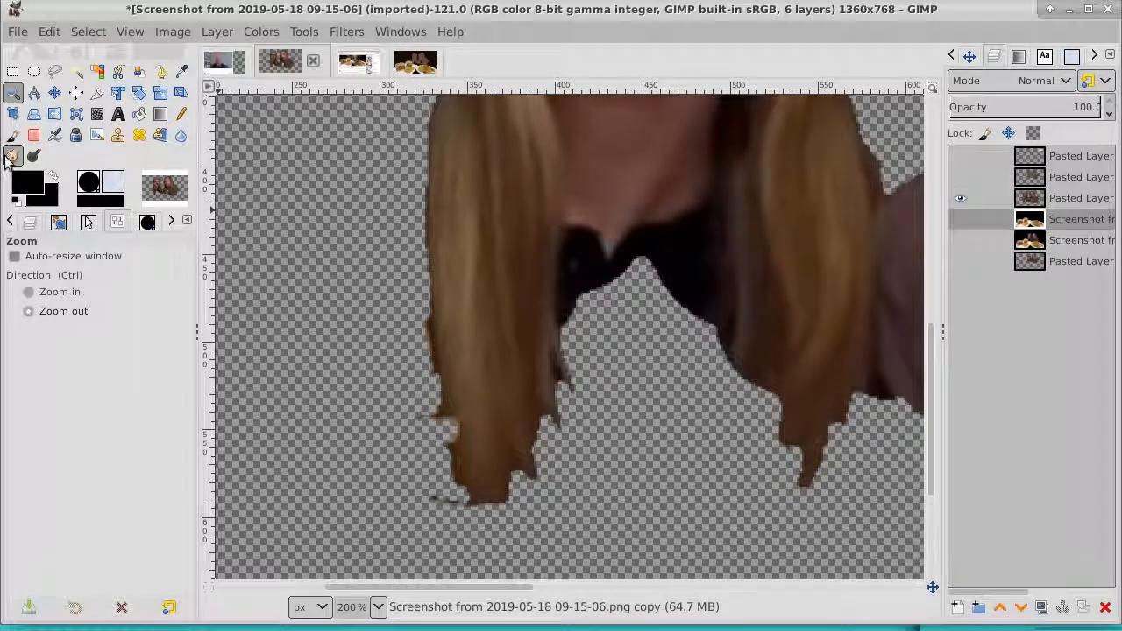
pyautogui.click(180, 135)
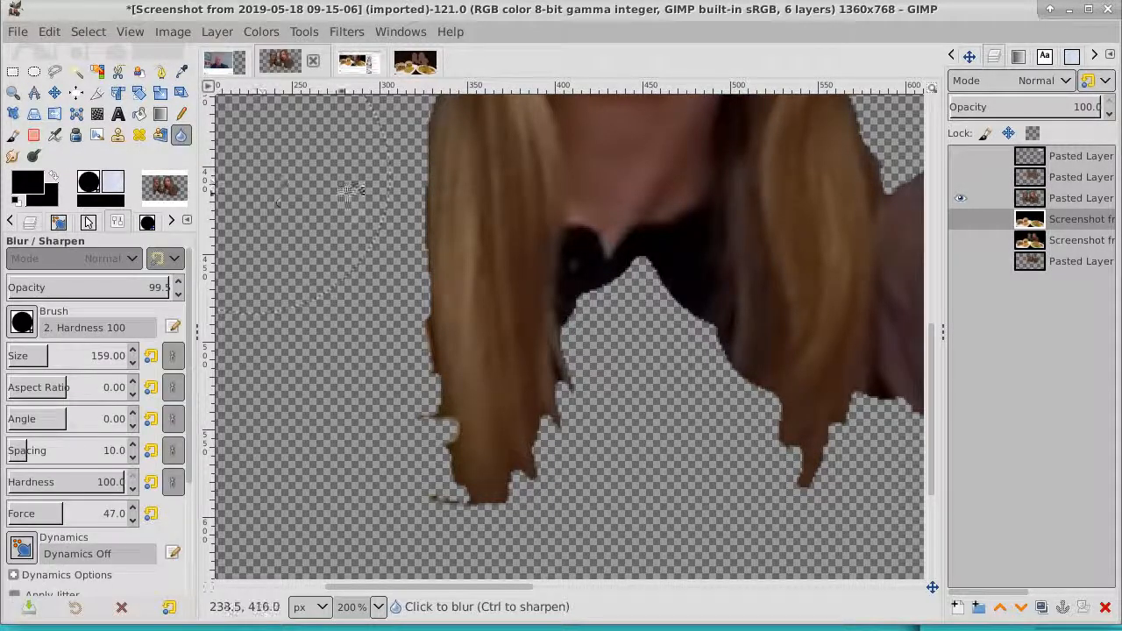
pyautogui.press('[')
pyautogui.press('[')
pyautogui.press('[')
pyautogui.press('[')
pyautogui.press('[')
pyautogui.press('[')
pyautogui.press('[')
pyautogui.press('[')
pyautogui.press('[')
pyautogui.press('[')
pyautogui.press('[')
pyautogui.press('[')
pyautogui.press('[')
pyautogui.press('[')
pyautogui.press('[')
pyautogui.press('[')
pyautogui.press('[')
pyautogui.press('[')
pyautogui.press('[')
pyautogui.press('[')
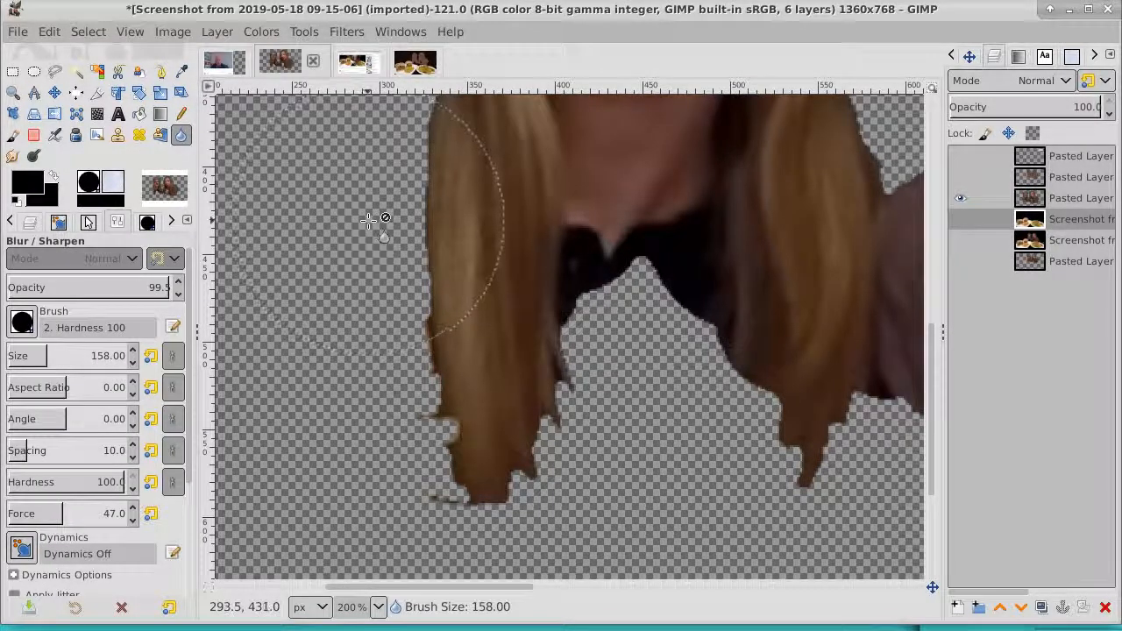
pyautogui.press('[')
pyautogui.press('[')
pyautogui.press('[')
pyautogui.press('[')
pyautogui.press('[')
pyautogui.press('[')
pyautogui.press('[')
pyautogui.press('[')
pyautogui.press('[')
pyautogui.press('[')
pyautogui.press('[')
pyautogui.press('[')
pyautogui.press('[')
pyautogui.press('[')
pyautogui.press('[')
pyautogui.press('[')
pyautogui.press('[')
pyautogui.press('[')
pyautogui.press('[')
pyautogui.press('[')
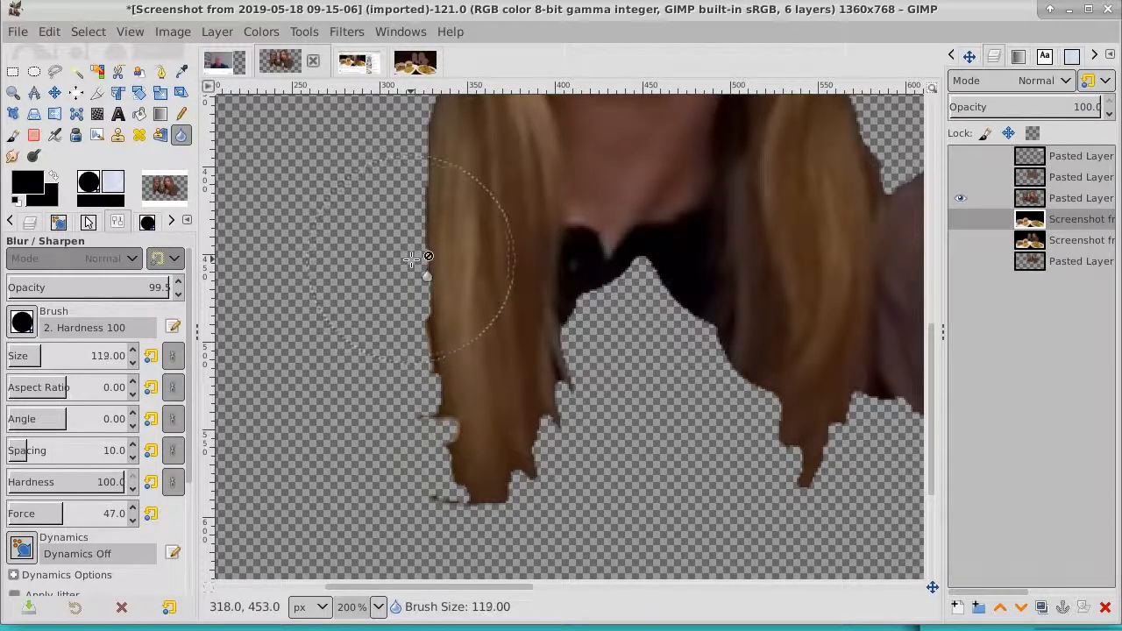
pyautogui.press('[')
pyautogui.press('[')
pyautogui.press('[')
pyautogui.press('[')
pyautogui.press('[')
pyautogui.press('[')
pyautogui.press('[')
pyautogui.press('[')
pyautogui.press('[')
pyautogui.press('[')
pyautogui.press('[')
pyautogui.press('[')
pyautogui.press('[')
pyautogui.press('[')
pyautogui.press('[')
pyautogui.press('[')
pyautogui.press('[')
pyautogui.press('[')
pyautogui.press('[')
pyautogui.press('[')
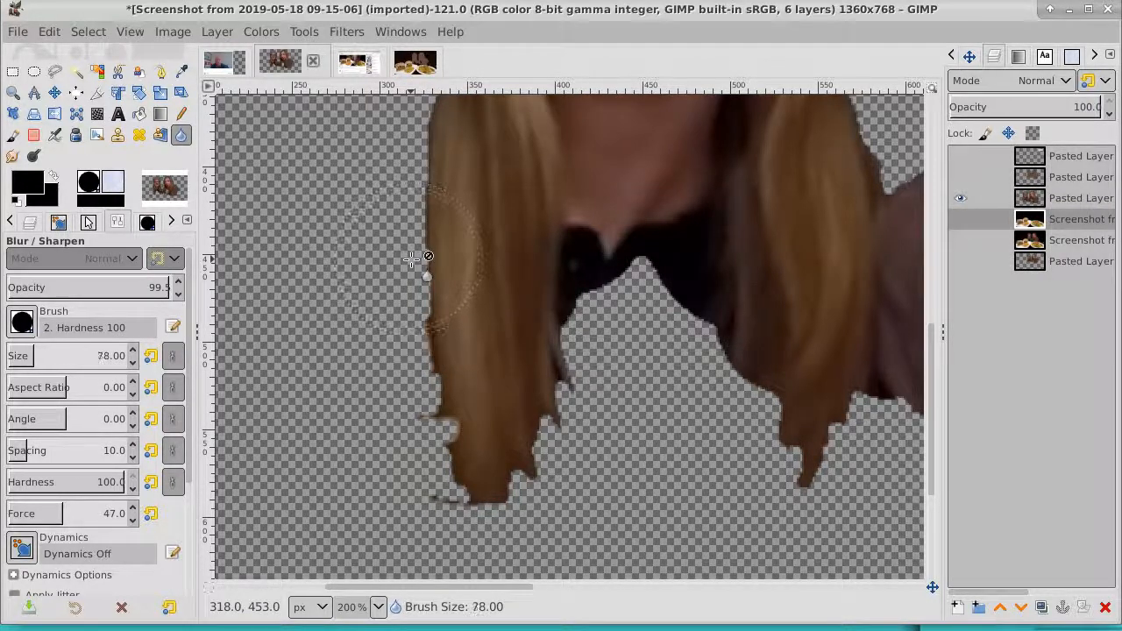
pyautogui.press('[')
pyautogui.press('[')
pyautogui.press('[')
pyautogui.press('[')
pyautogui.press('[')
pyautogui.press('[')
pyautogui.press('[')
pyautogui.press('[')
pyautogui.press('[')
pyautogui.press('[')
pyautogui.press('[')
pyautogui.press('[')
pyautogui.press('[')
pyautogui.press('[')
pyautogui.press('[')
pyautogui.press('[')
pyautogui.press('[')
pyautogui.press('[')
pyautogui.press('[')
pyautogui.press('[')
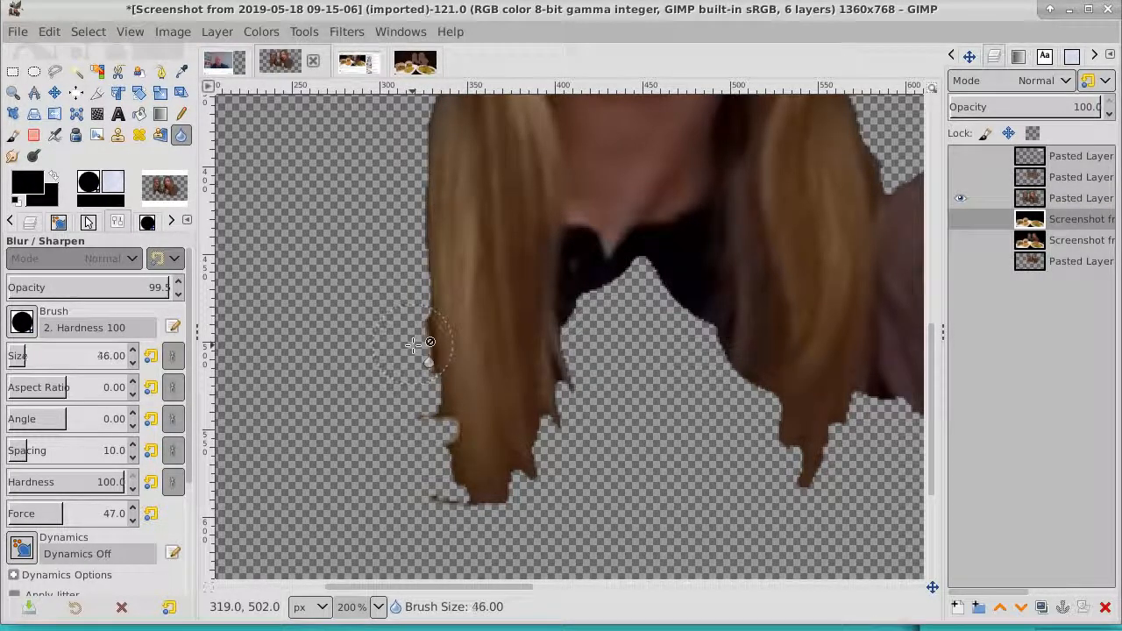
pyautogui.press('[')
pyautogui.press('[')
pyautogui.press('[')
pyautogui.press('[')
pyautogui.press('[')
pyautogui.press('[')
pyautogui.press('[')
pyautogui.press('[')
pyautogui.press('[')
pyautogui.press('[')
pyautogui.press('[')
pyautogui.press('[')
pyautogui.press('[')
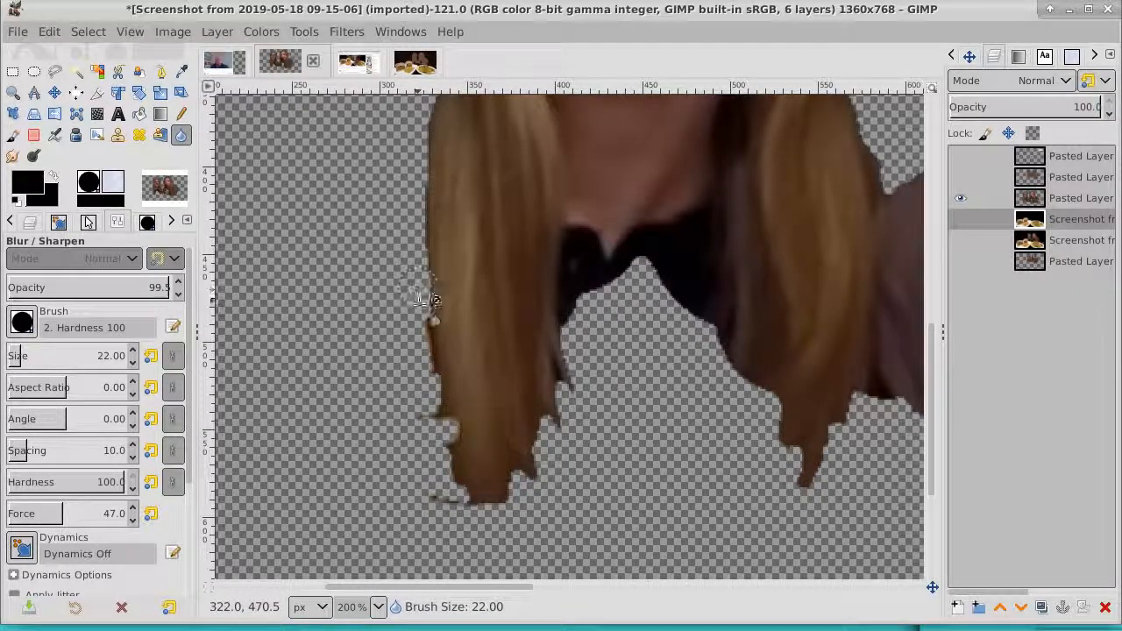
# Step: Make the visible cut-out figures layer active and blur the ragged lower hair and collar edges of the figure in the hat
pyautogui.click(419, 274)
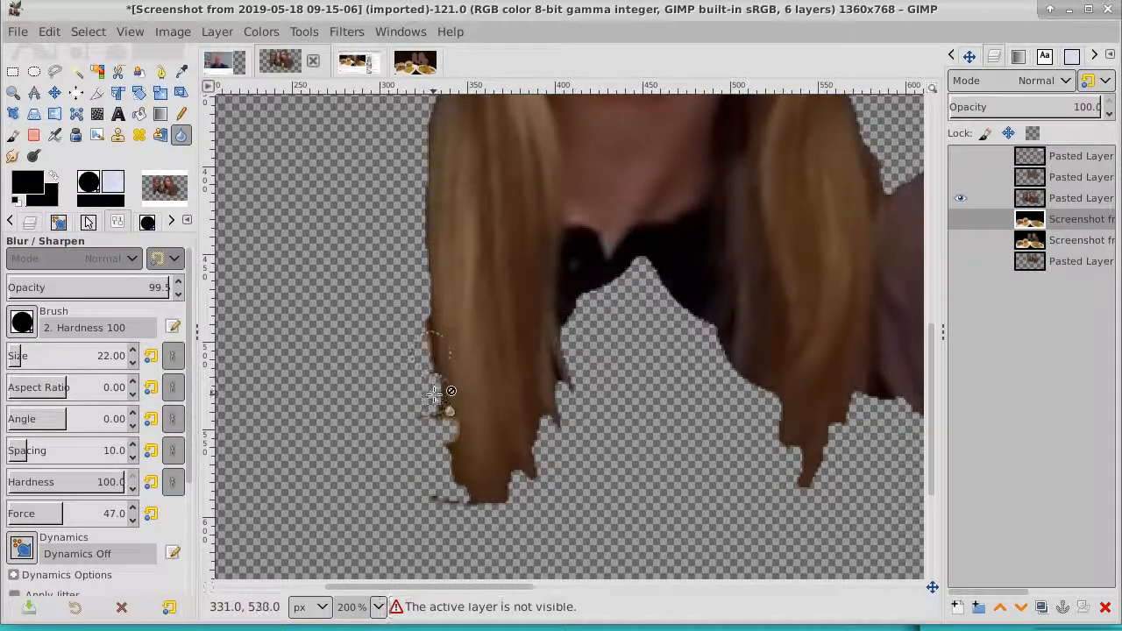
pyautogui.click(1097, 199)
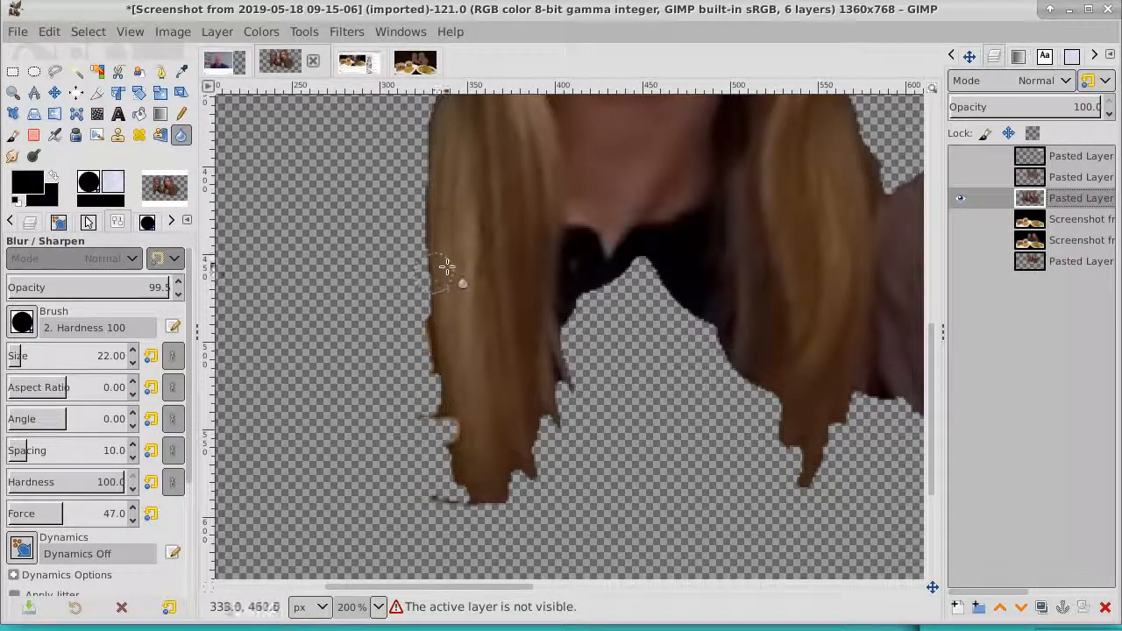
pyautogui.moveTo(436, 276)
pyautogui.mouseDown()
pyautogui.moveTo(427, 352)
pyautogui.moveTo(422, 343)
pyautogui.moveTo(434, 417)
pyautogui.moveTo(440, 377)
pyautogui.moveTo(436, 420)
pyautogui.moveTo(460, 422)
pyautogui.moveTo(441, 450)
pyautogui.moveTo(462, 494)
pyautogui.moveTo(420, 504)
pyautogui.moveTo(510, 505)
pyautogui.moveTo(570, 385)
pyautogui.moveTo(575, 315)
pyautogui.moveTo(636, 265)
pyautogui.moveTo(711, 331)
pyautogui.moveTo(727, 369)
pyautogui.moveTo(779, 400)
pyautogui.moveTo(778, 437)
pyautogui.moveTo(802, 485)
pyautogui.moveTo(821, 470)
pyautogui.moveTo(858, 403)
pyautogui.mouseUp()
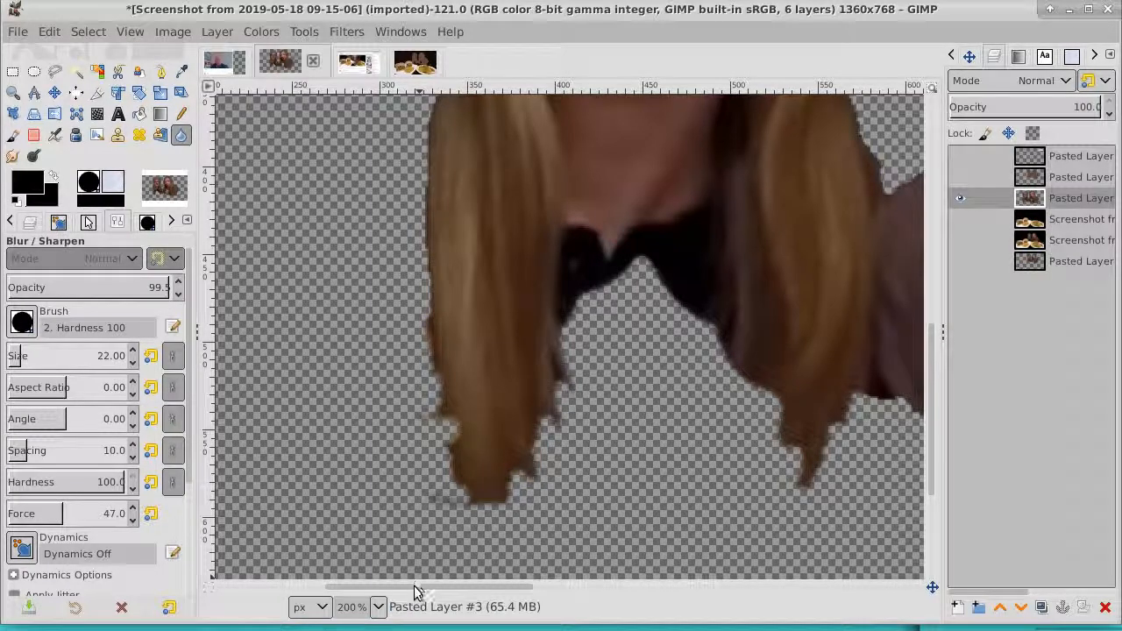
# Step: Blur the ragged lower edges of the hair and clothing from between the two figures to beneath the hatless figure
pyautogui.moveTo(417, 587); pyautogui.dragTo(526, 589)
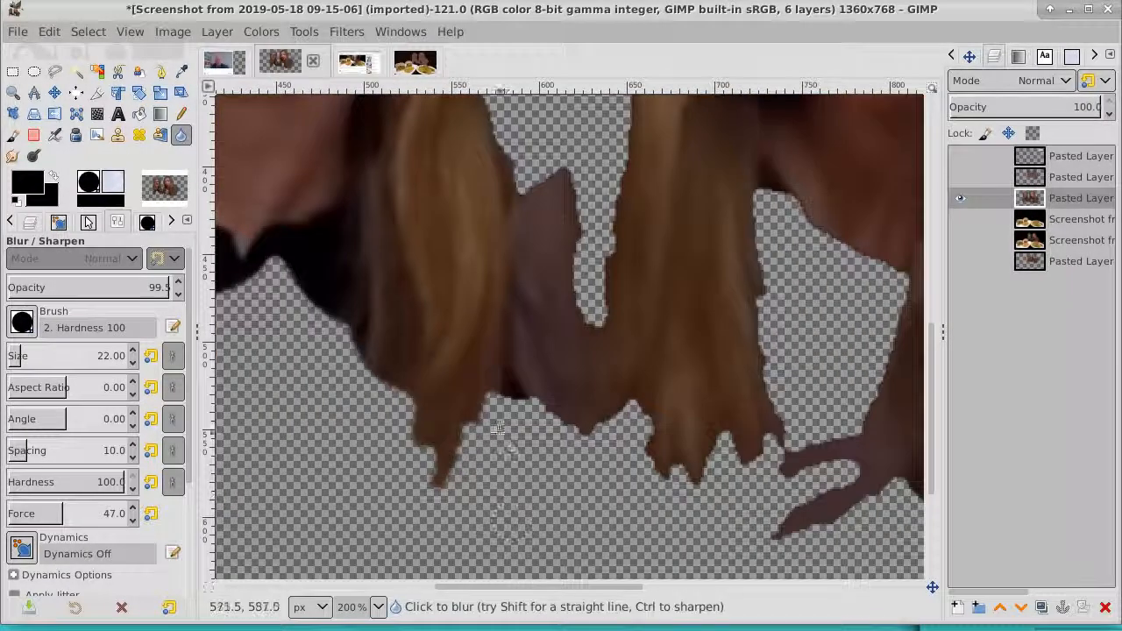
pyautogui.moveTo(497, 427)
pyautogui.mouseDown()
pyautogui.moveTo(481, 392)
pyautogui.moveTo(587, 427)
pyautogui.moveTo(640, 414)
pyautogui.moveTo(629, 456)
pyautogui.moveTo(664, 477)
pyautogui.moveTo(693, 474)
pyautogui.moveTo(721, 438)
pyautogui.moveTo(752, 454)
pyautogui.moveTo(769, 441)
pyautogui.moveTo(773, 405)
pyautogui.moveTo(759, 202)
pyautogui.moveTo(771, 183)
pyautogui.moveTo(815, 198)
pyautogui.moveTo(890, 275)
pyautogui.moveTo(905, 355)
pyautogui.moveTo(851, 430)
pyautogui.moveTo(774, 434)
pyautogui.moveTo(773, 472)
pyautogui.moveTo(846, 474)
pyautogui.moveTo(775, 537)
pyautogui.mouseUp()
pyautogui.moveTo(839, 512); pyautogui.dragTo(915, 491)
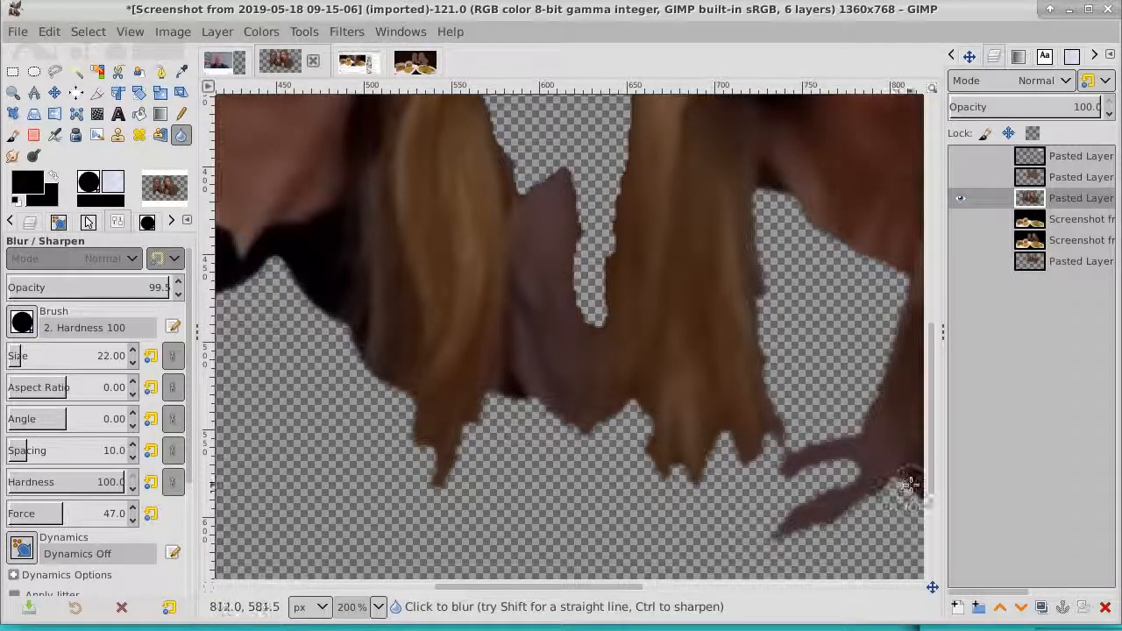
pyautogui.moveTo(581, 588); pyautogui.dragTo(688, 588)
pyautogui.moveTo(650, 537)
pyautogui.mouseDown()
pyautogui.moveTo(623, 530)
pyautogui.moveTo(792, 551)
pyautogui.moveTo(889, 535)
pyautogui.moveTo(792, 560)
pyautogui.mouseUp()
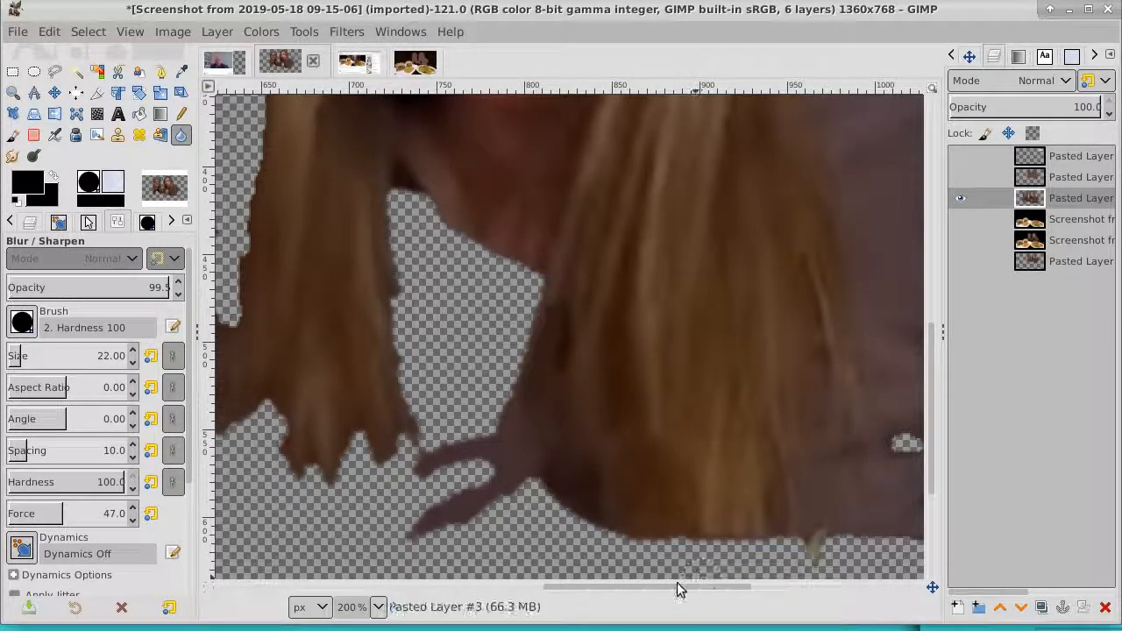
# Step: Blur the jagged lower and side edges of the hatless figure's shirt and the edges of the hand beside it
pyautogui.moveTo(669, 589); pyautogui.dragTo(747, 588)
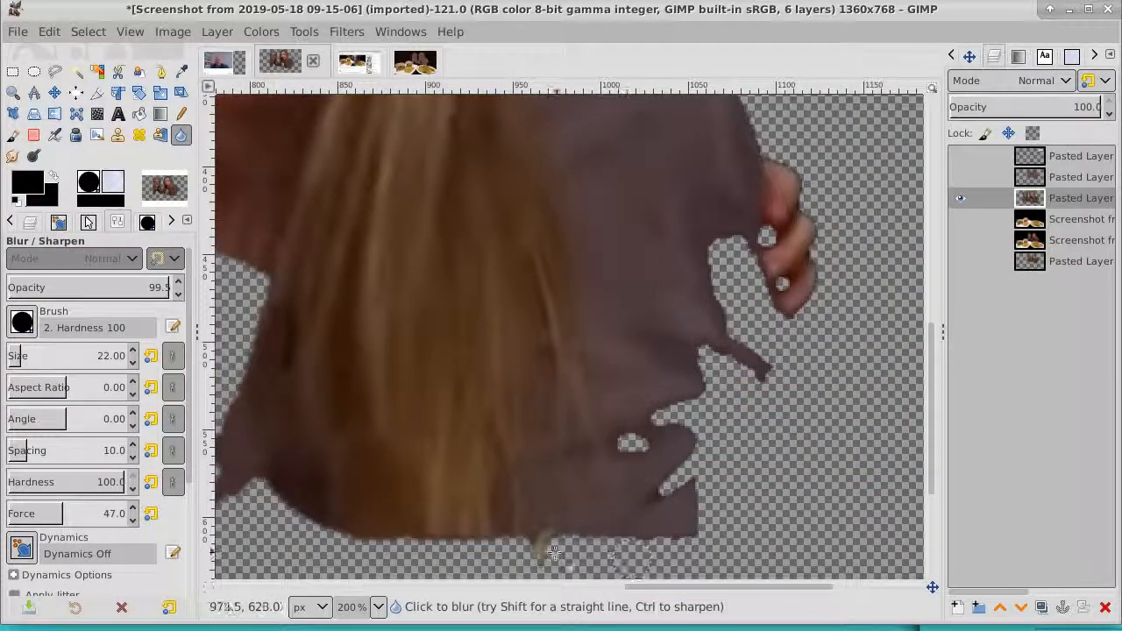
pyautogui.moveTo(548, 561)
pyautogui.mouseDown()
pyautogui.moveTo(668, 540)
pyautogui.moveTo(694, 525)
pyautogui.moveTo(698, 482)
pyautogui.moveTo(664, 497)
pyautogui.moveTo(681, 470)
pyautogui.moveTo(680, 431)
pyautogui.moveTo(623, 452)
pyautogui.moveTo(624, 441)
pyautogui.moveTo(704, 401)
pyautogui.moveTo(709, 344)
pyautogui.moveTo(763, 369)
pyautogui.moveTo(709, 322)
pyautogui.moveTo(717, 242)
pyautogui.mouseUp()
pyautogui.moveTo(758, 282)
pyautogui.mouseDown()
pyautogui.moveTo(805, 292)
pyautogui.moveTo(812, 274)
pyautogui.moveTo(806, 205)
pyautogui.moveTo(761, 161)
pyautogui.moveTo(754, 202)
pyautogui.moveTo(789, 289)
pyautogui.mouseUp()
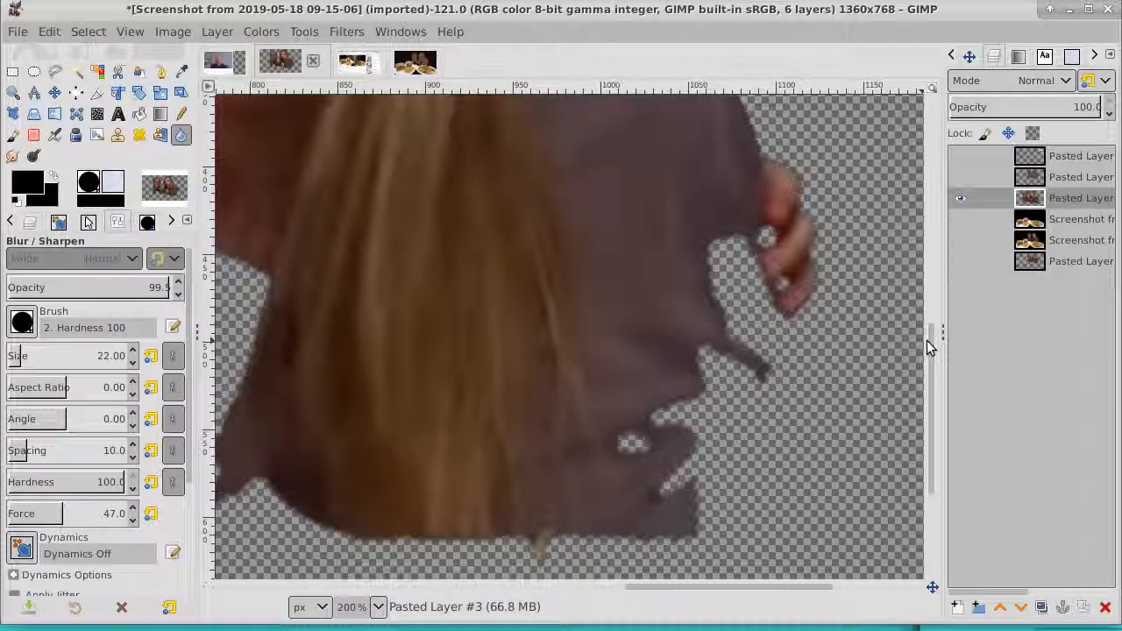
# Step: Blur the hatless figure's outline from the outer shoulder up along the hair to the crown of the head
pyautogui.moveTo(927, 340); pyautogui.dragTo(922, 264)
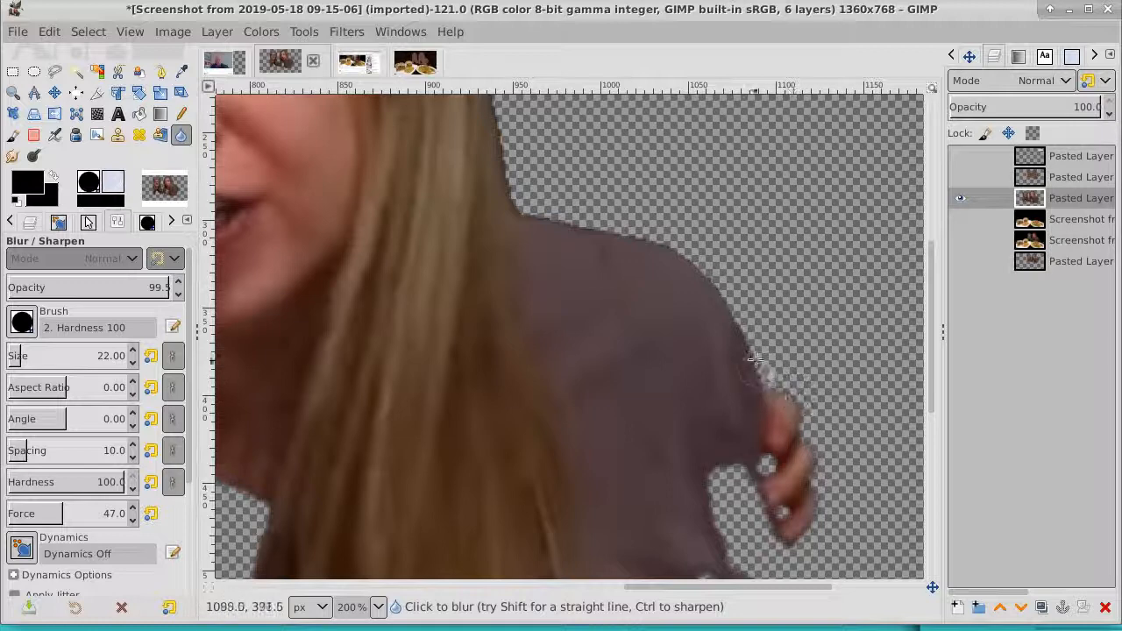
pyautogui.moveTo(754, 357)
pyautogui.mouseDown()
pyautogui.moveTo(705, 278)
pyautogui.moveTo(640, 246)
pyautogui.moveTo(533, 227)
pyautogui.moveTo(501, 130)
pyautogui.moveTo(507, 109)
pyautogui.mouseUp()
pyautogui.moveTo(927, 266); pyautogui.dragTo(905, 158)
pyautogui.moveTo(486, 413)
pyautogui.mouseDown()
pyautogui.moveTo(504, 449)
pyautogui.moveTo(489, 323)
pyautogui.moveTo(456, 224)
pyautogui.moveTo(401, 124)
pyautogui.mouseUp()
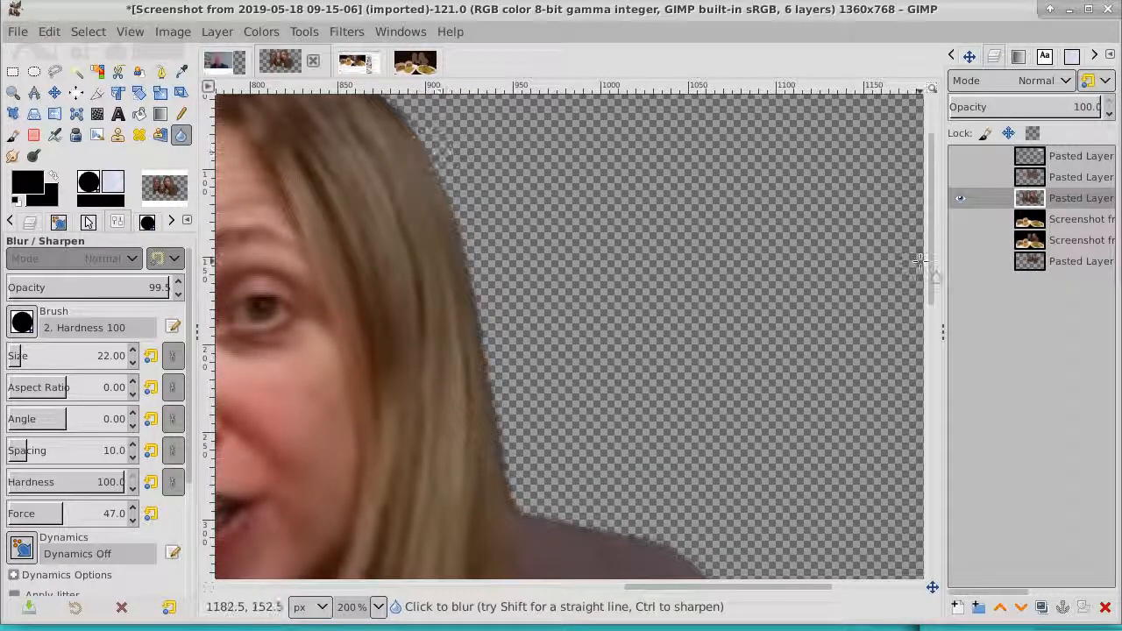
pyautogui.moveTo(929, 254); pyautogui.dragTo(921, 204)
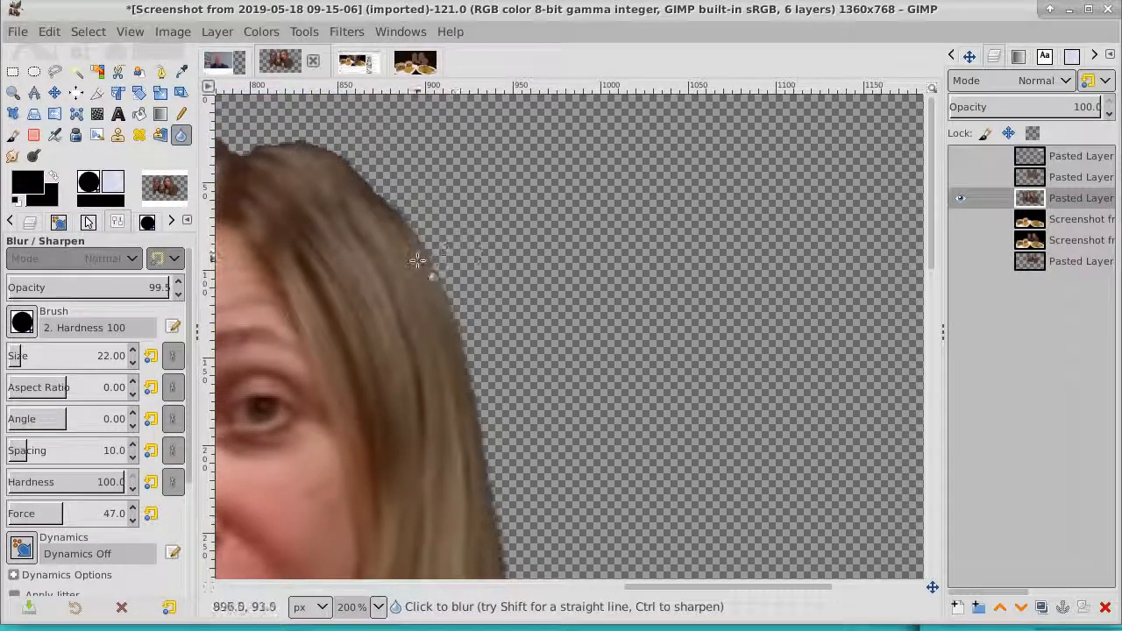
pyautogui.moveTo(426, 258)
pyautogui.mouseDown()
pyautogui.moveTo(370, 165)
pyautogui.moveTo(338, 143)
pyautogui.moveTo(260, 144)
pyautogui.mouseUp()
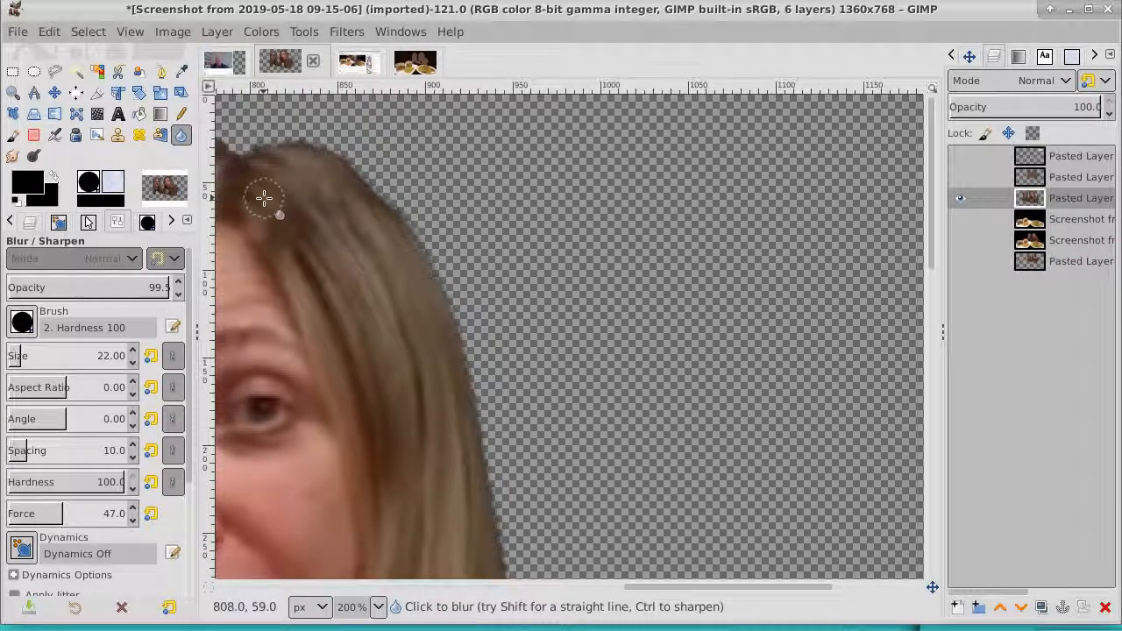
# Step: Blur the rest of the hatless figure's head outline, from the parting down the side facing the other figure
pyautogui.moveTo(264, 199)
pyautogui.mouseDown()
pyautogui.moveTo(571, 280)
pyautogui.moveTo(618, 261)
pyautogui.mouseUp()
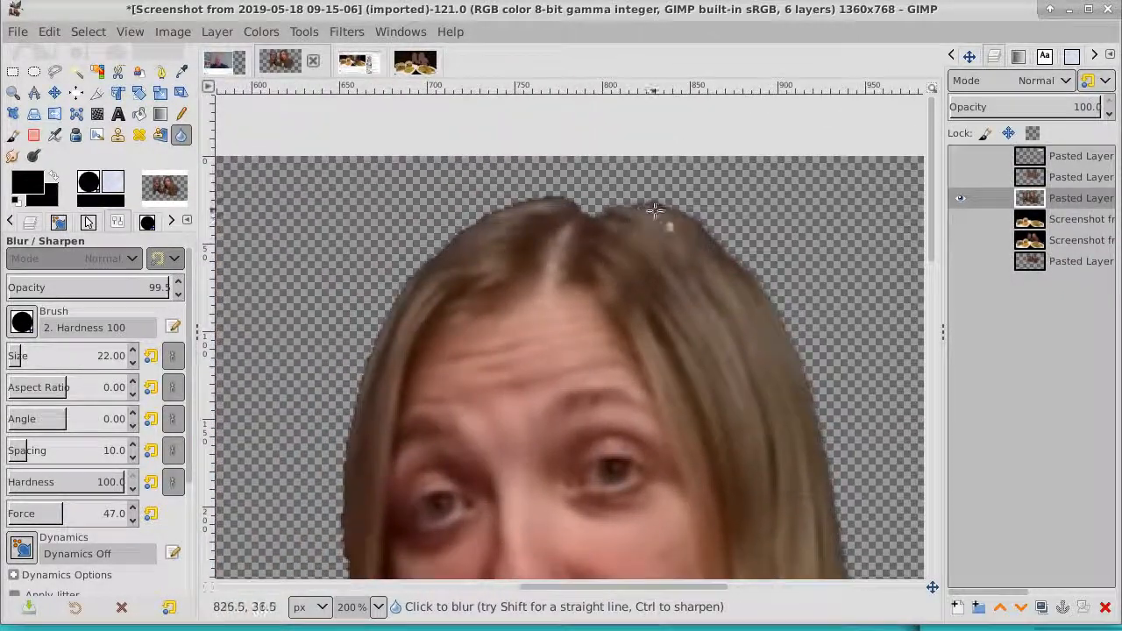
pyautogui.moveTo(463, 218)
pyautogui.mouseDown()
pyautogui.moveTo(423, 247)
pyautogui.moveTo(396, 291)
pyautogui.mouseUp()
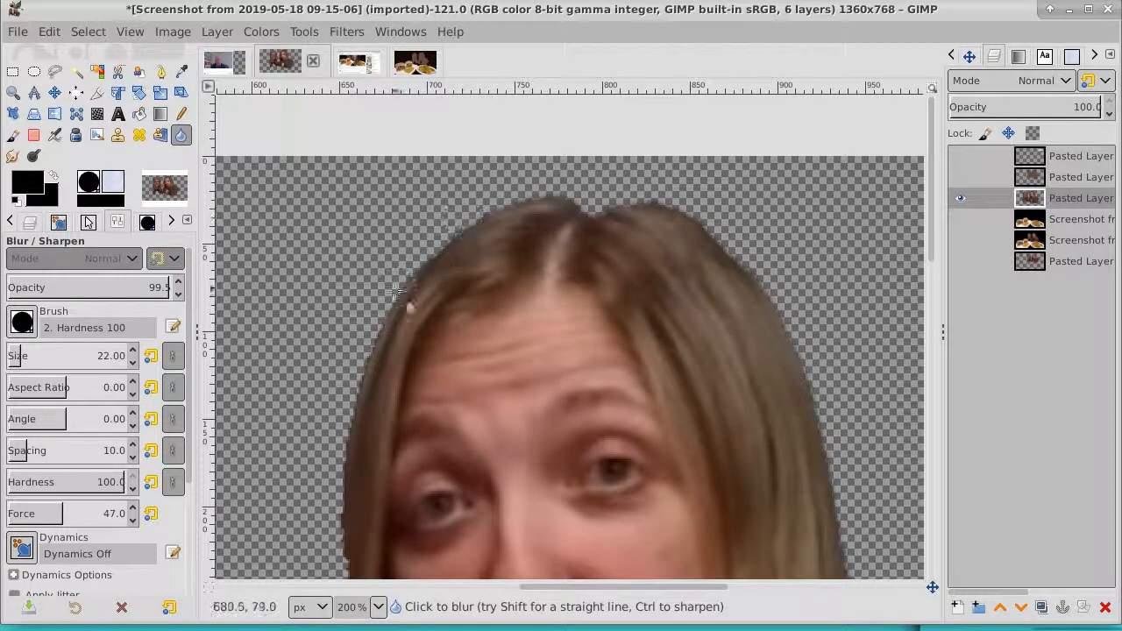
pyautogui.moveTo(359, 371)
pyautogui.mouseDown()
pyautogui.moveTo(329, 460)
pyautogui.moveTo(329, 533)
pyautogui.moveTo(372, 263)
pyautogui.moveTo(372, 514)
pyautogui.moveTo(411, 250)
pyautogui.mouseUp()
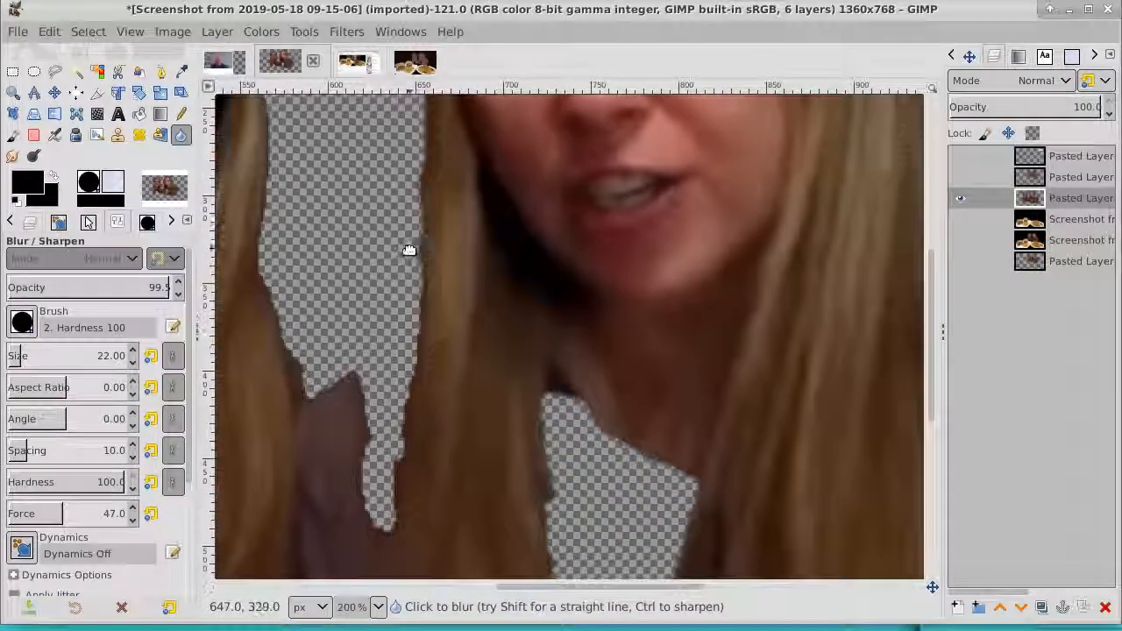
# Step: Blur the hatless figure's hair edge along the gap between the figures and around the transparent opening below the neck
pyautogui.moveTo(417, 200); pyautogui.dragTo(415, 255)
pyautogui.moveTo(405, 373)
pyautogui.mouseDown()
pyautogui.moveTo(401, 488)
pyautogui.moveTo(378, 534)
pyautogui.moveTo(366, 409)
pyautogui.moveTo(294, 379)
pyautogui.moveTo(272, 254)
pyautogui.mouseUp()
pyautogui.scroll(-5, 383, 307)
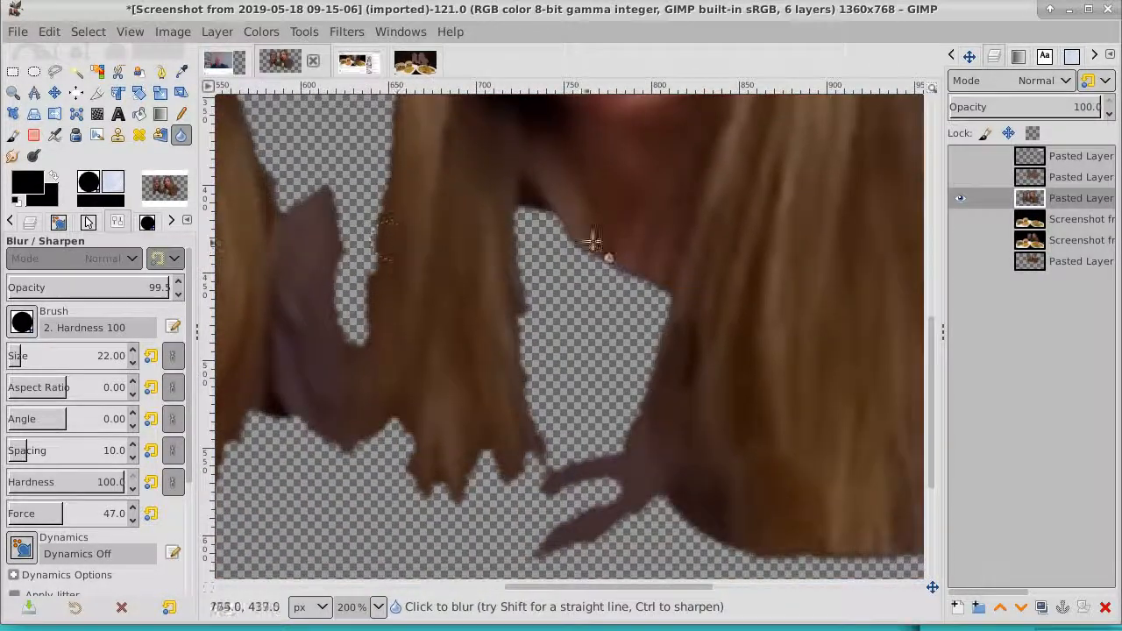
pyautogui.moveTo(511, 309); pyautogui.dragTo(524, 209)
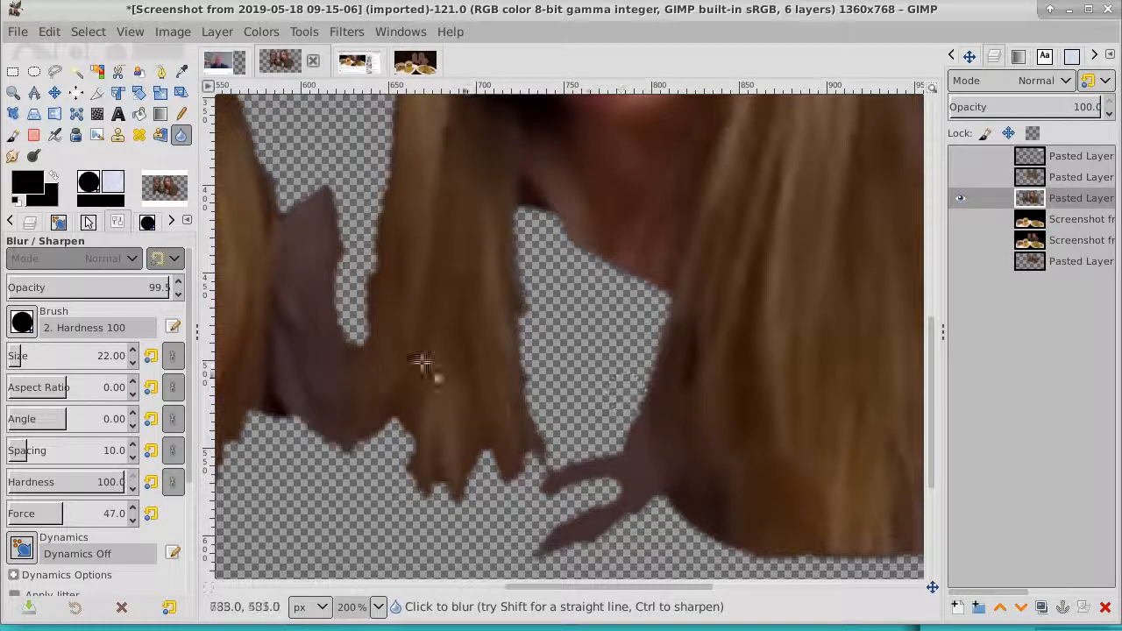
# Step: Blur the inner hair edge of the figure in the hat and the outline of the knitted hat
pyautogui.moveTo(286, 254); pyautogui.dragTo(561, 489)
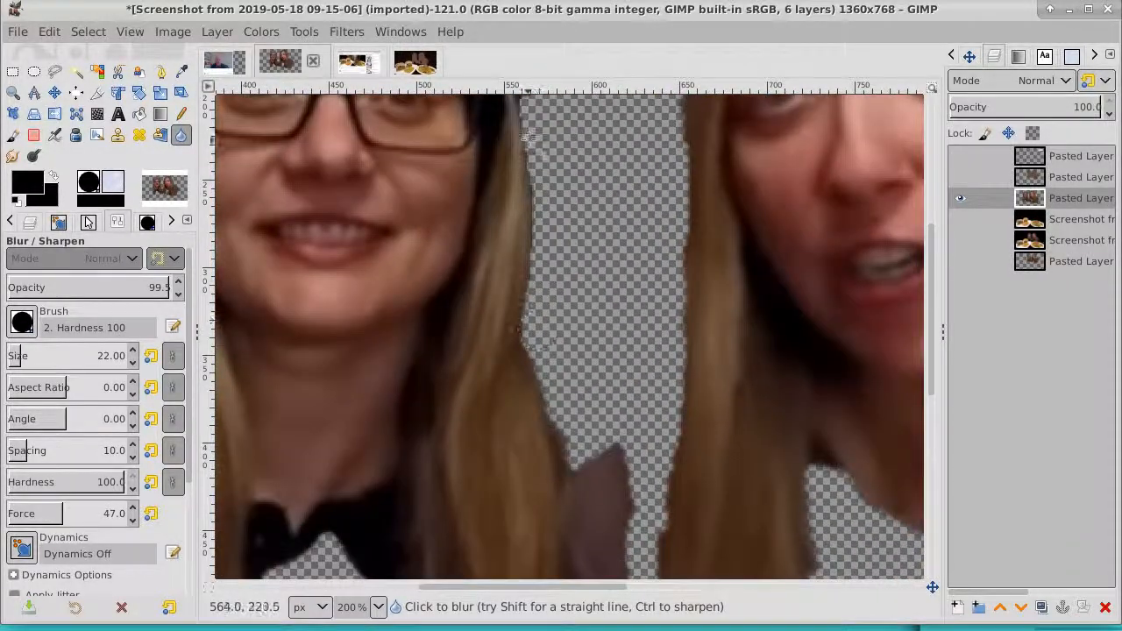
pyautogui.moveTo(542, 257); pyautogui.dragTo(504, 520)
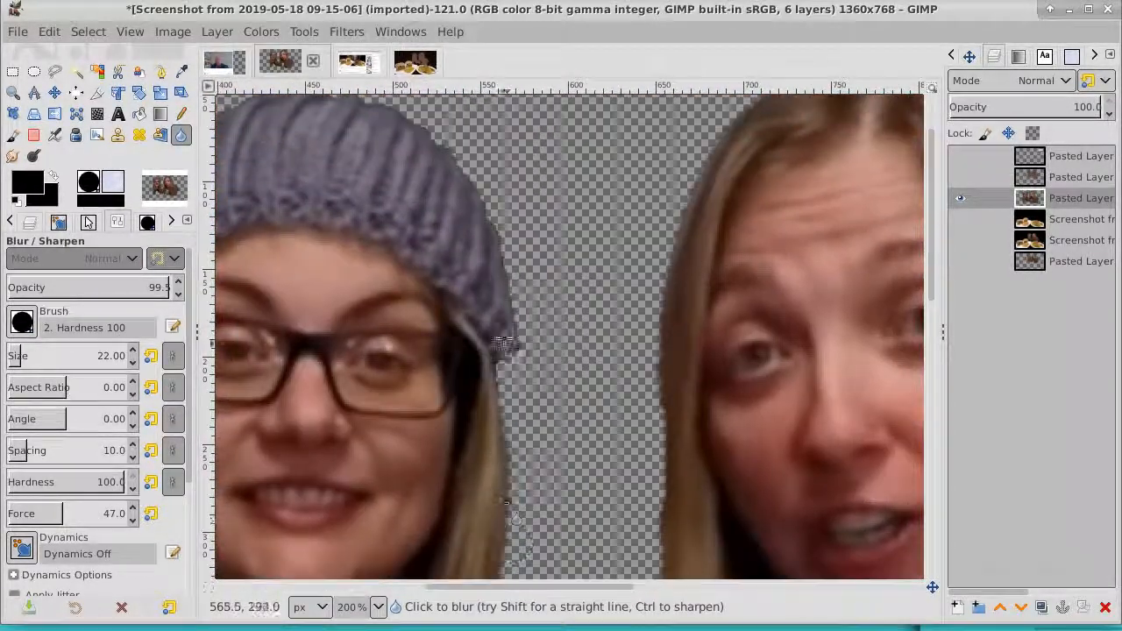
pyautogui.moveTo(457, 176)
pyautogui.mouseDown()
pyautogui.moveTo(538, 256)
pyautogui.moveTo(465, 202)
pyautogui.moveTo(541, 341)
pyautogui.moveTo(484, 269)
pyautogui.moveTo(491, 245)
pyautogui.moveTo(506, 344)
pyautogui.mouseUp()
pyautogui.moveTo(393, 269); pyautogui.dragTo(562, 460)
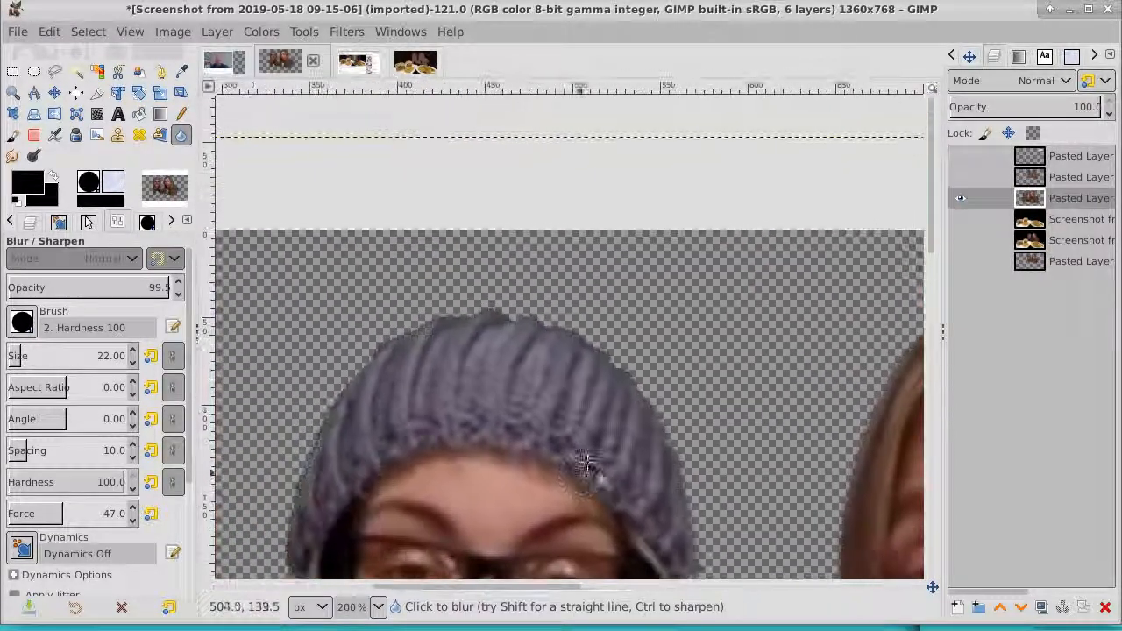
pyautogui.click(13, 92)
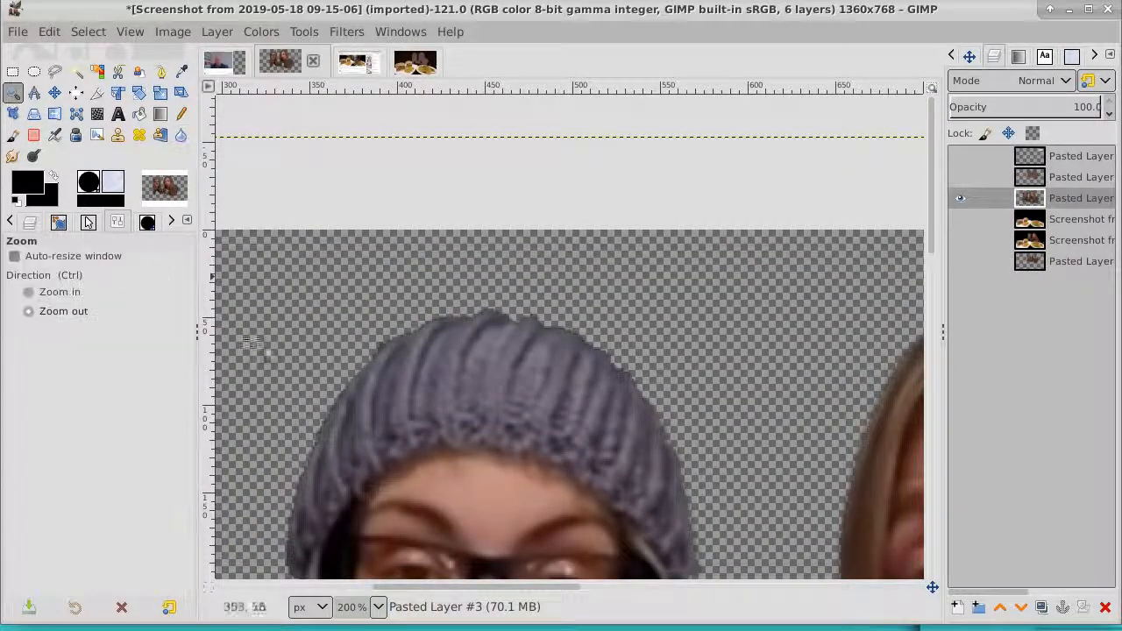
# Step: Blur the upper outline of the knitted hat across its crown with the Blur tool
pyautogui.click(511, 417)
pyautogui.click(512, 418)
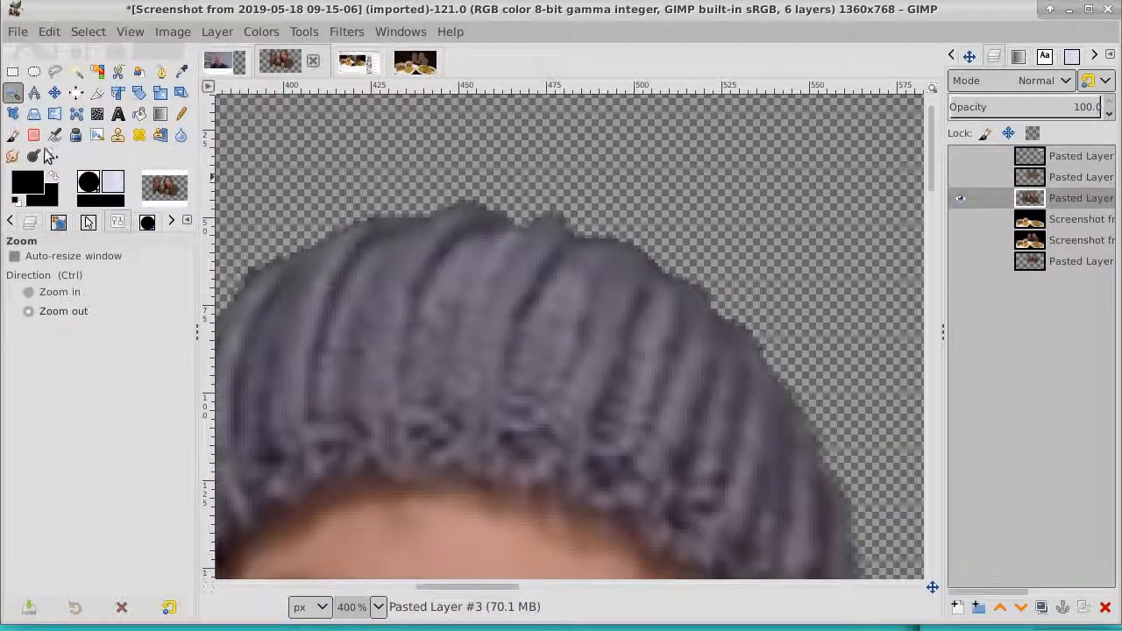
pyautogui.click(16, 156)
pyautogui.click(181, 135)
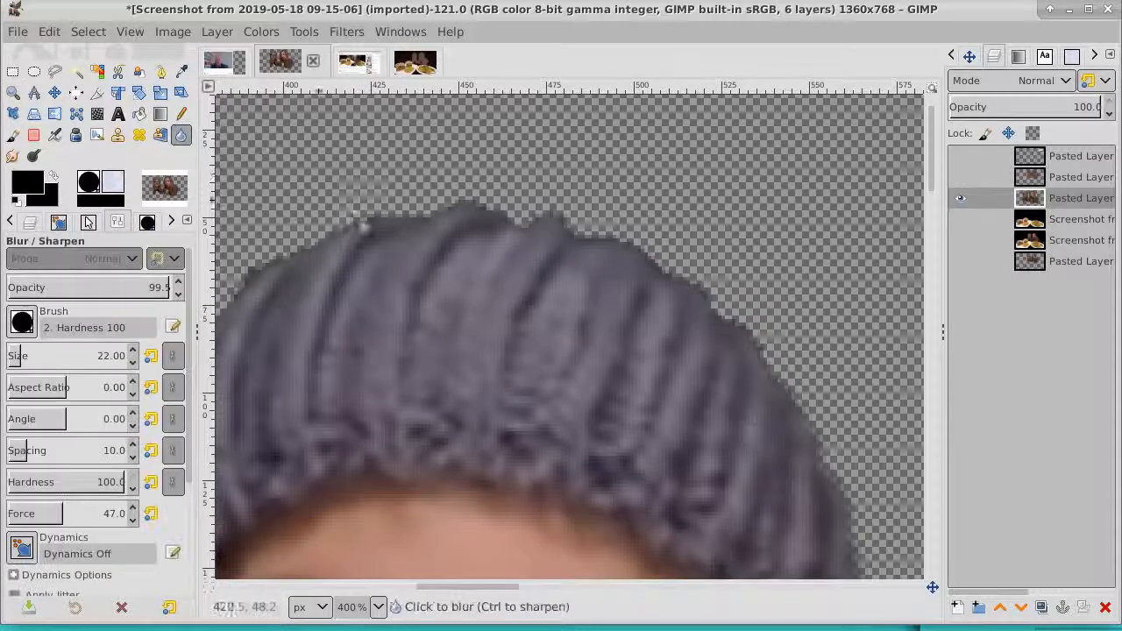
pyautogui.moveTo(395, 216)
pyautogui.mouseDown()
pyautogui.moveTo(452, 201)
pyautogui.moveTo(595, 221)
pyautogui.moveTo(680, 276)
pyautogui.moveTo(807, 399)
pyautogui.mouseUp()
pyautogui.moveTo(256, 266); pyautogui.dragTo(514, 205)
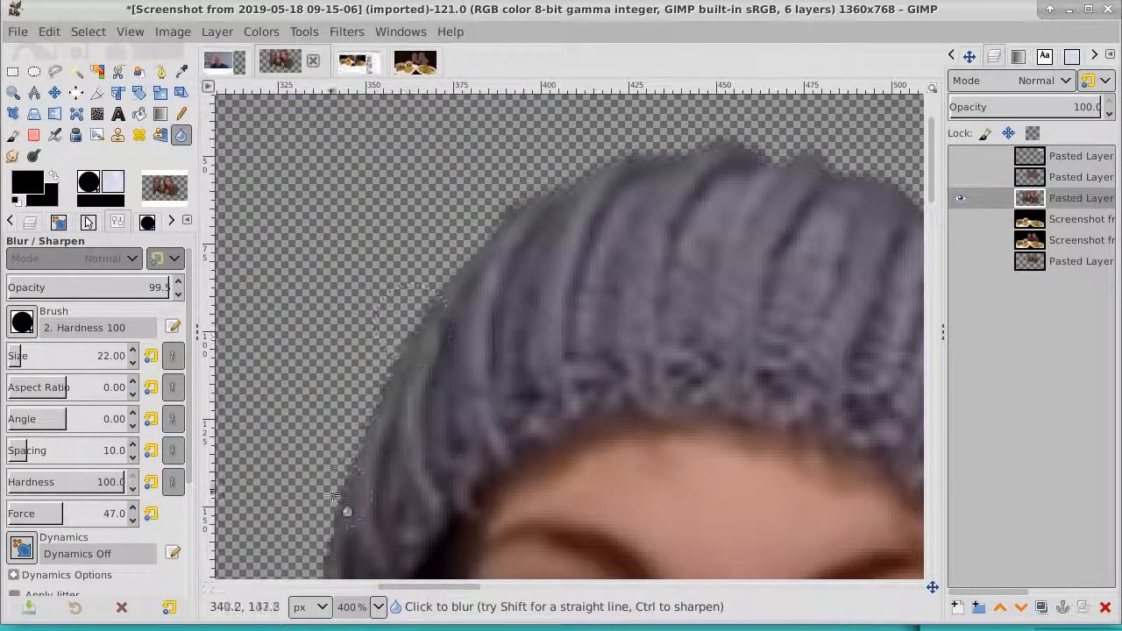
# Step: Blur the outer edge of the hat and the long hair below it, down past the face toward the hair ends
pyautogui.moveTo(372, 385)
pyautogui.mouseDown()
pyautogui.moveTo(468, 200)
pyautogui.moveTo(468, 249)
pyautogui.moveTo(418, 499)
pyautogui.mouseUp()
pyautogui.moveTo(402, 343)
pyautogui.mouseDown()
pyautogui.moveTo(415, 188)
pyautogui.moveTo(460, 480)
pyautogui.moveTo(451, 263)
pyautogui.moveTo(468, 408)
pyautogui.moveTo(446, 517)
pyautogui.mouseUp()
pyautogui.moveTo(438, 490)
pyautogui.mouseDown()
pyautogui.moveTo(402, 233)
pyautogui.moveTo(418, 506)
pyautogui.mouseUp()
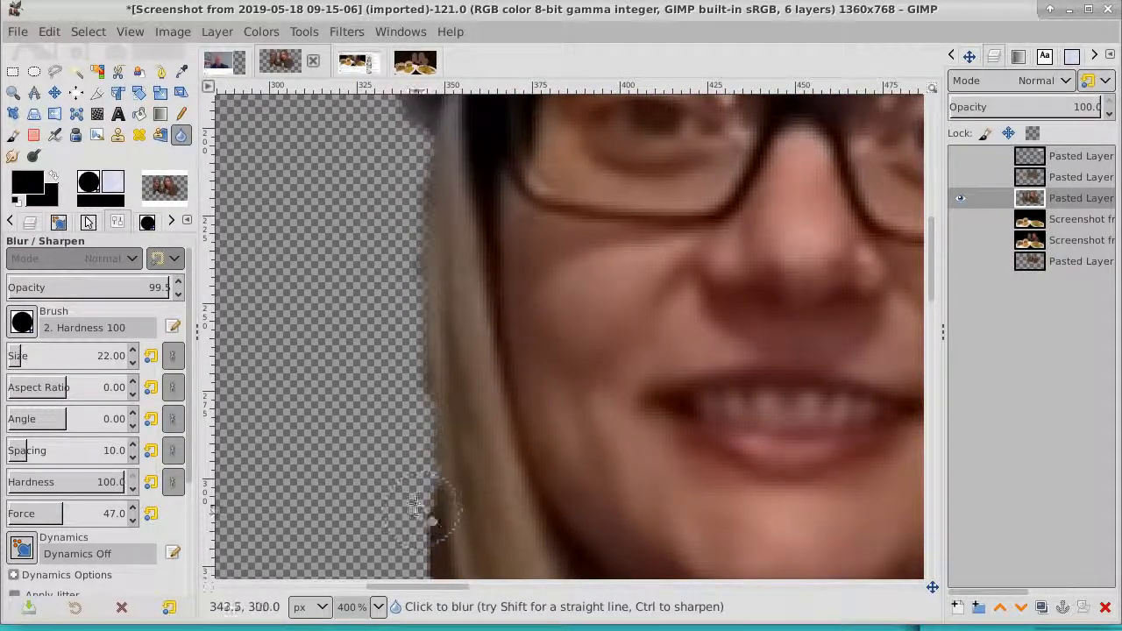
pyautogui.moveTo(388, 446)
pyautogui.mouseDown()
pyautogui.moveTo(359, 137)
pyautogui.moveTo(393, 259)
pyautogui.moveTo(332, 426)
pyautogui.moveTo(405, 128)
pyautogui.moveTo(351, 529)
pyautogui.moveTo(381, 180)
pyautogui.moveTo(376, 491)
pyautogui.moveTo(338, 196)
pyautogui.moveTo(359, 201)
pyautogui.mouseUp()
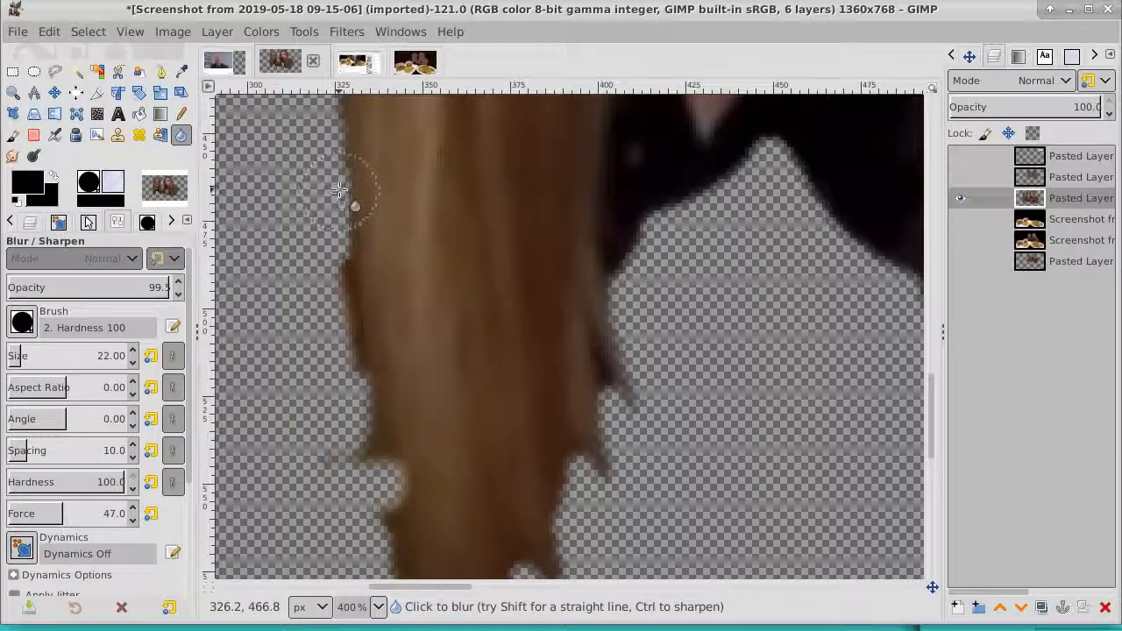
# Step: Resize the layer with the two cut-out figures to the image size
pyautogui.click(13, 92)
pyautogui.click(586, 299)
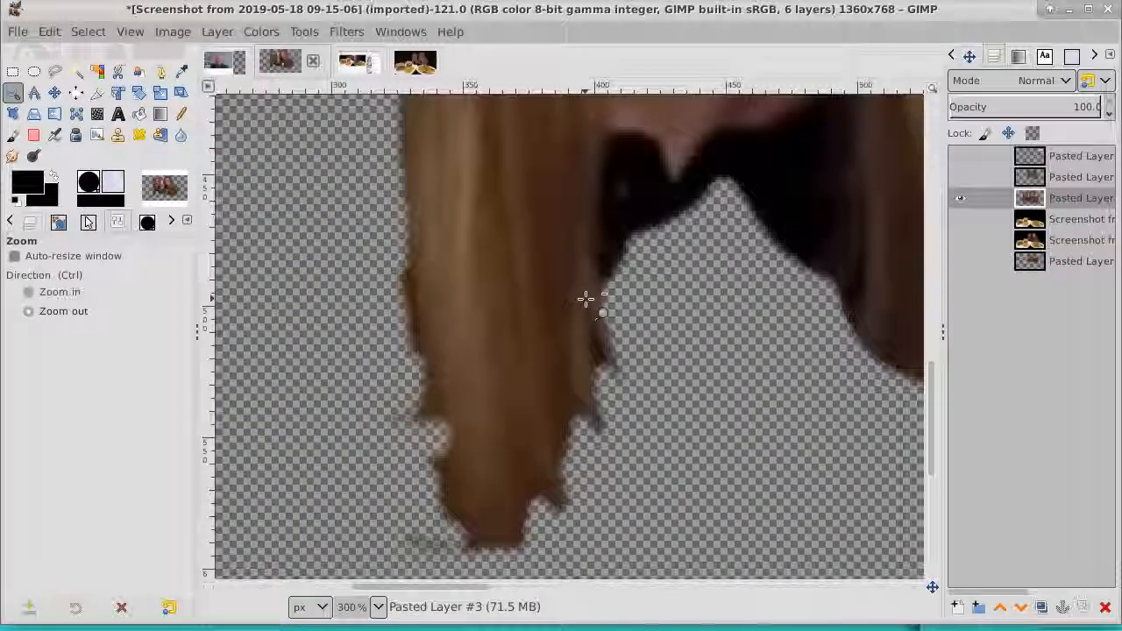
pyautogui.click(585, 299)
pyautogui.click(586, 299)
pyautogui.click(585, 299)
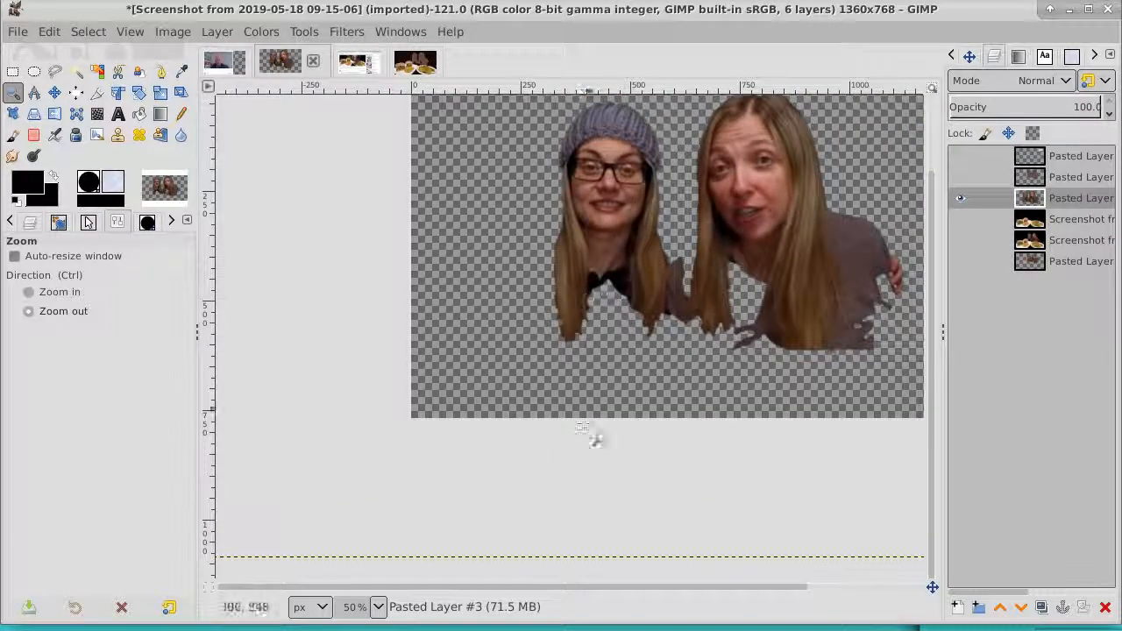
pyautogui.moveTo(552, 571); pyautogui.dragTo(426, 524)
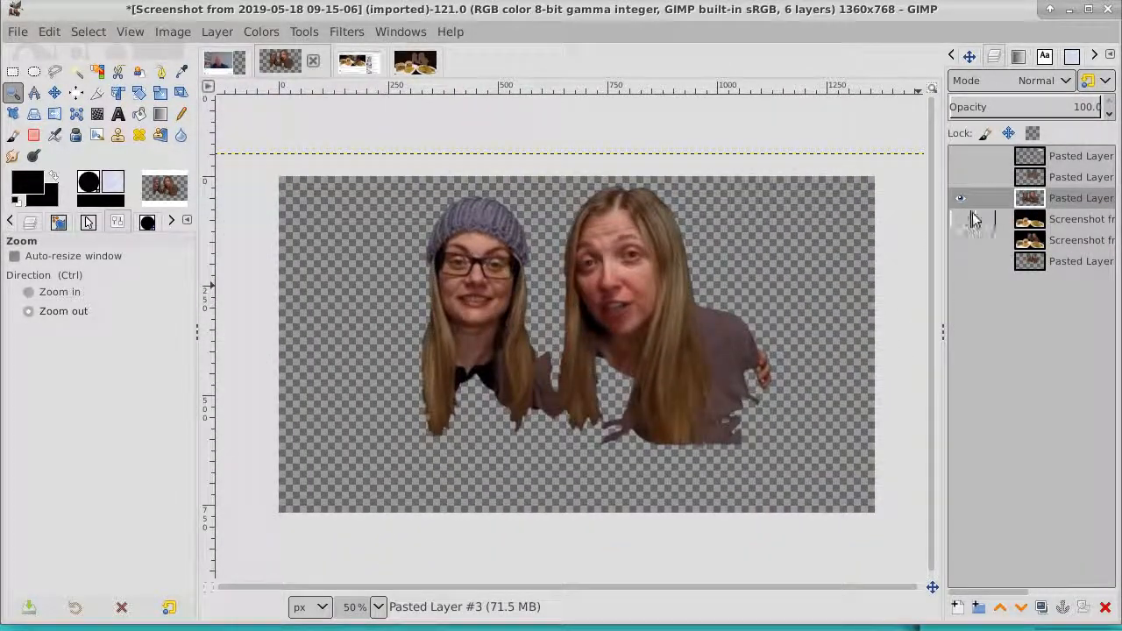
pyautogui.rightClick(1079, 199)
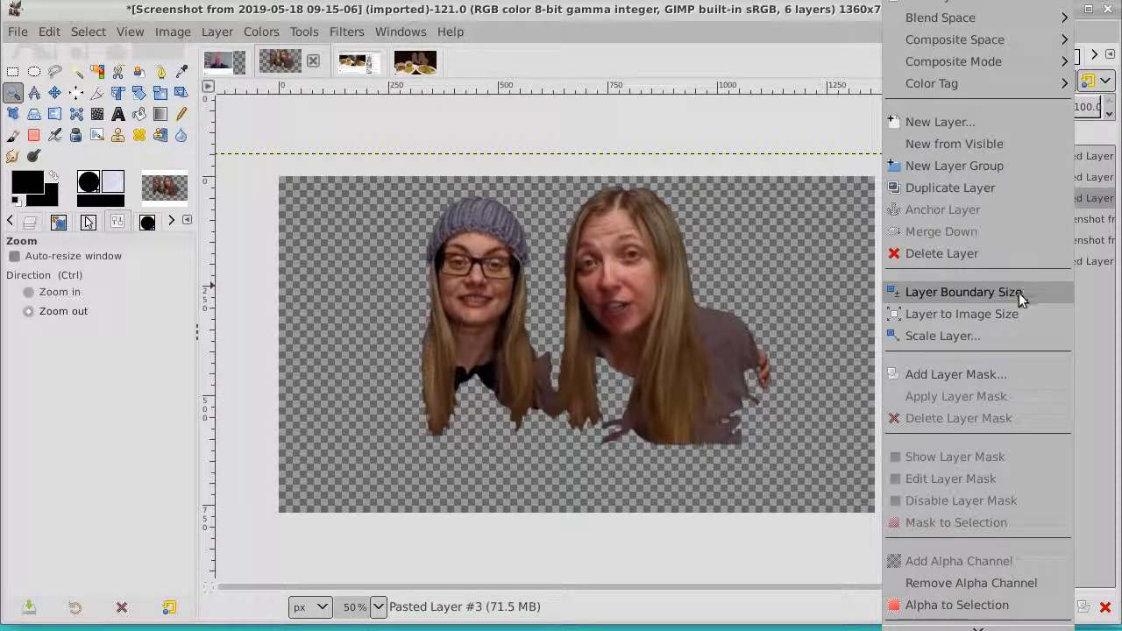
pyautogui.click(1004, 315)
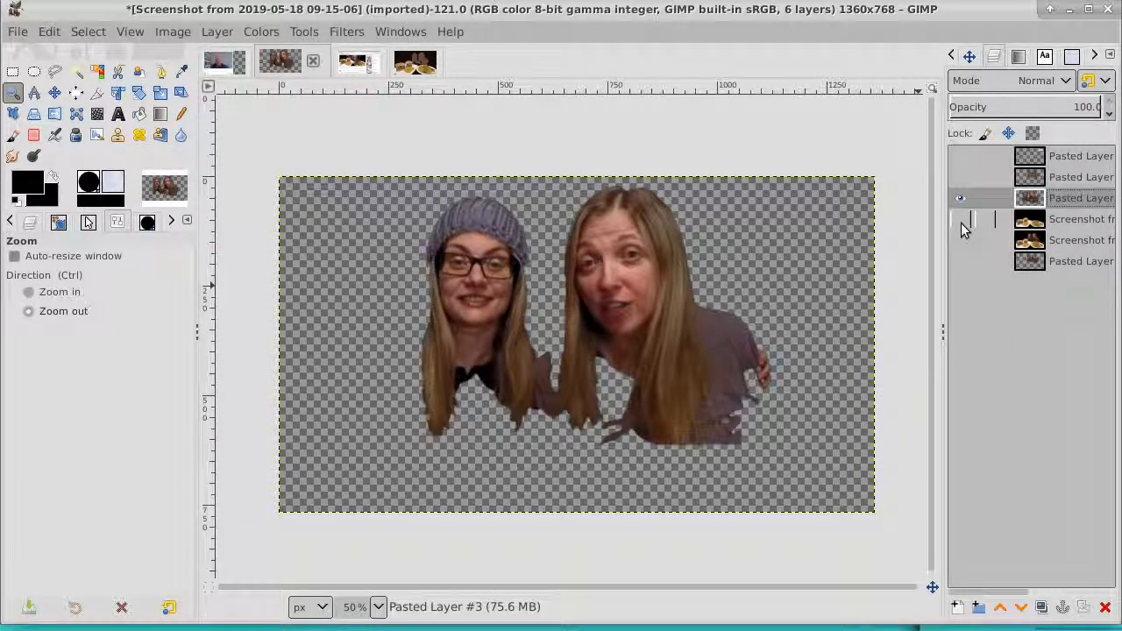
# Step: Show the food photo layer without the original figures, compare it with the cut-outs, and leave the cut-out layer hidden
pyautogui.click(960, 199)
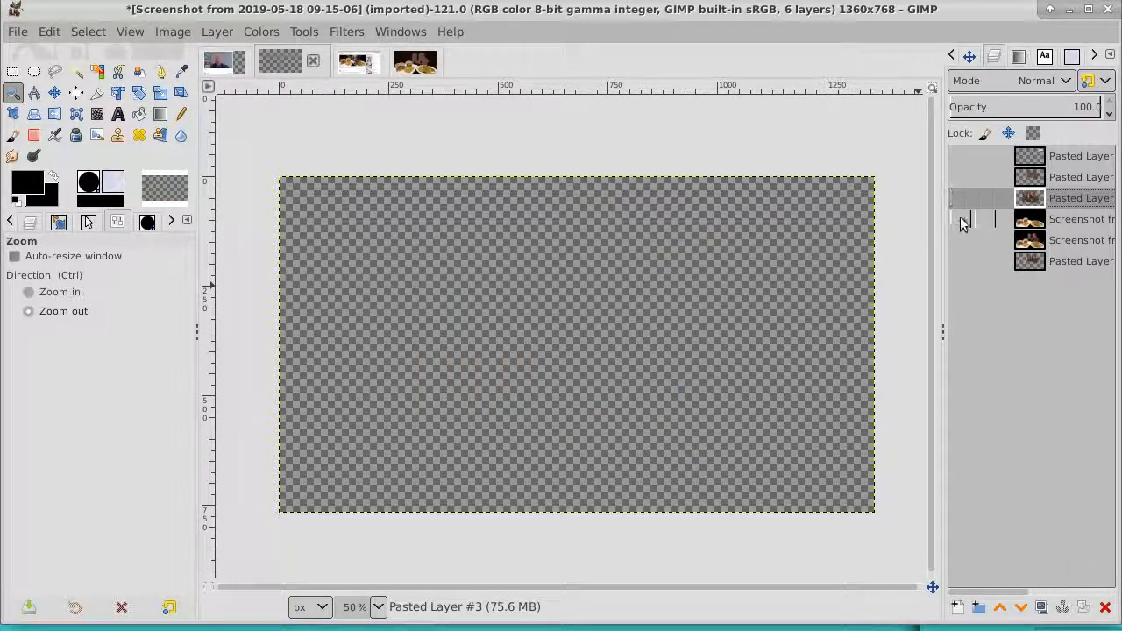
pyautogui.click(960, 220)
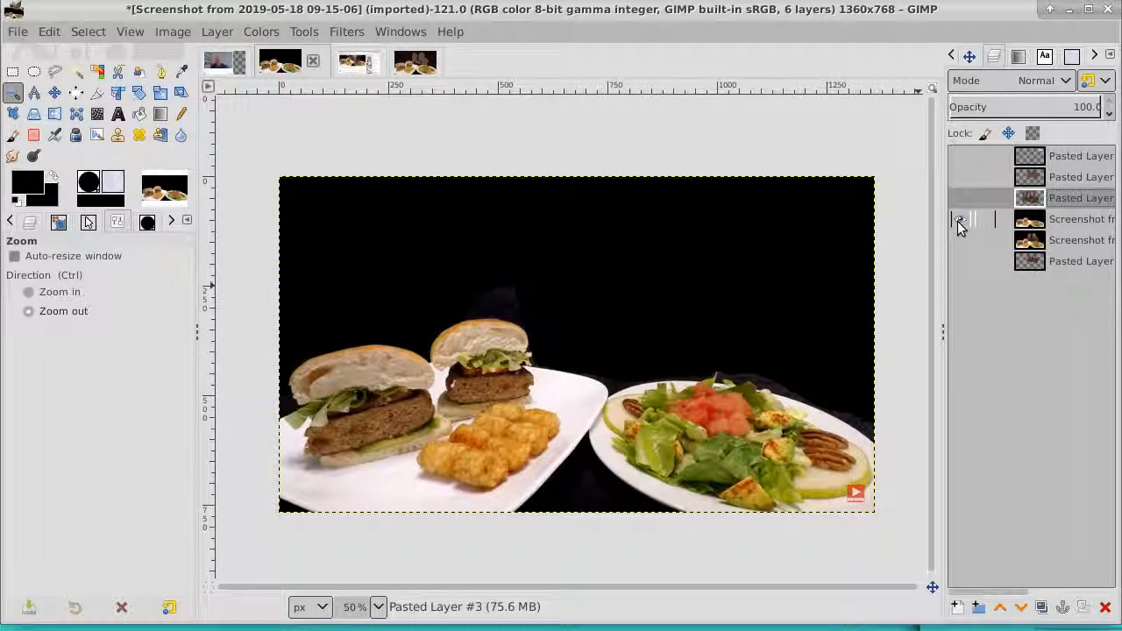
pyautogui.click(961, 204)
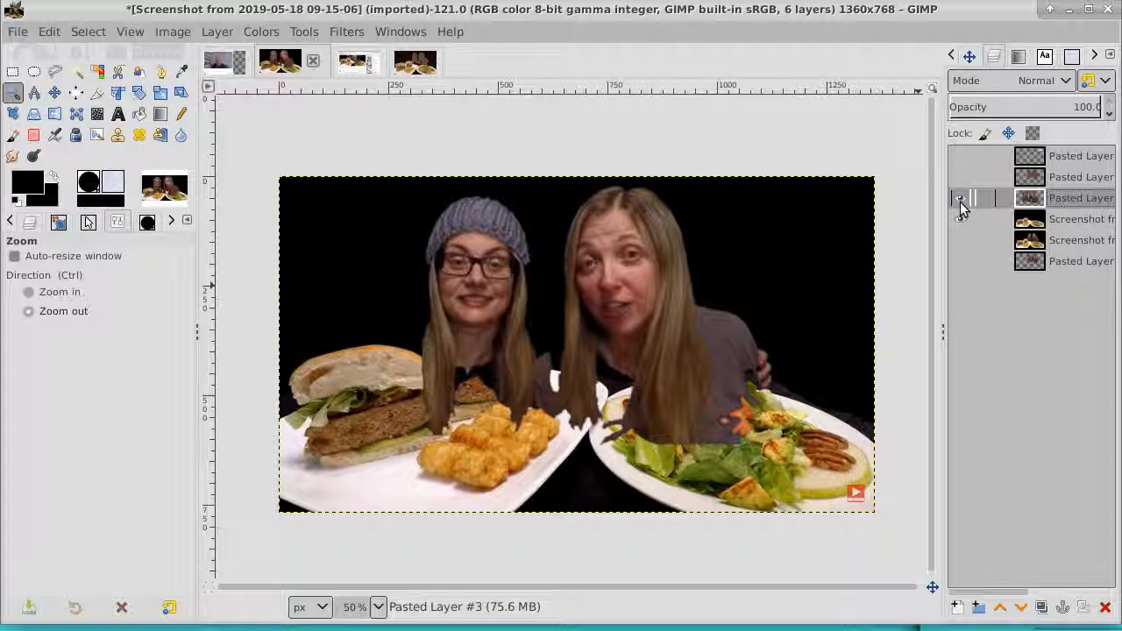
pyautogui.click(960, 201)
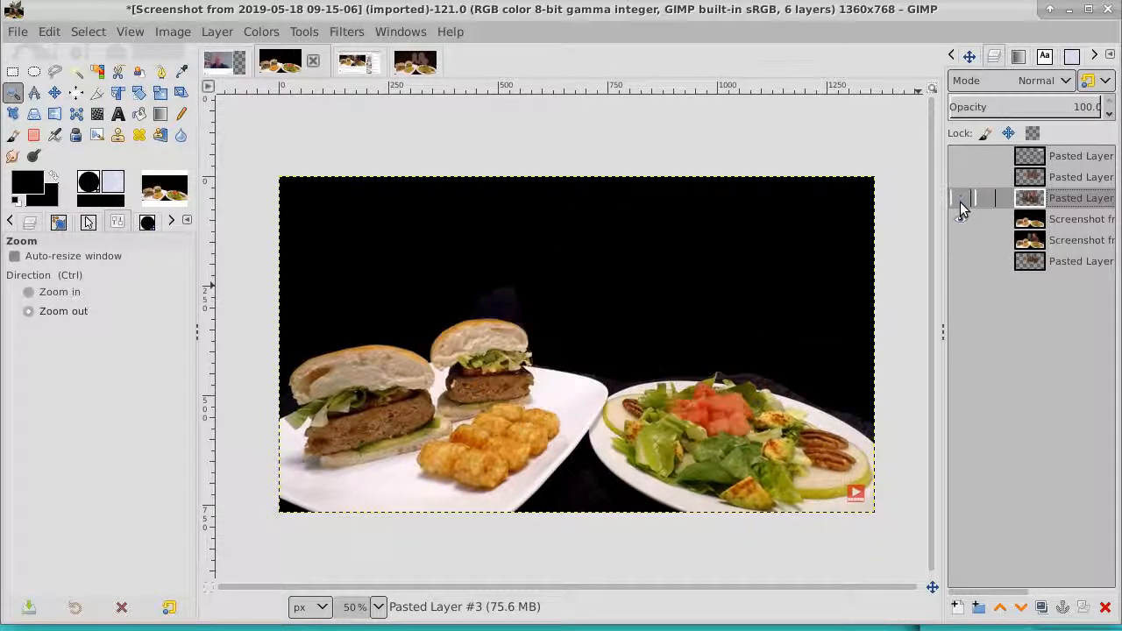
# Step: Copy the visible food photo layer and paste it as a new image
pyautogui.click(1068, 220)
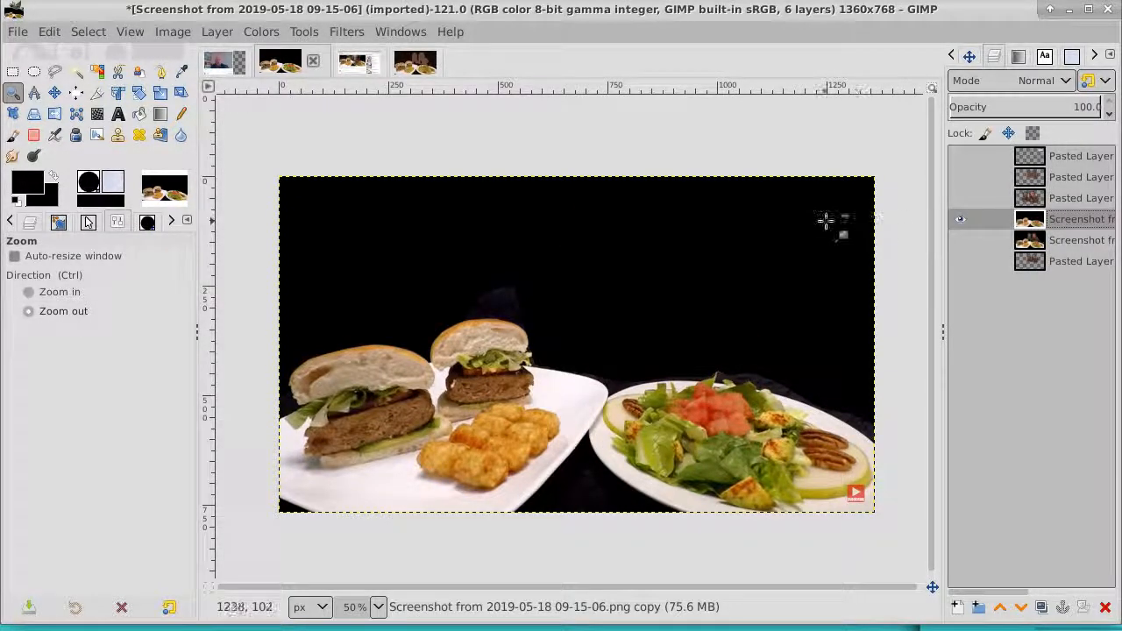
pyautogui.click(50, 36)
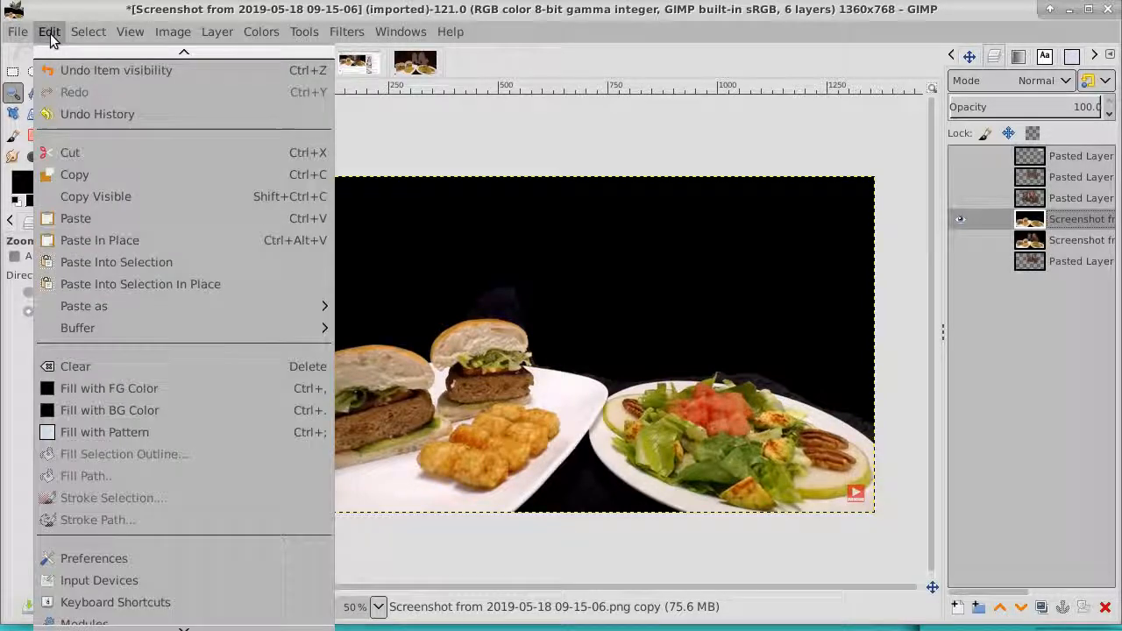
pyautogui.click(79, 174)
pyautogui.click(48, 34)
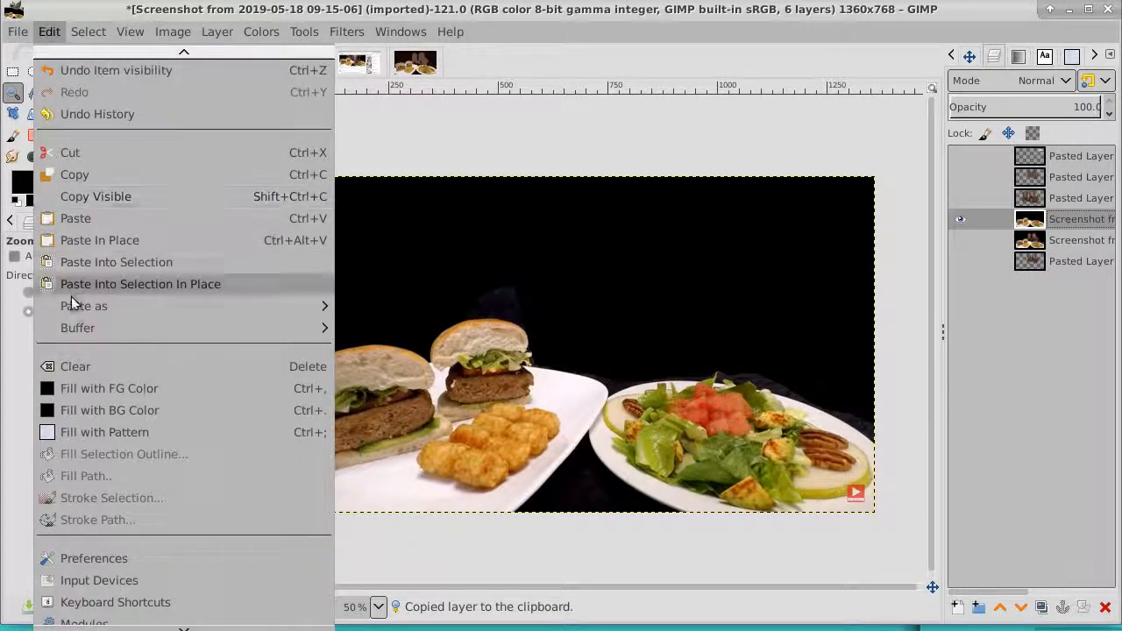
pyautogui.moveTo(146, 306)
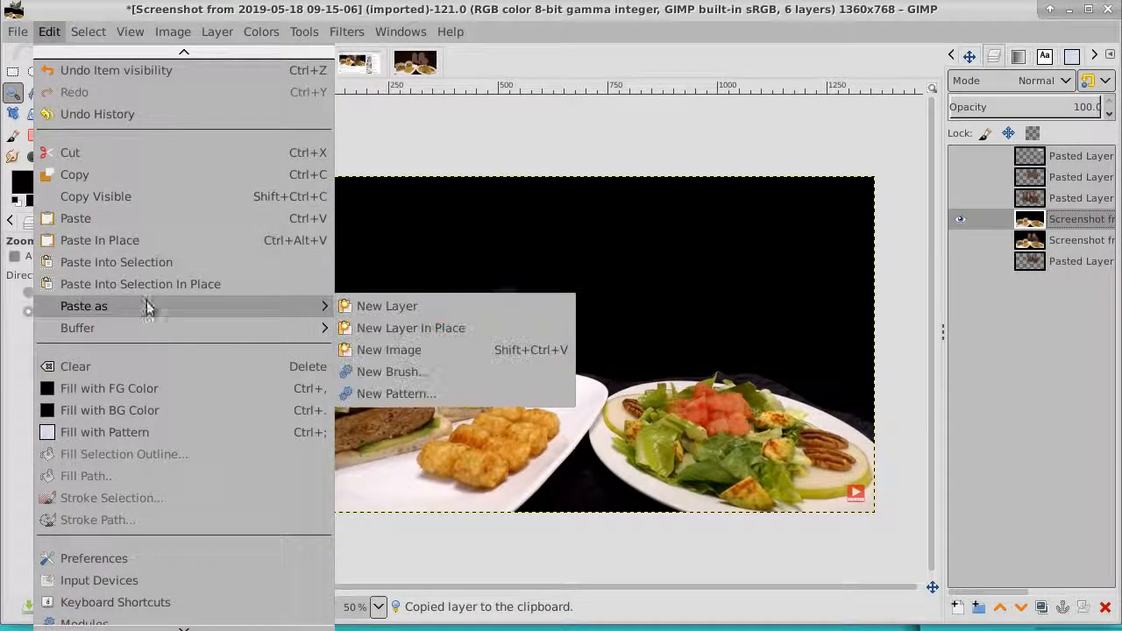
pyautogui.click(396, 349)
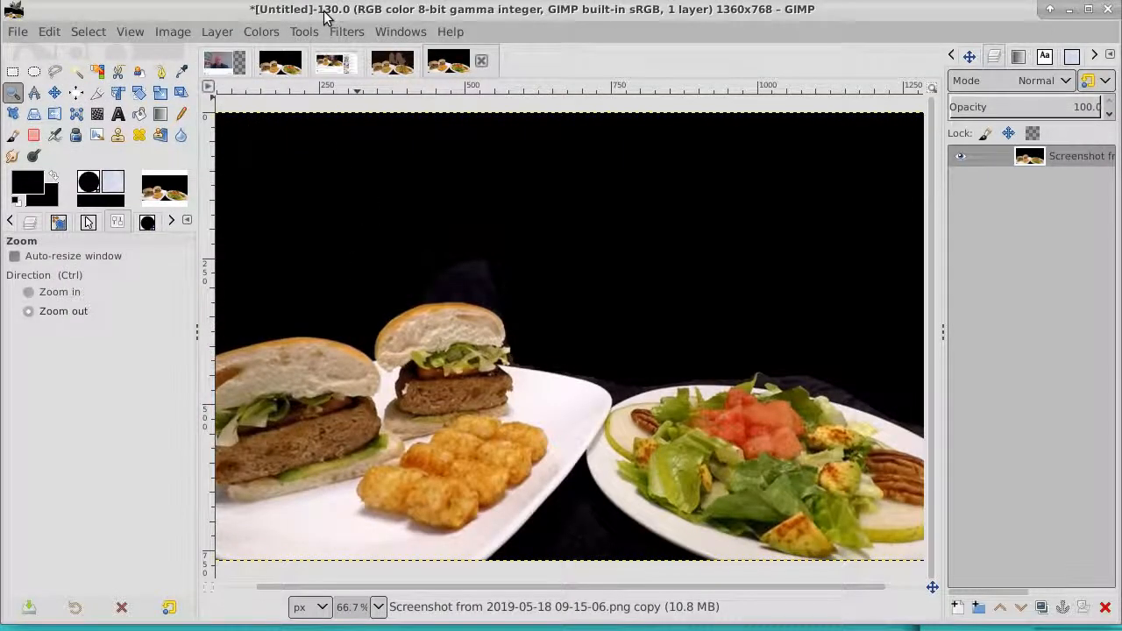
# Step: Convert the new image to indexed colors with a small generated optimum palette and no color dithering
pyautogui.click(219, 36)
pyautogui.moveTo(172, 32)
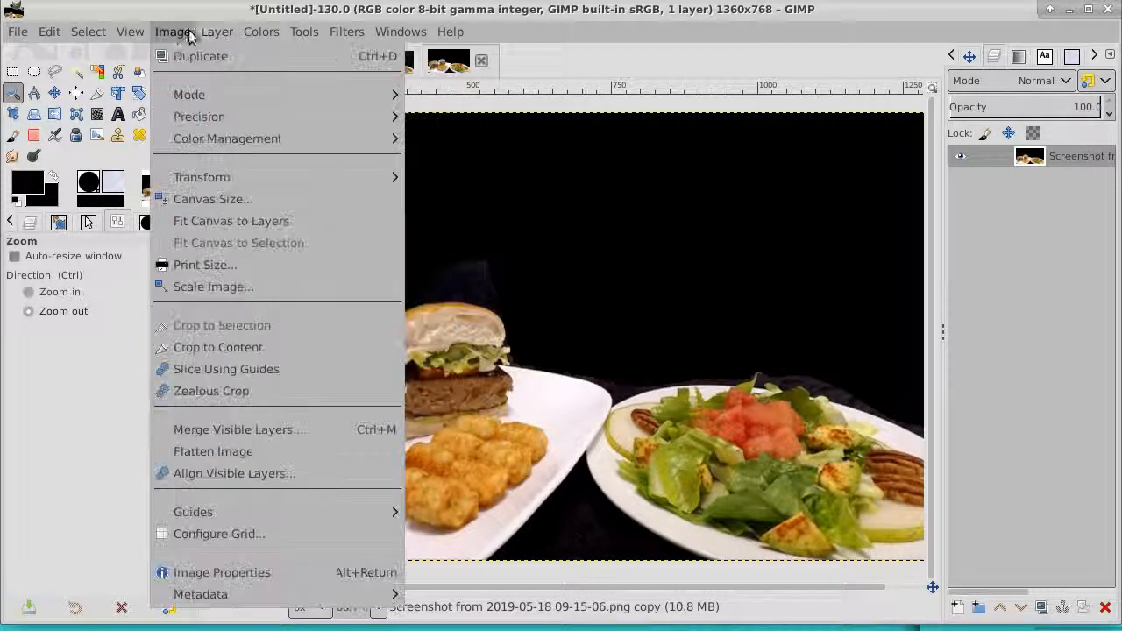
pyautogui.moveTo(228, 95)
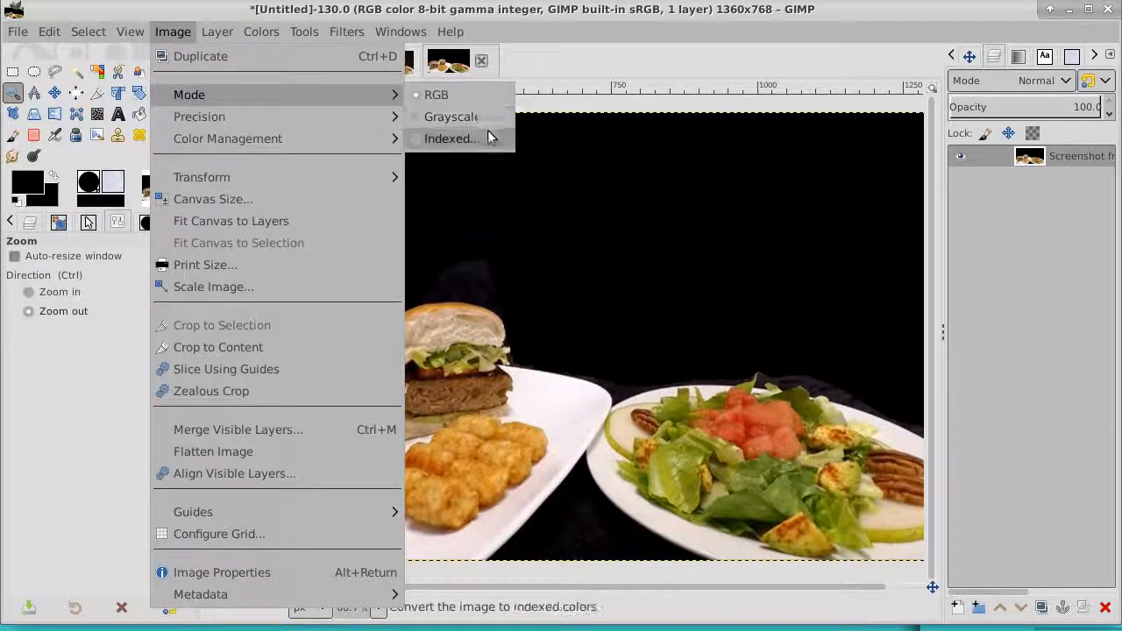
pyautogui.click(457, 137)
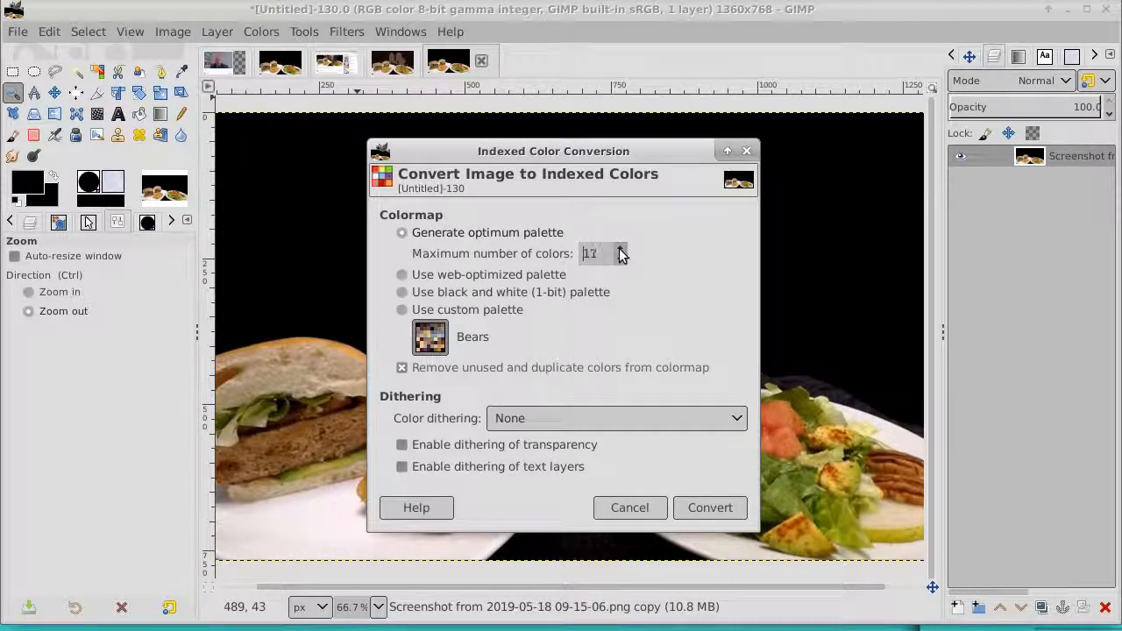
pyautogui.scroll(-5, 621, 253)
pyautogui.click(712, 508)
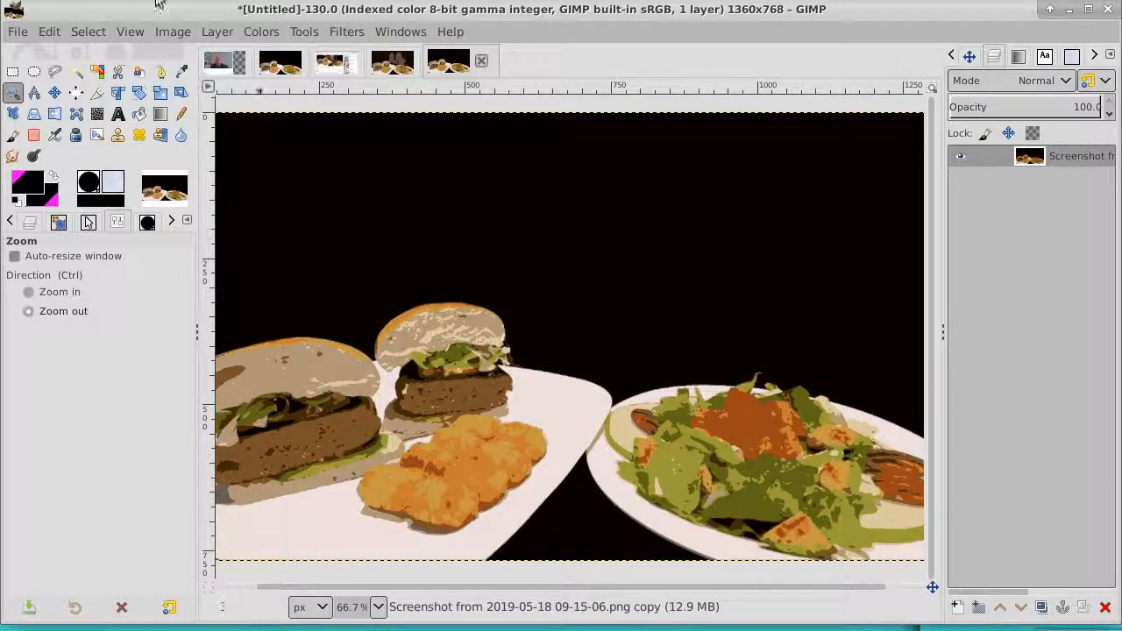
# Step: Copy the entire indexed food image and paste it as a new layer in the original layered screenshot image
pyautogui.click(89, 32)
pyautogui.click(95, 54)
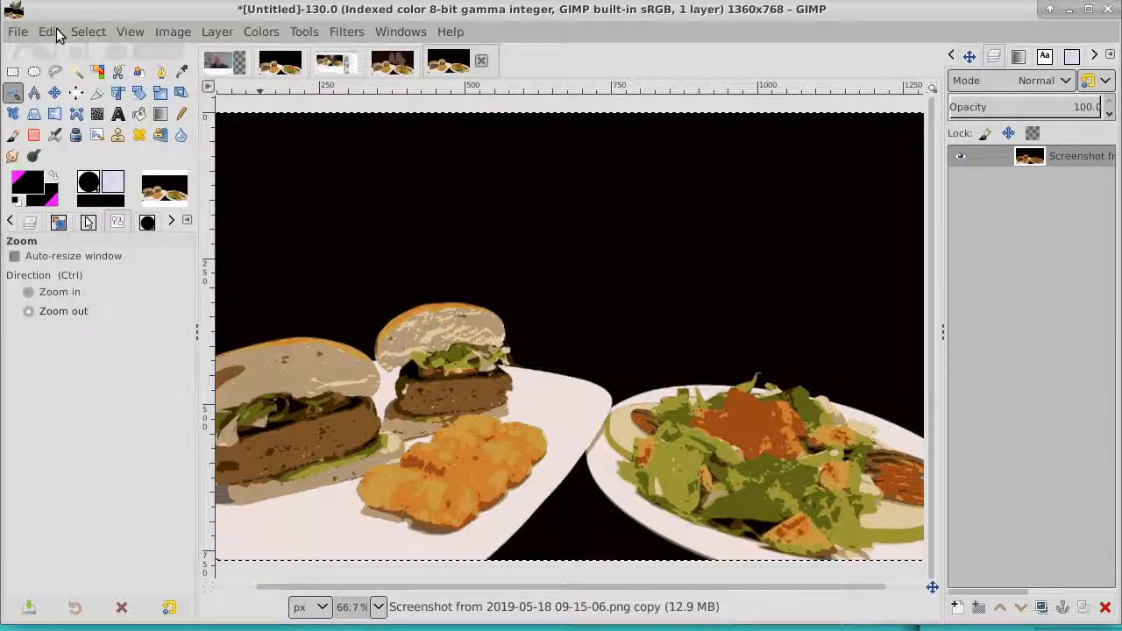
pyautogui.click(49, 32)
pyautogui.click(65, 172)
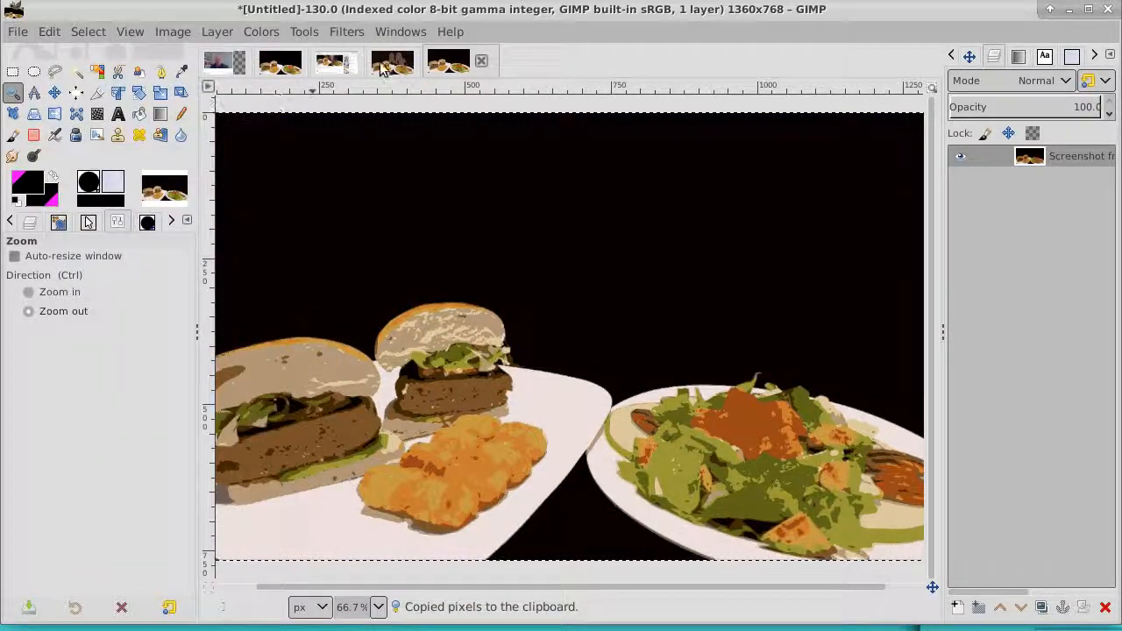
pyautogui.click(287, 65)
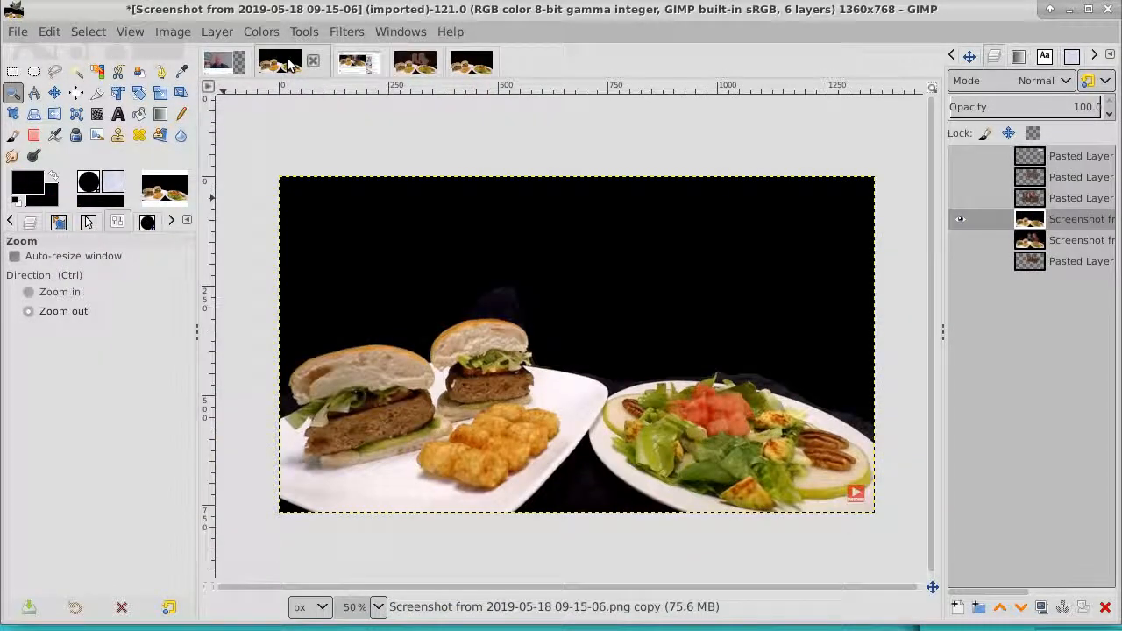
pyautogui.click(49, 31)
pyautogui.moveTo(93, 306)
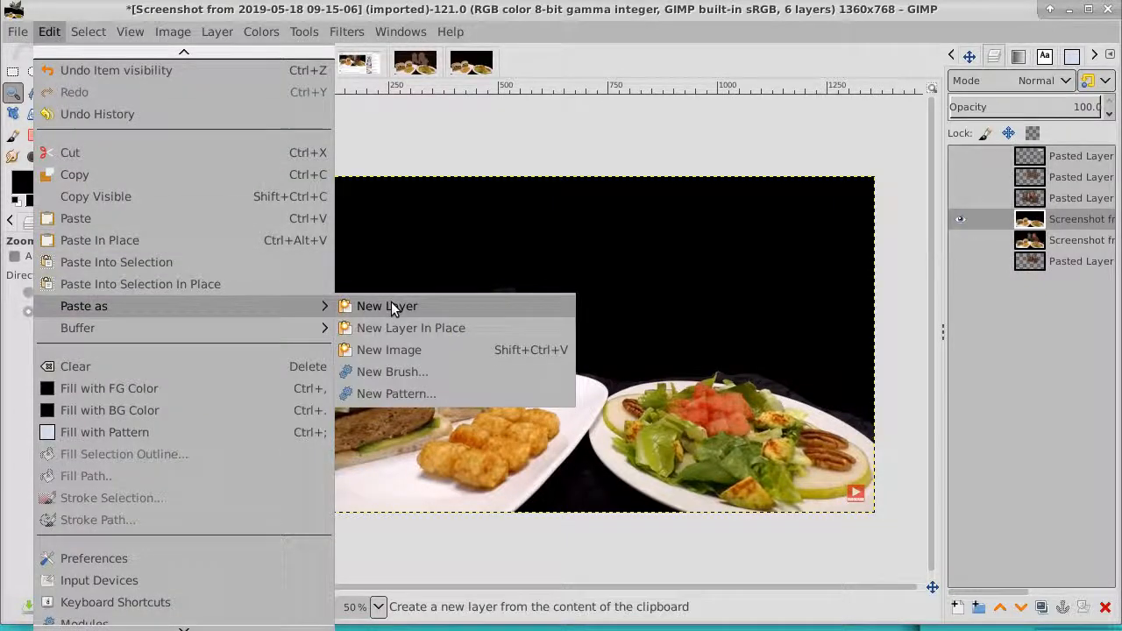
pyautogui.click(368, 306)
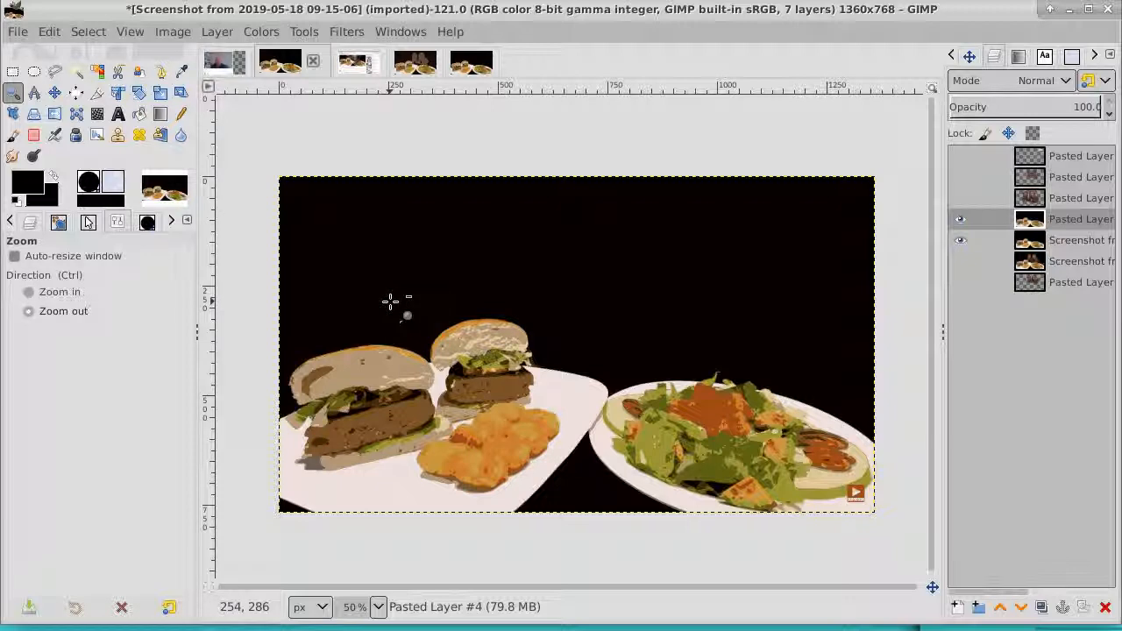
# Step: Add a transparent 1360 x 768 px layer directly above the food photo layer and fill it with black
pyautogui.click(1033, 244)
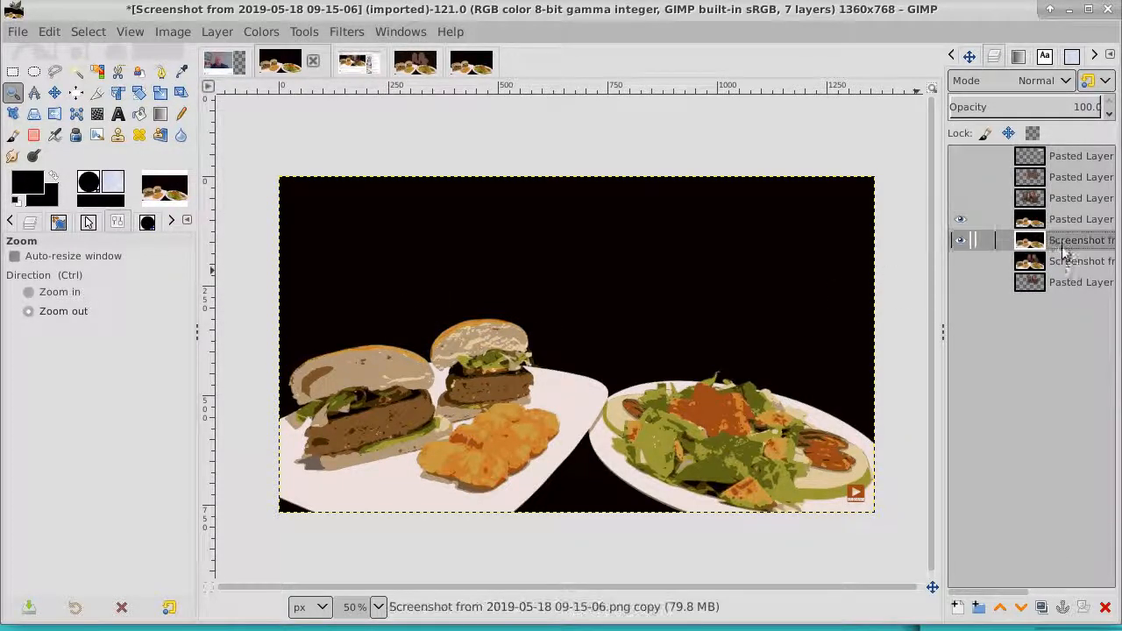
pyautogui.click(957, 607)
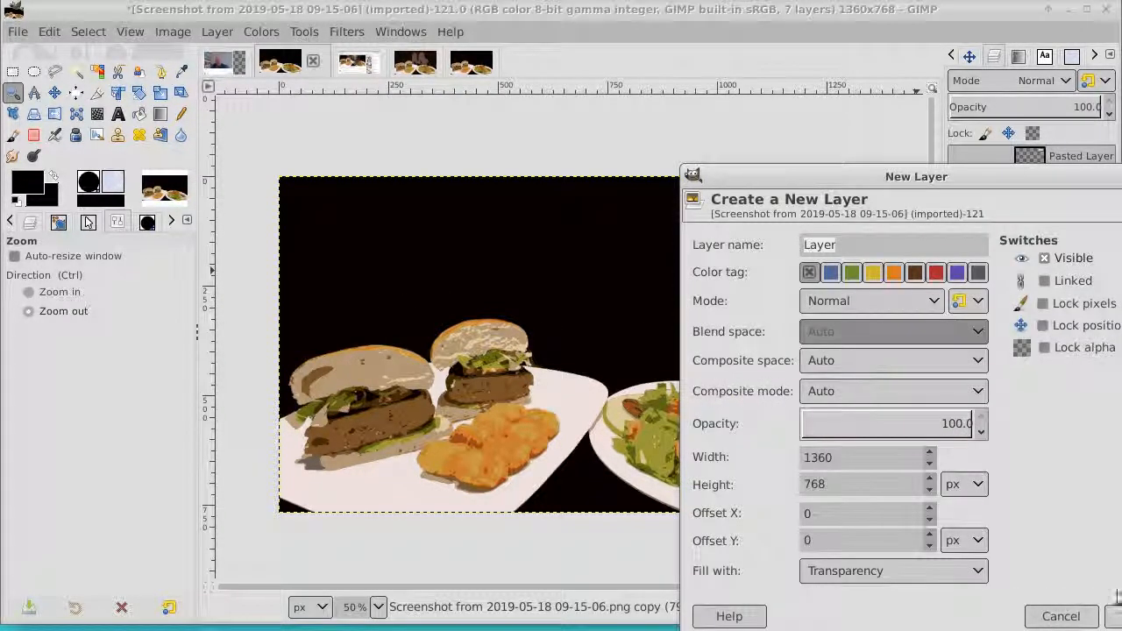
pyautogui.press('Return')
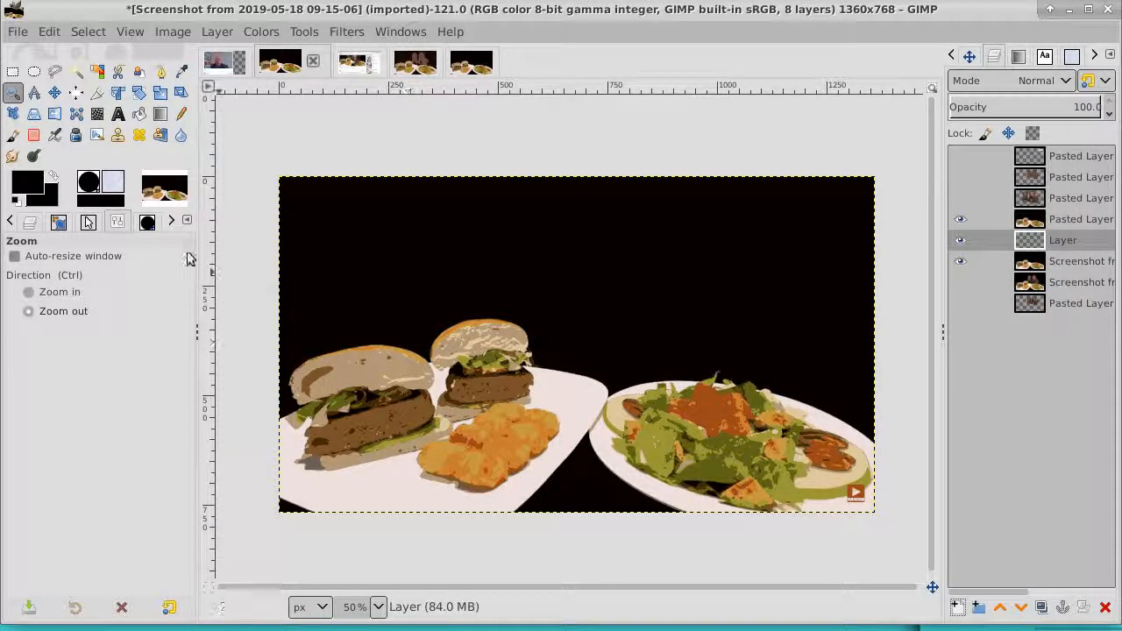
pyautogui.click(140, 115)
pyautogui.click(1108, 243)
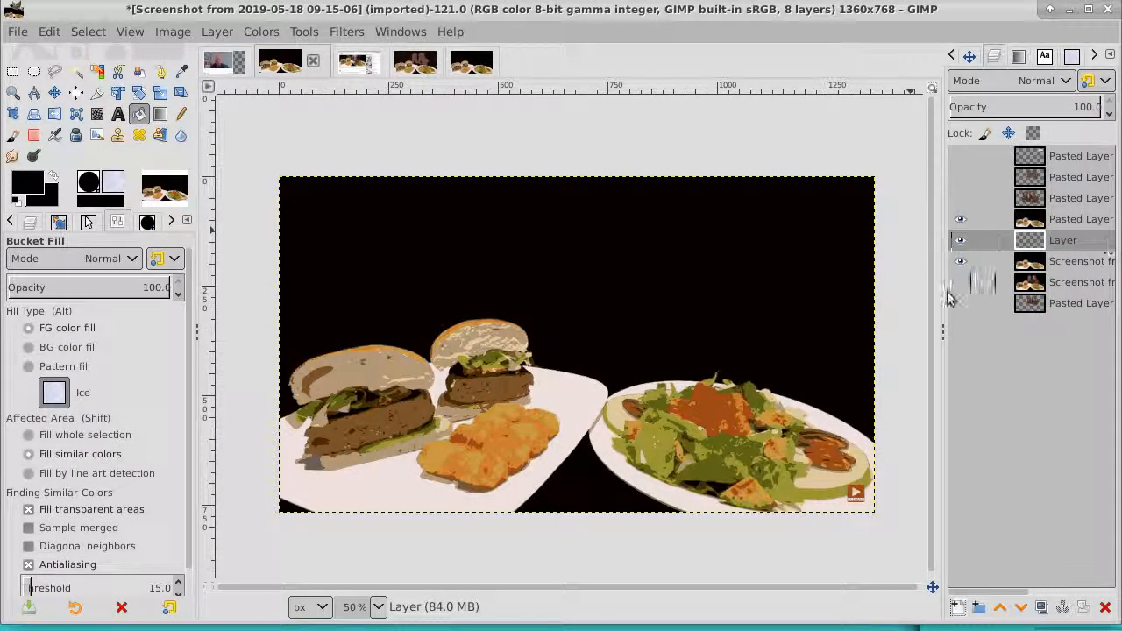
pyautogui.click(701, 359)
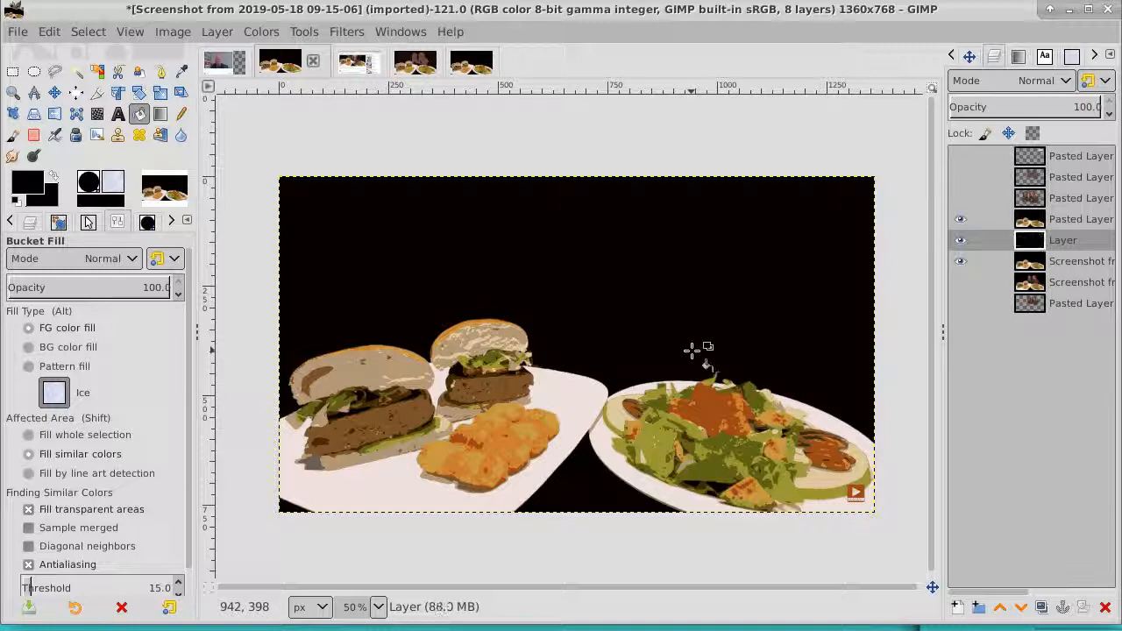
# Step: Lower the opacity of the pasted indexed-color food layer to about 47
pyautogui.click(1083, 221)
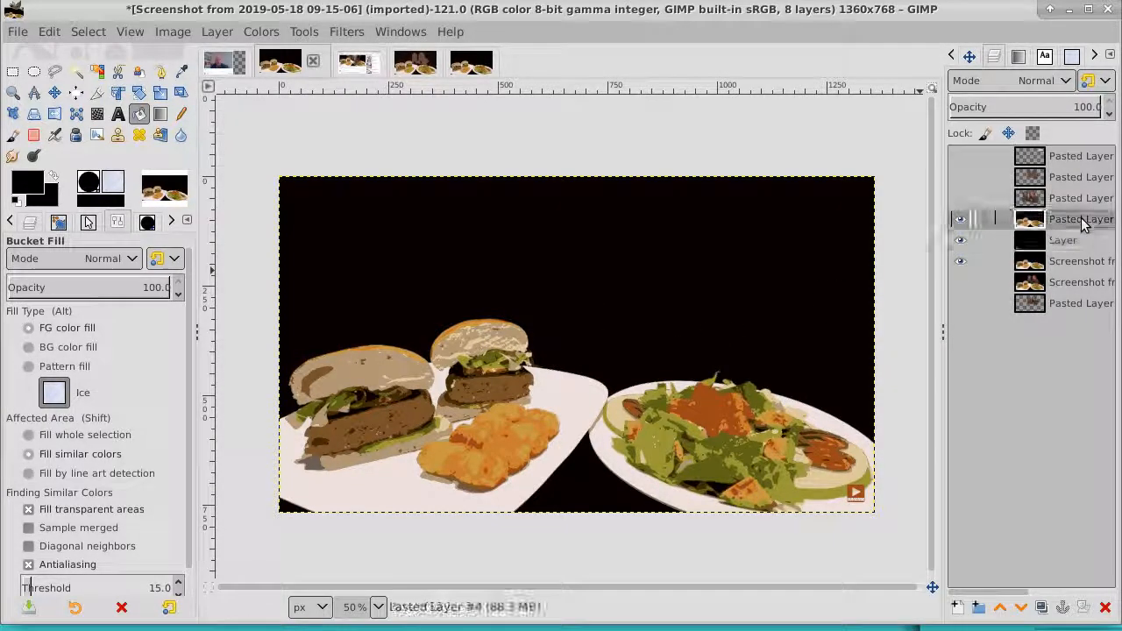
pyautogui.click(959, 221)
pyautogui.click(959, 221)
pyautogui.moveTo(1079, 107); pyautogui.dragTo(1022, 120)
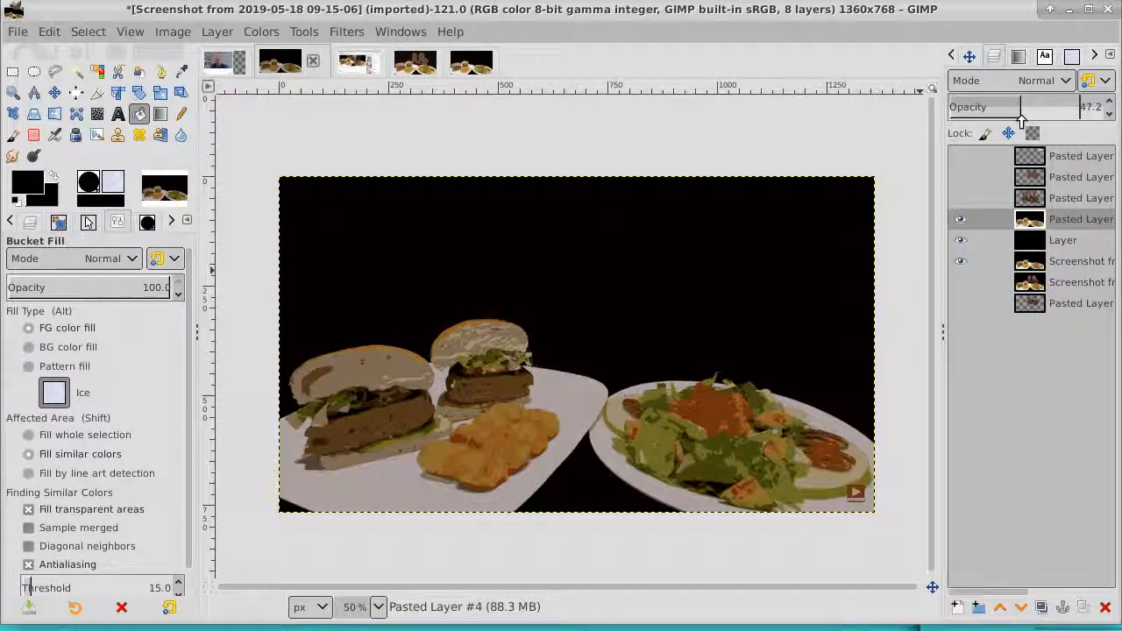
# Step: Show the layer with the two figure cut-outs directly above the indexed food layer and make it active
pyautogui.click(962, 200)
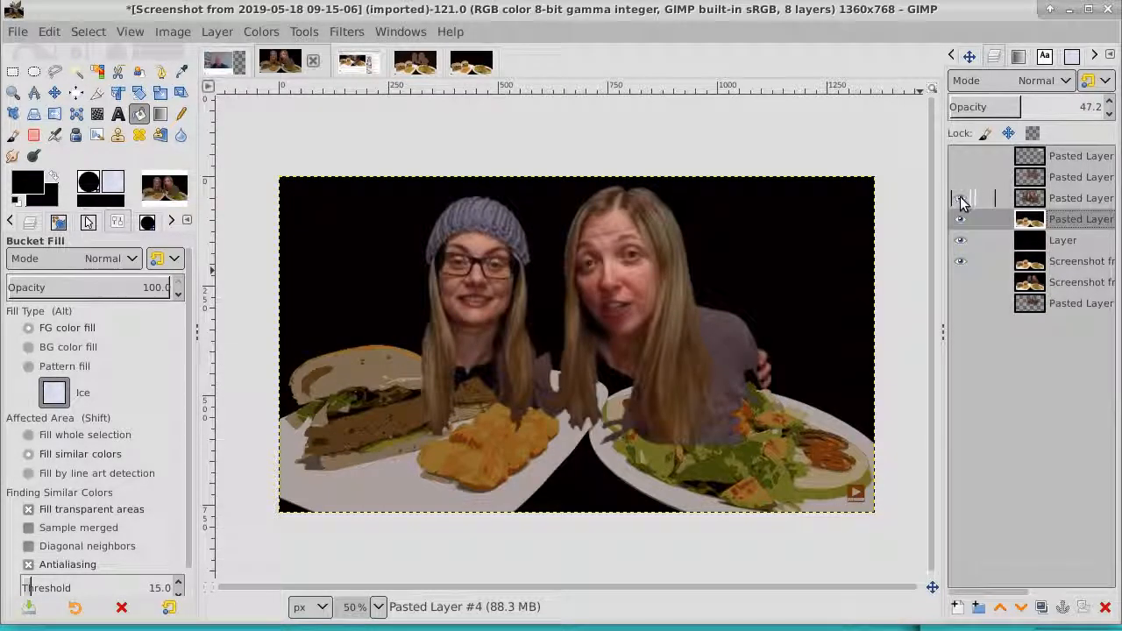
pyautogui.click(1064, 201)
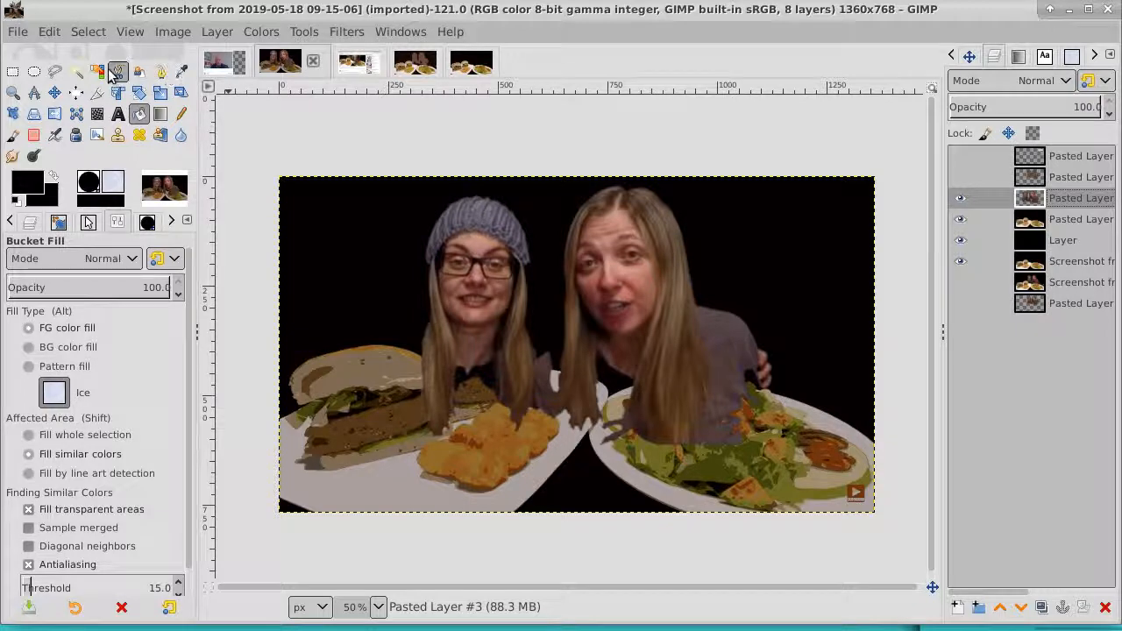
pyautogui.click(73, 72)
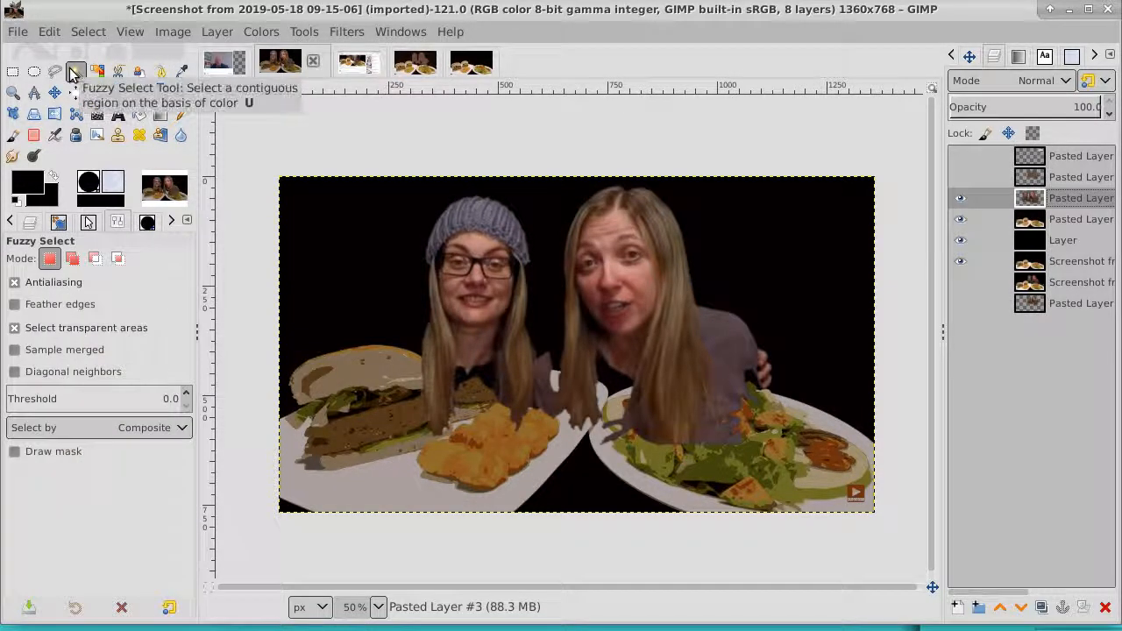
pyautogui.click(96, 71)
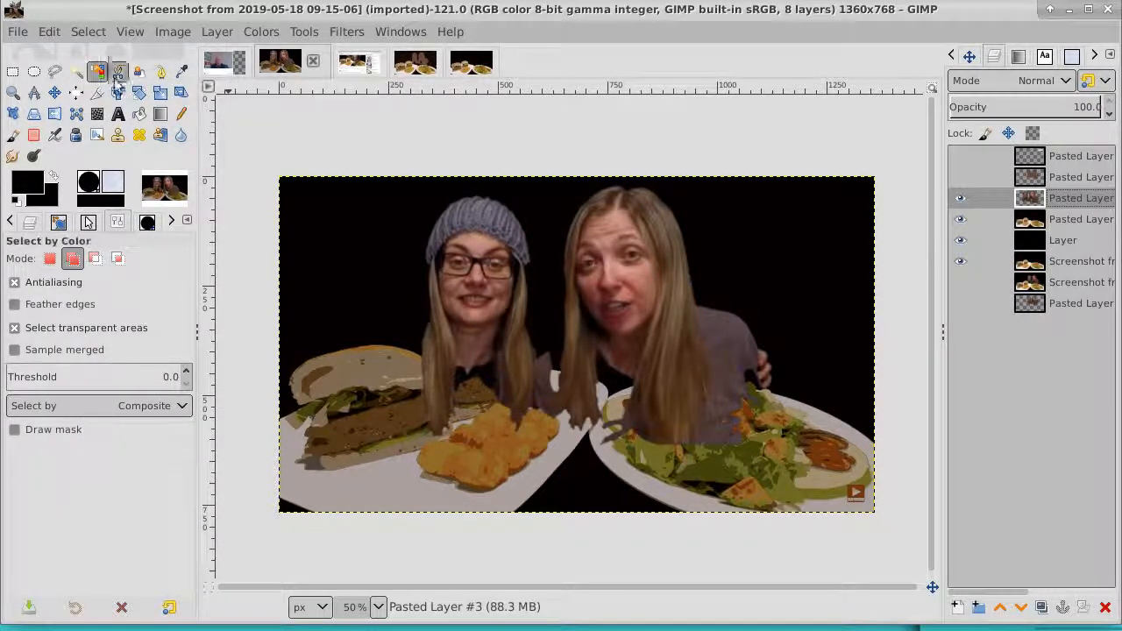
pyautogui.click(317, 210)
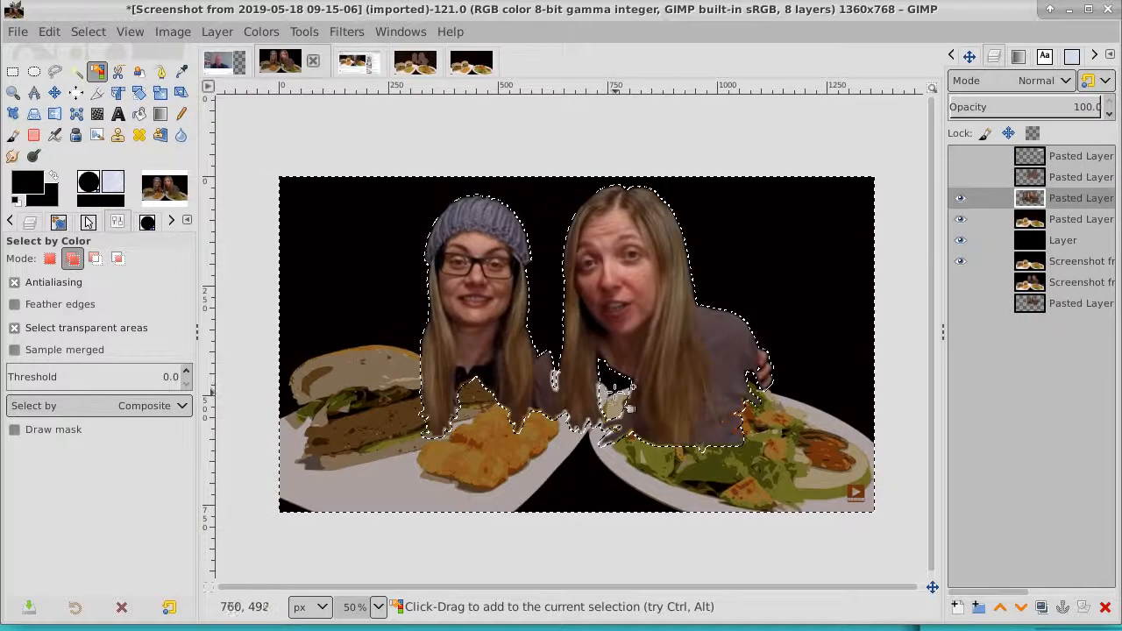
pyautogui.click(89, 32)
pyautogui.click(94, 78)
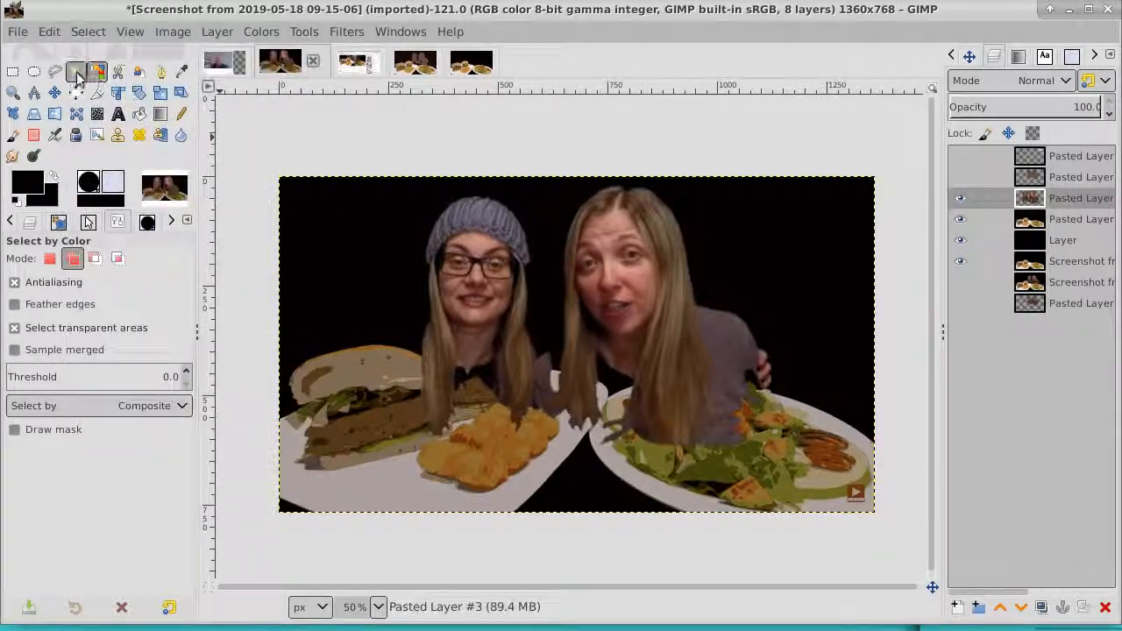
# Step: Fuzzy-select the contiguous transparent area around the two figures on the cut-out layer with threshold 0
pyautogui.click(75, 71)
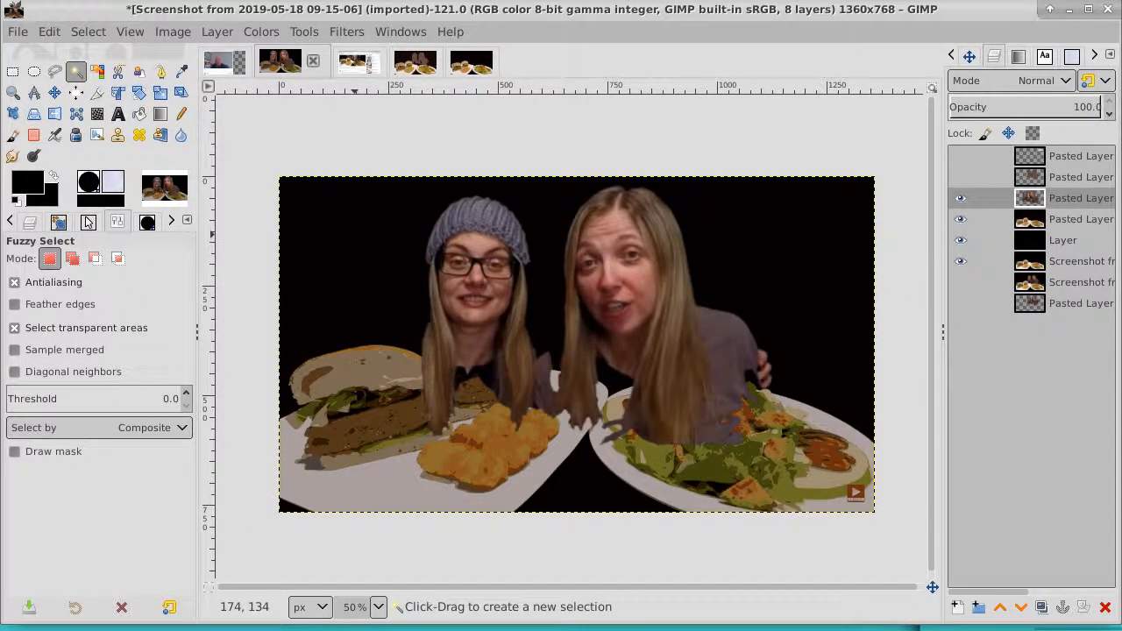
pyautogui.click(355, 235)
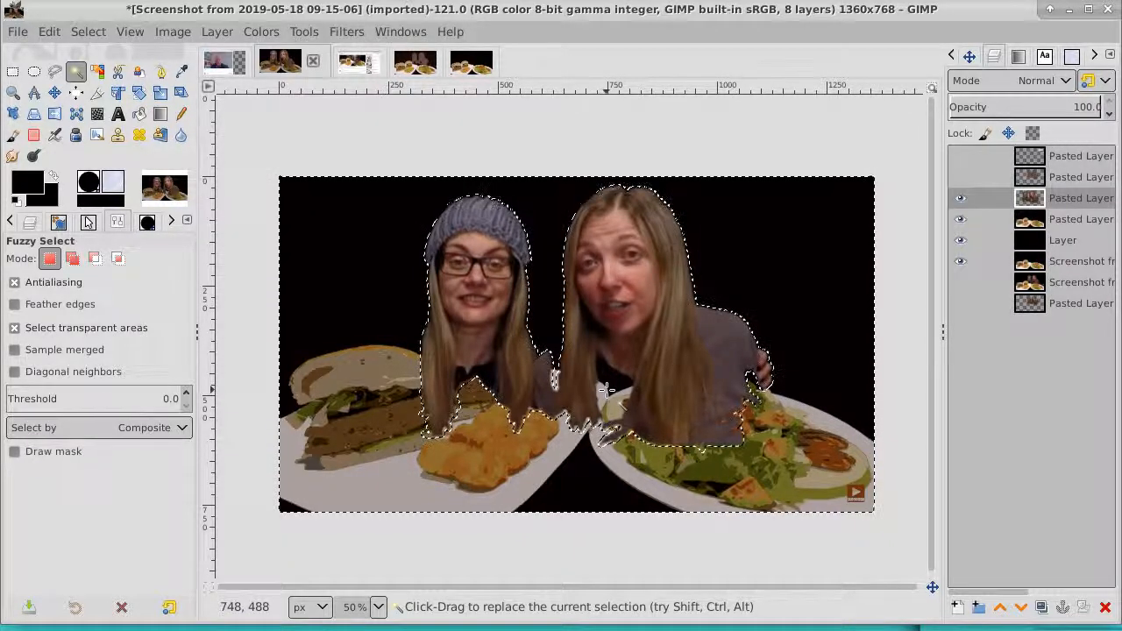
# Step: Clear the current selection and use Select by Color on the transparent area around the two women in the cutout layer
pyautogui.click(86, 32)
pyautogui.click(105, 78)
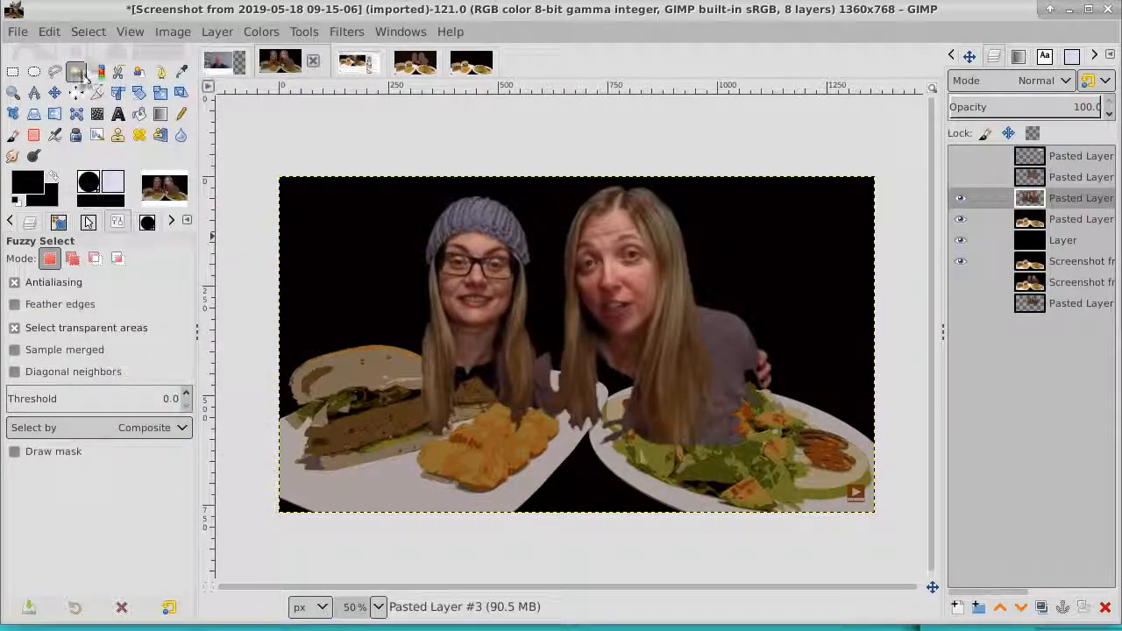
pyautogui.click(97, 71)
pyautogui.click(329, 228)
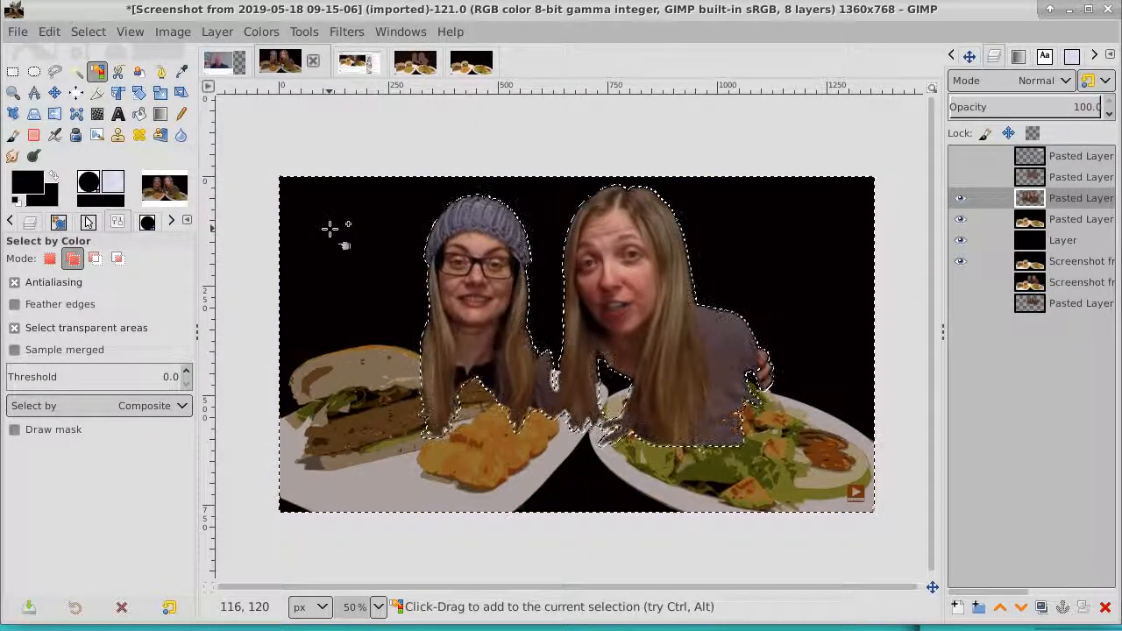
# Step: Add a new transparent layer directly above the visible pasted plates layer and invert the selection to cover the two women
pyautogui.click(1088, 225)
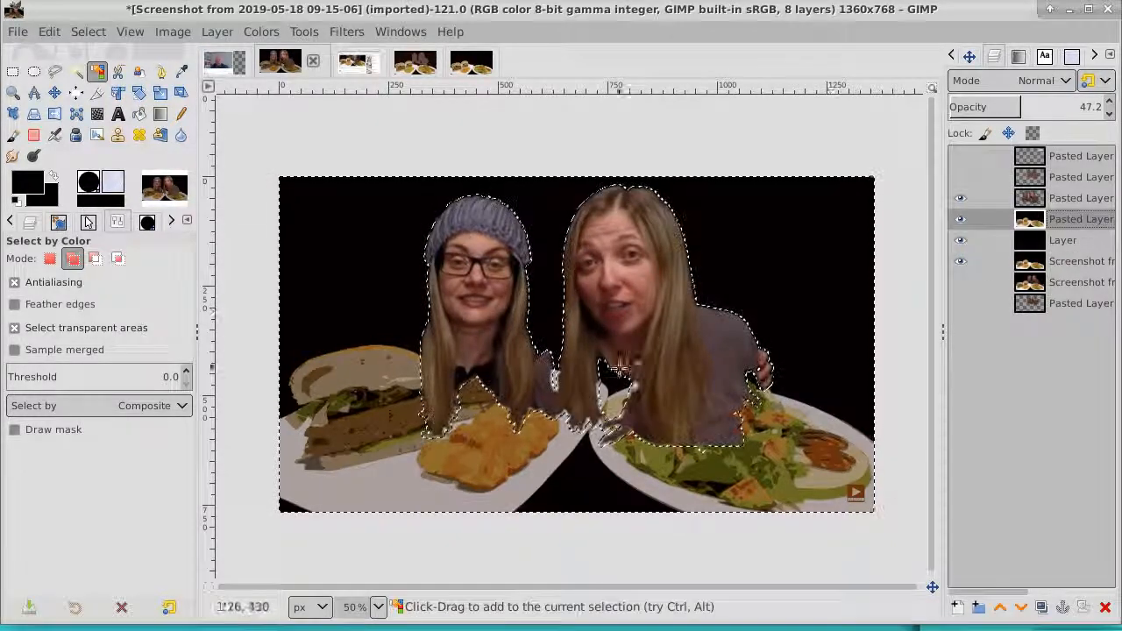
pyautogui.click(957, 612)
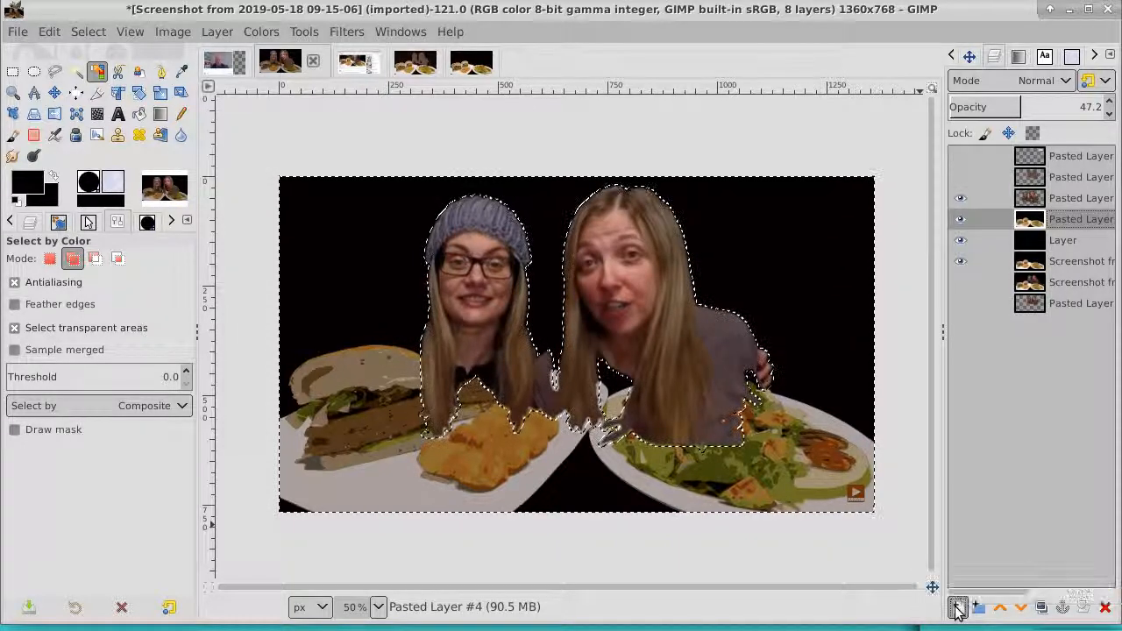
pyautogui.click(1113, 616)
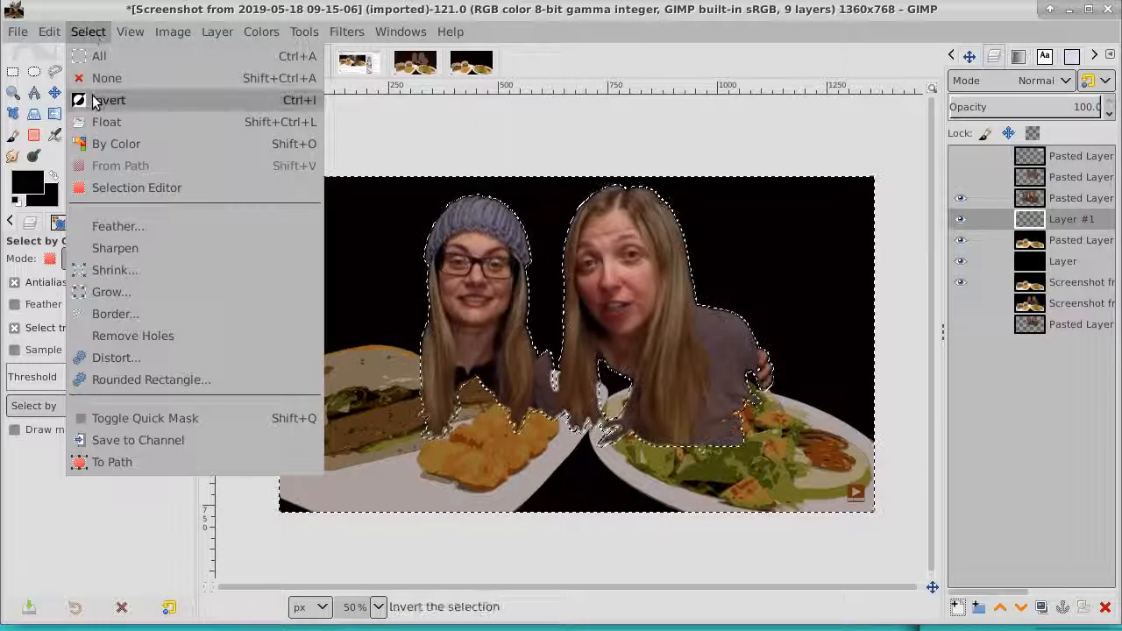
pyautogui.click(97, 100)
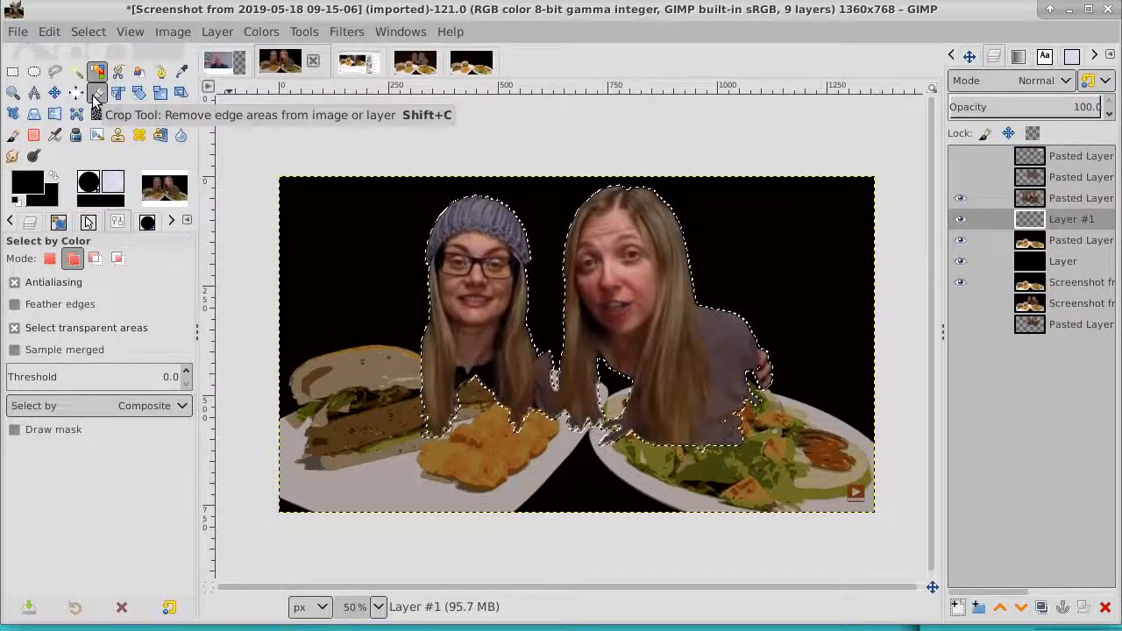
# Step: Reset the colors, switch to Bucket Fill, and set the foreground color to pale cream f9eaca
pyautogui.click(13, 202)
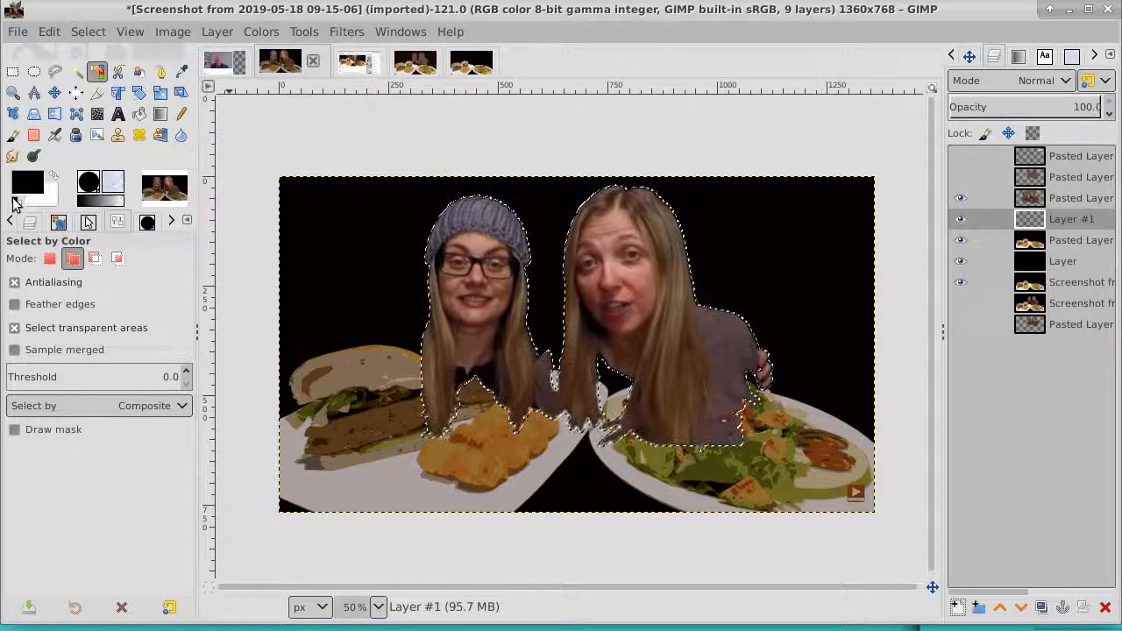
pyautogui.click(49, 176)
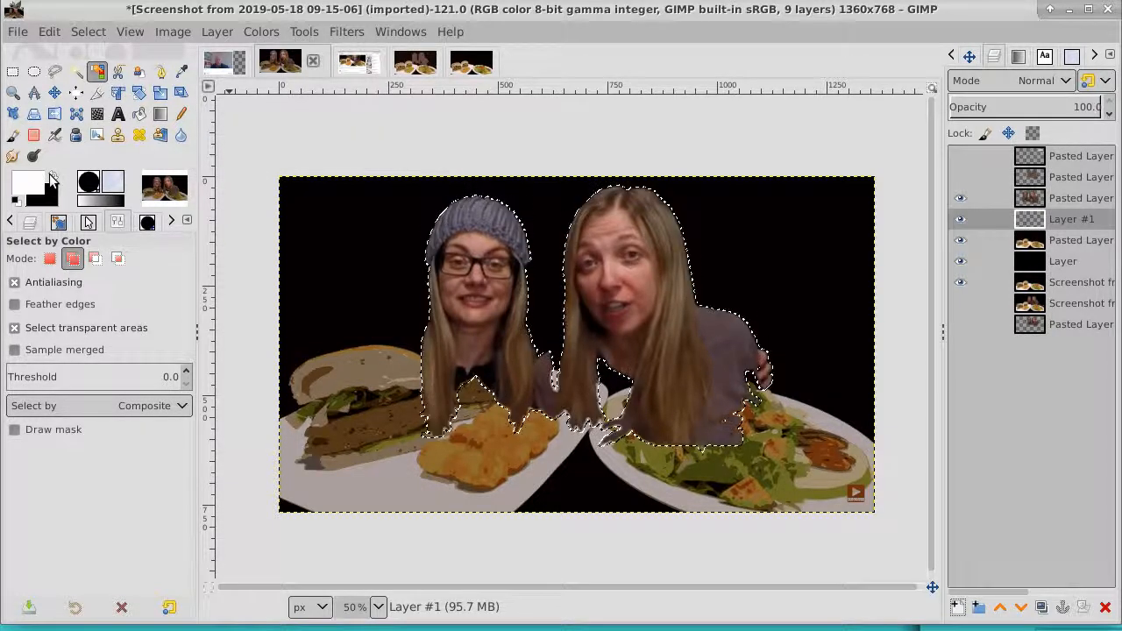
pyautogui.click(138, 114)
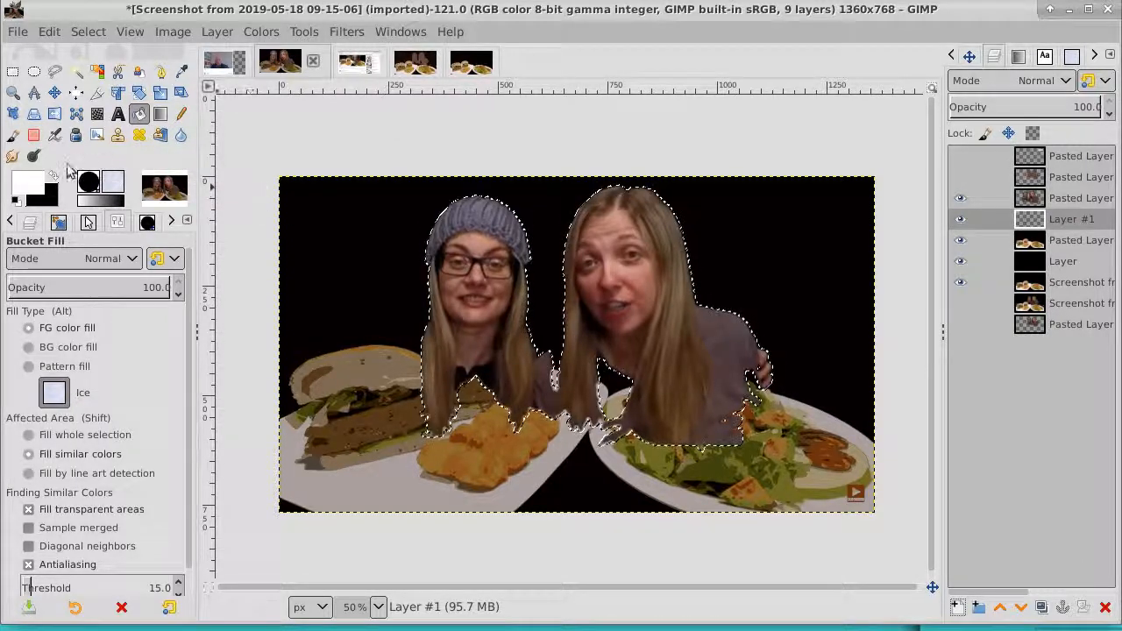
pyautogui.click(26, 186)
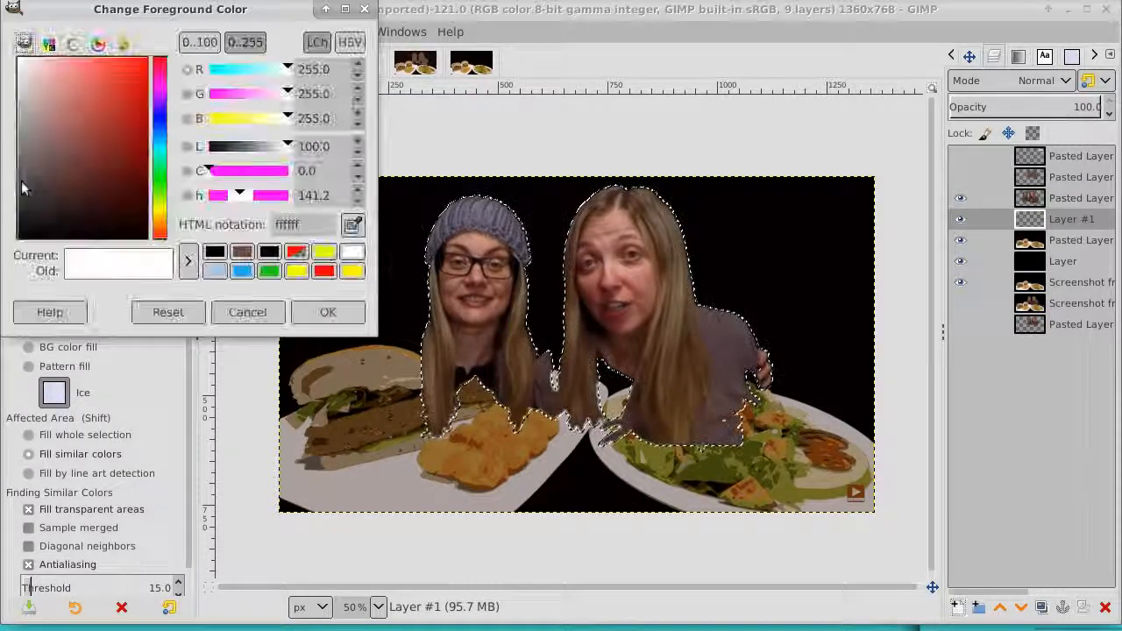
pyautogui.click(159, 216)
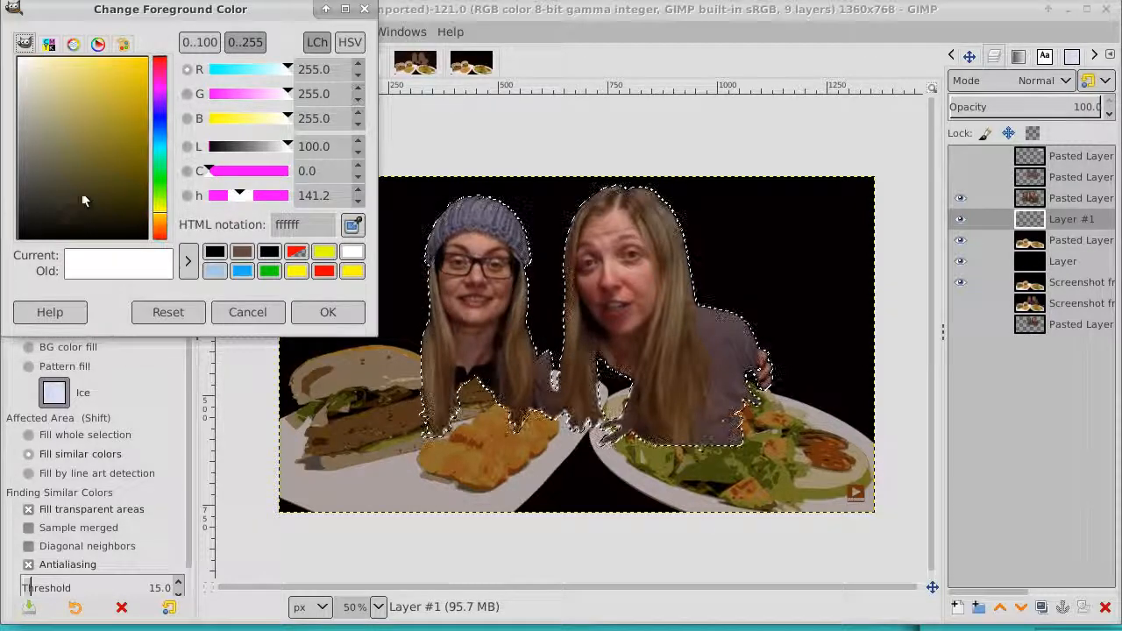
pyautogui.click(56, 93)
pyautogui.moveTo(56, 93); pyautogui.dragTo(54, 57)
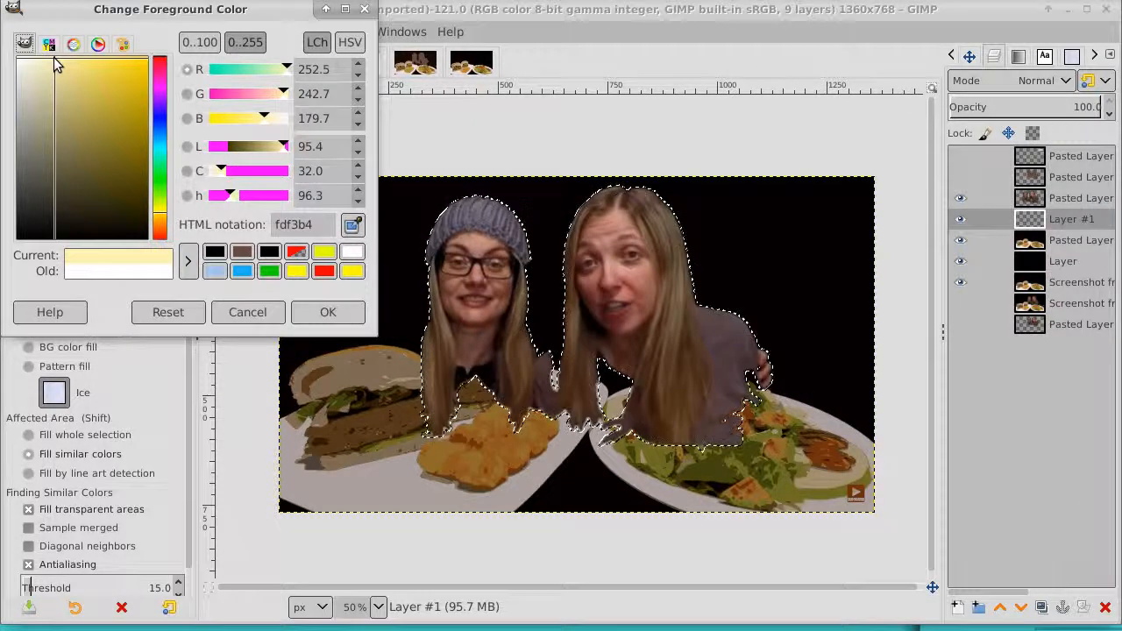
pyautogui.moveTo(160, 220); pyautogui.dragTo(160, 225)
pyautogui.moveTo(54, 73); pyautogui.dragTo(42, 66)
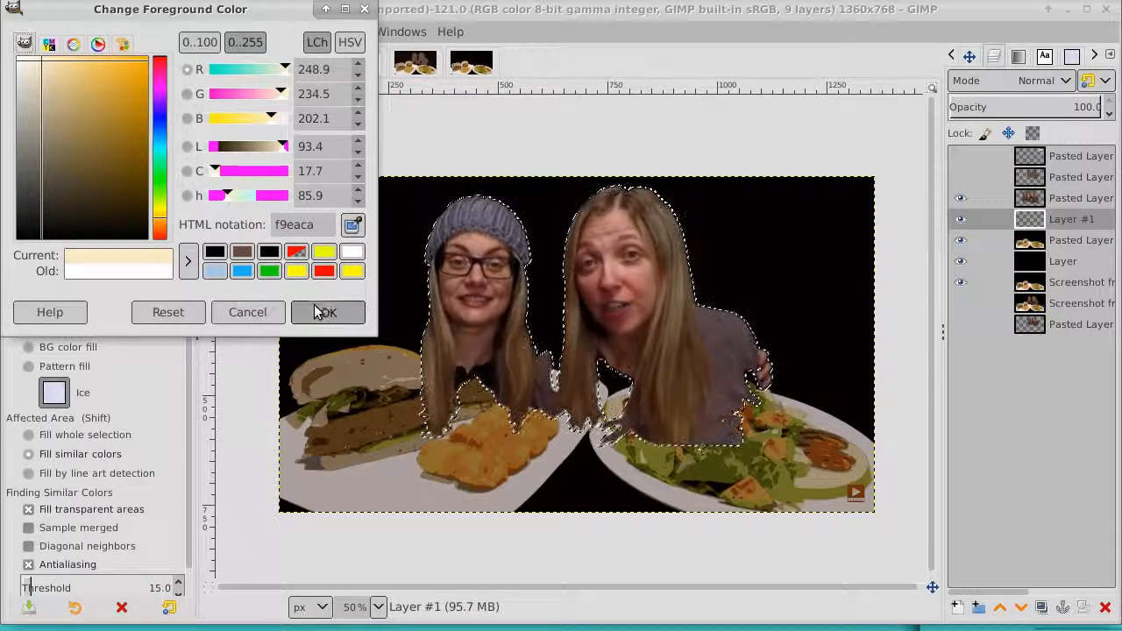
pyautogui.click(322, 312)
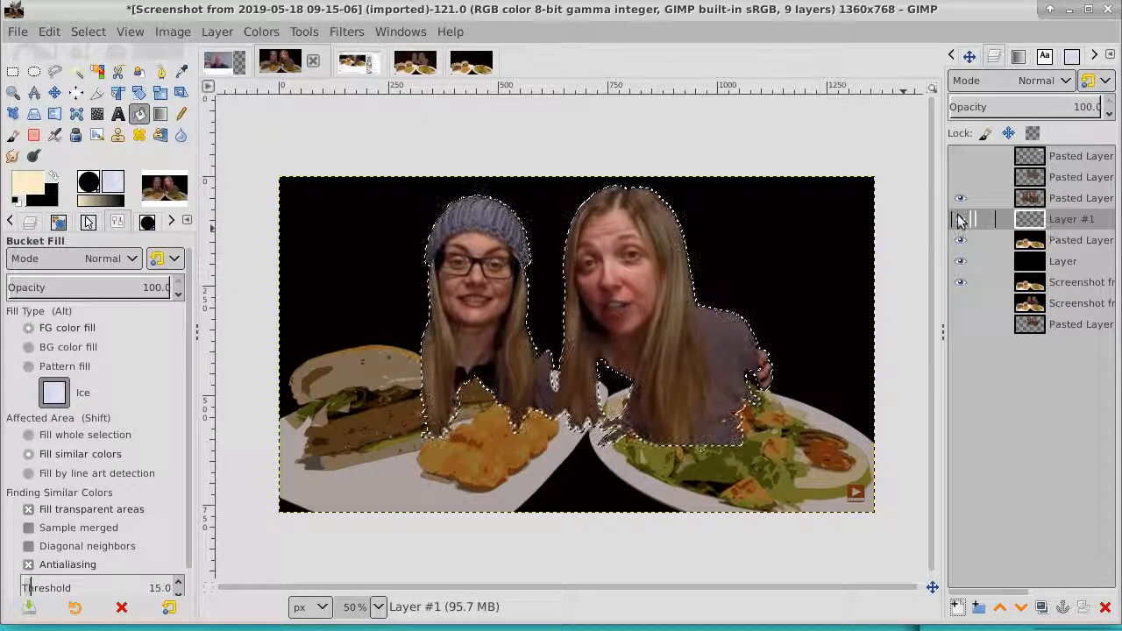
# Step: Fill the selected silhouettes on the new layer with the cream foreground color and clear the selection
pyautogui.click(621, 298)
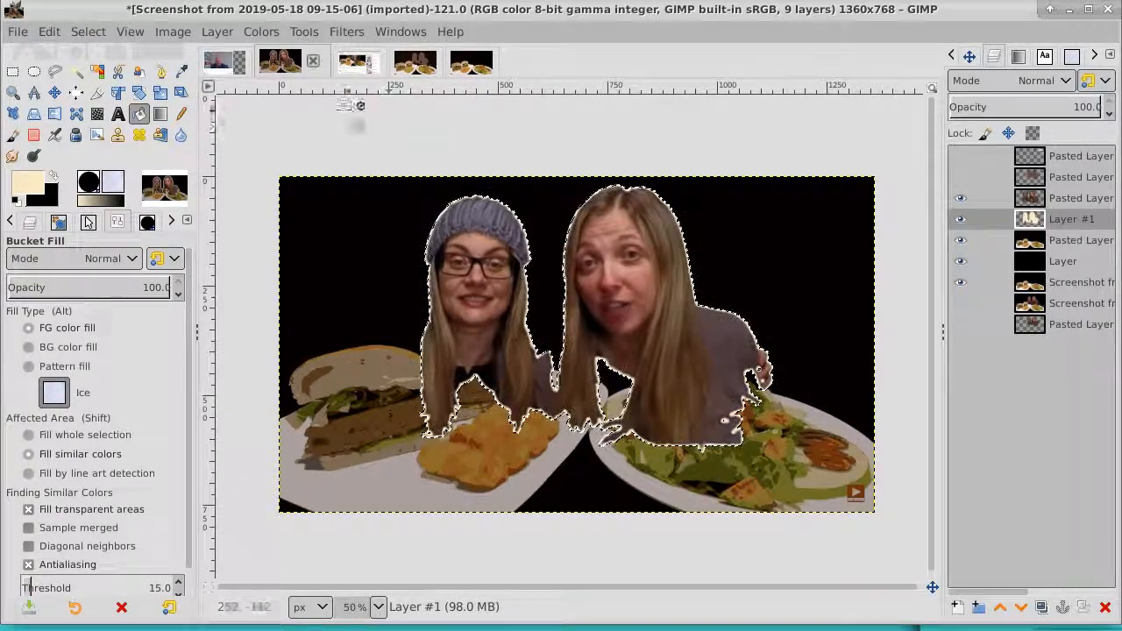
pyautogui.click(89, 31)
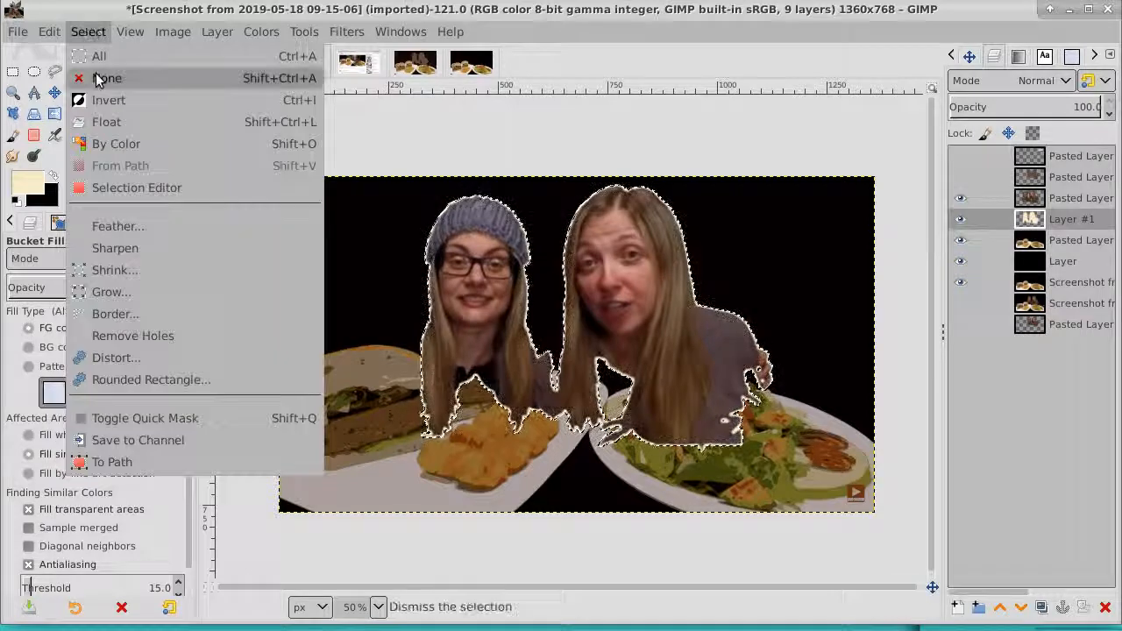
pyautogui.click(93, 71)
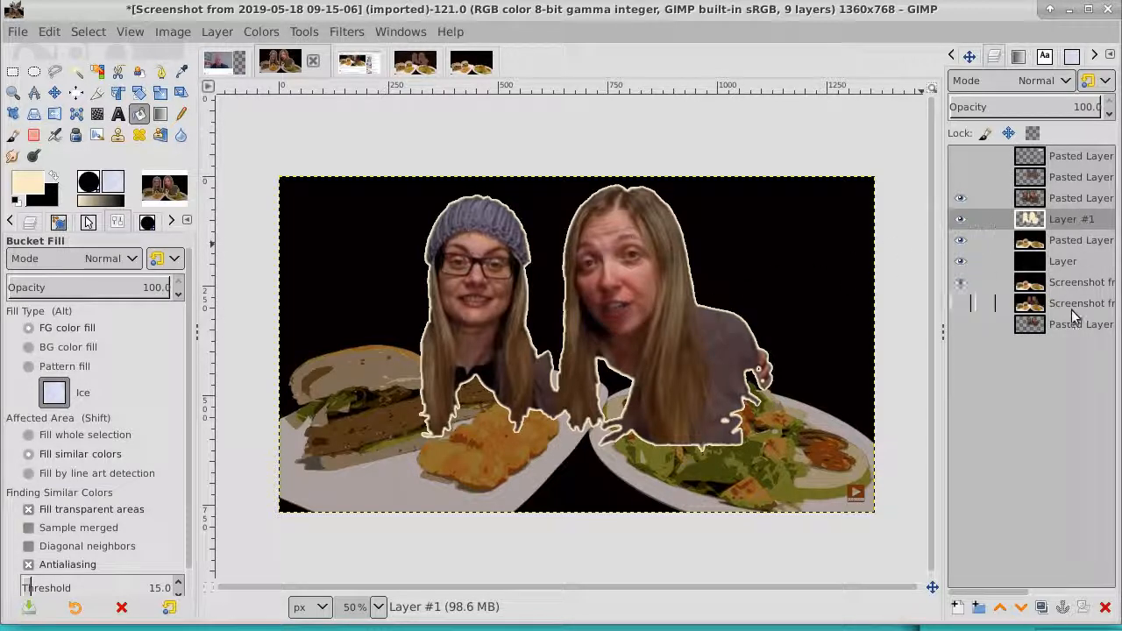
# Step: Duplicate the cream silhouette layer and apply a Gaussian Blur with increased Size X and Size Y to the lower copy, Layer #1
pyautogui.click(1042, 608)
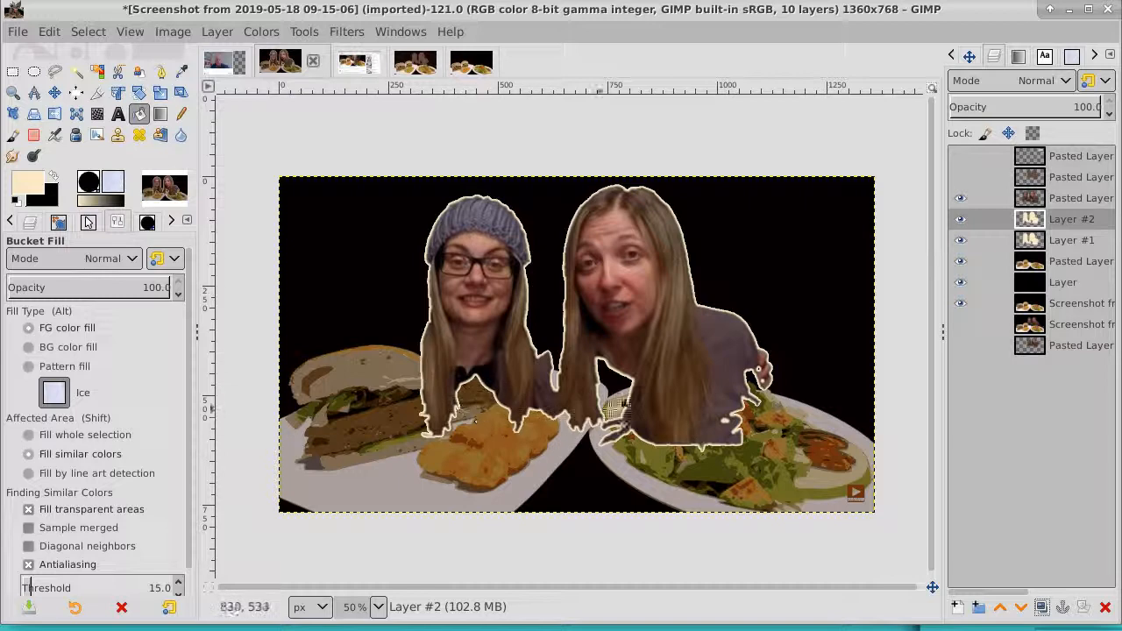
pyautogui.click(1090, 241)
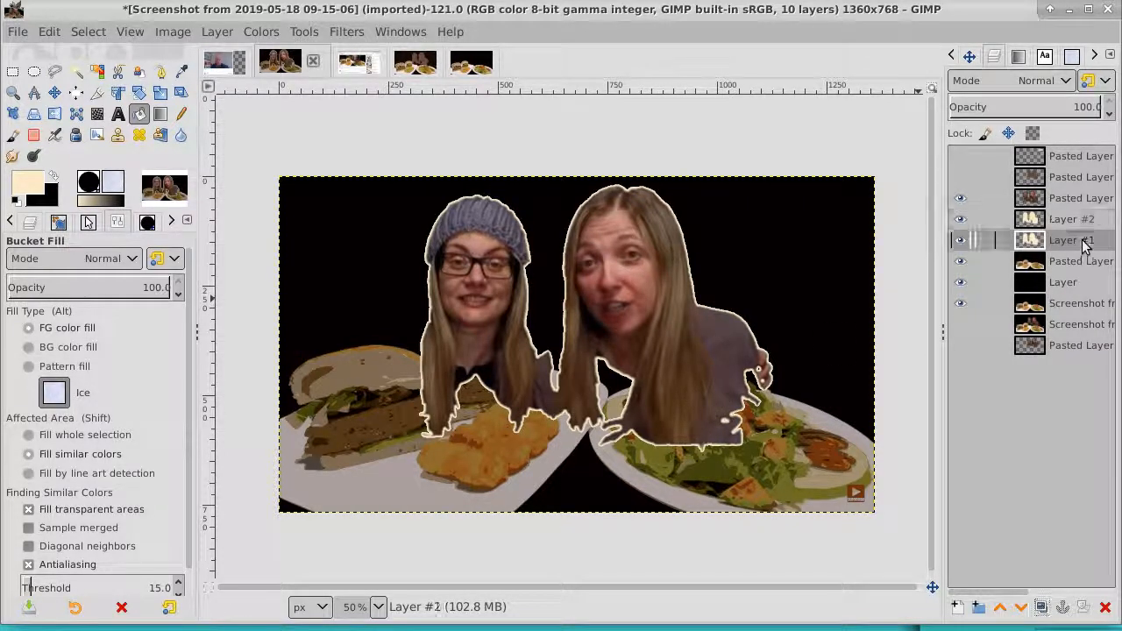
pyautogui.click(345, 31)
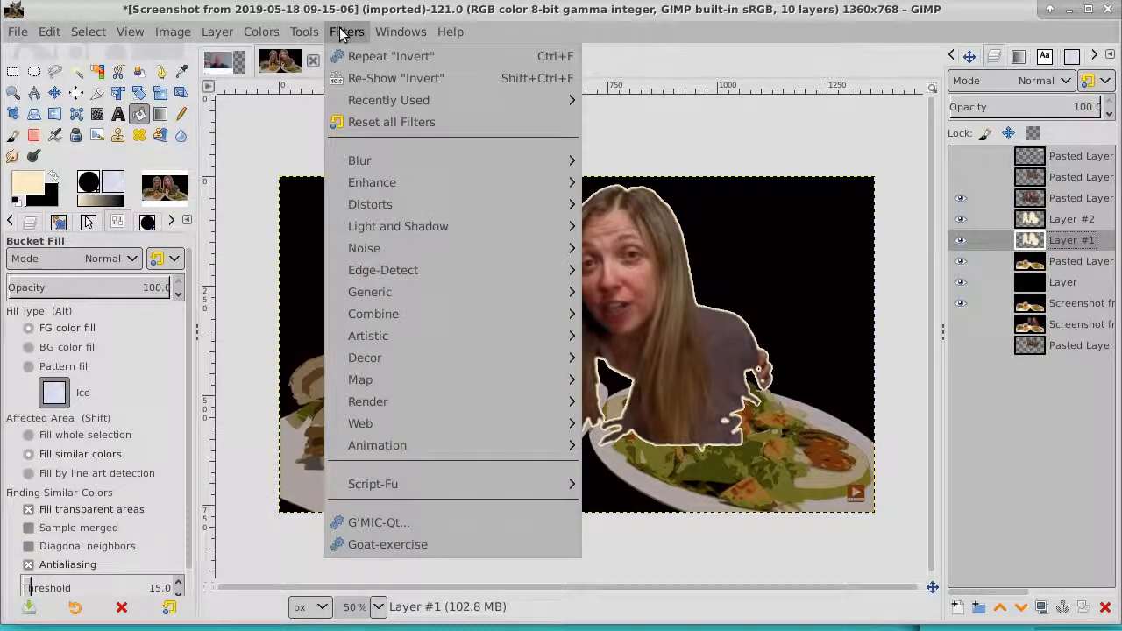
pyautogui.moveTo(426, 160)
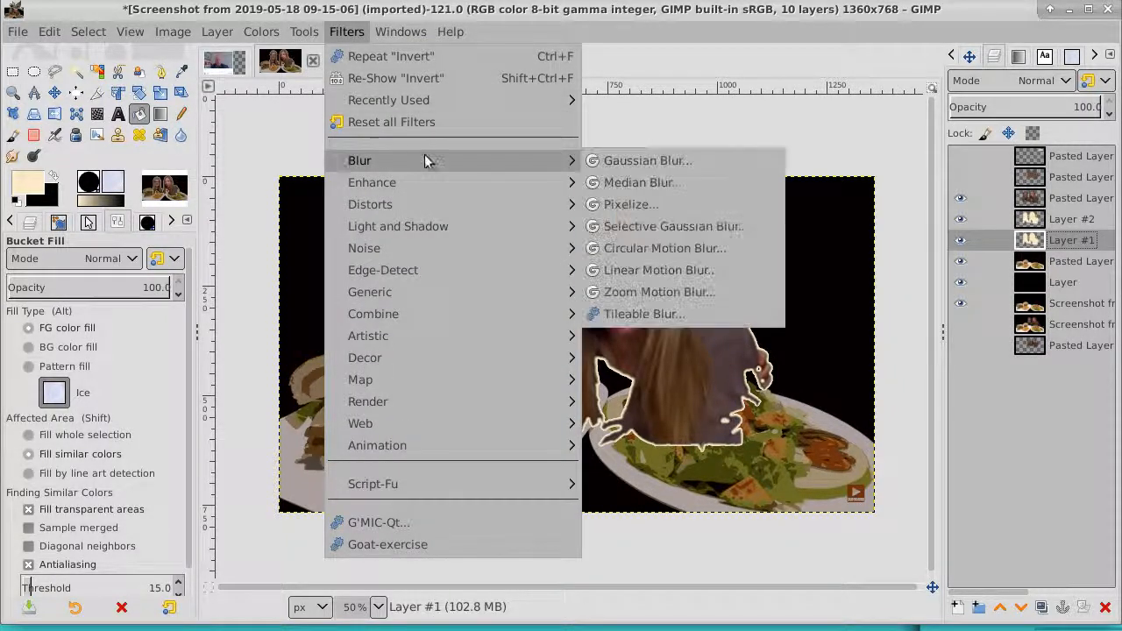
pyautogui.click(655, 156)
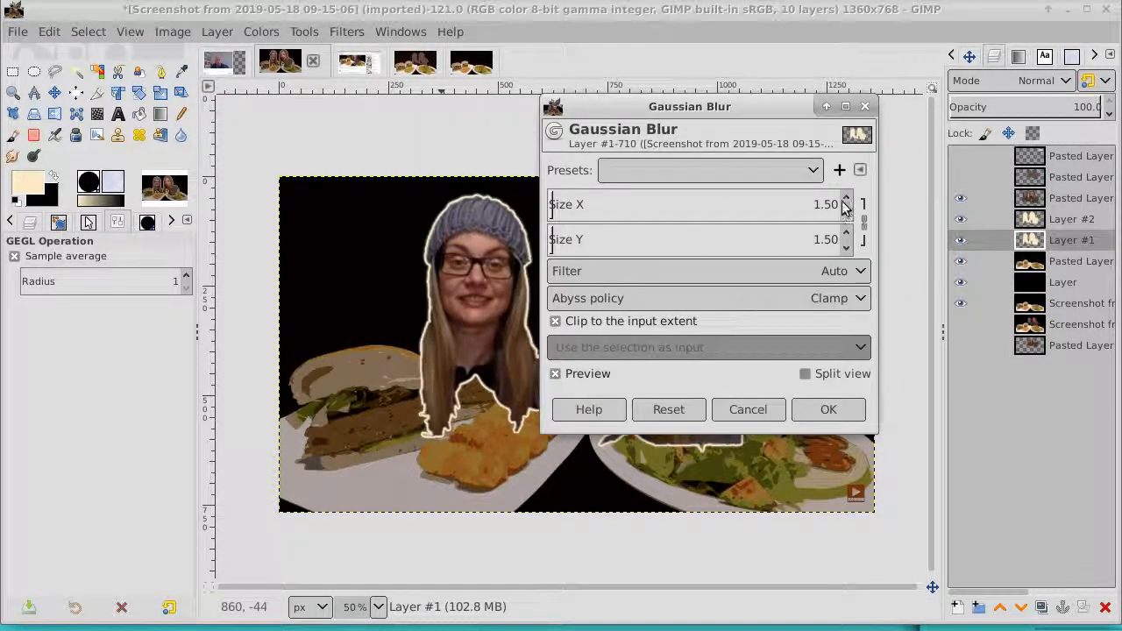
pyautogui.click(848, 199)
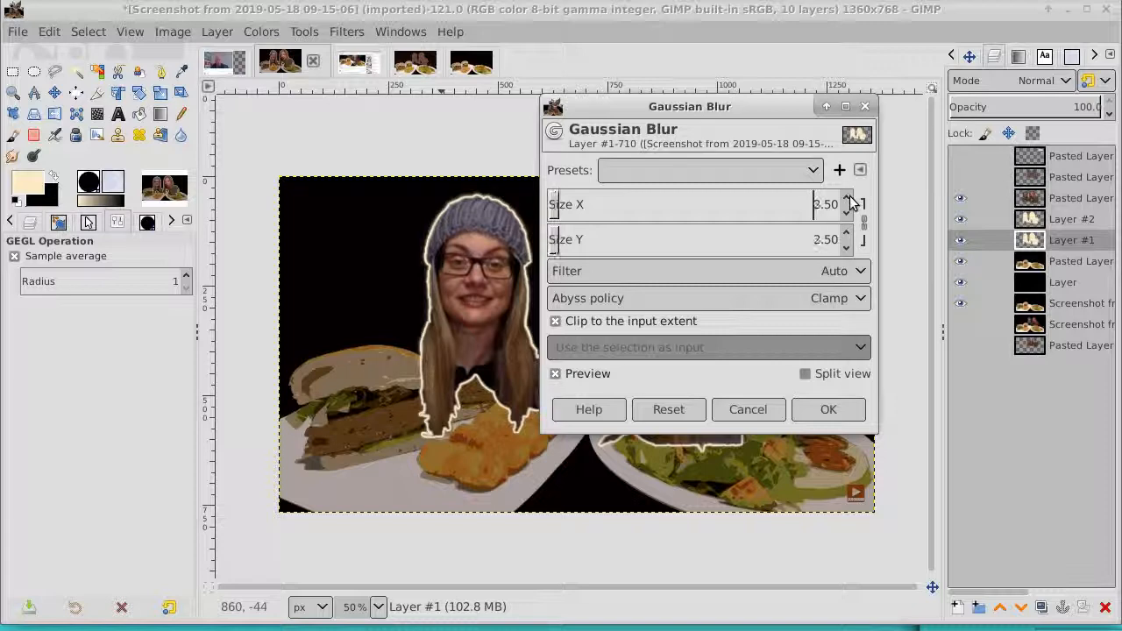
pyautogui.click(840, 412)
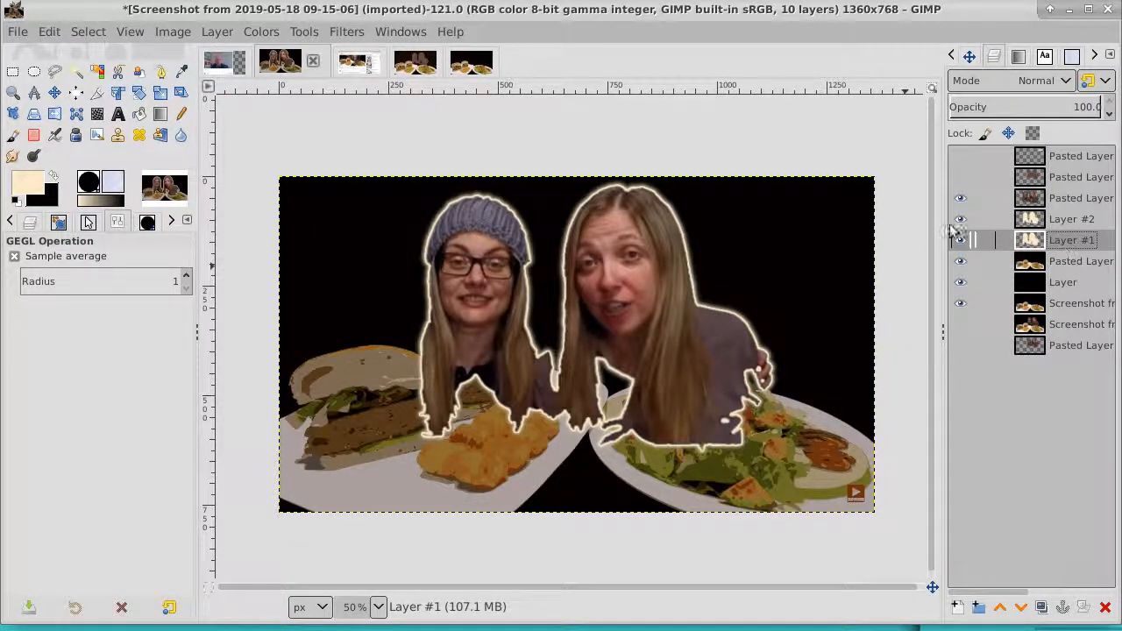
# Step: Apply a second Gaussian Blur with increased Size X and Size Y to Layer #1 to widen the glow around the women
pyautogui.click(346, 31)
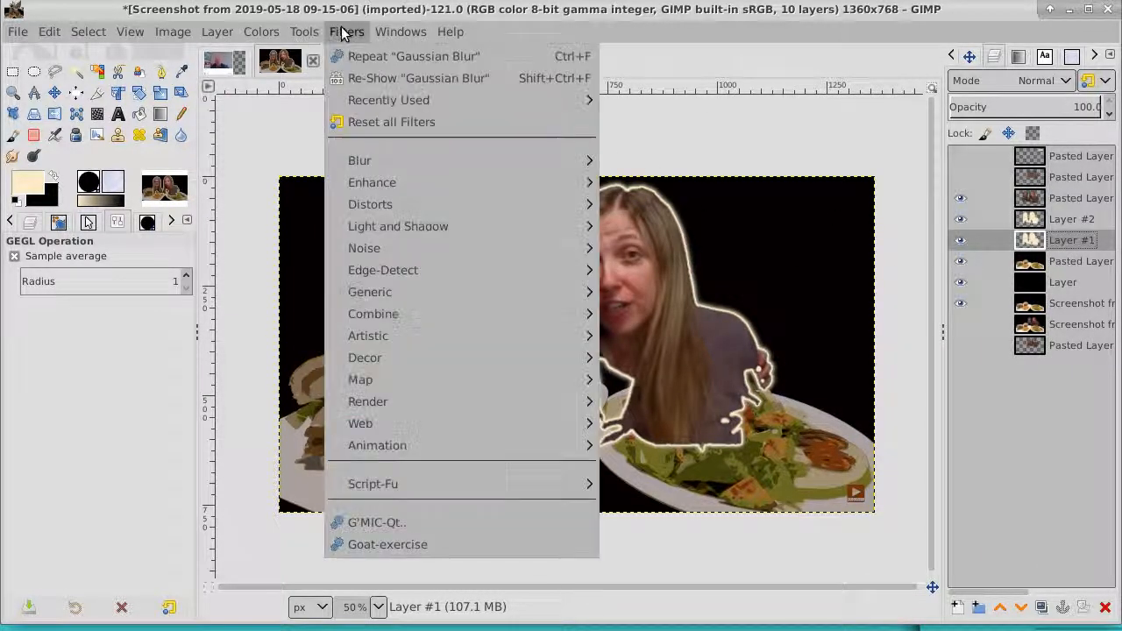
pyautogui.moveTo(511, 158)
pyautogui.click(653, 163)
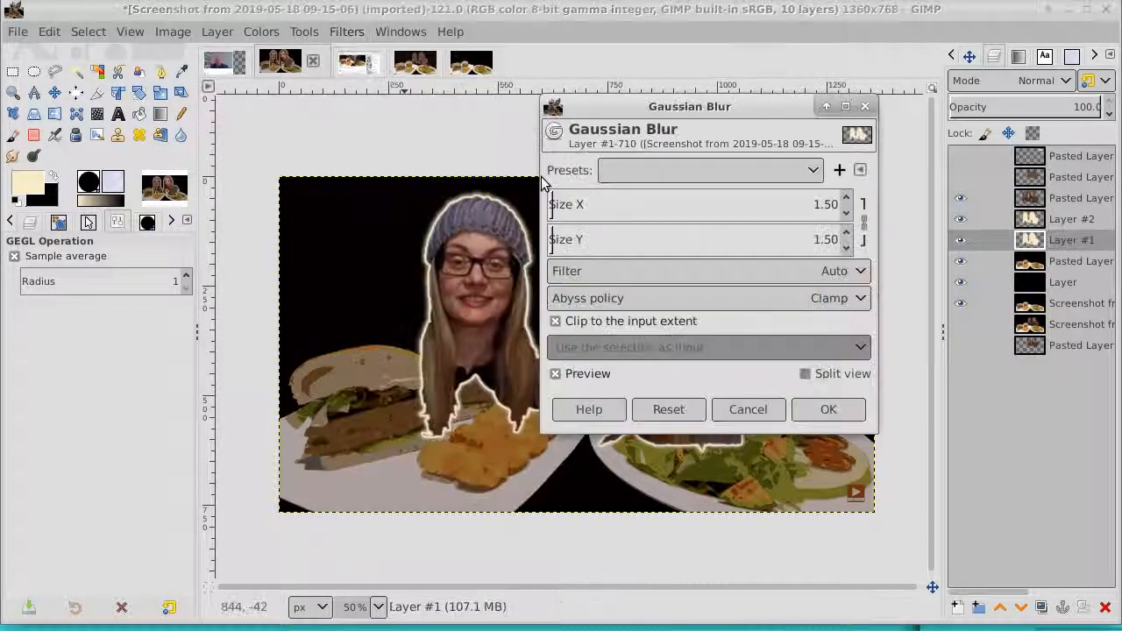
pyautogui.click(847, 200)
pyautogui.click(847, 200)
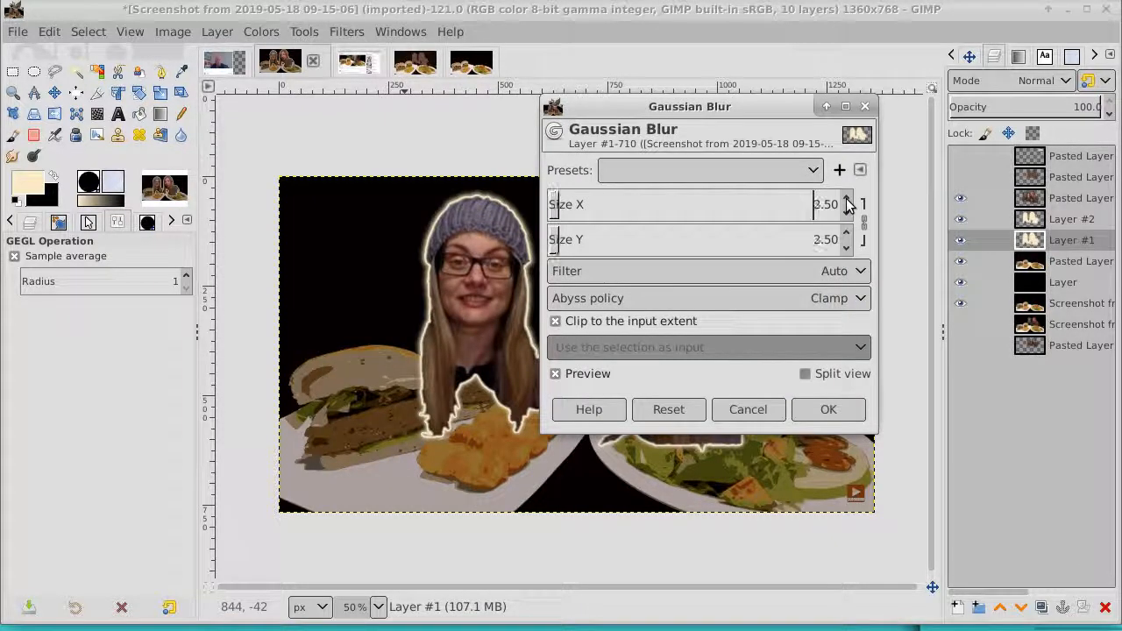
pyautogui.click(847, 200)
pyautogui.click(847, 201)
pyautogui.click(830, 409)
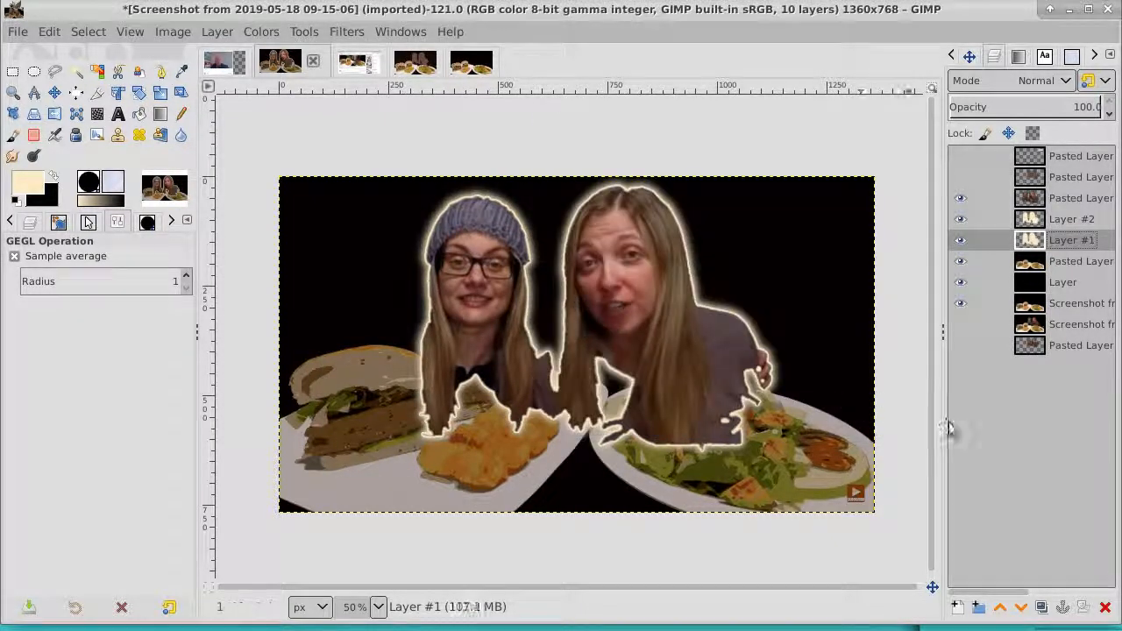
# Step: Lower the opacity of the sharp silhouette layer, Layer #2, to 7.9
pyautogui.click(1090, 222)
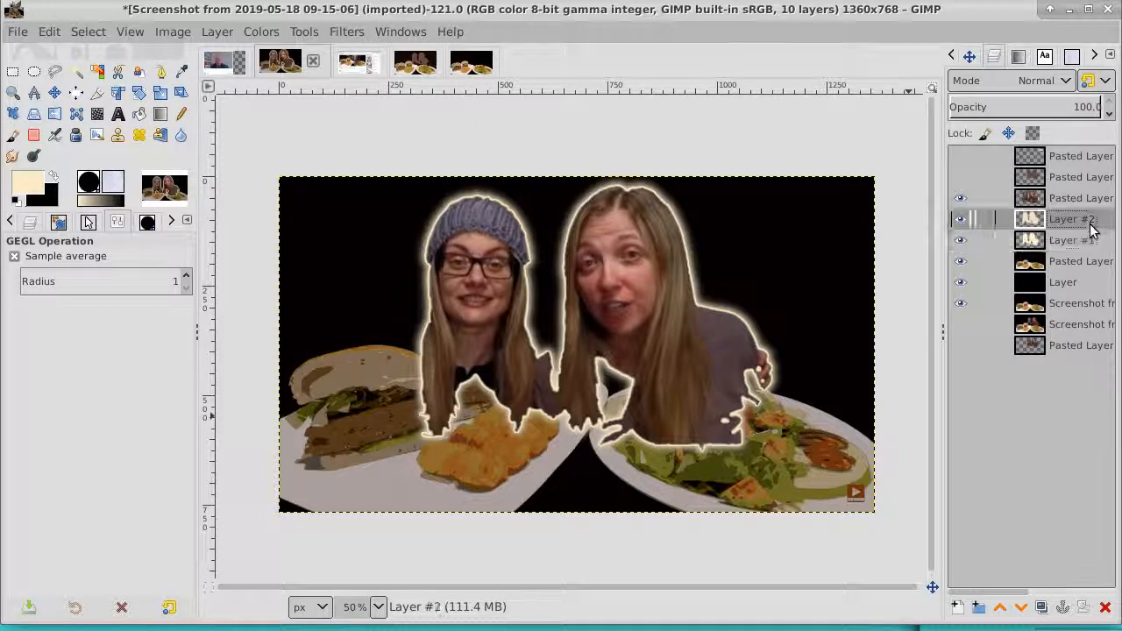
pyautogui.moveTo(1066, 109); pyautogui.dragTo(967, 127)
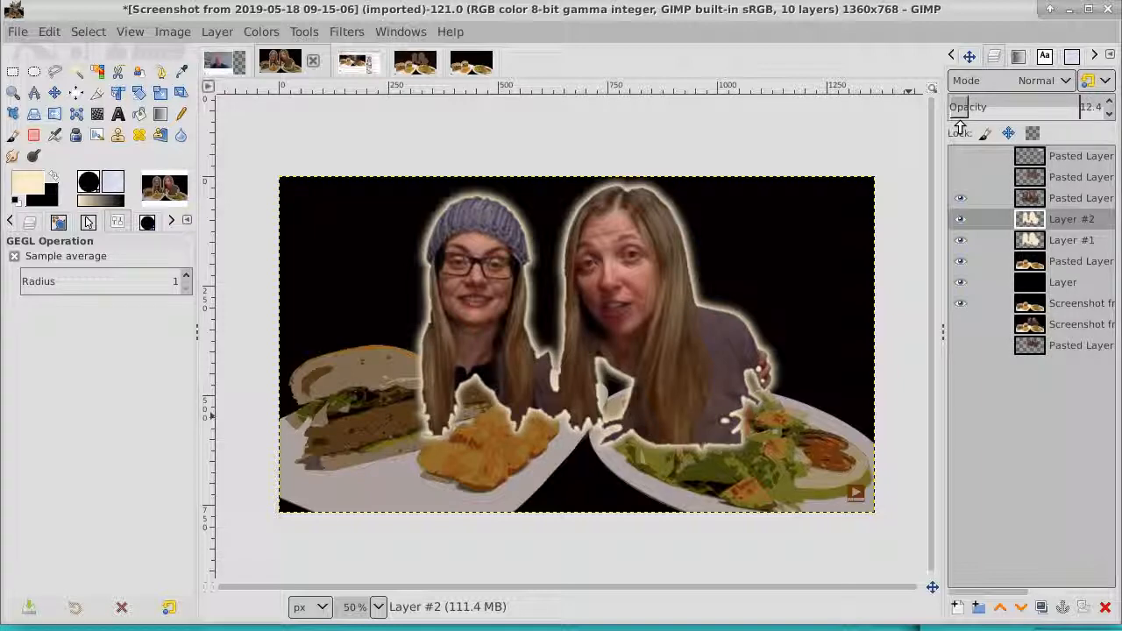
pyautogui.moveTo(961, 128); pyautogui.dragTo(959, 126)
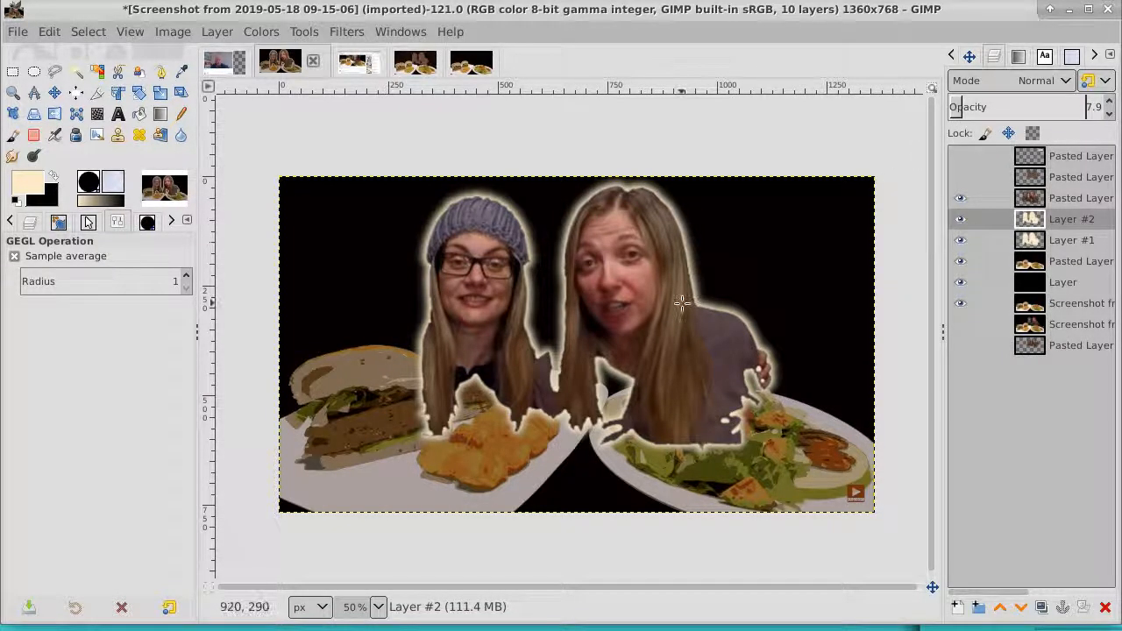
# Step: Merge the women's cutout layer down into Layer #2, and merge that result down into Layer #1
pyautogui.click(1078, 198)
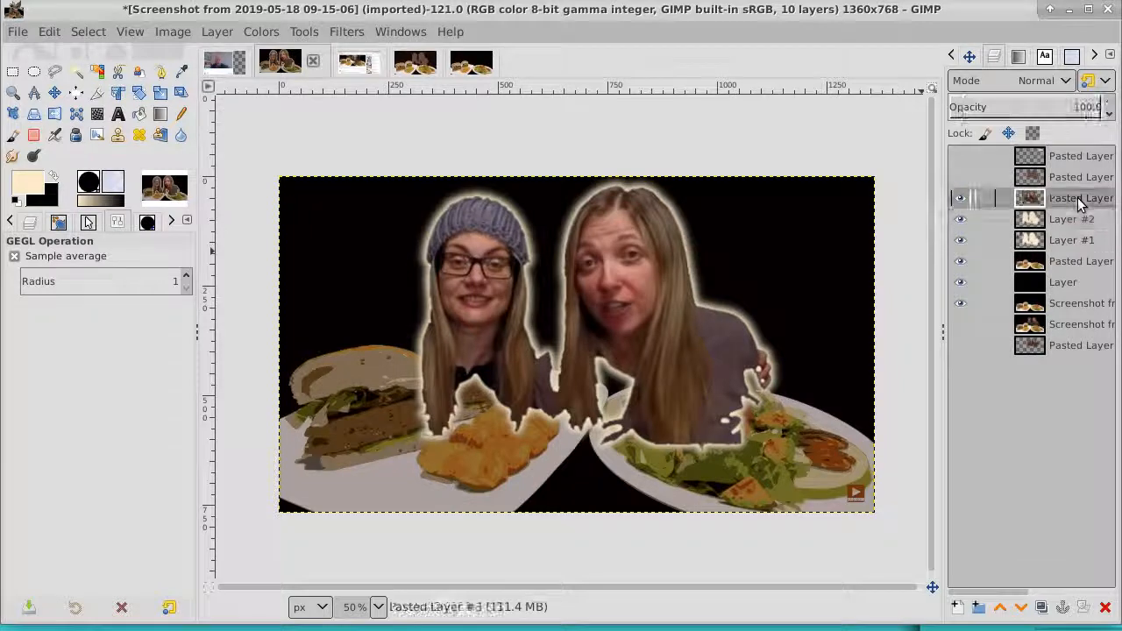
pyautogui.rightClick(1077, 197)
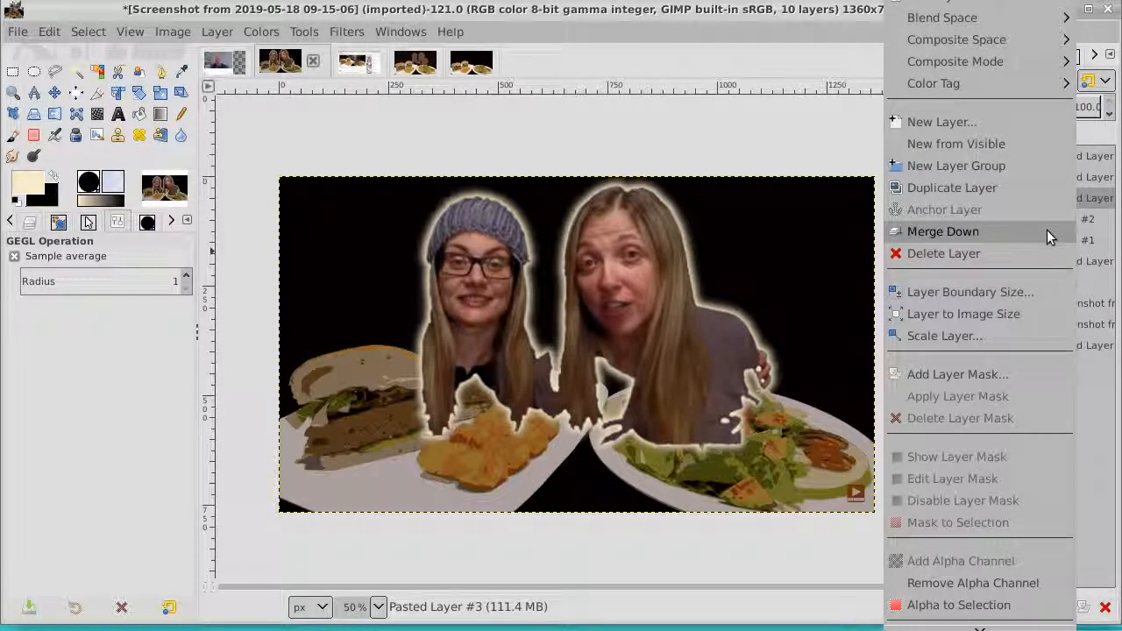
pyautogui.click(1047, 231)
pyautogui.rightClick(1079, 200)
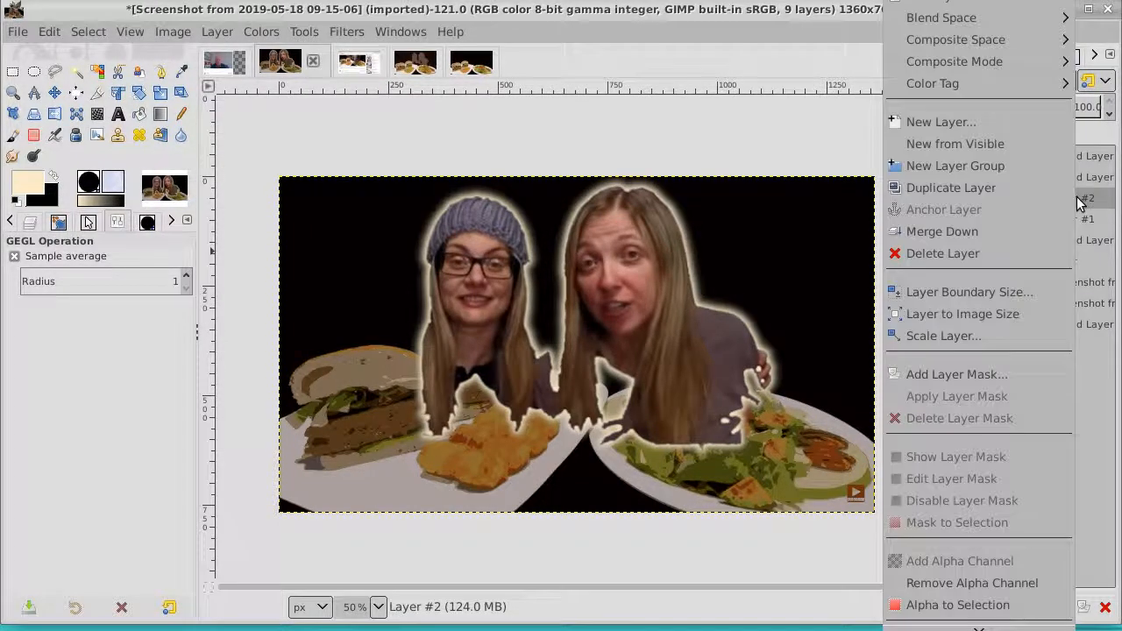
pyautogui.click(1047, 230)
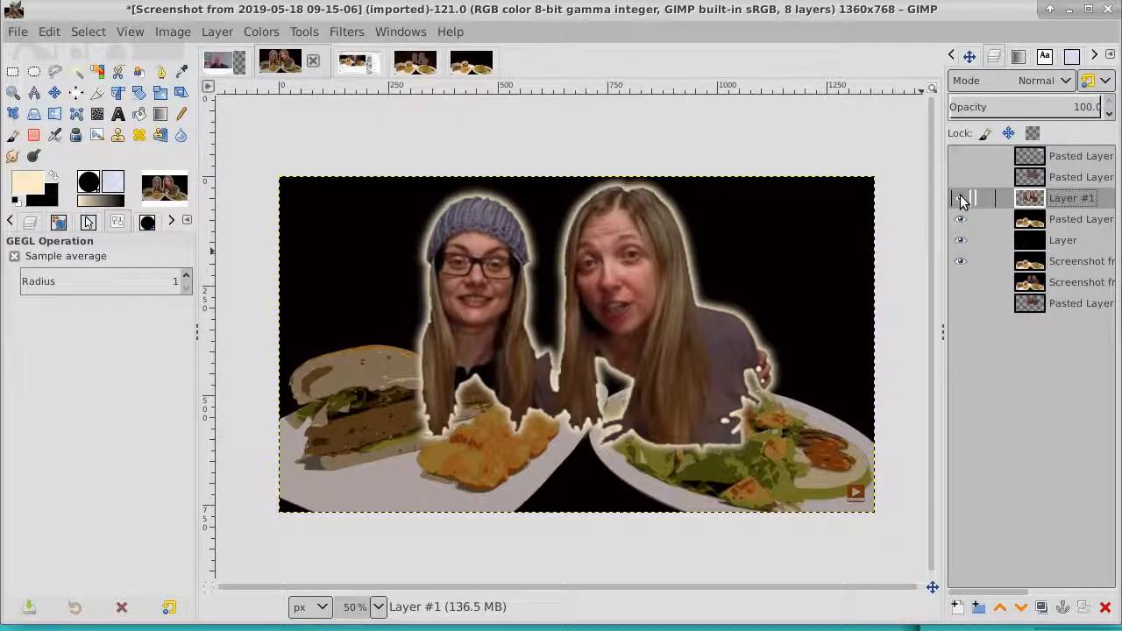
# Step: Check the visible layers by toggling them one at a time, and hide the Screenshot layer directly beneath the black layer
pyautogui.click(961, 199)
pyautogui.click(962, 200)
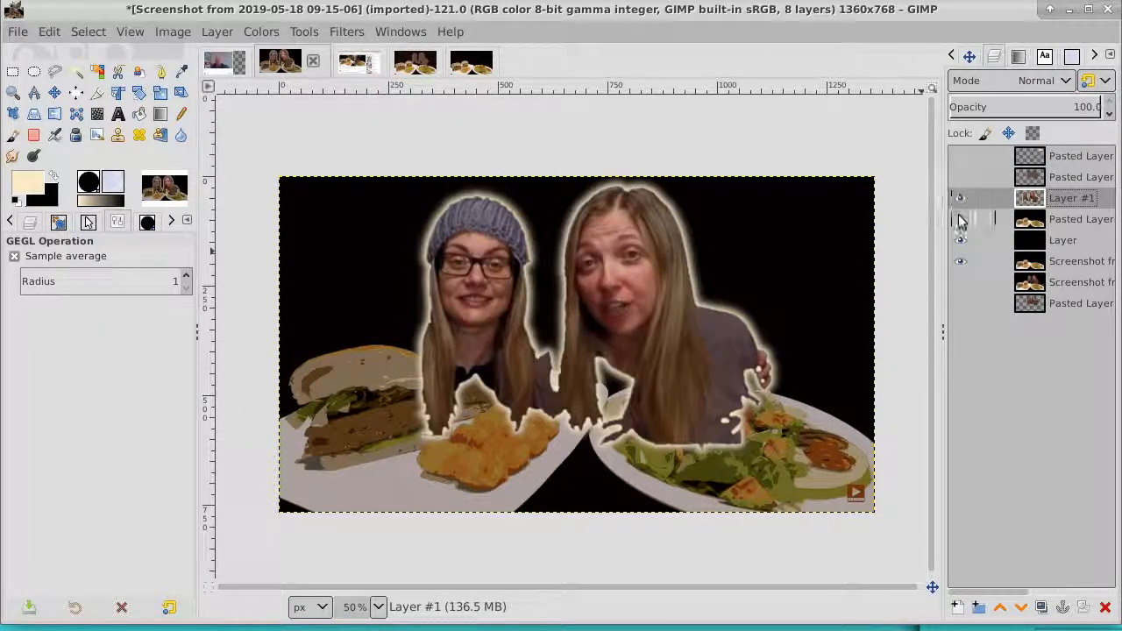
pyautogui.click(960, 219)
pyautogui.click(961, 219)
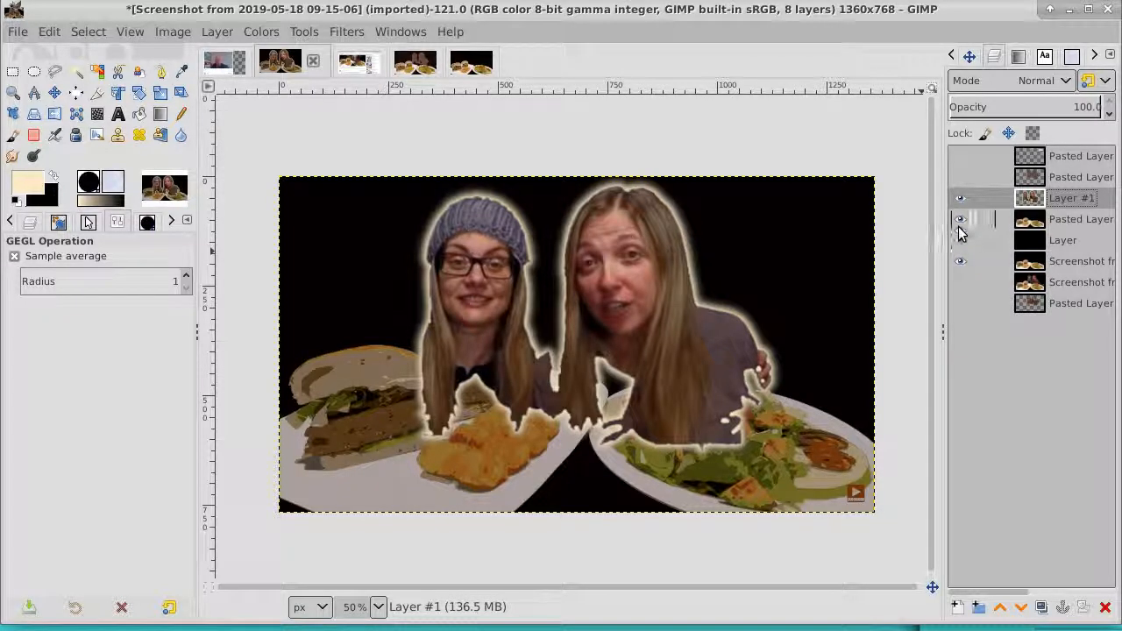
pyautogui.click(959, 241)
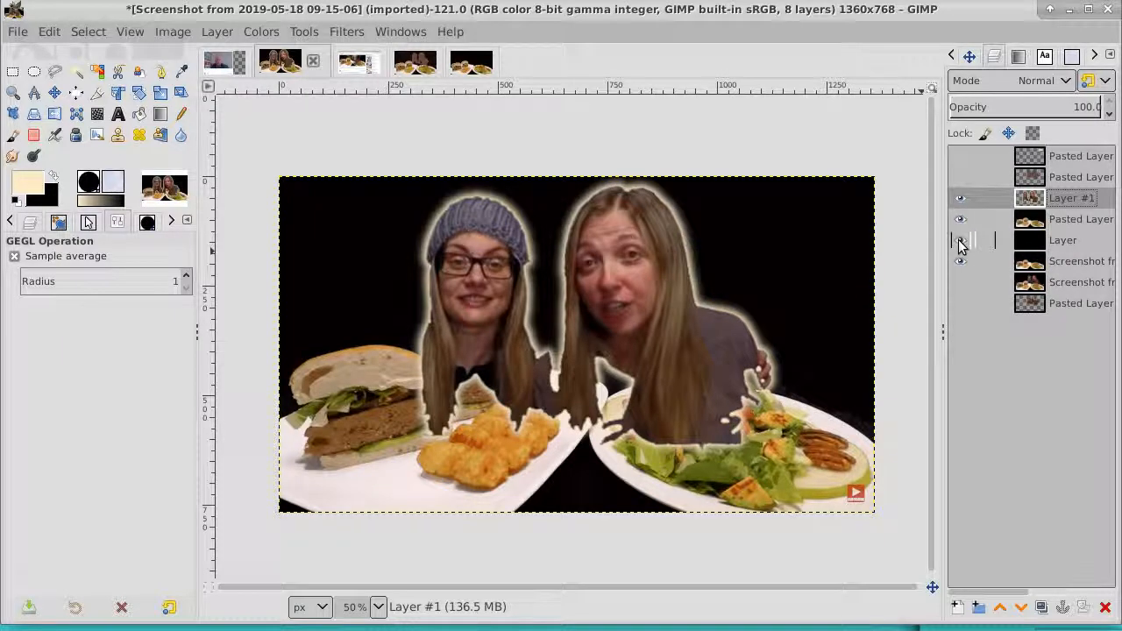
pyautogui.click(959, 240)
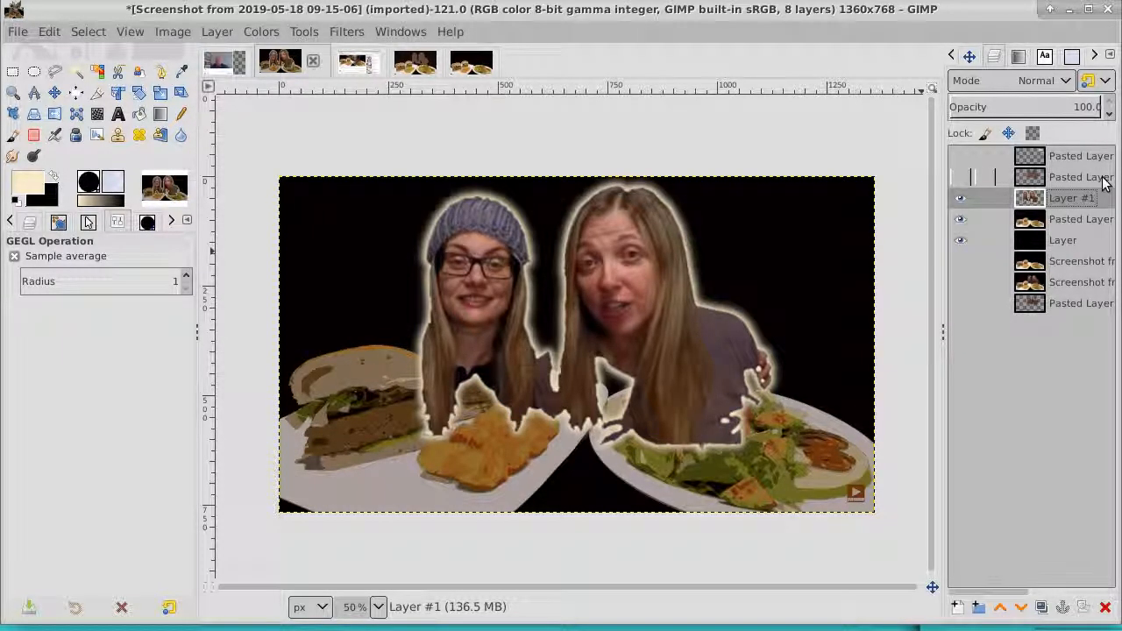
# Step: Merge the semi-transparent food layer, Pasted Layer #4, down into the black layer
pyautogui.click(1052, 221)
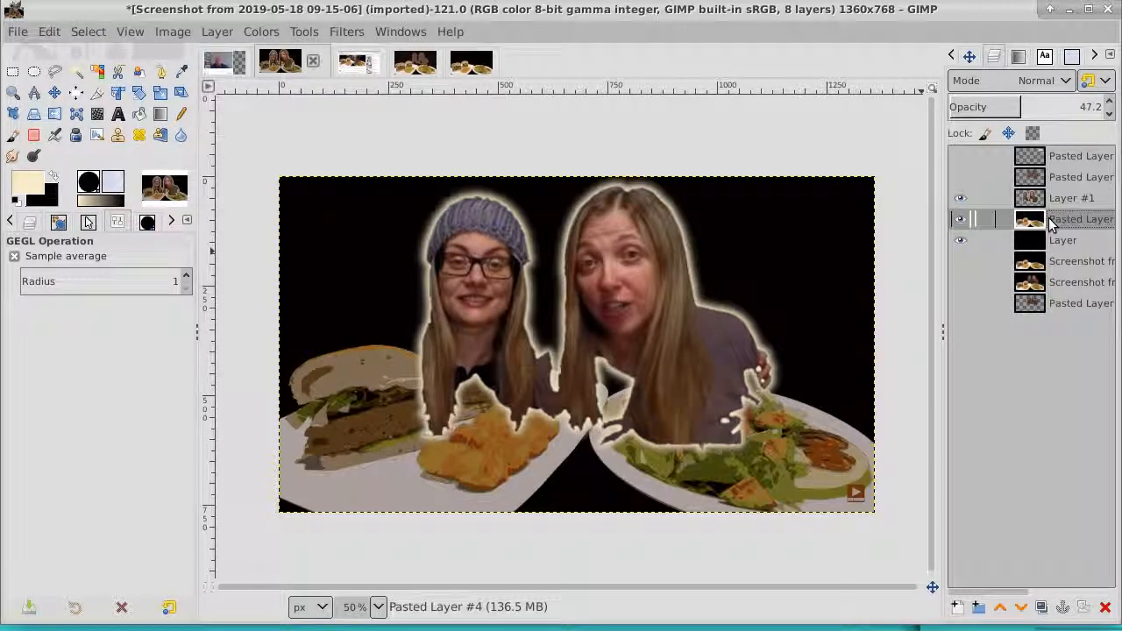
pyautogui.rightClick(1061, 225)
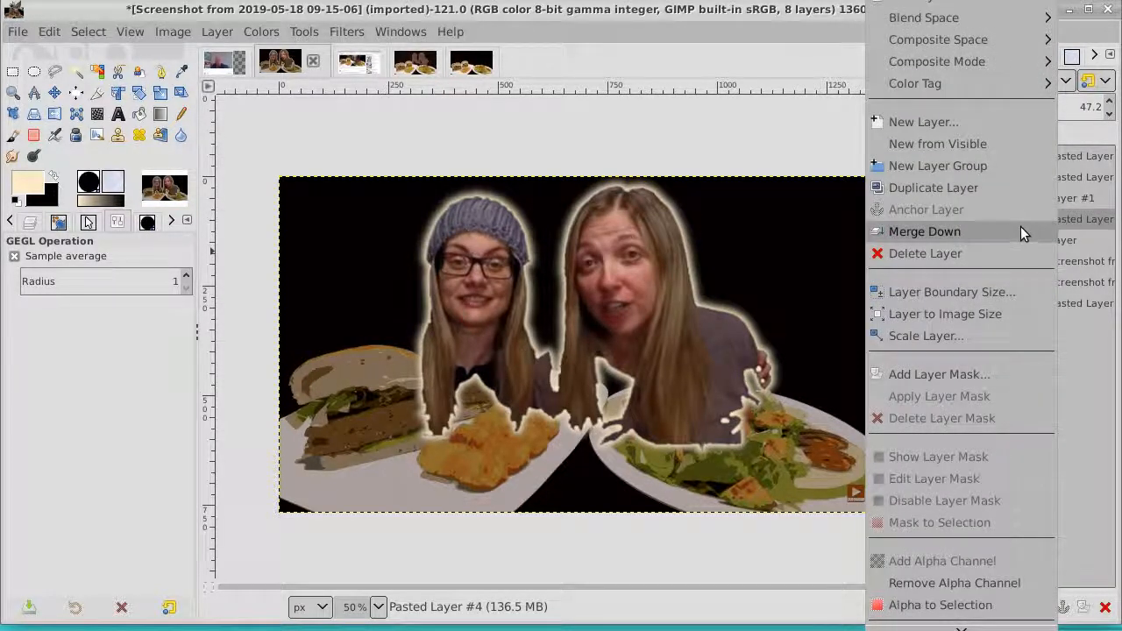
pyautogui.click(1019, 232)
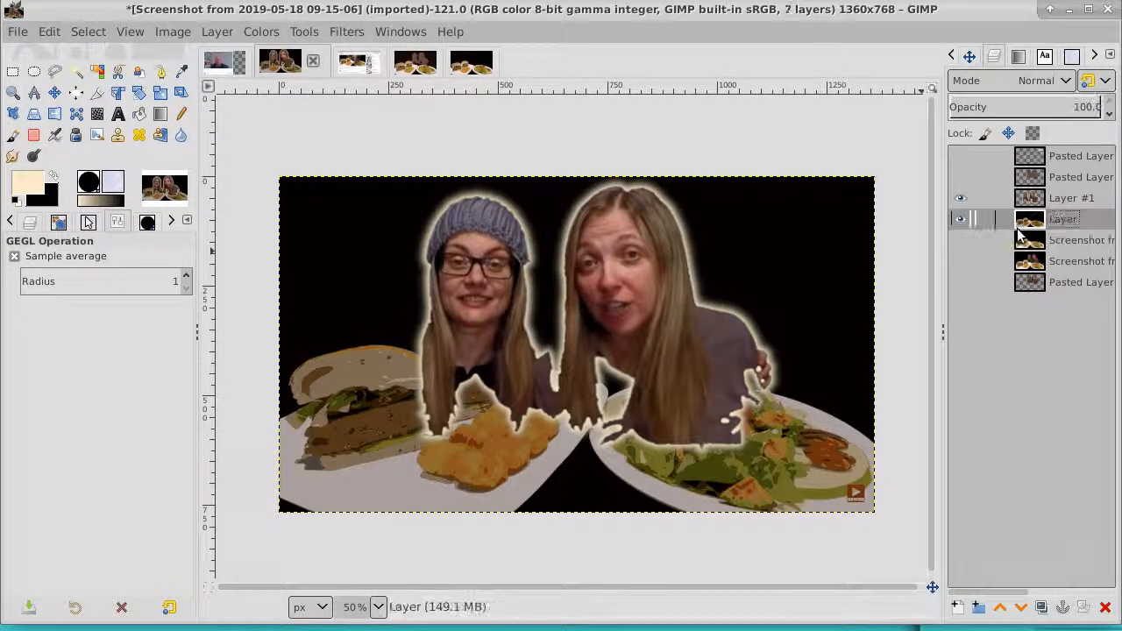
# Step: Toggle the visibility of Layer #1 and the merged background layer to check what each contains
pyautogui.click(961, 199)
pyautogui.click(961, 200)
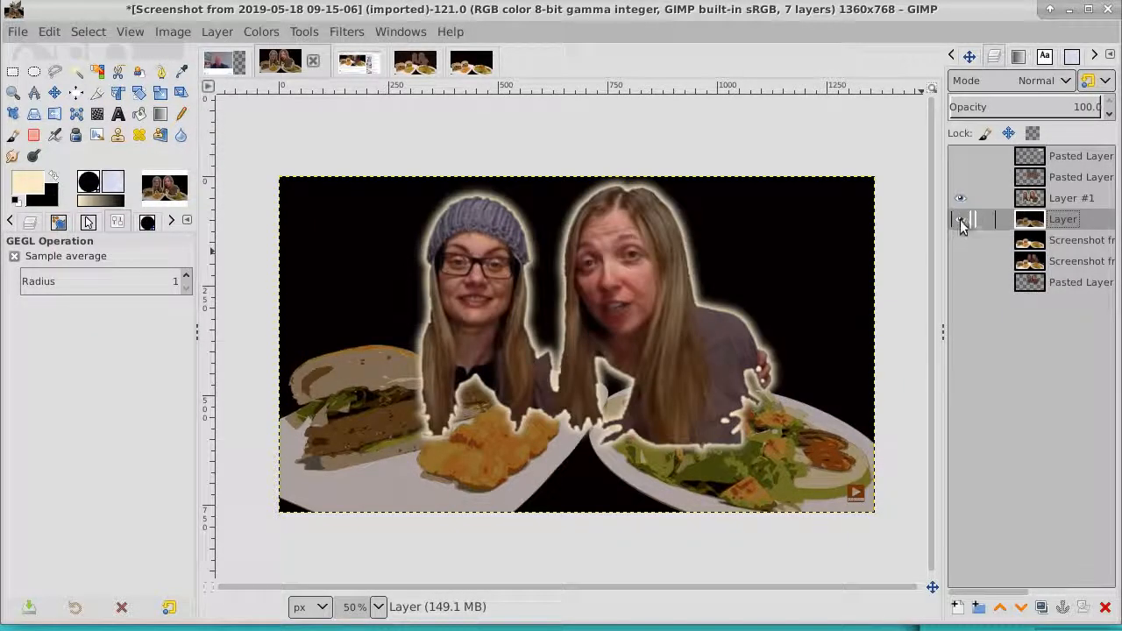
pyautogui.click(961, 208)
pyautogui.click(961, 221)
pyautogui.click(961, 221)
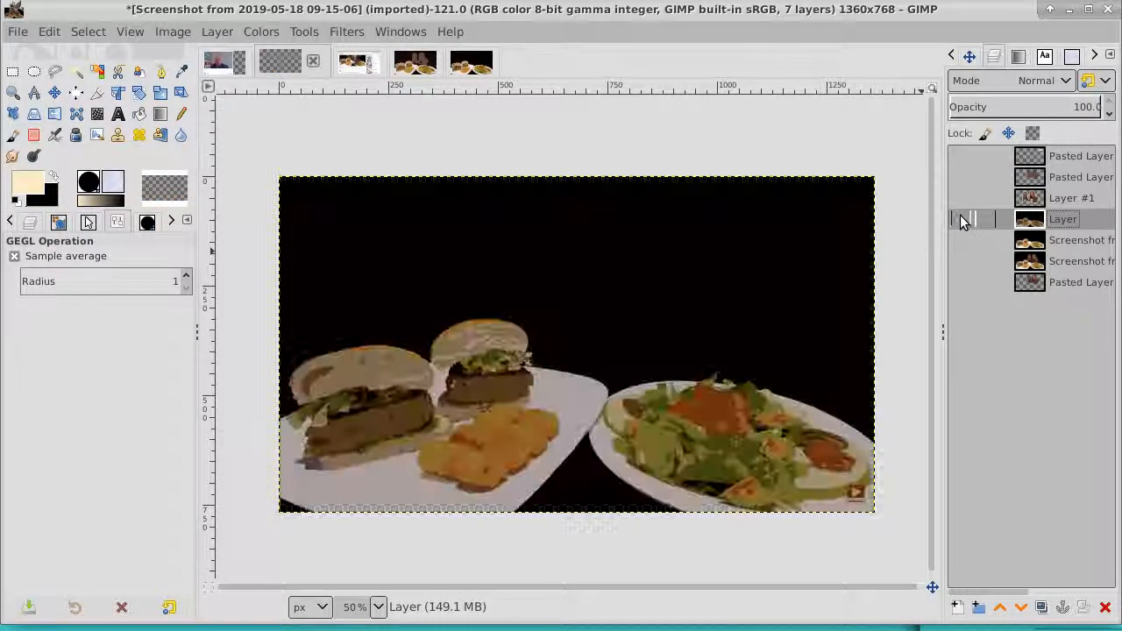
pyautogui.click(961, 207)
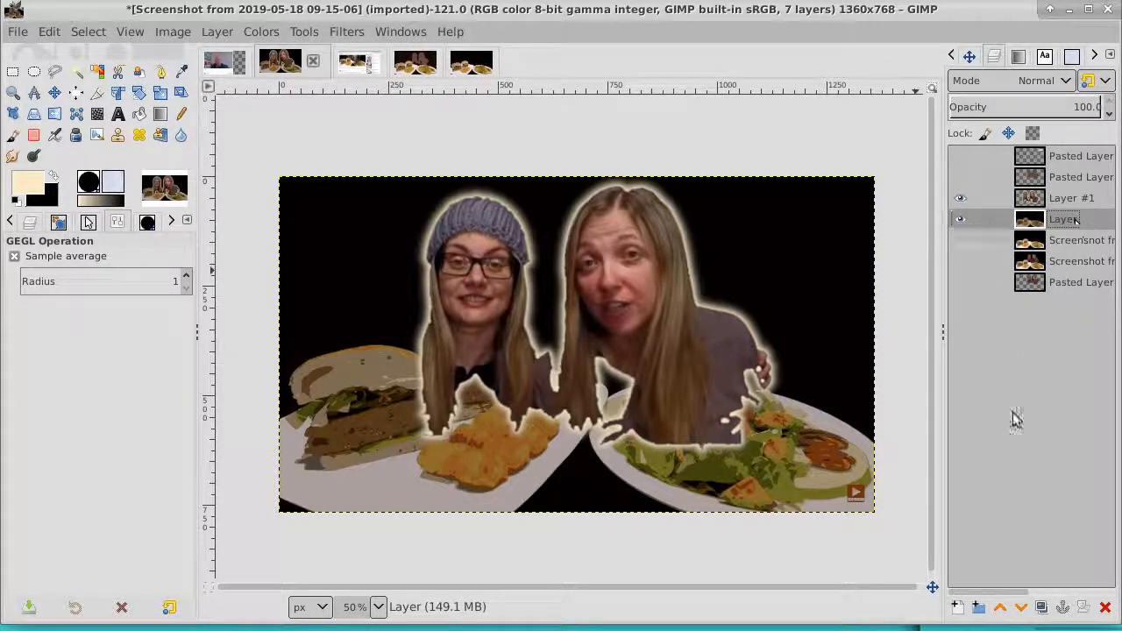
# Step: Add a transparent 1360 × 768 px layer above the merged background and pick the foreground brown from the crouton on the salad plate
pyautogui.click(957, 606)
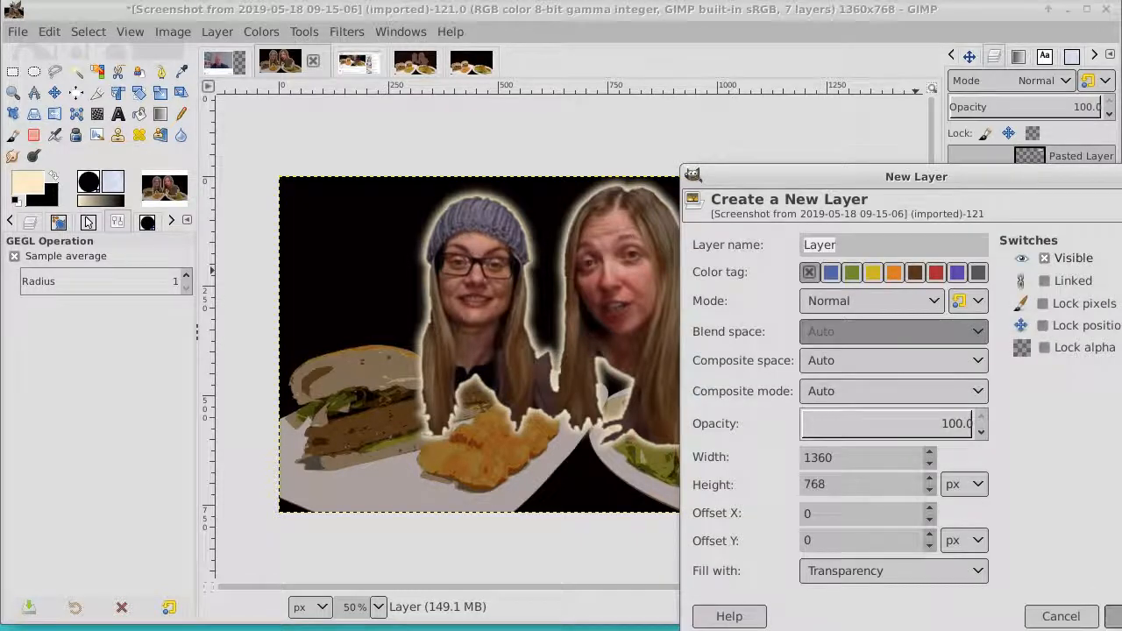
pyautogui.click(1113, 617)
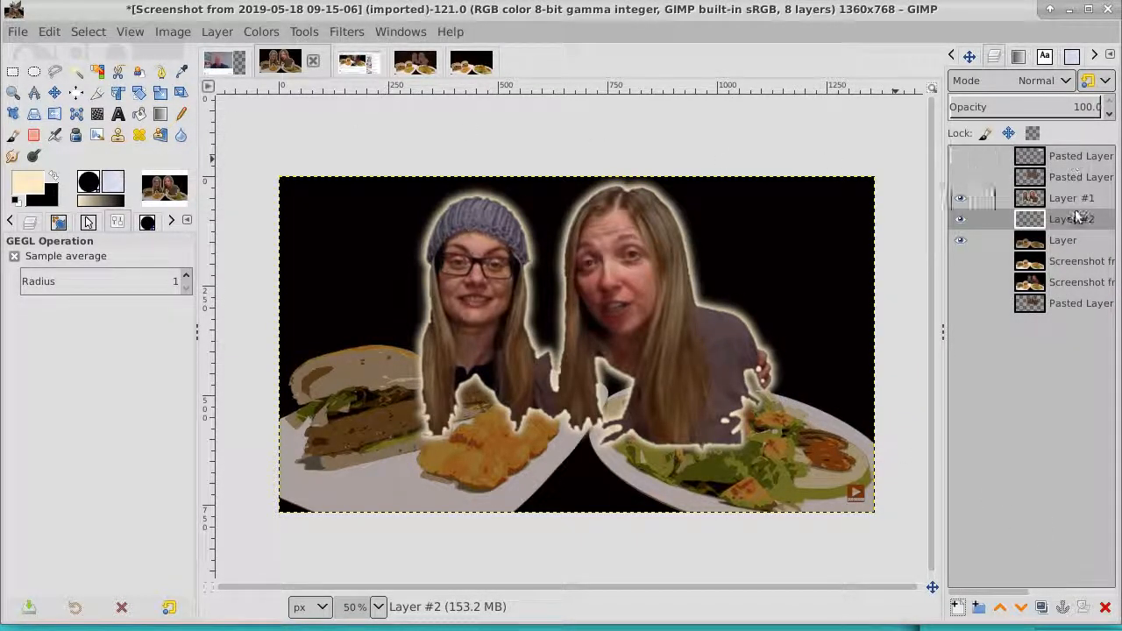
pyautogui.click(1070, 246)
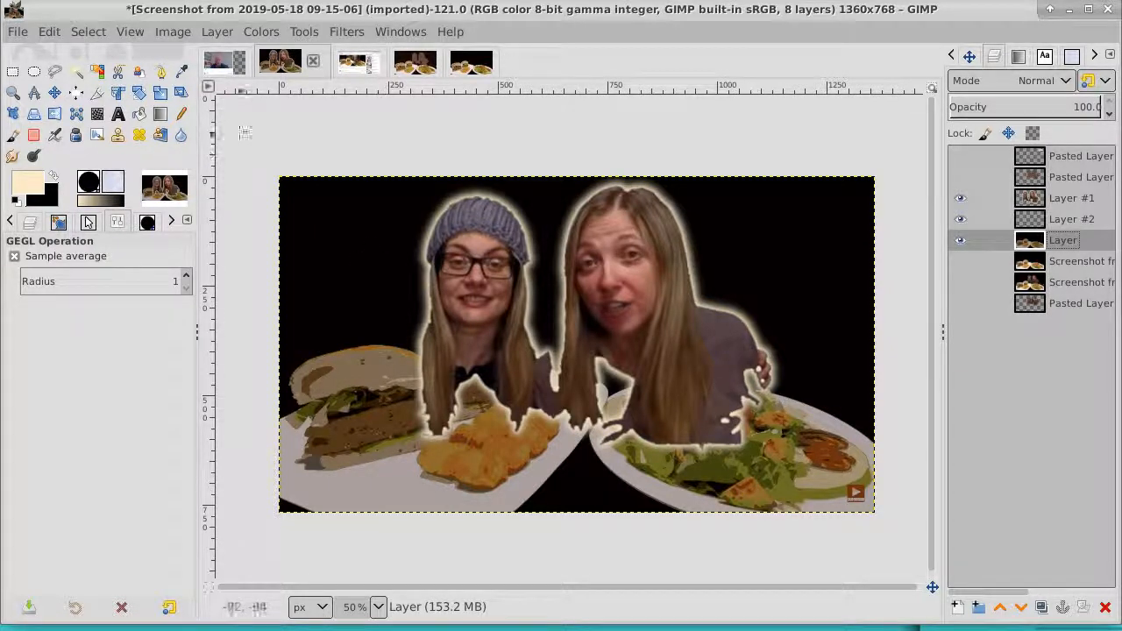
pyautogui.click(182, 73)
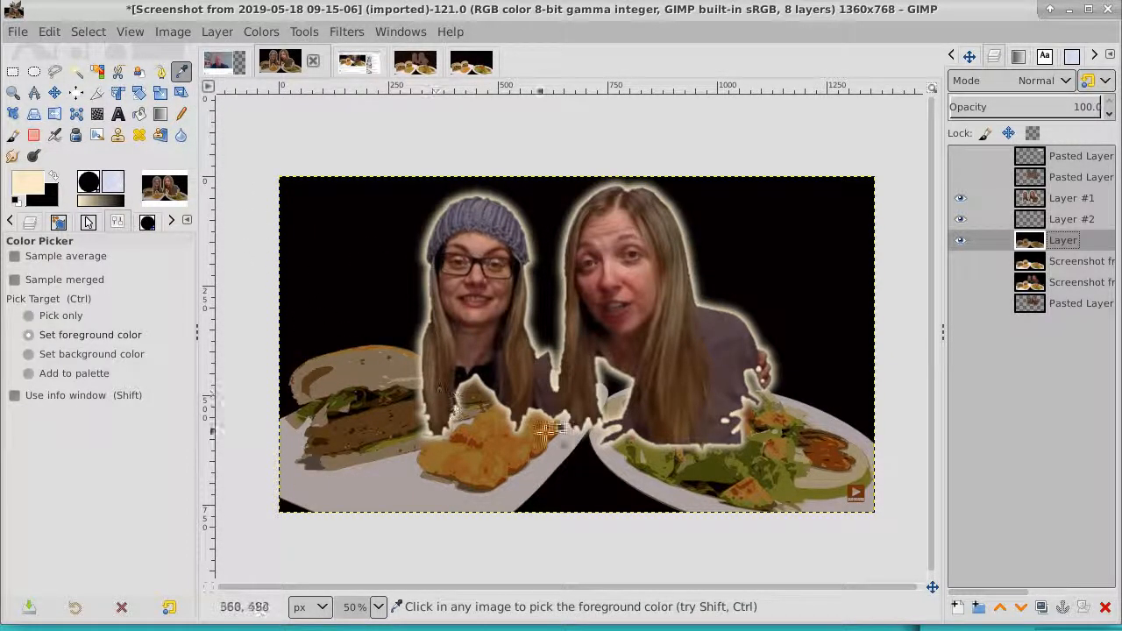
pyautogui.click(761, 496)
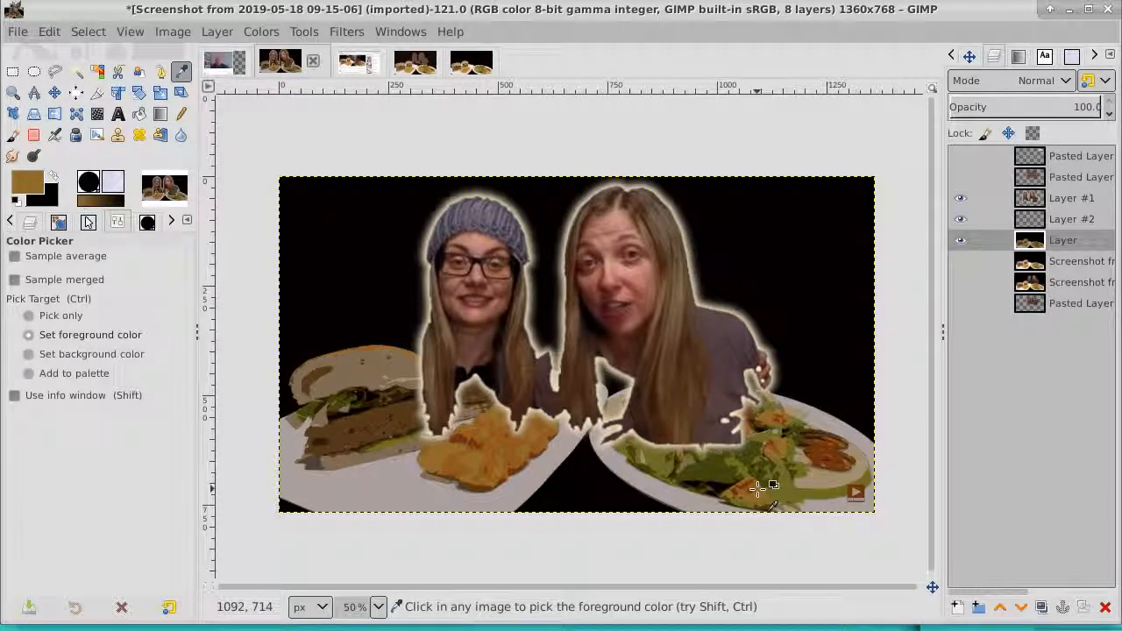
pyautogui.click(716, 472)
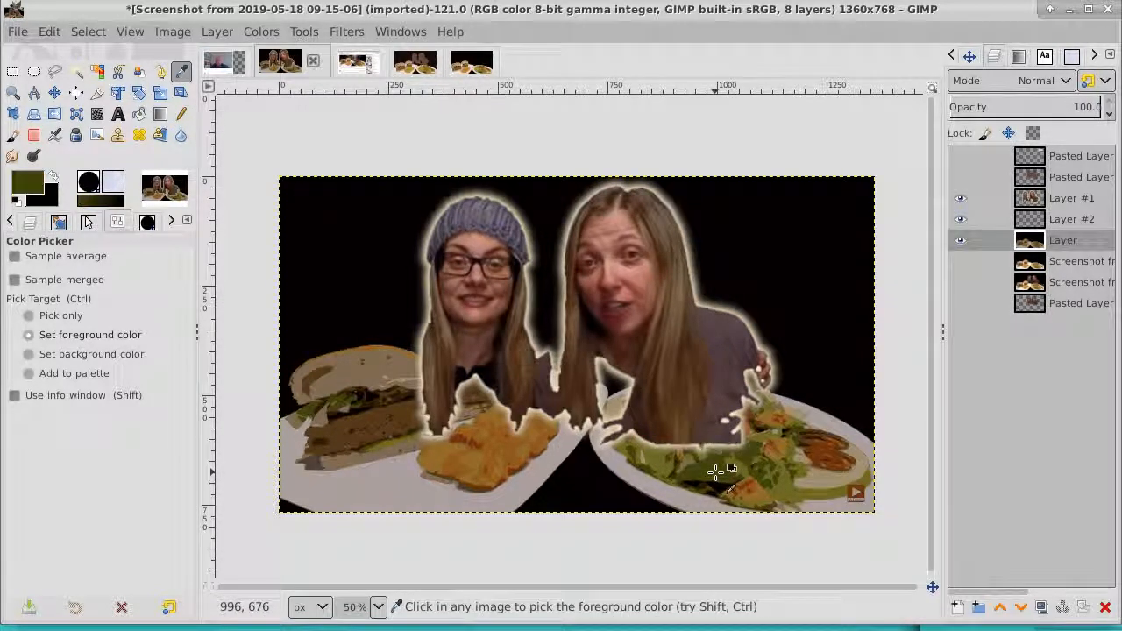
pyautogui.click(759, 496)
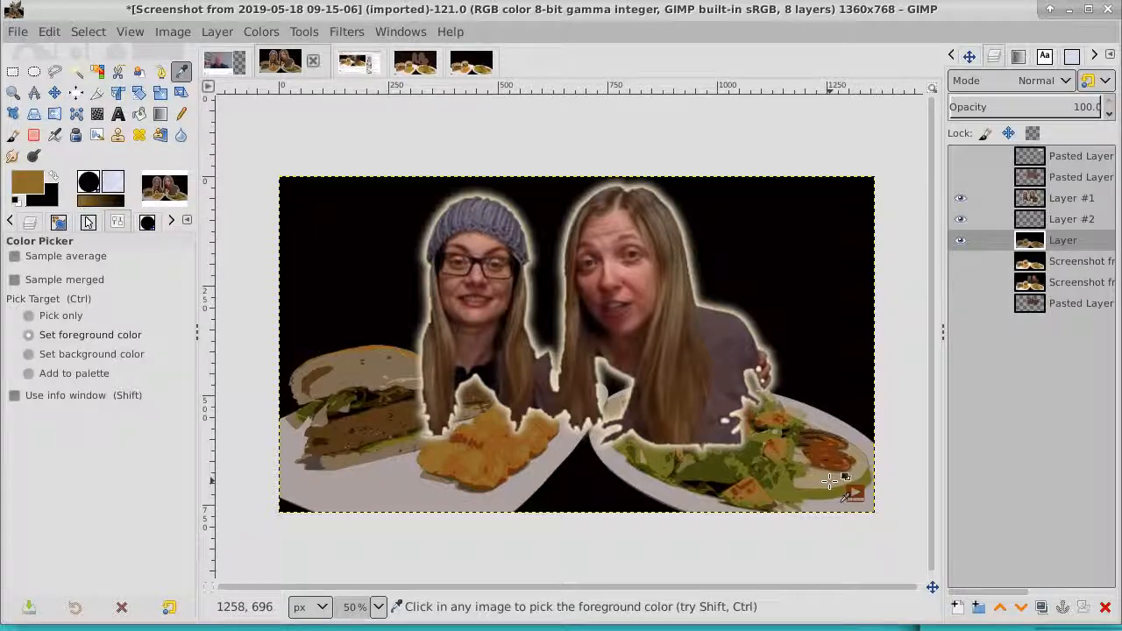
# Step: On Layer #2, select a rectangle about 1236 × 672 px inset from the image edges and fill it with the brown foreground color
pyautogui.click(1092, 225)
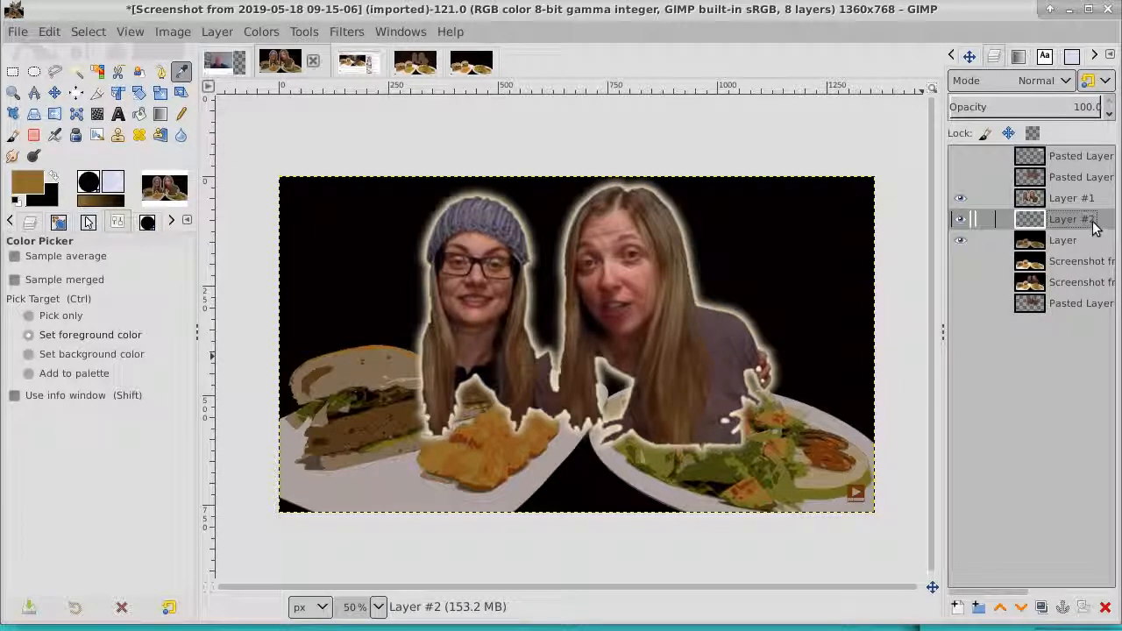
pyautogui.click(12, 72)
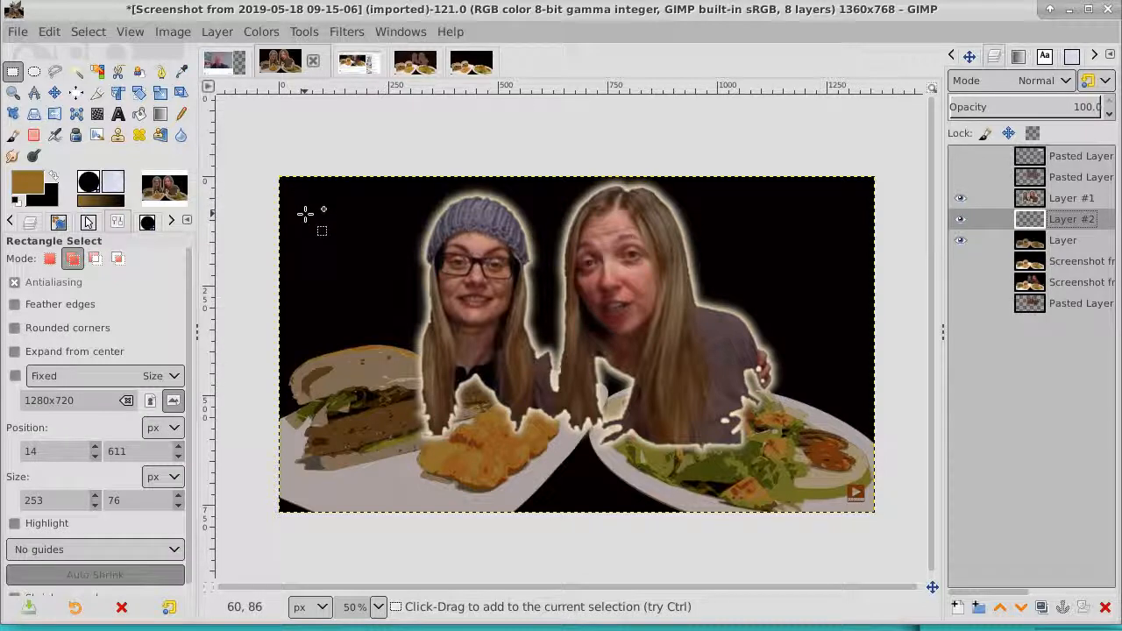
pyautogui.moveTo(305, 214); pyautogui.dragTo(844, 494)
pyautogui.moveTo(847, 498); pyautogui.dragTo(848, 501)
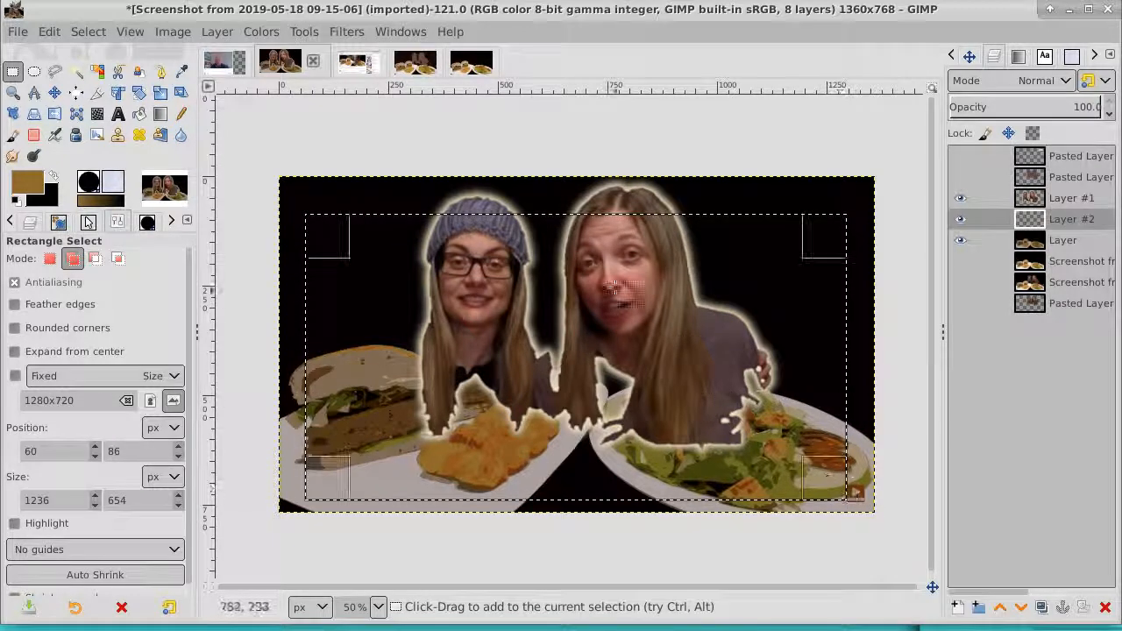
pyautogui.moveTo(560, 215); pyautogui.dragTo(560, 208)
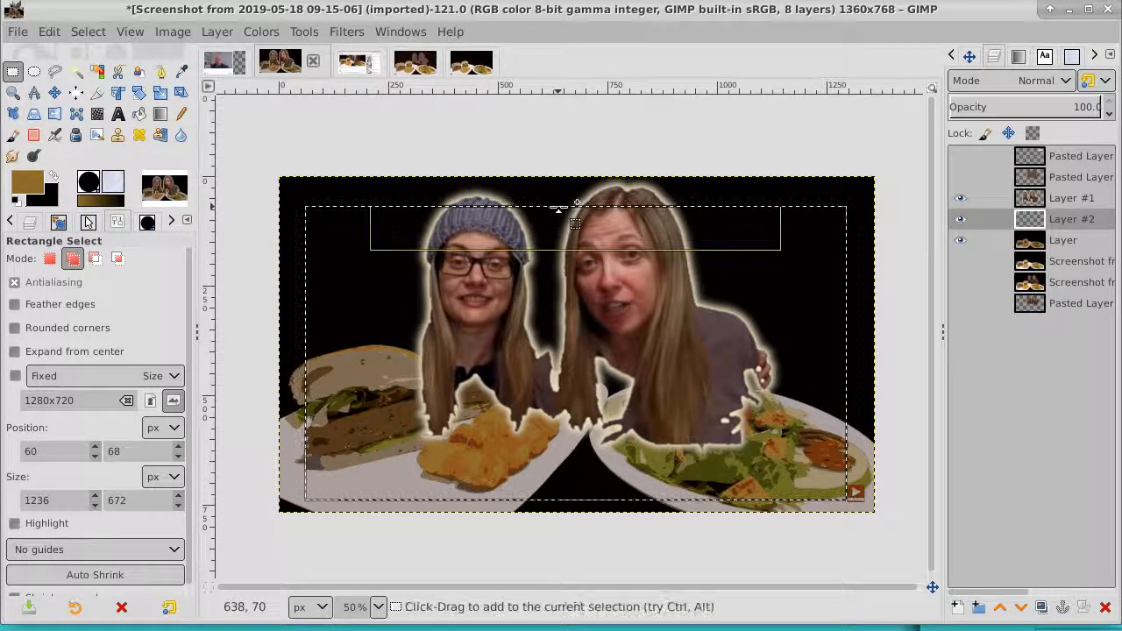
pyautogui.click(140, 114)
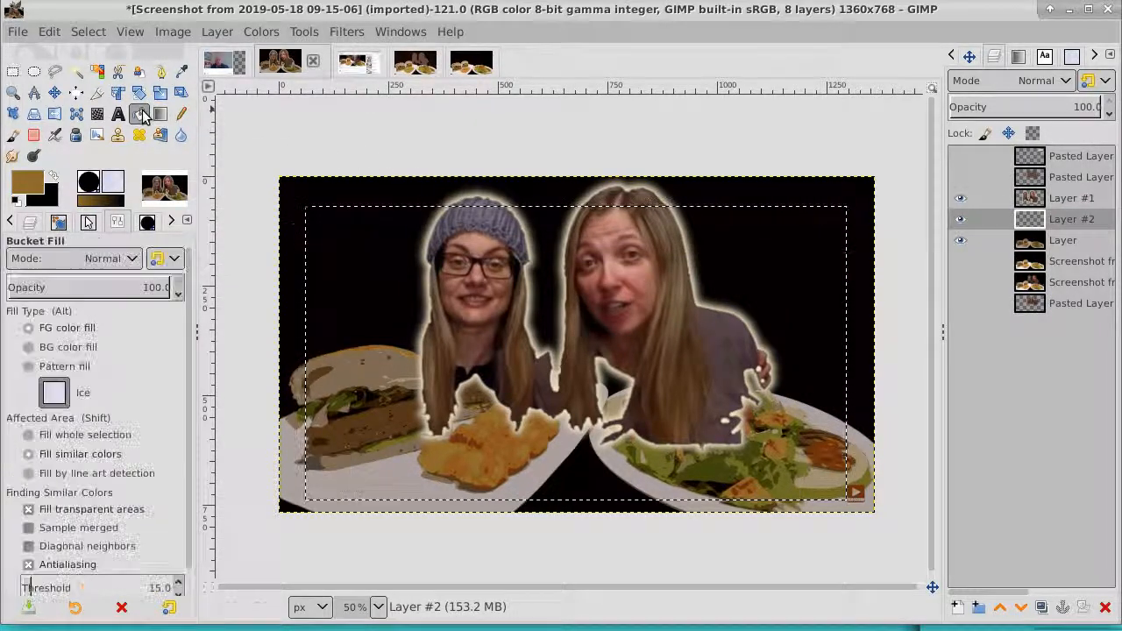
pyautogui.click(336, 265)
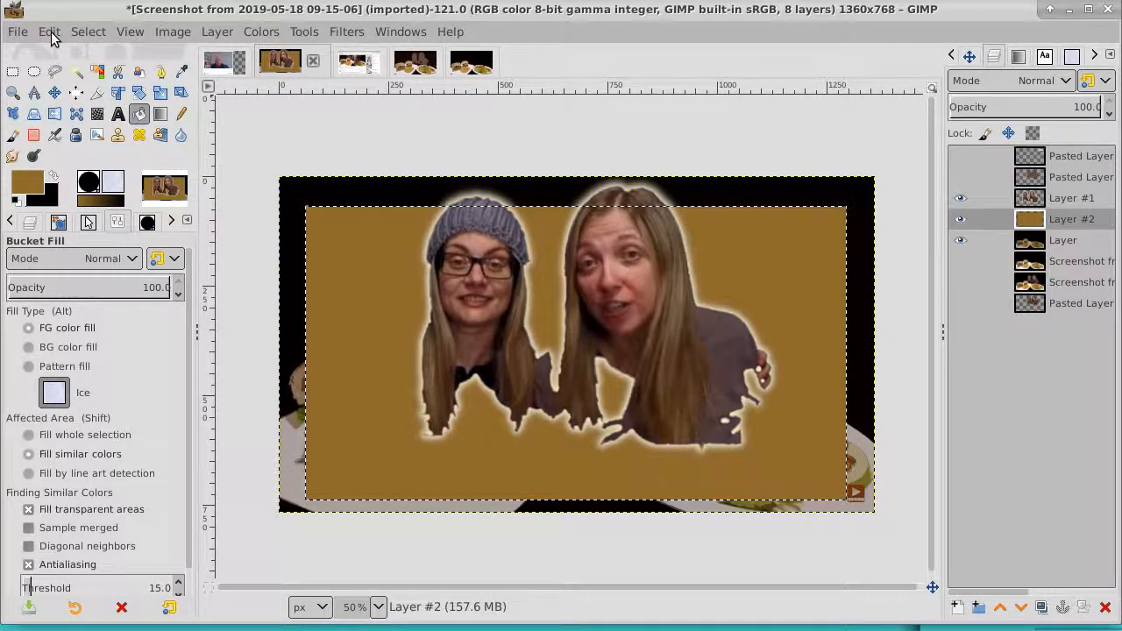
# Step: Shrink the rectangular selection by 6 px and delete the fill inside it to leave a thin brown frame
pyautogui.click(88, 31)
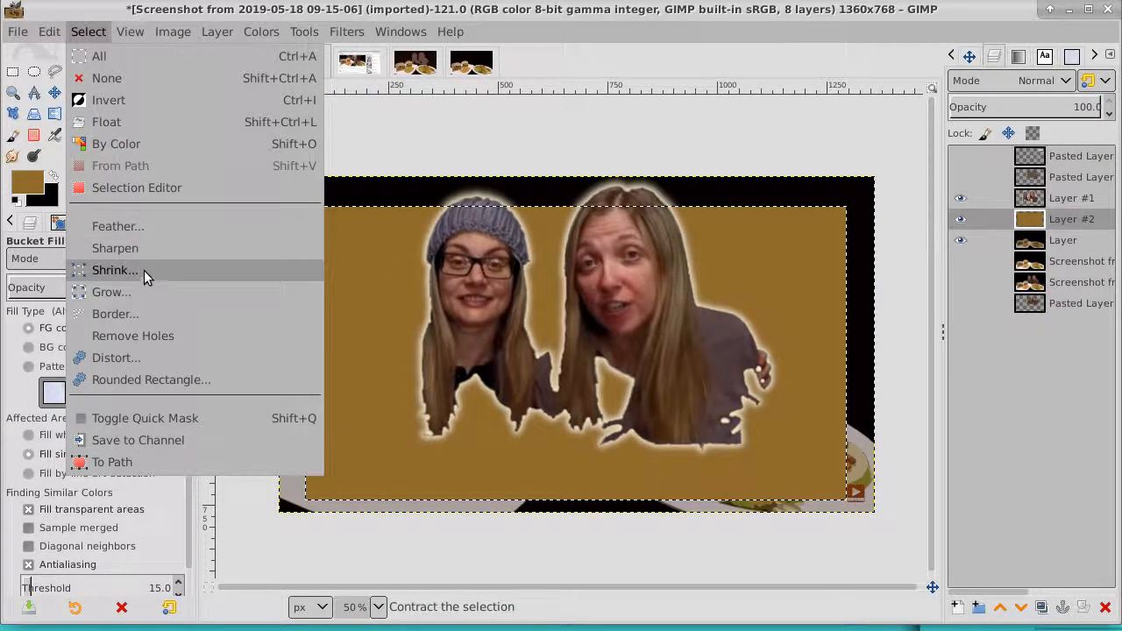
pyautogui.click(143, 271)
pyautogui.click(274, 266)
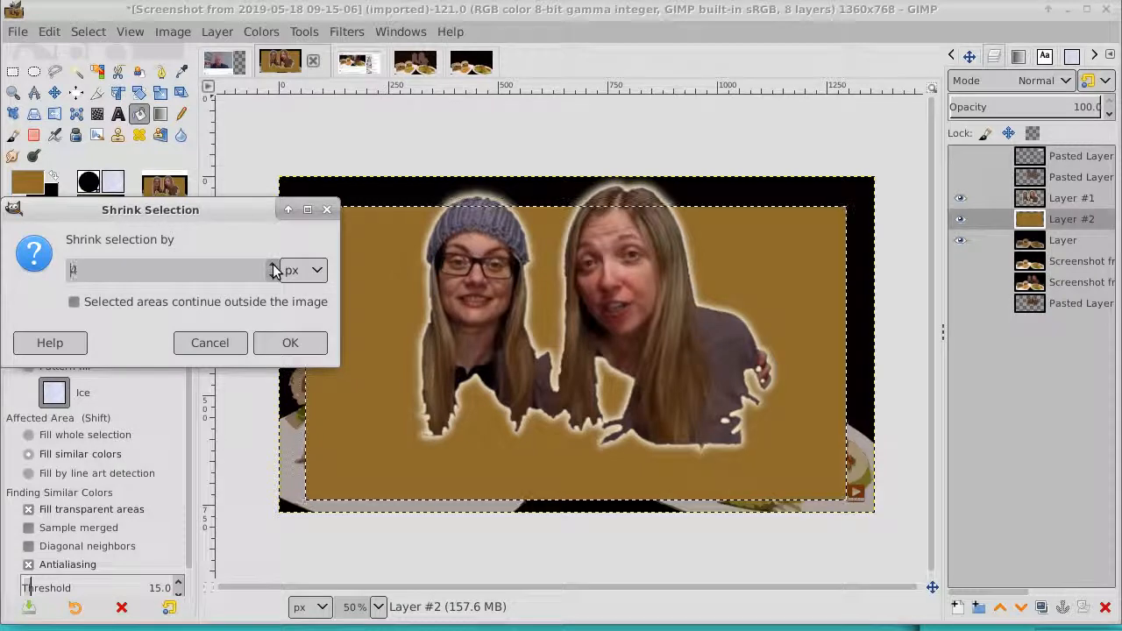
pyautogui.click(274, 266)
pyautogui.click(274, 266)
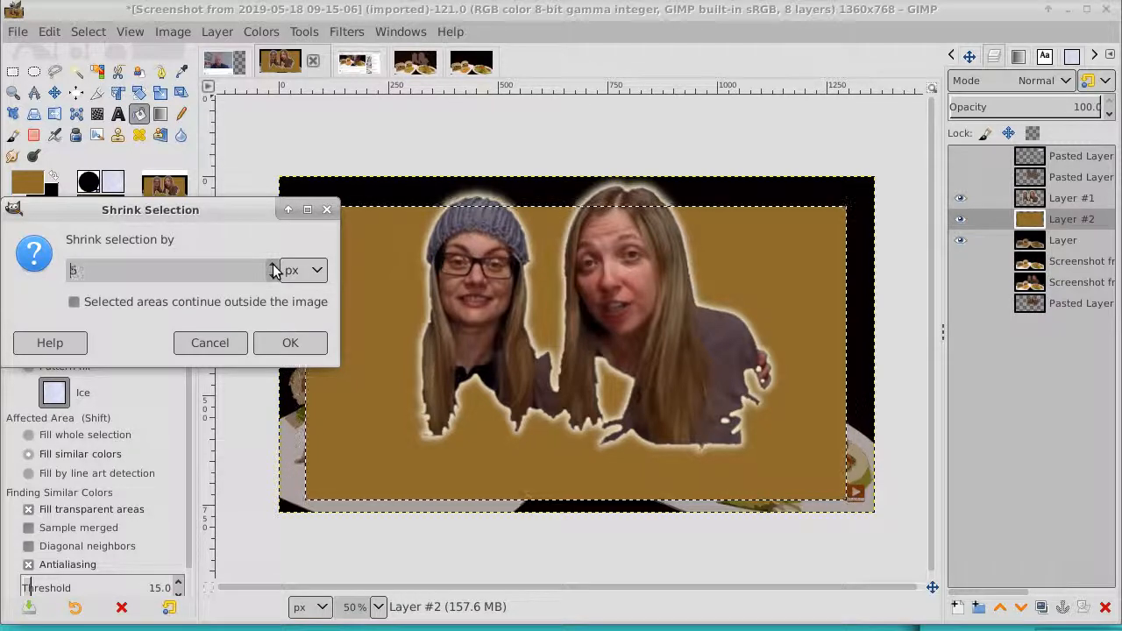
pyautogui.click(296, 341)
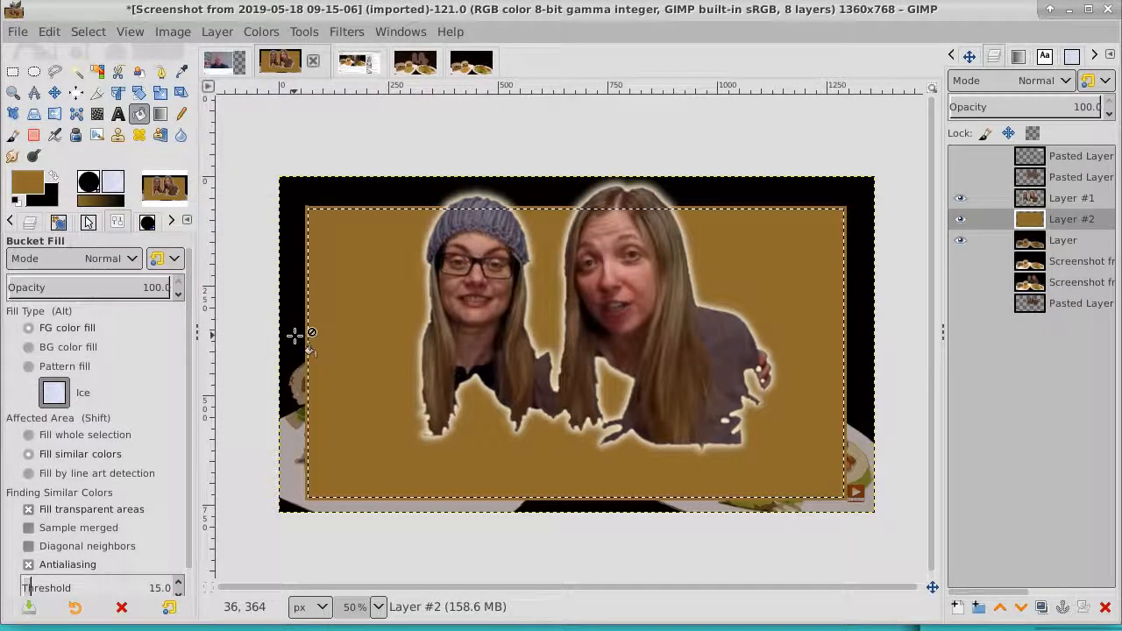
pyautogui.press('Delete')
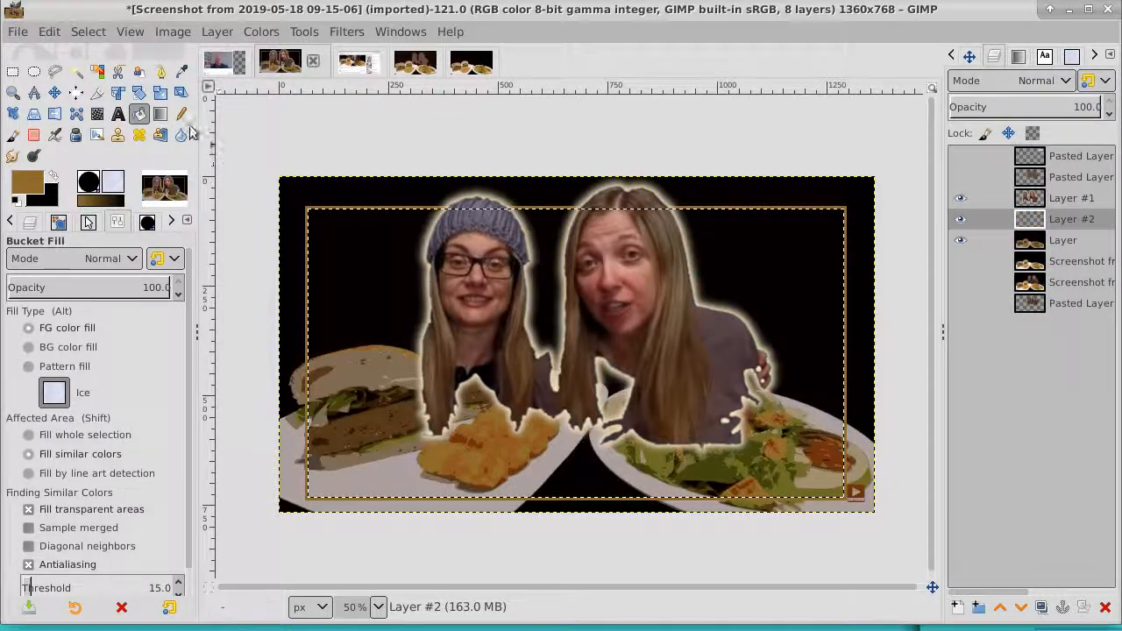
# Step: Shrink the selection by another 6 px and fill the smaller rectangle with the brown foreground color
pyautogui.click(98, 32)
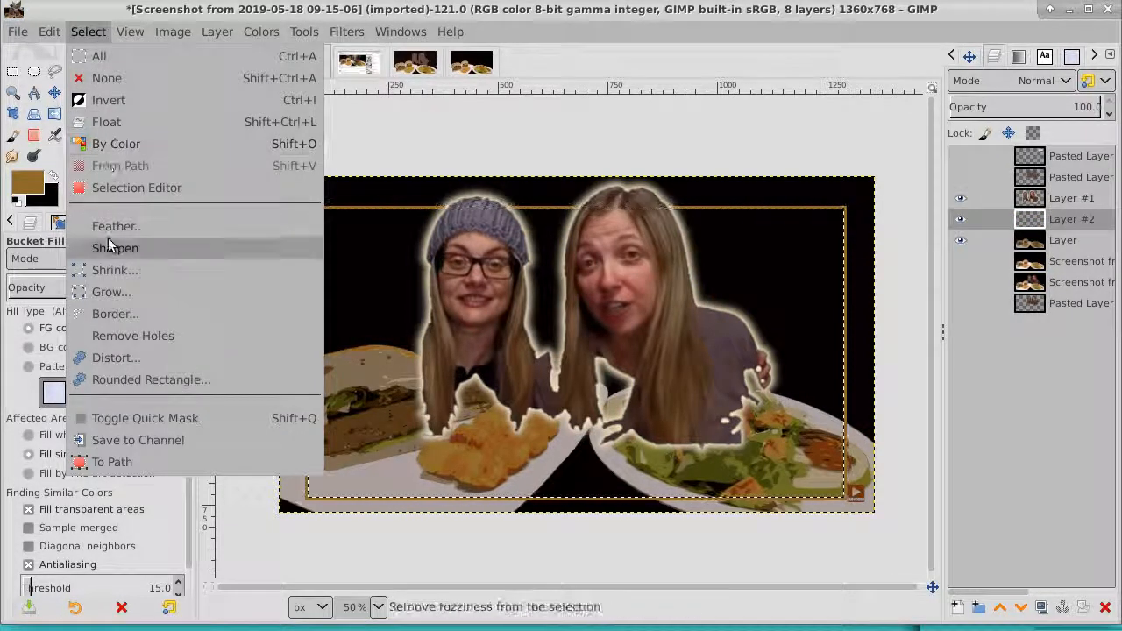
pyautogui.click(108, 269)
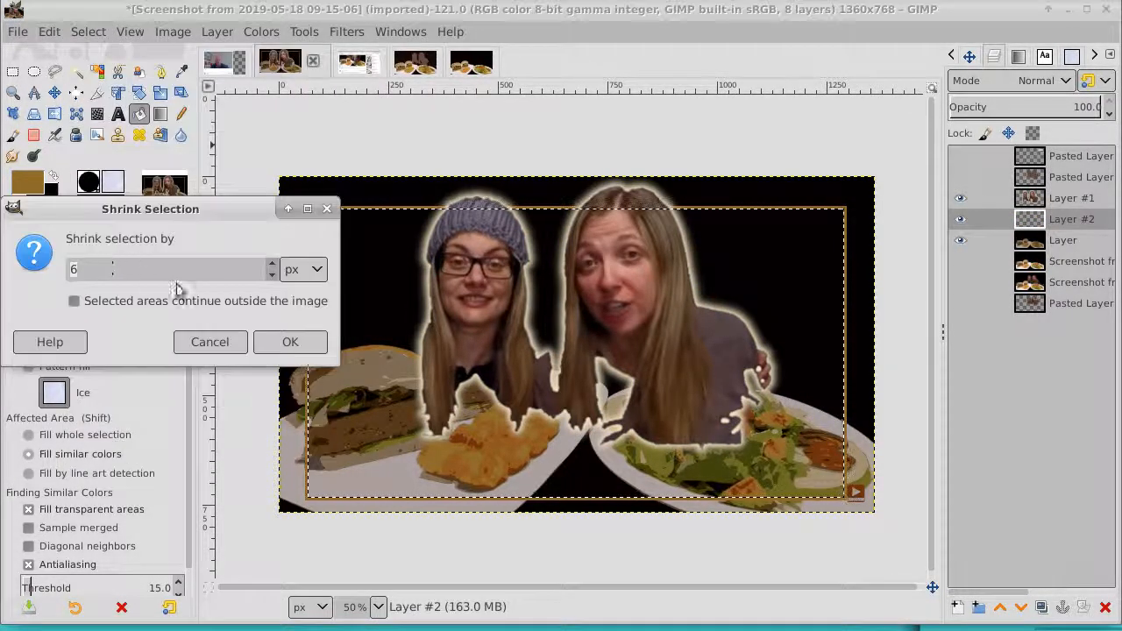
pyautogui.click(272, 342)
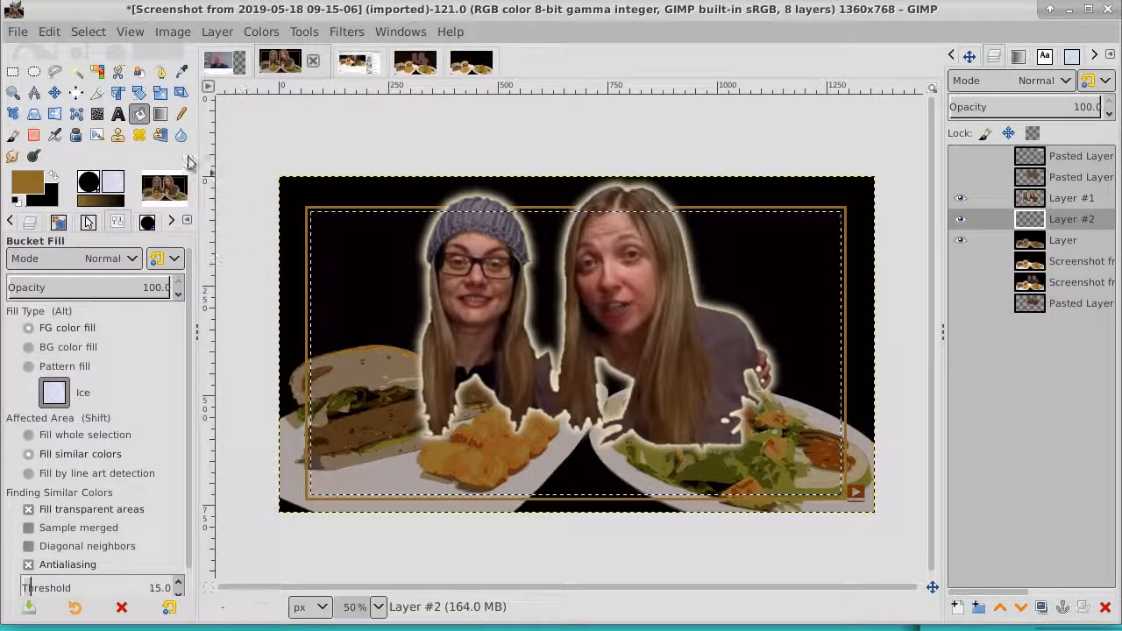
pyautogui.click(370, 258)
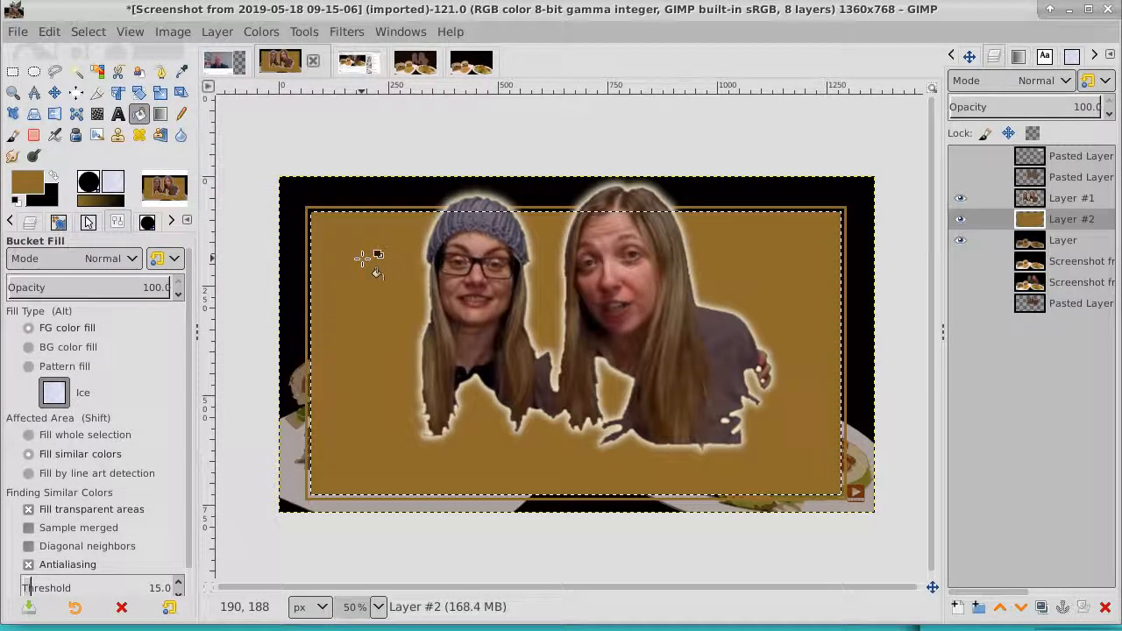
# Step: Shrink the selection by 6 px once more and delete the interior fill to form a second, inner frame line
pyautogui.click(87, 32)
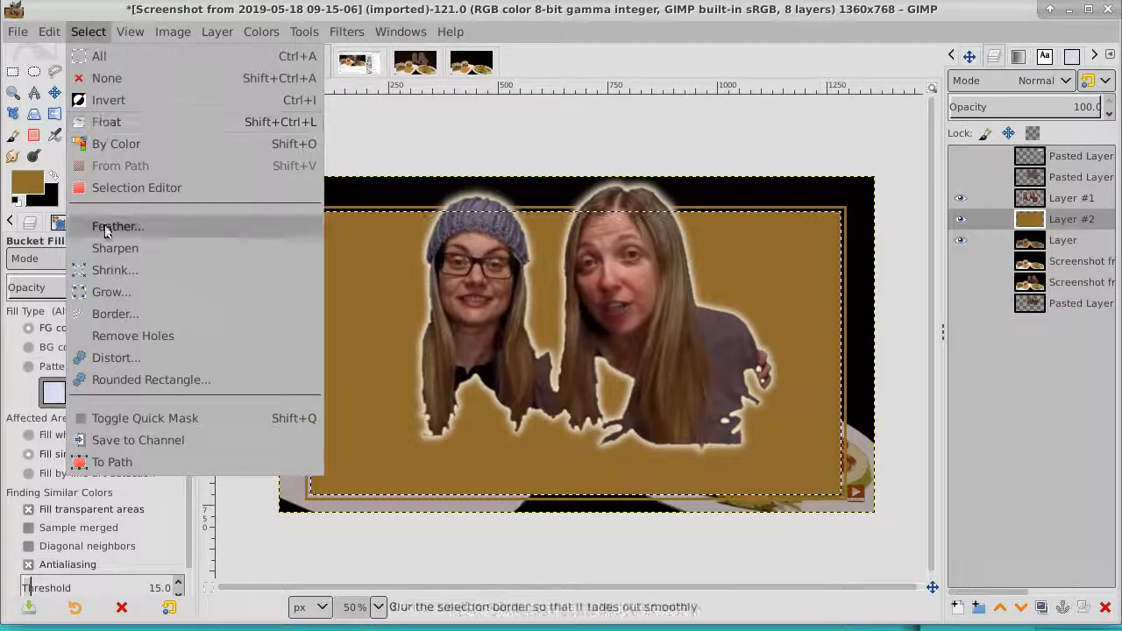
pyautogui.click(121, 272)
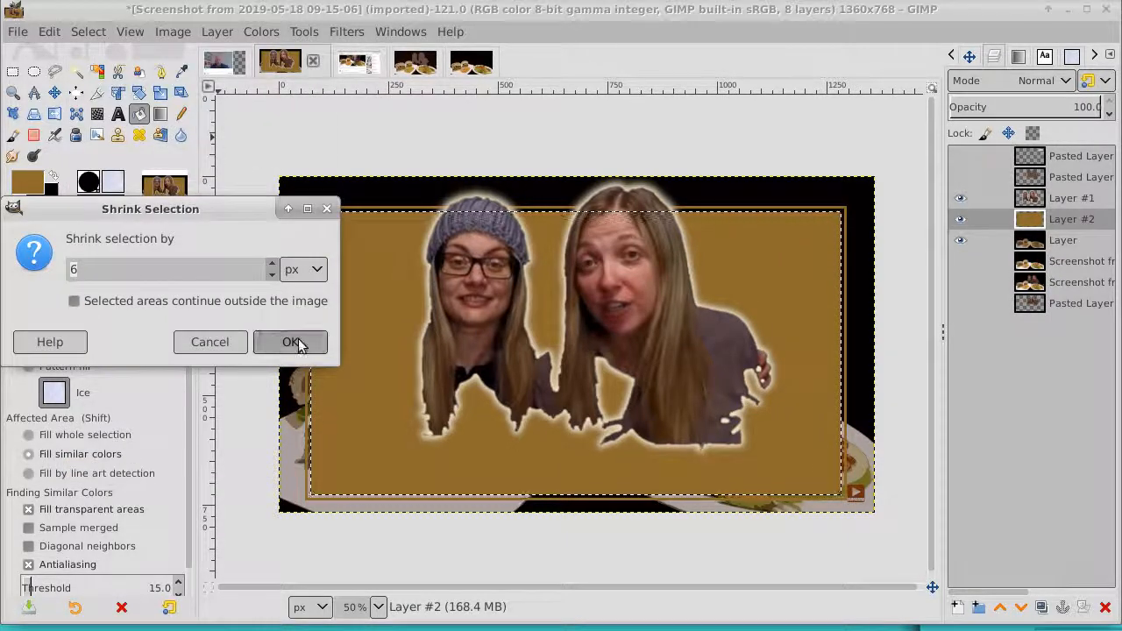
pyautogui.click(294, 341)
pyautogui.press('Delete')
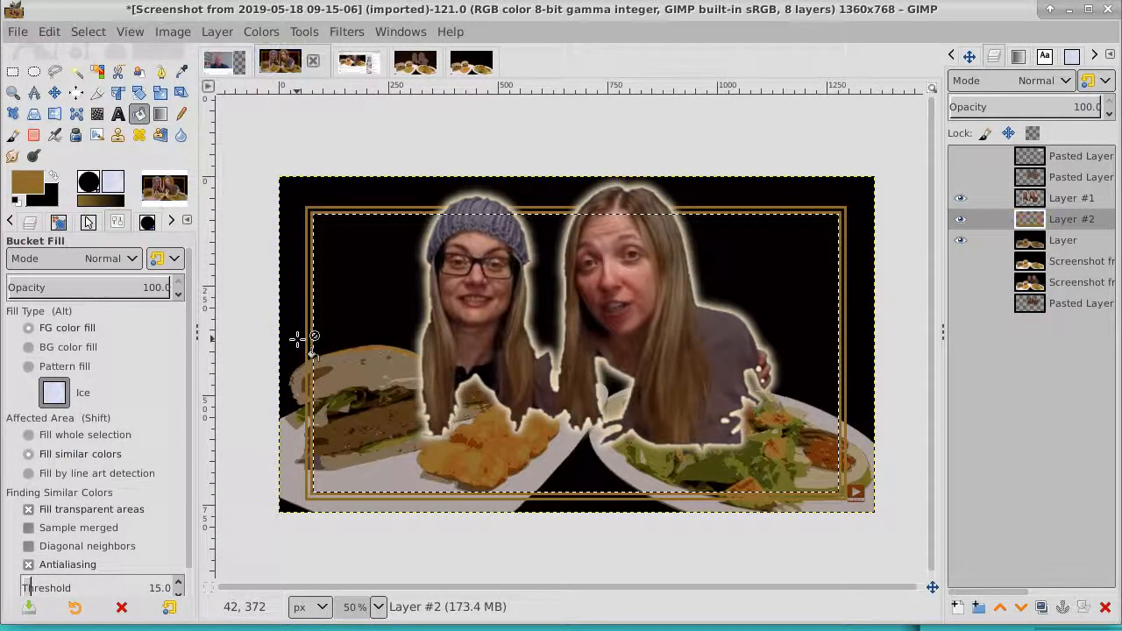
# Step: Clear the selection, make the food plates layer active, and hide Layer #1 and Layer #2
pyautogui.click(88, 32)
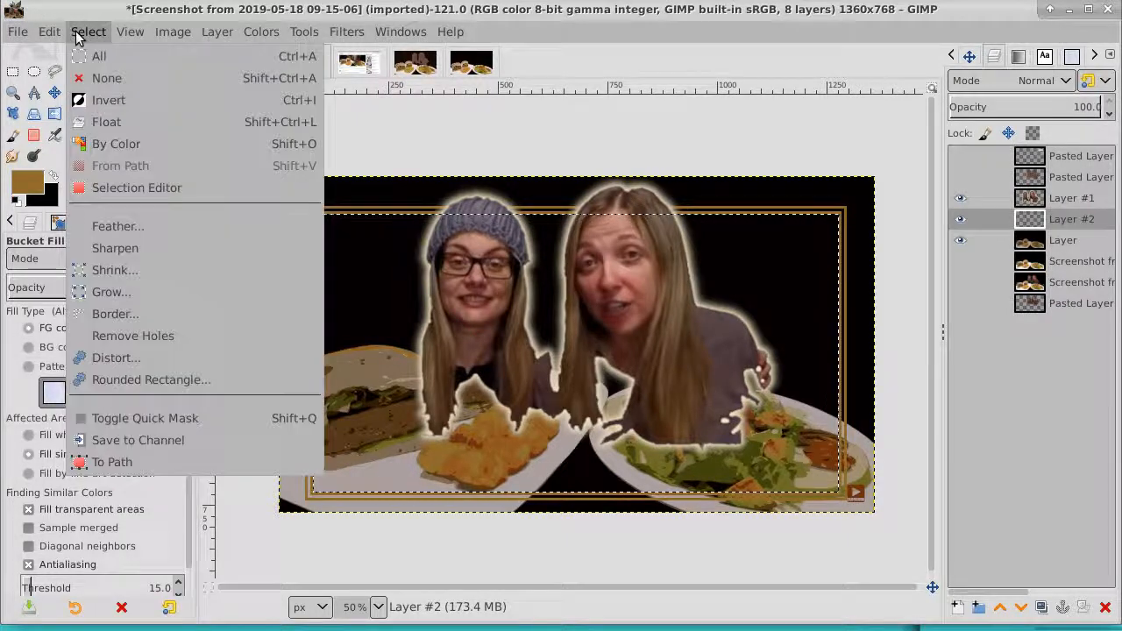
pyautogui.click(103, 78)
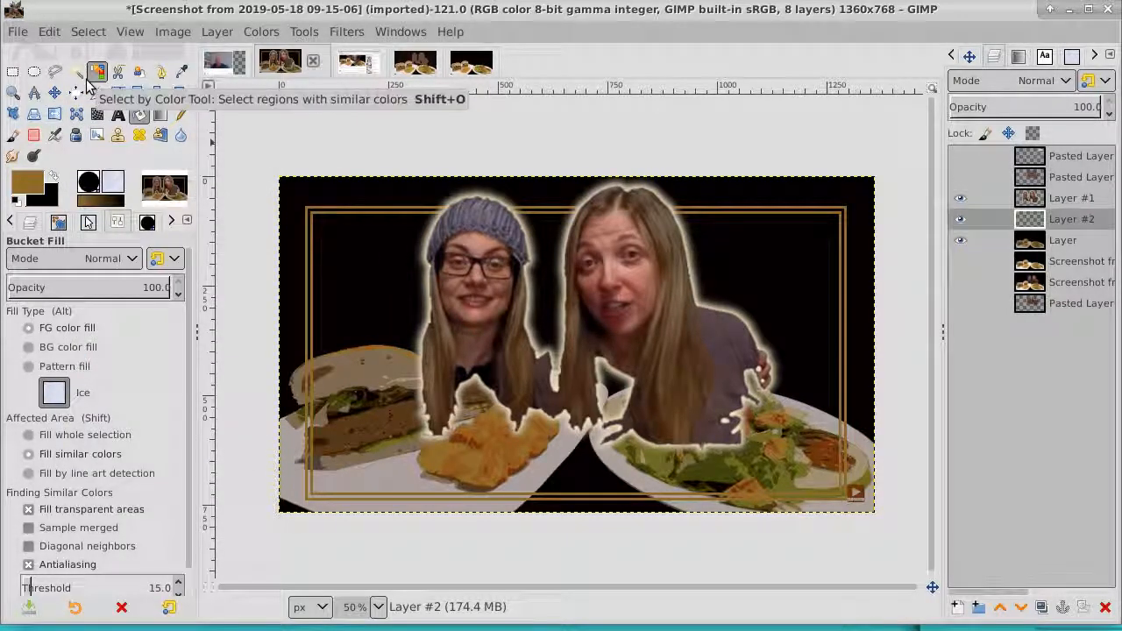
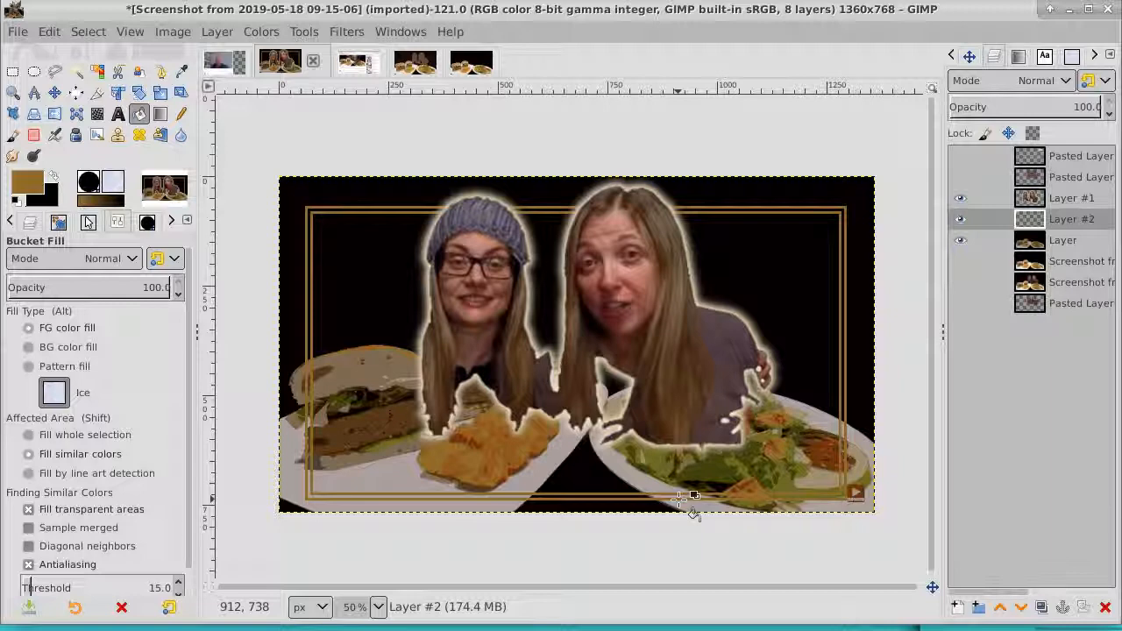
pyautogui.click(1073, 244)
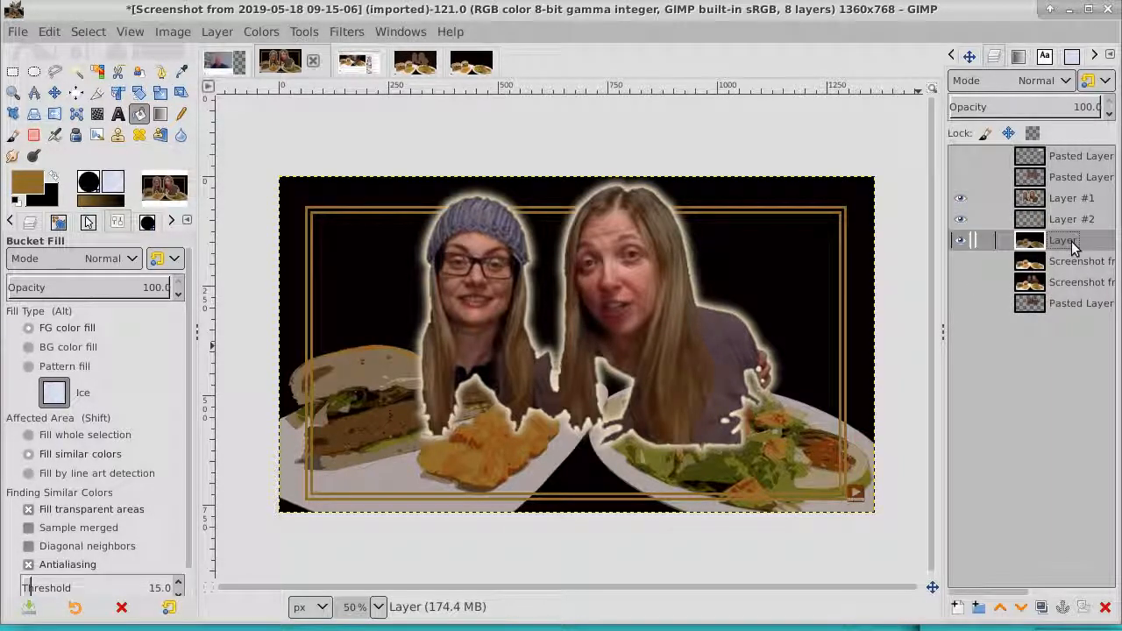
pyautogui.click(960, 219)
pyautogui.click(960, 198)
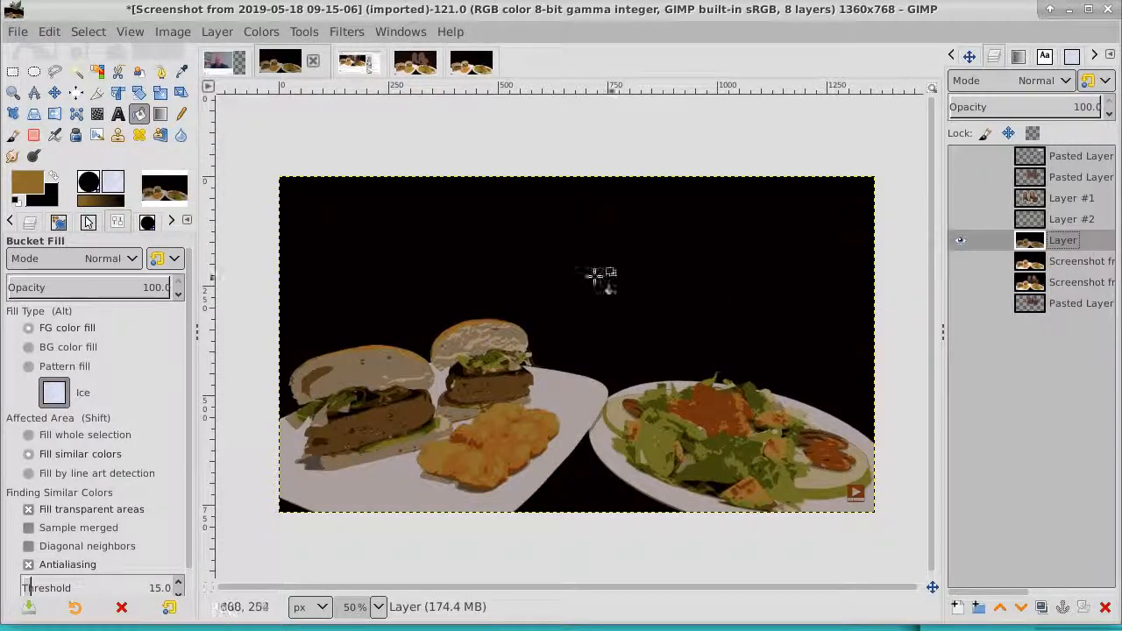
# Step: Fuzzy-select the black background around the food plates, adding the upper area to the lower area between the plates
pyautogui.click(96, 71)
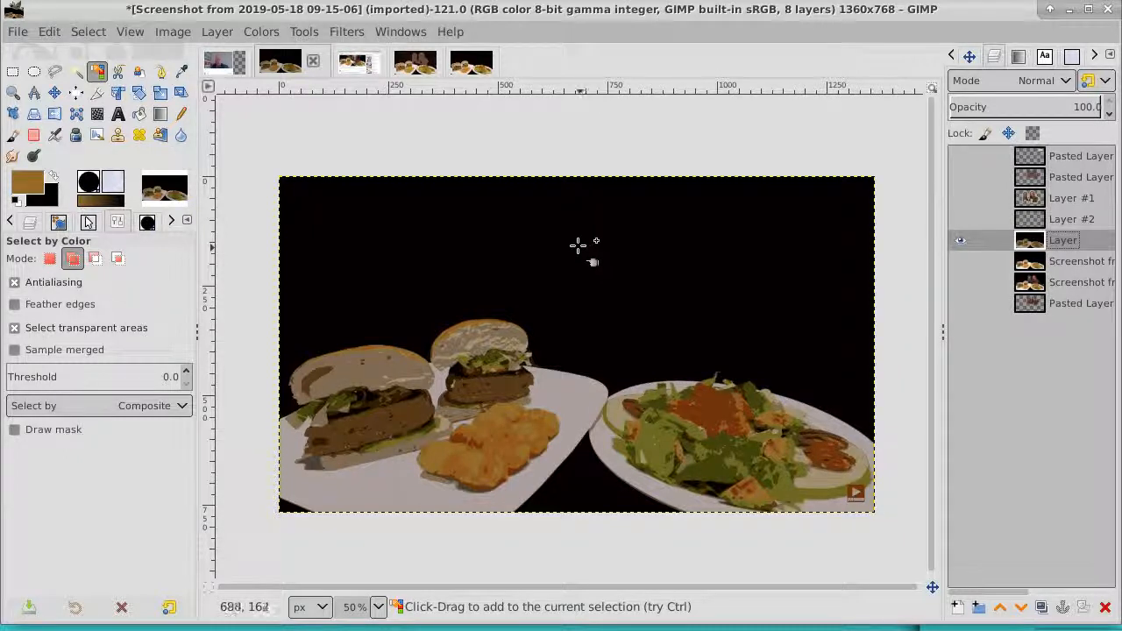
pyautogui.click(75, 71)
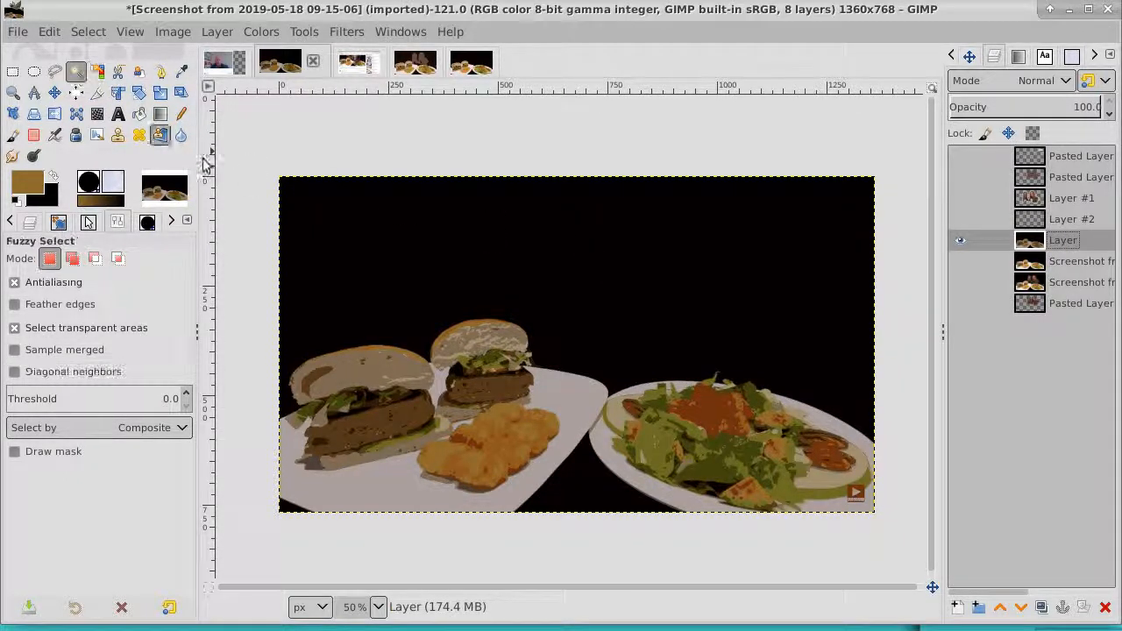
pyautogui.click(652, 289)
pyautogui.click(583, 452)
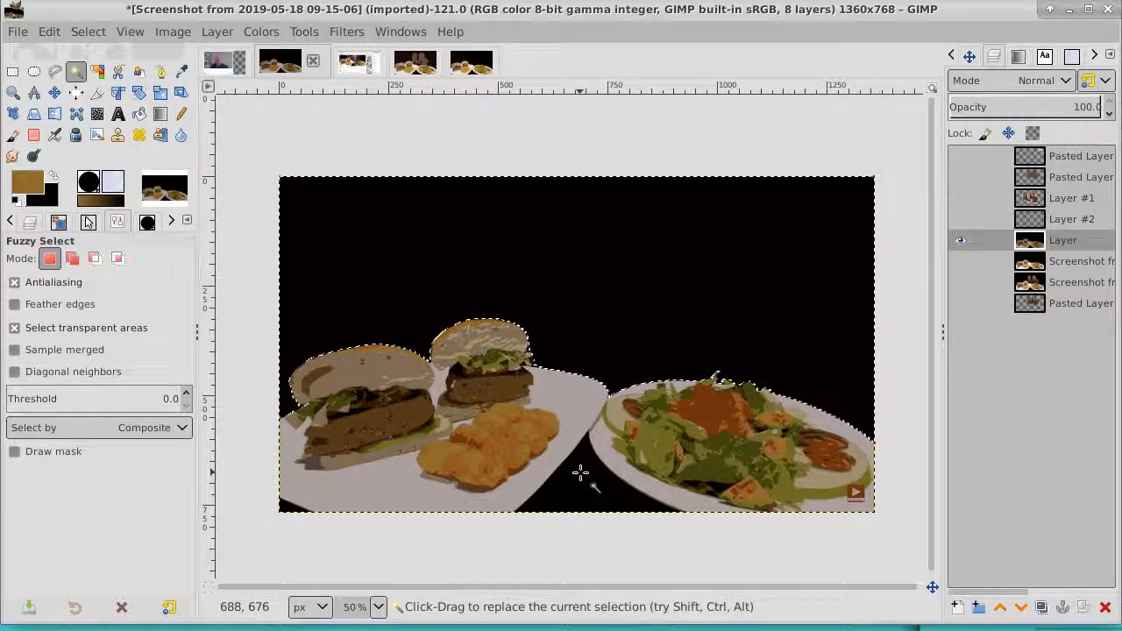
pyautogui.click(71, 257)
pyautogui.click(606, 268)
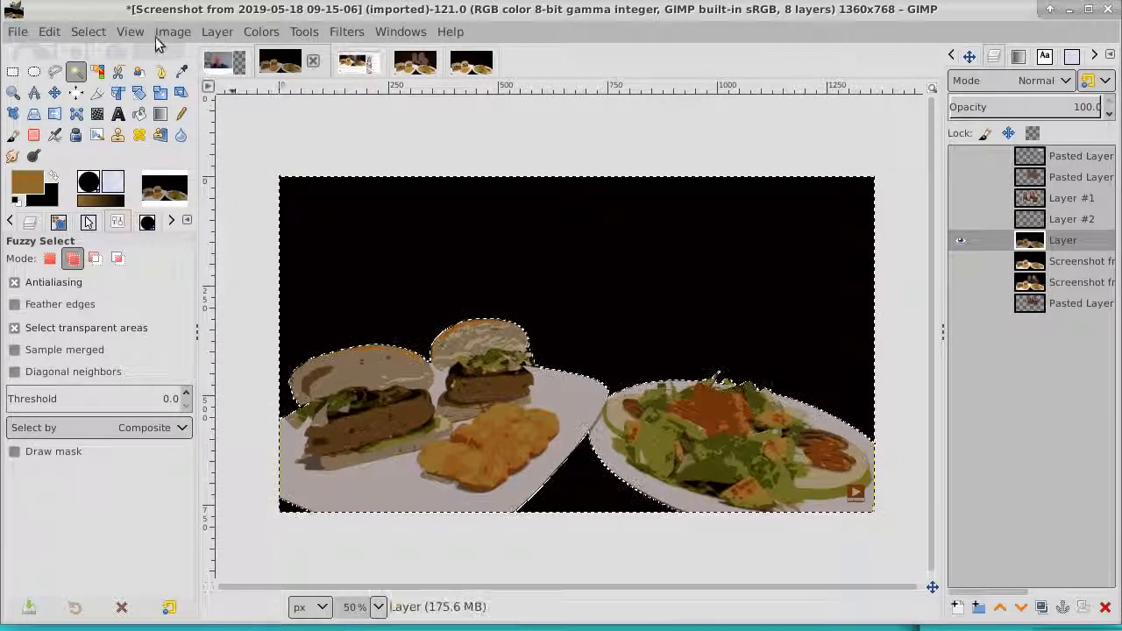
# Step: Invert the selection to cover the food plates and grow it by 7 px
pyautogui.click(97, 33)
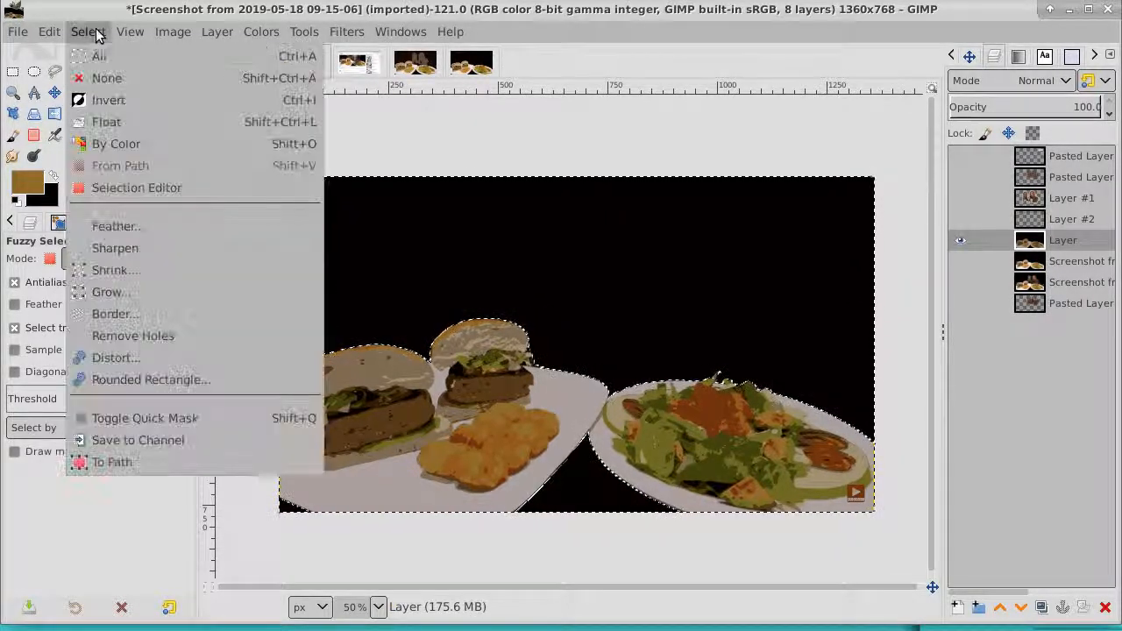
pyautogui.click(120, 104)
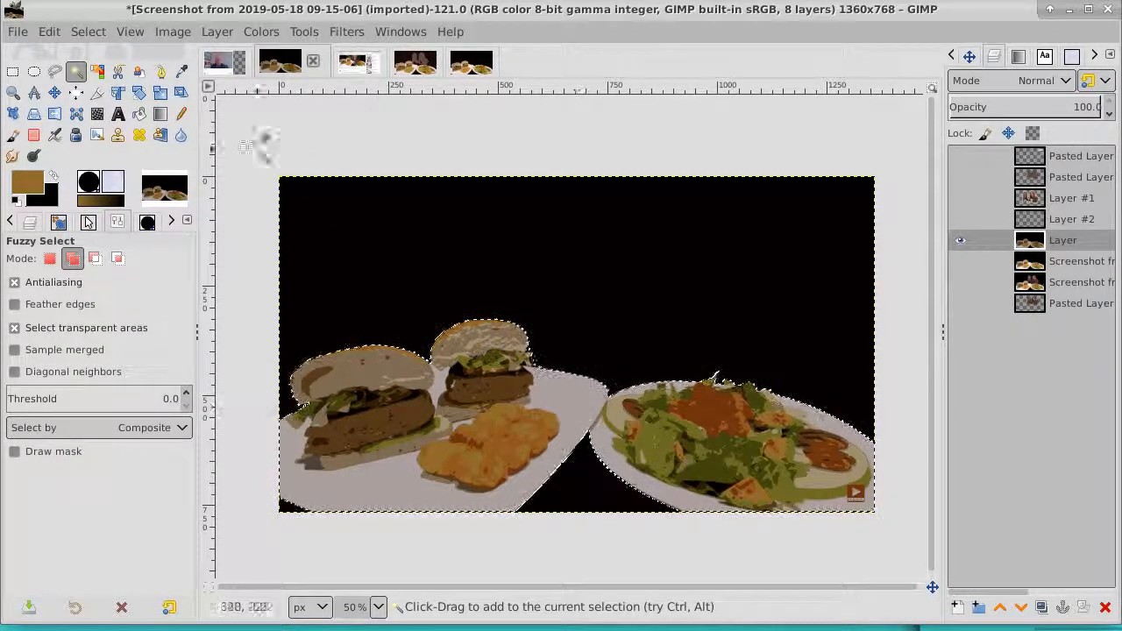
pyautogui.click(88, 32)
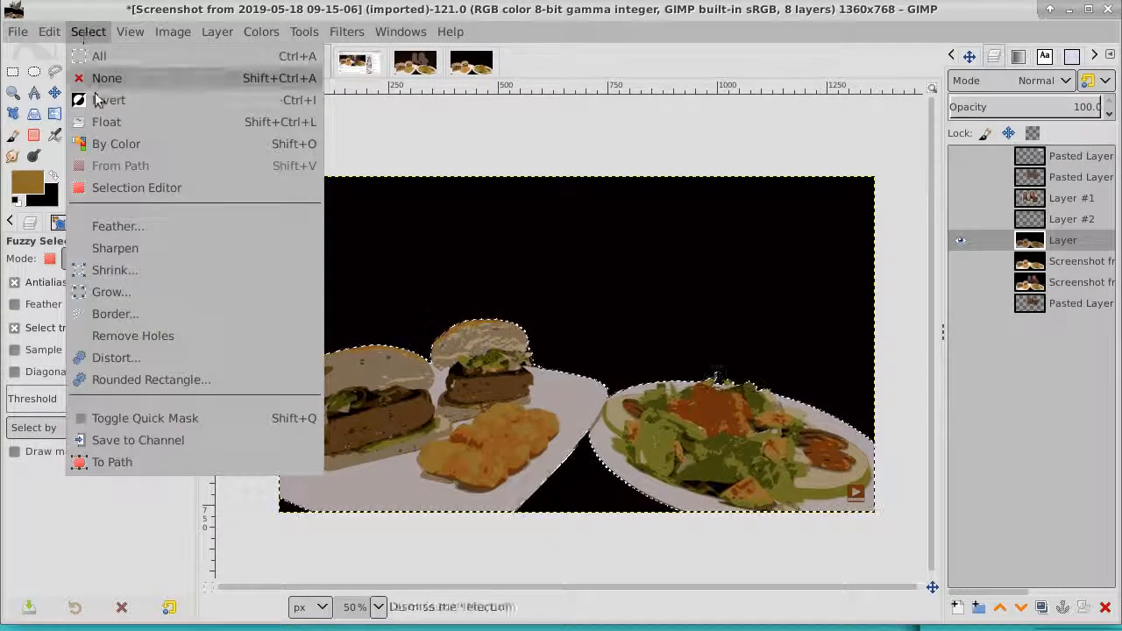
pyautogui.click(107, 290)
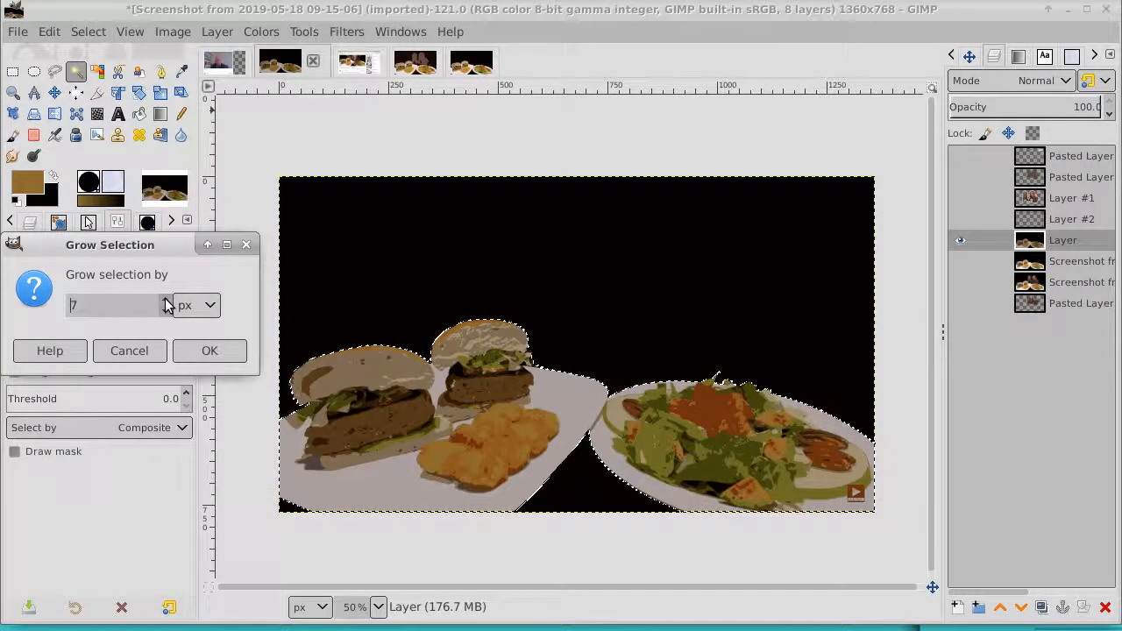
pyautogui.click(209, 350)
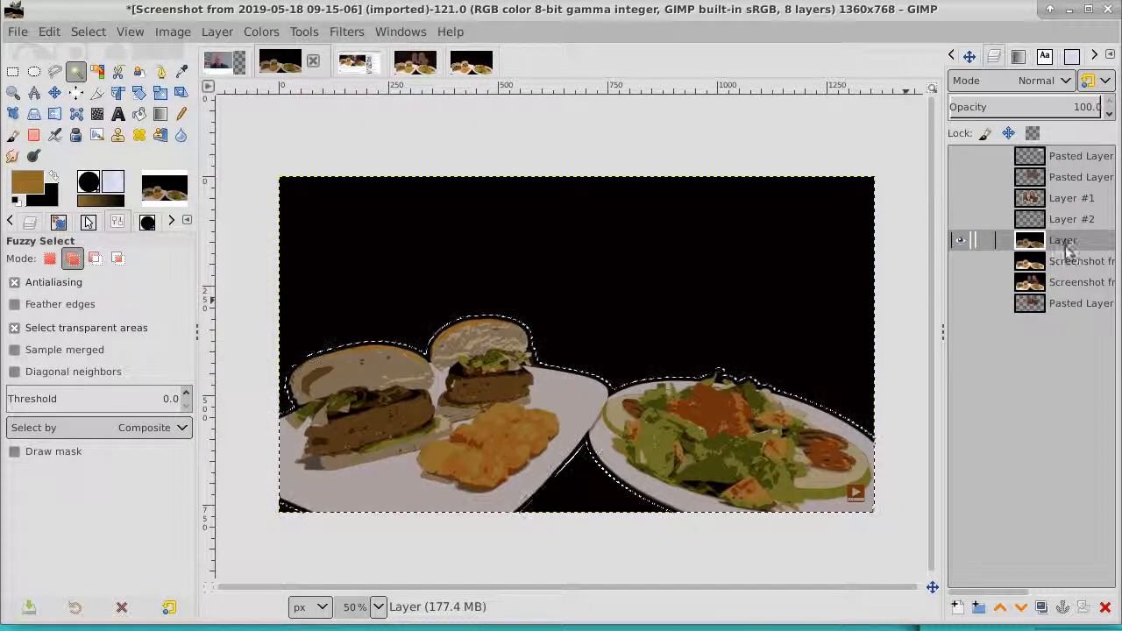
# Step: Show only Layer #2, make it active, and delete the parts of the brown frame inside the food plates selection
pyautogui.click(961, 242)
pyautogui.click(961, 220)
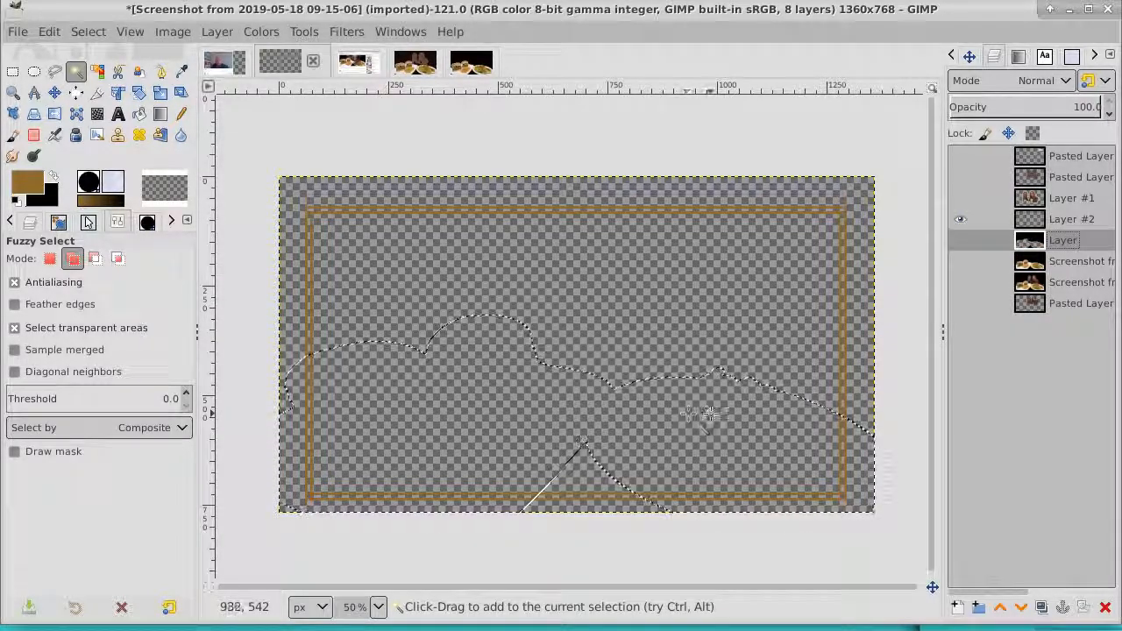
pyautogui.click(1088, 221)
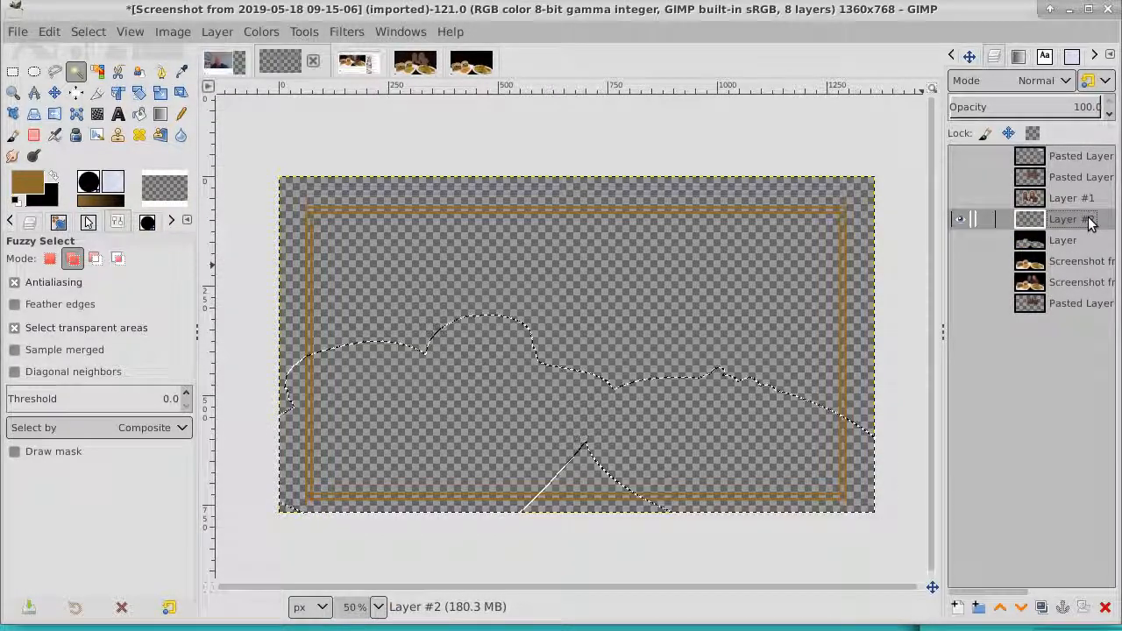
pyautogui.click(49, 32)
pyautogui.click(56, 72)
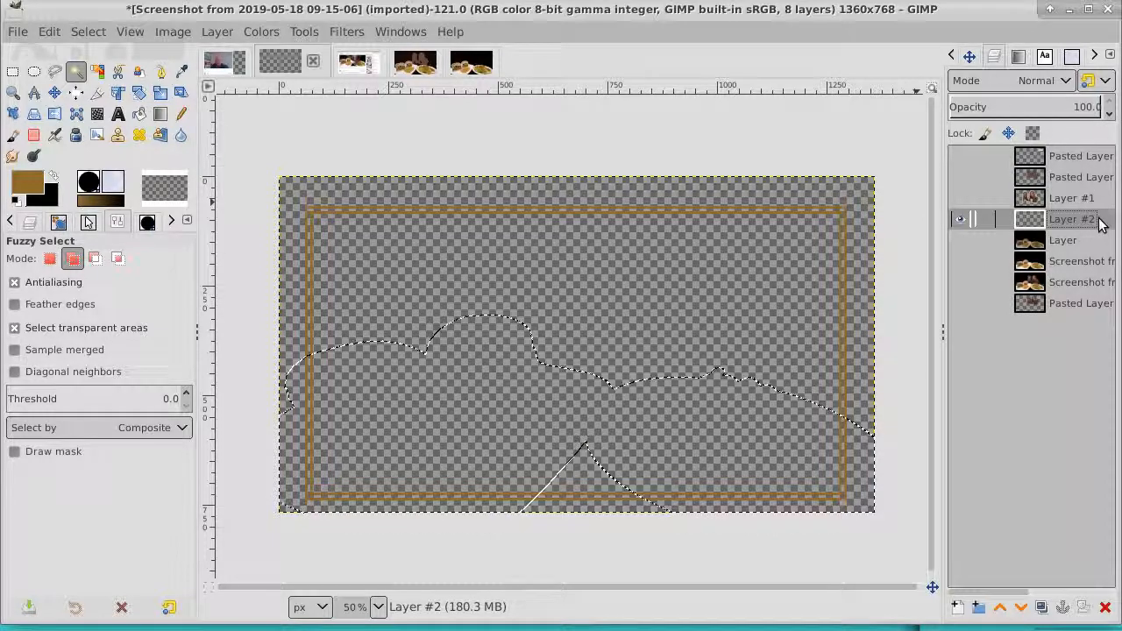
pyautogui.press('Delete')
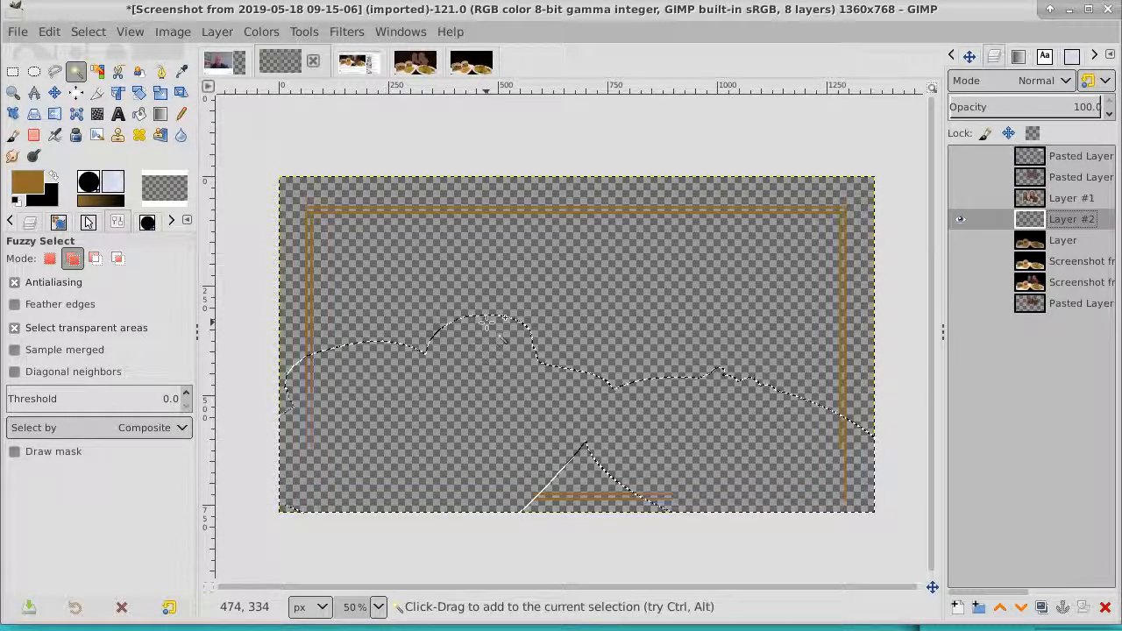
# Step: Clear the selection and show the food plates layer and Layer #1 again
pyautogui.click(88, 31)
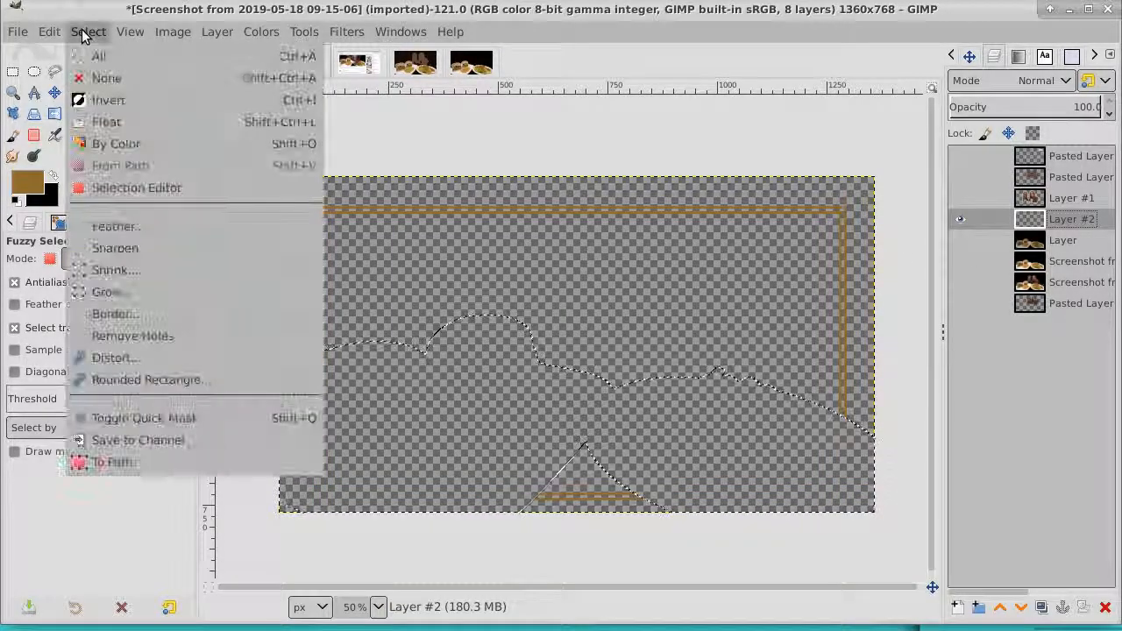
pyautogui.click(101, 78)
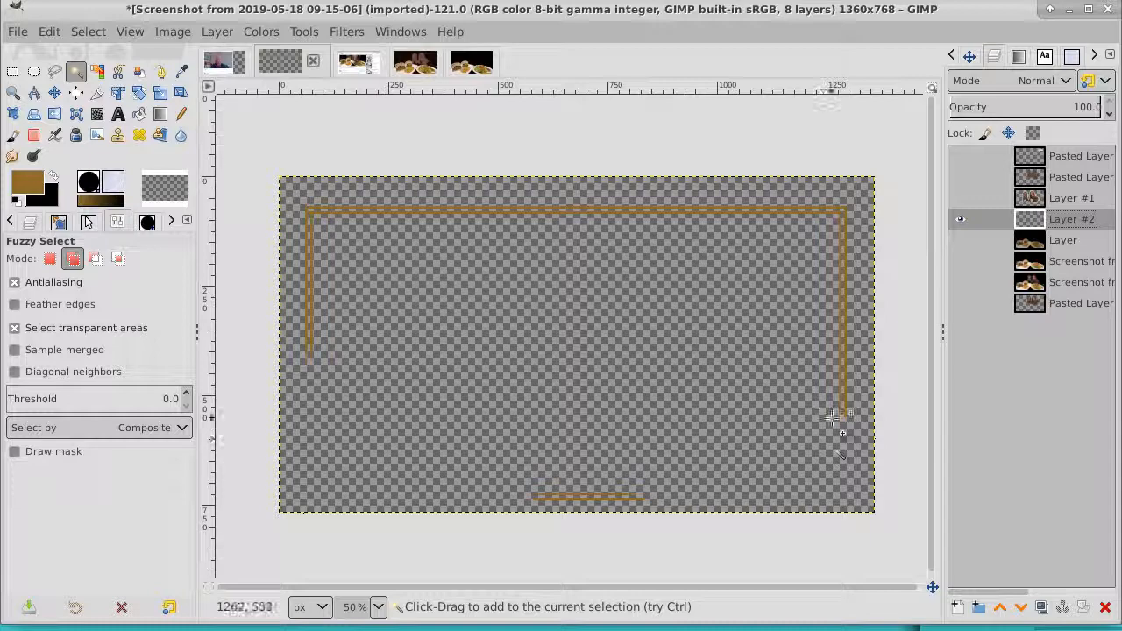
pyautogui.click(965, 241)
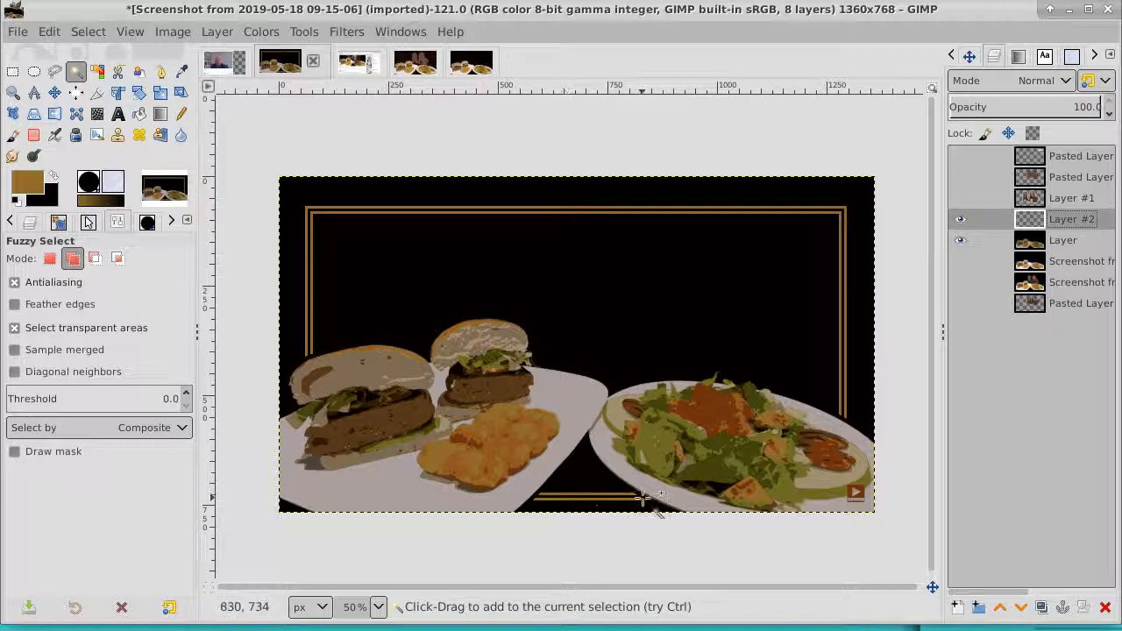
pyautogui.click(961, 200)
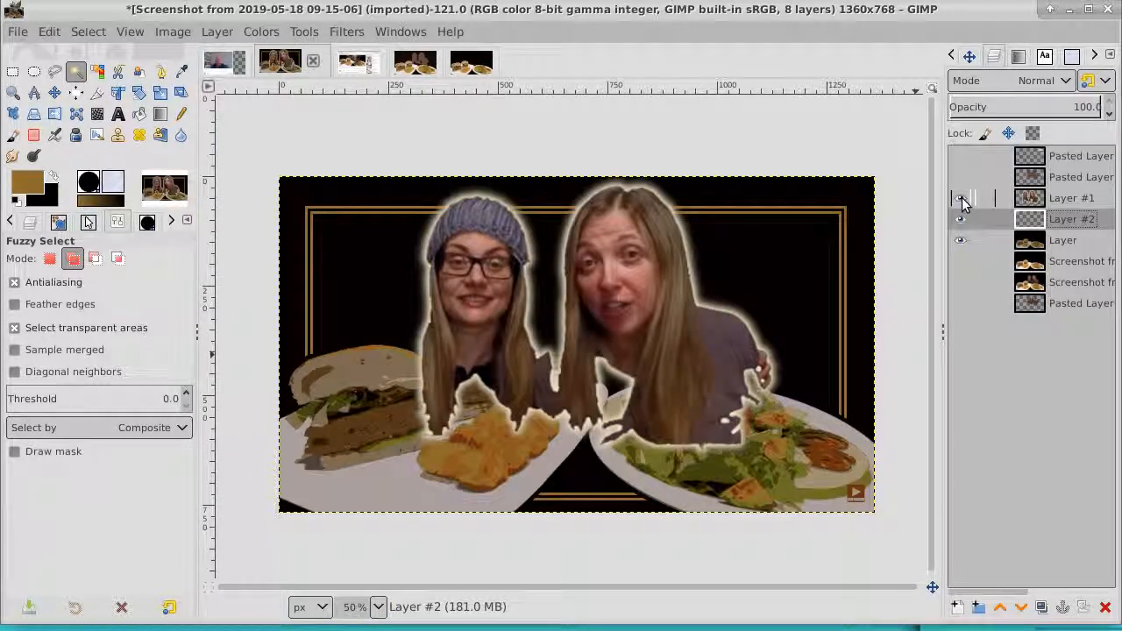
pyautogui.click(1074, 199)
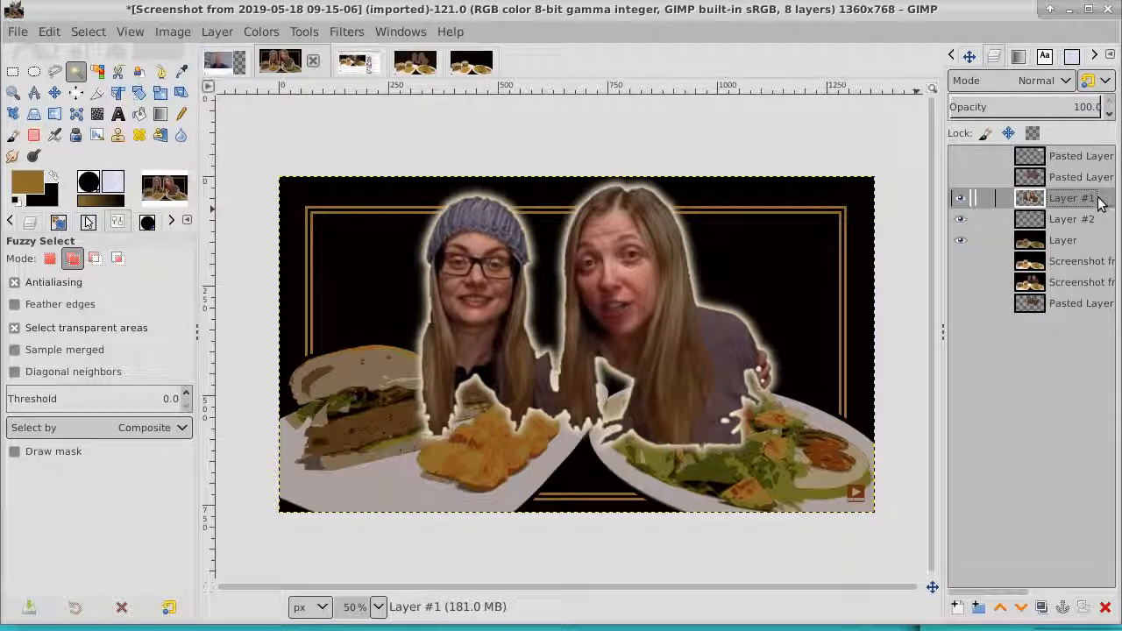
pyautogui.click(1082, 222)
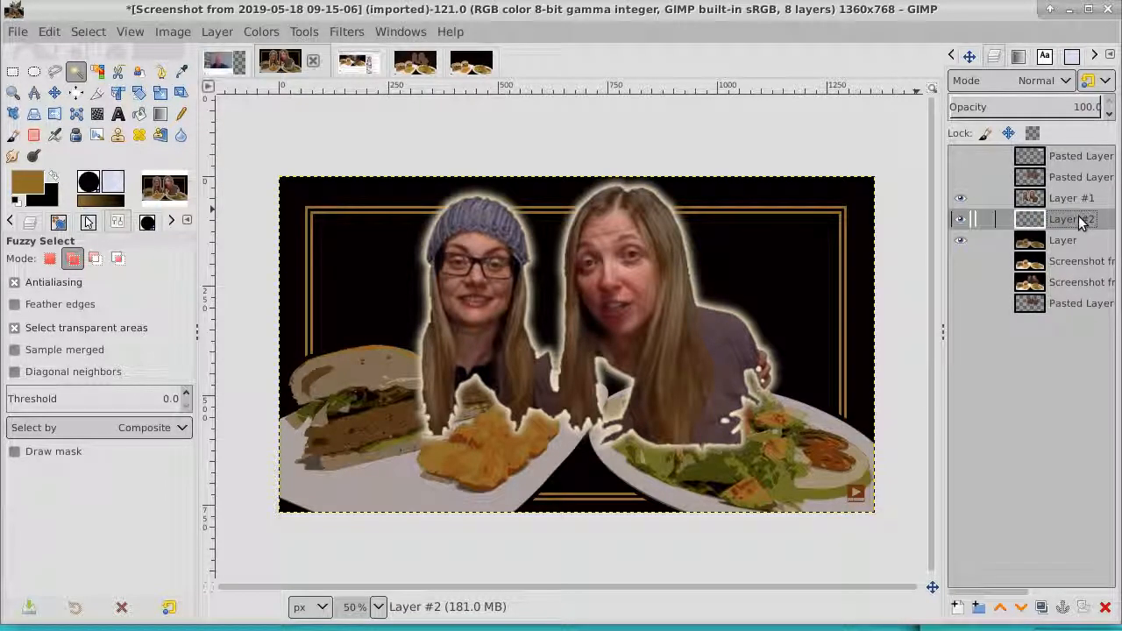
pyautogui.rightClick(1081, 223)
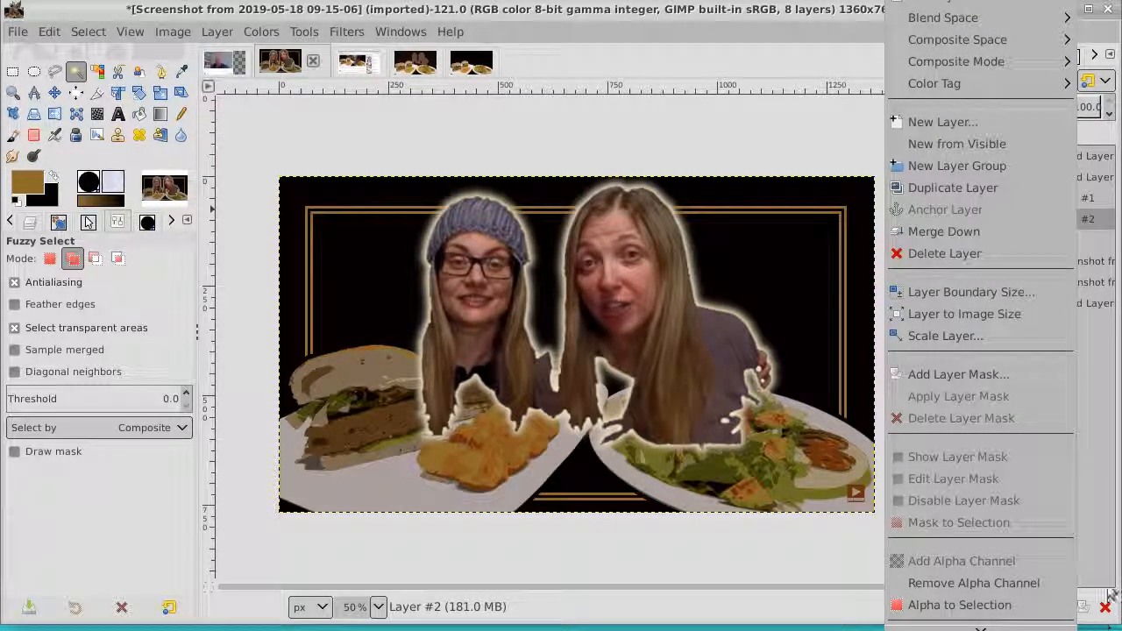
pyautogui.click(760, 611)
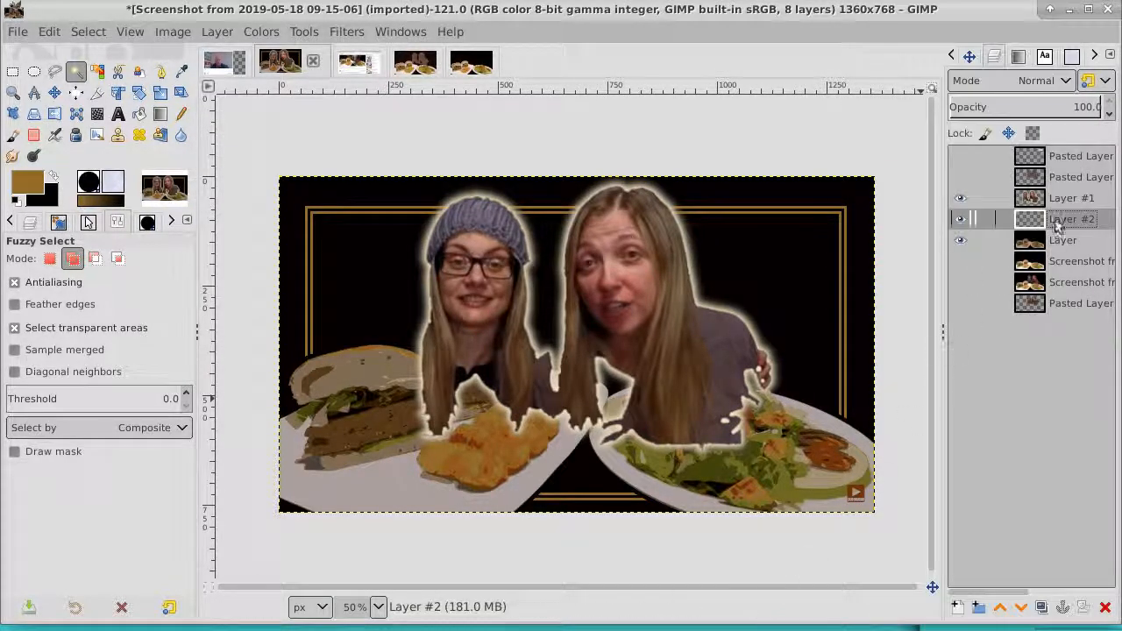
# Step: Add a new transparent 1360 × 768 px layer above Layer #1 and duplicate it
pyautogui.click(1076, 200)
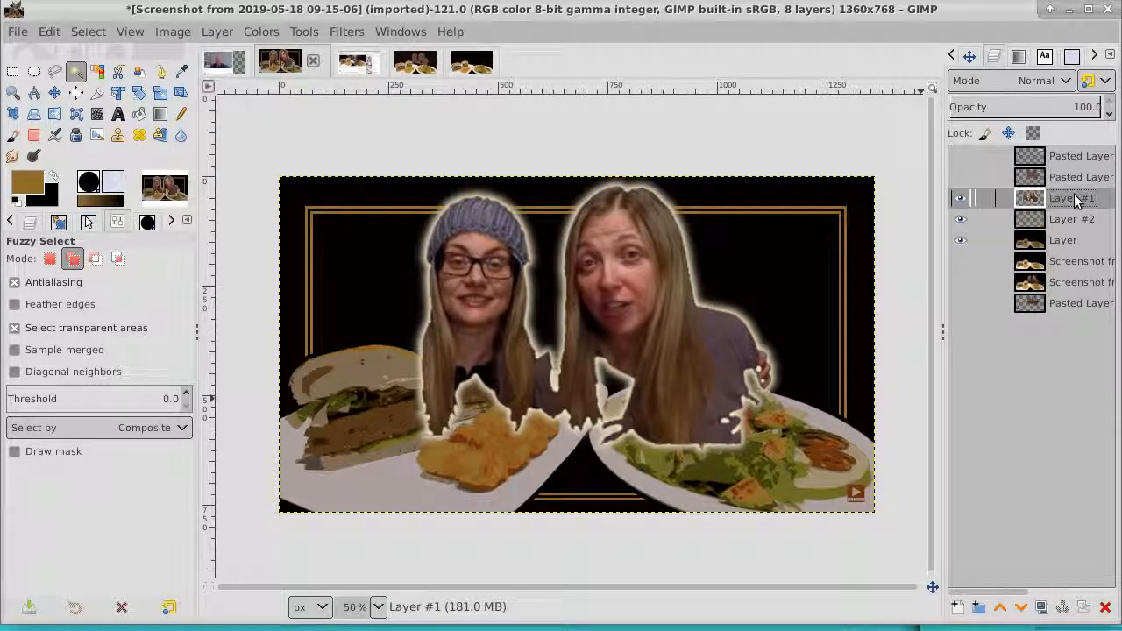
pyautogui.click(957, 607)
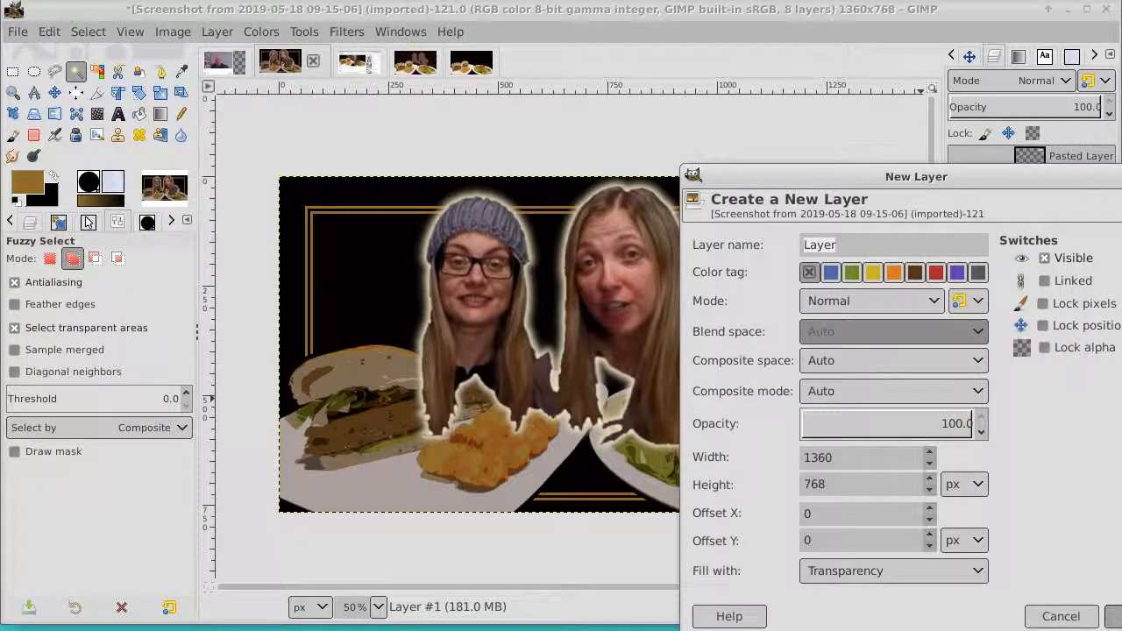
pyautogui.click(1112, 616)
pyautogui.click(1041, 608)
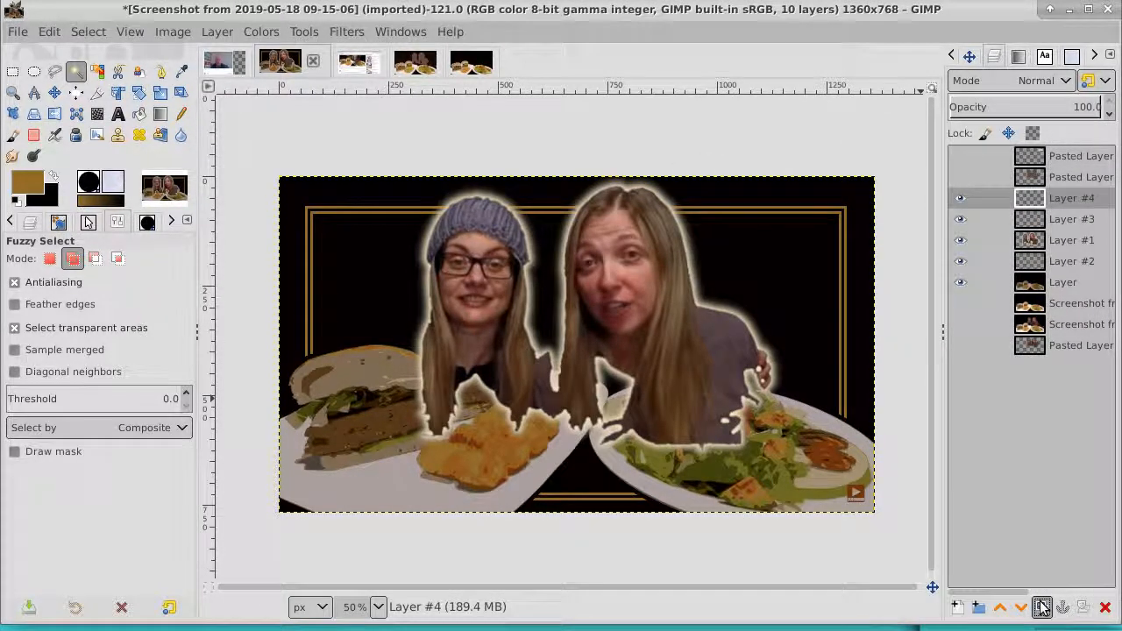
# Step: Fuzzy-select the transparent area around the two women on Layer #1 and invert the selection to enclose the women
pyautogui.click(1071, 239)
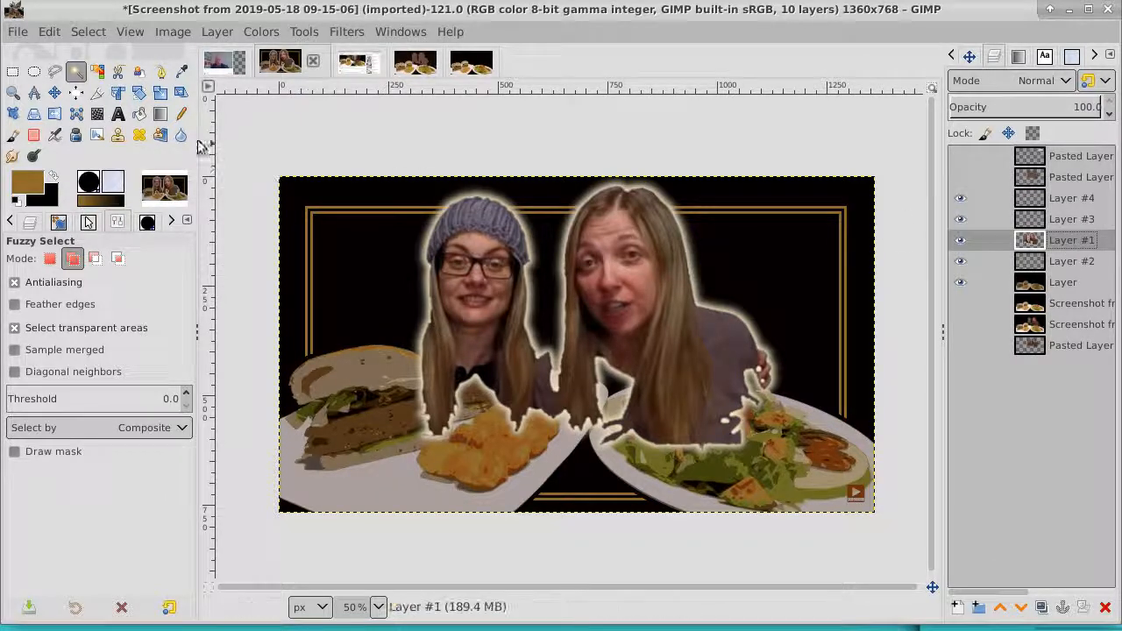
pyautogui.click(351, 223)
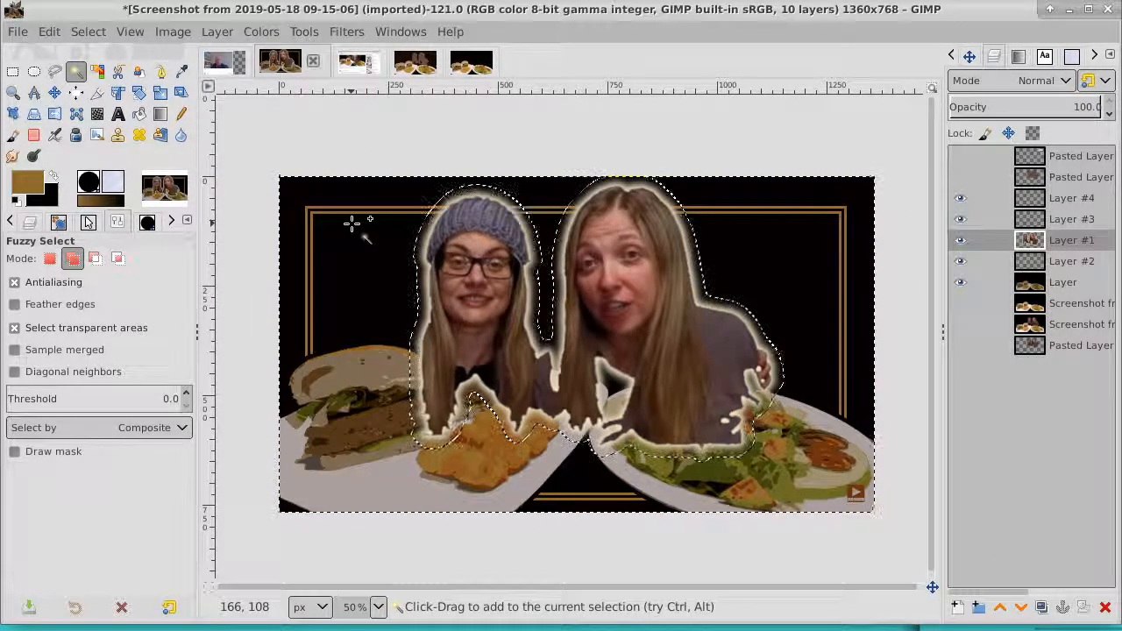
pyautogui.click(97, 34)
pyautogui.click(110, 100)
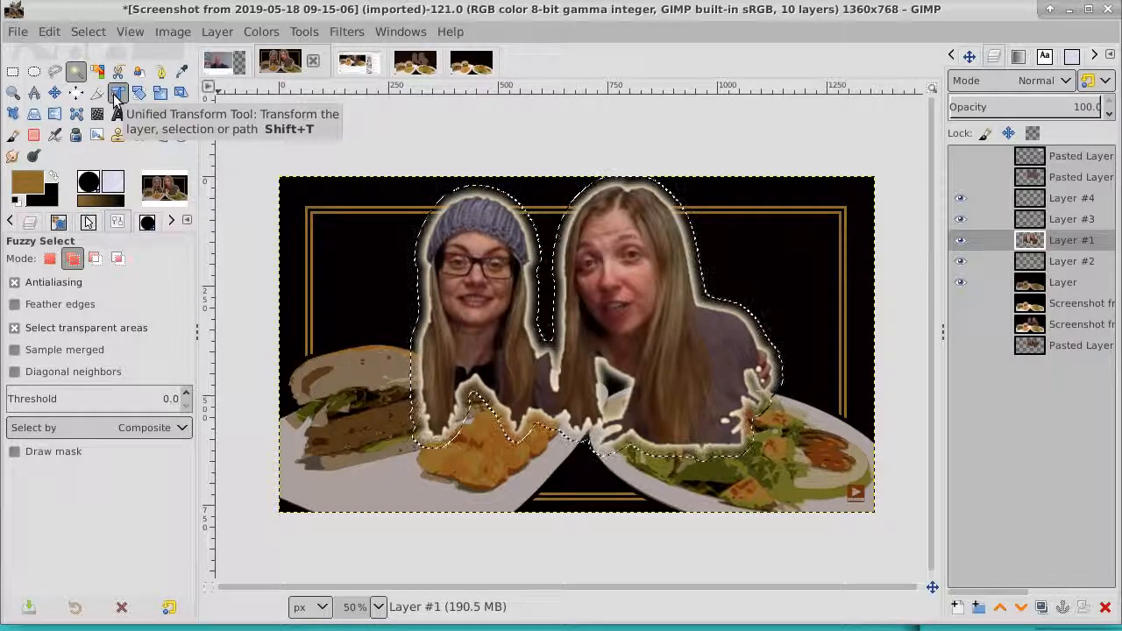
# Step: Shrink the selection around the two women by 4 px
pyautogui.click(88, 33)
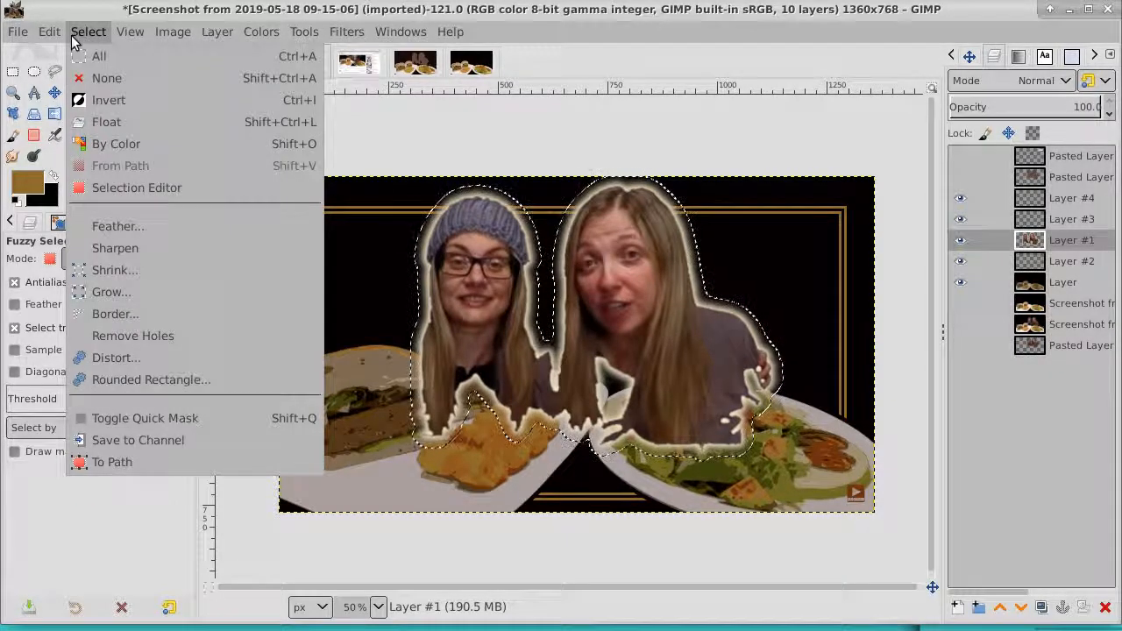
pyautogui.click(116, 268)
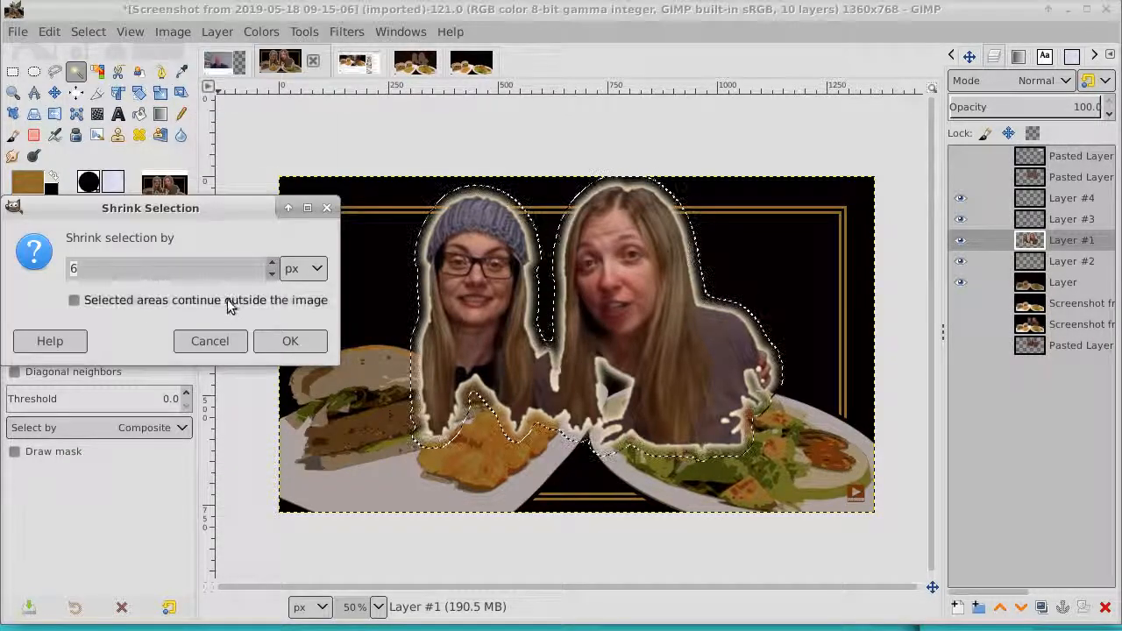
pyautogui.click(273, 274)
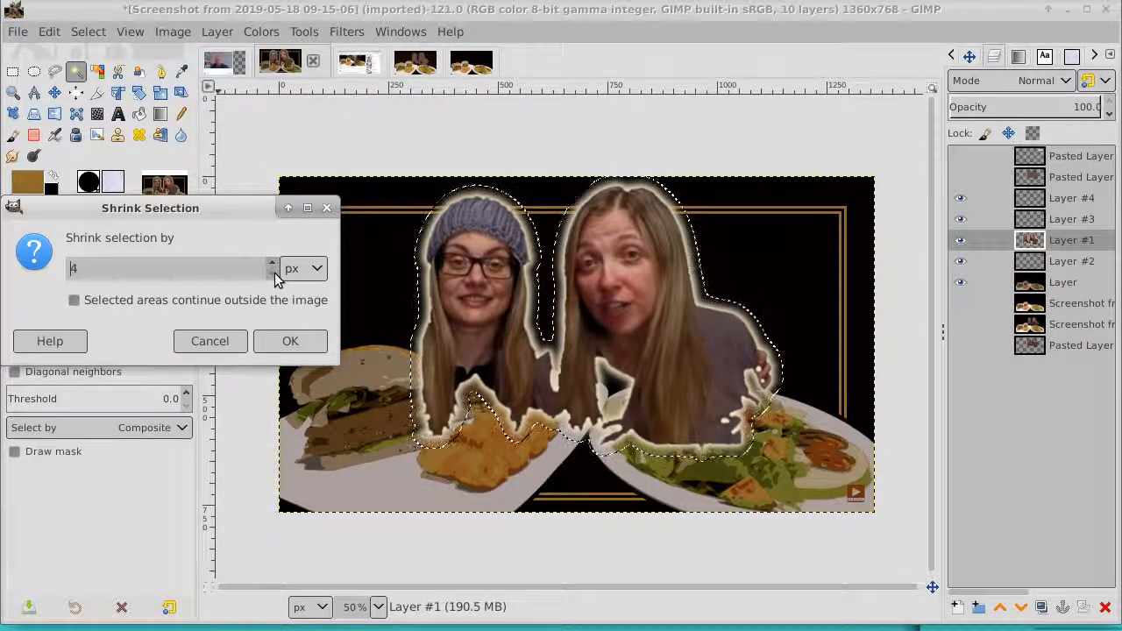
pyautogui.click(290, 340)
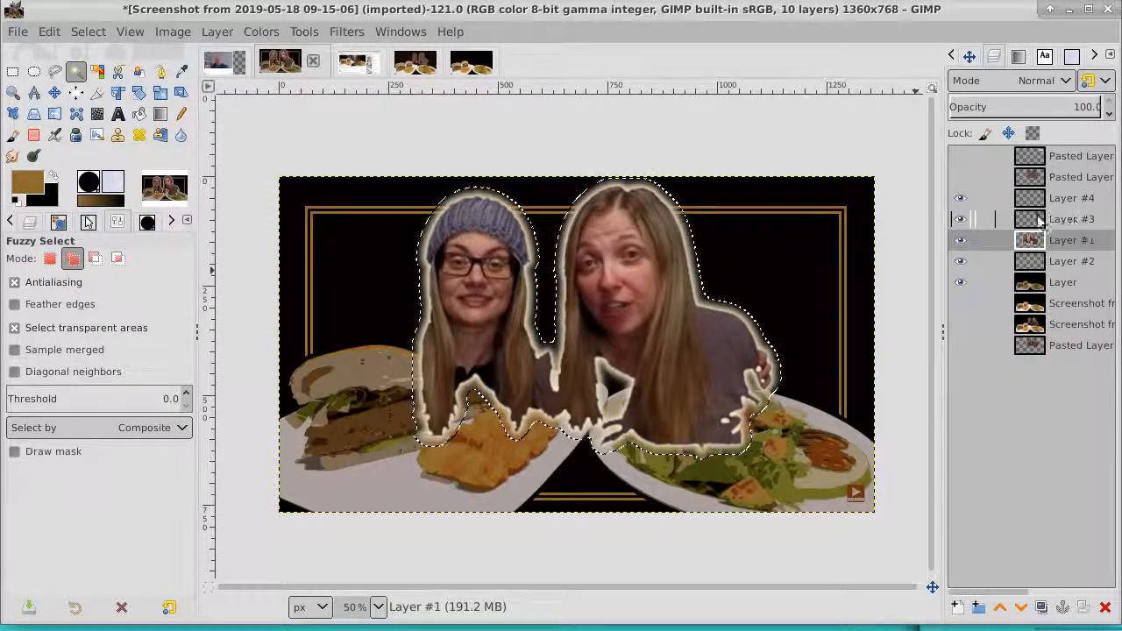
# Step: Show only Layer #2, make it active, and delete the parts of the brown frame inside the women selection
pyautogui.click(960, 198)
pyautogui.click(960, 219)
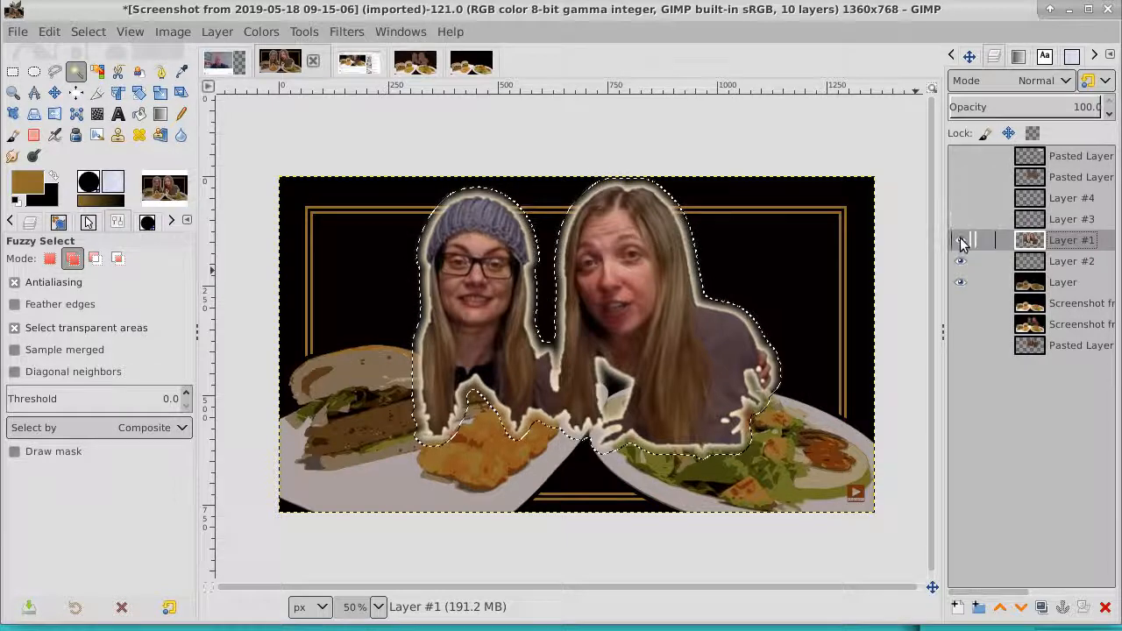
pyautogui.click(960, 240)
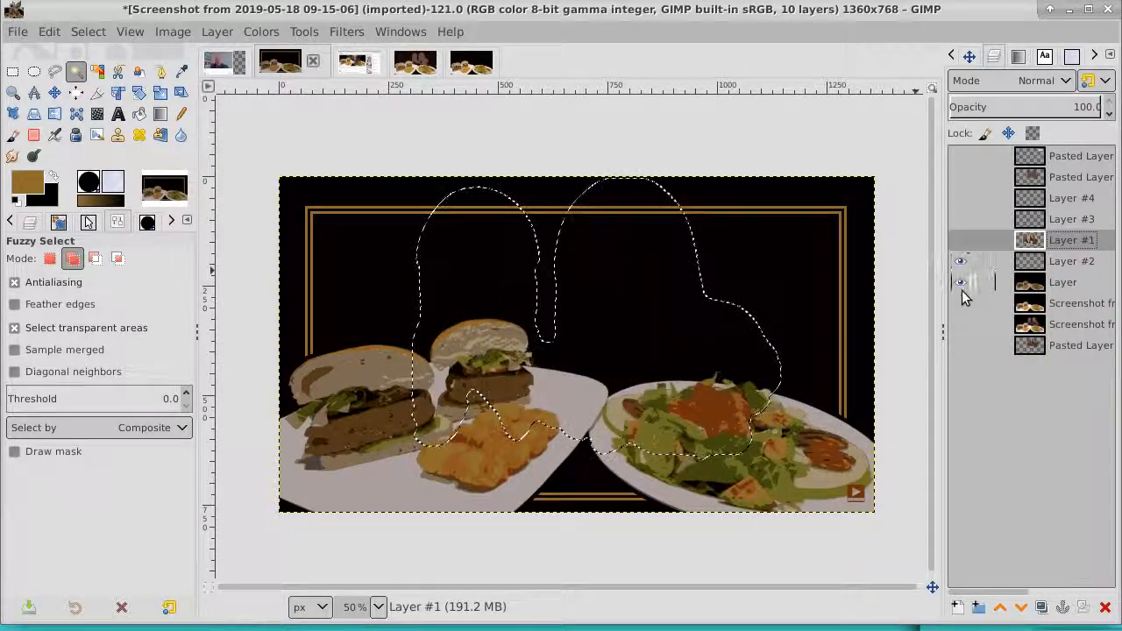
pyautogui.click(960, 282)
pyautogui.click(960, 262)
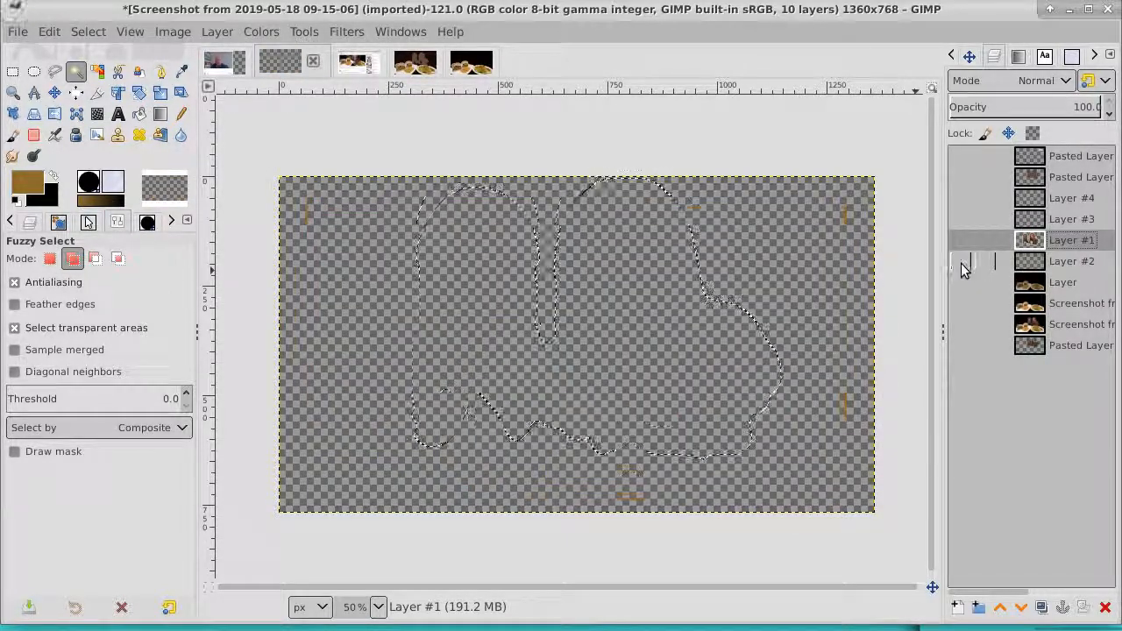
pyautogui.click(960, 262)
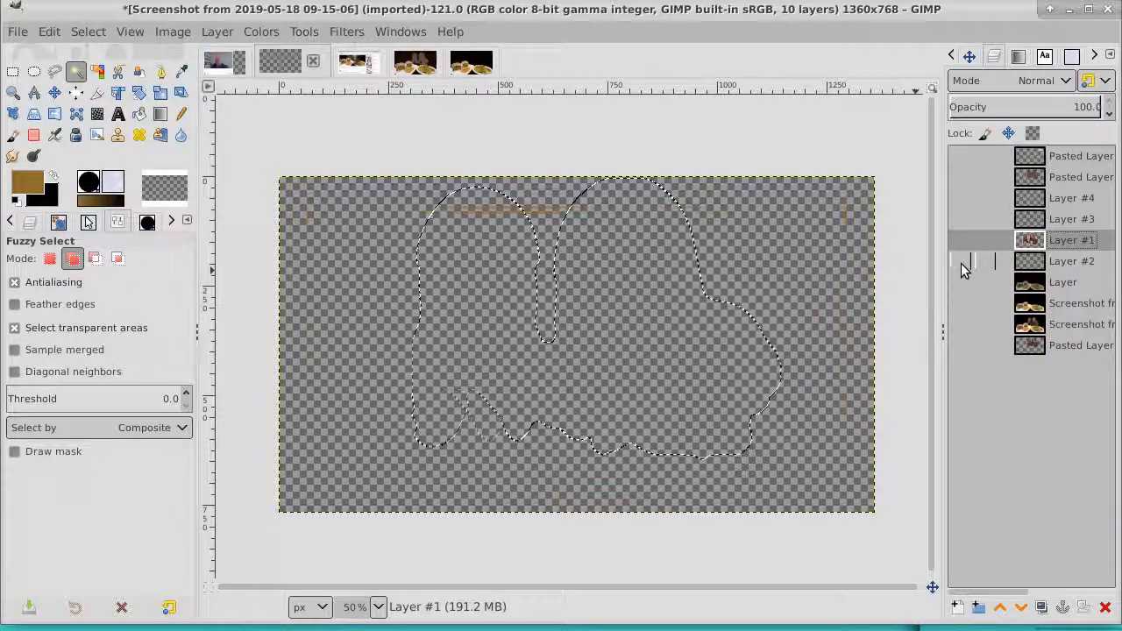
pyautogui.click(1073, 262)
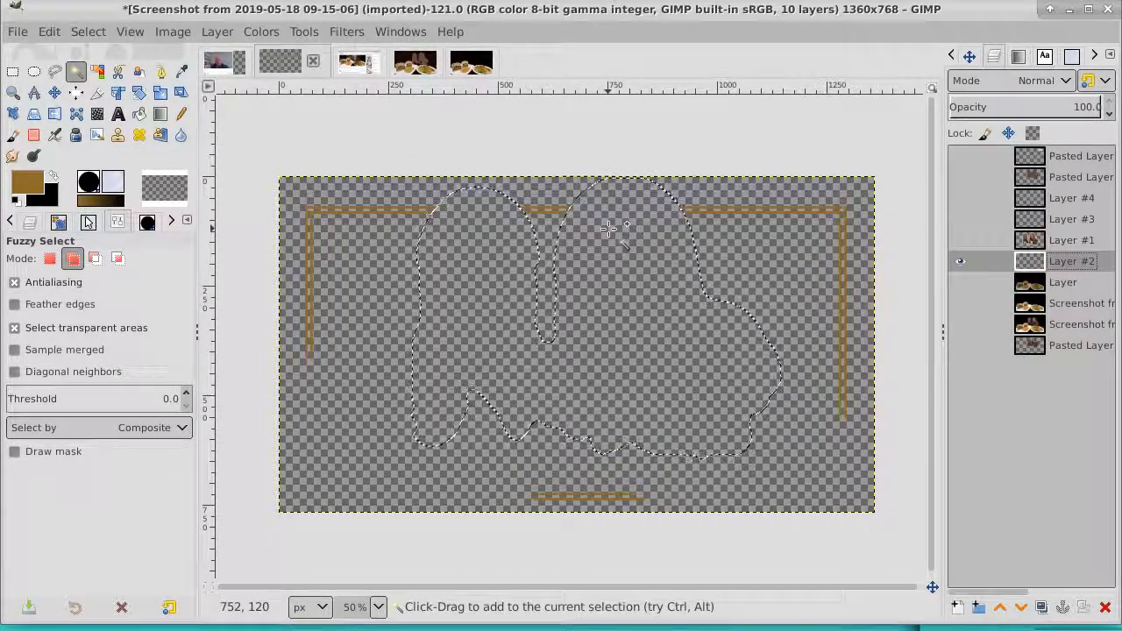
# Step: Clear the selection and show Layer #1 with the women and the food plates layer again
pyautogui.click(89, 32)
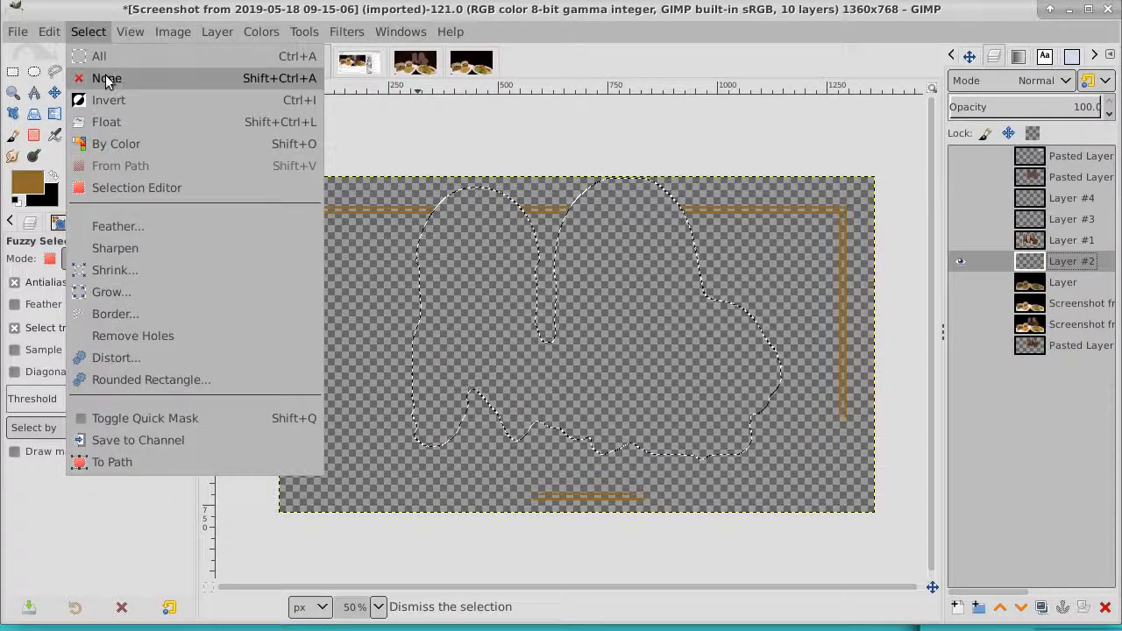
pyautogui.click(106, 78)
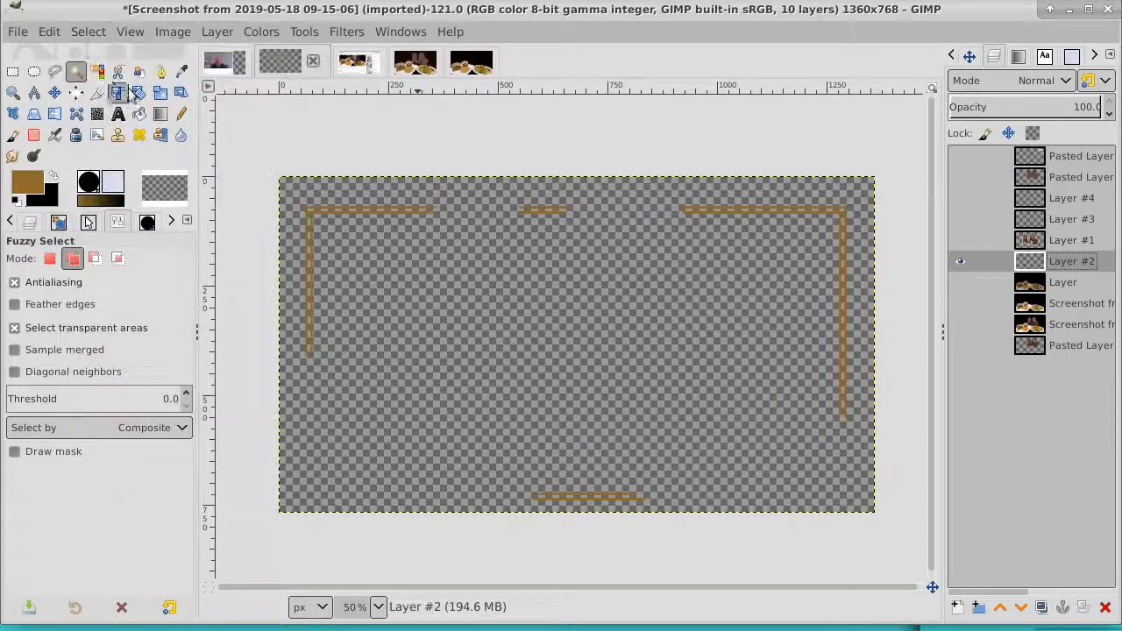
pyautogui.click(962, 241)
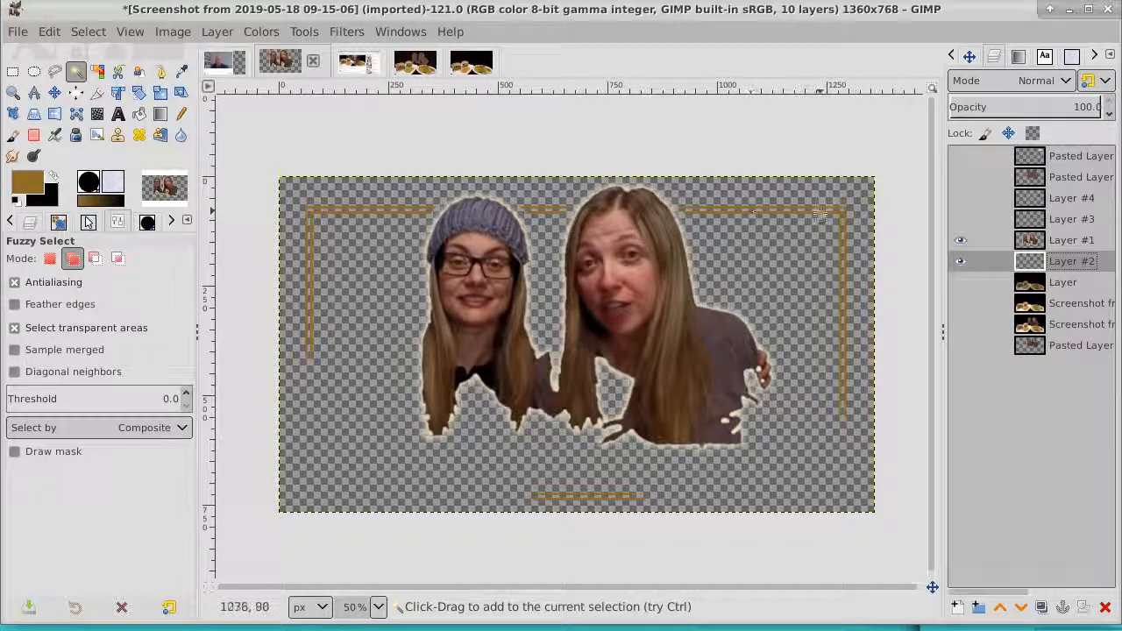
pyautogui.click(961, 283)
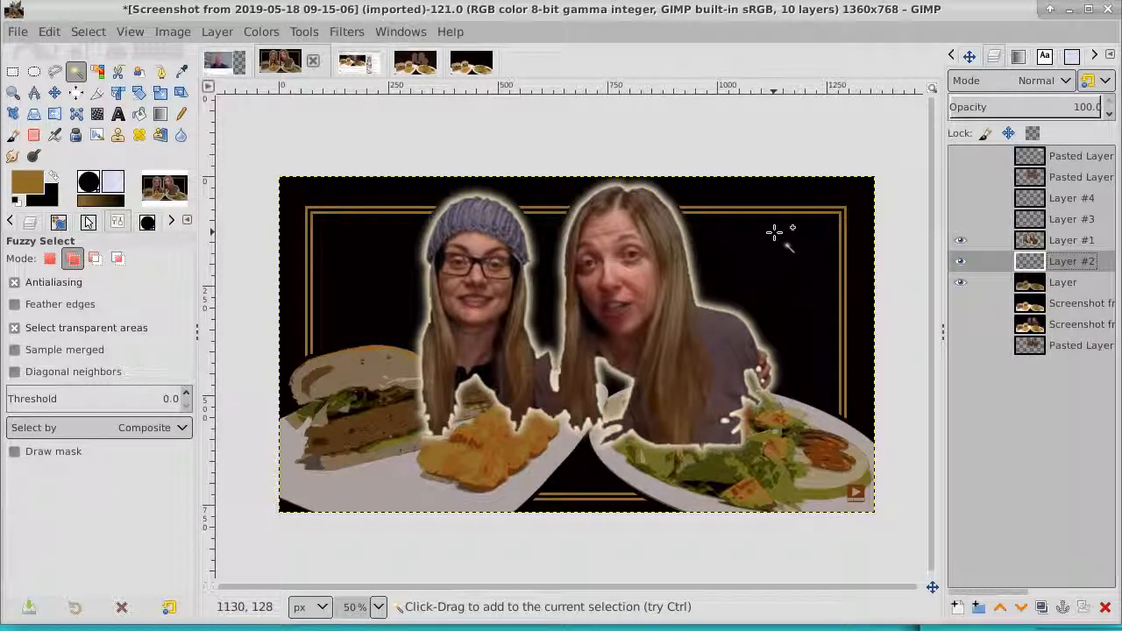
# Step: Show the pasted layer with the Two Girls One Mukbang badge and move the badge inside the frame's upper-right corner
pyautogui.click(960, 158)
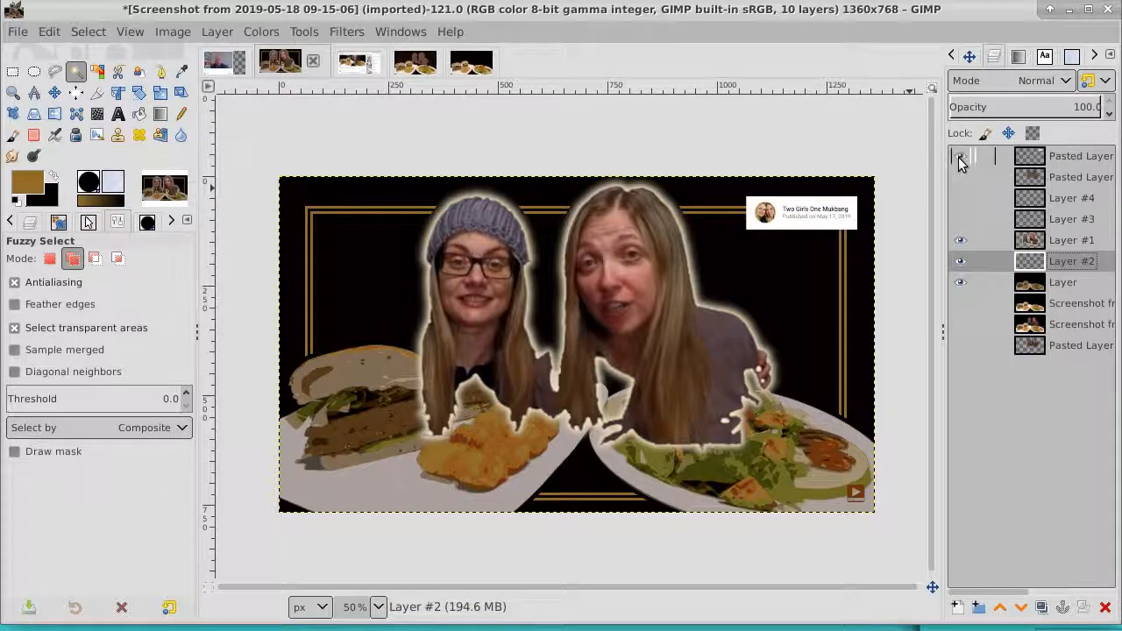
pyautogui.click(1052, 158)
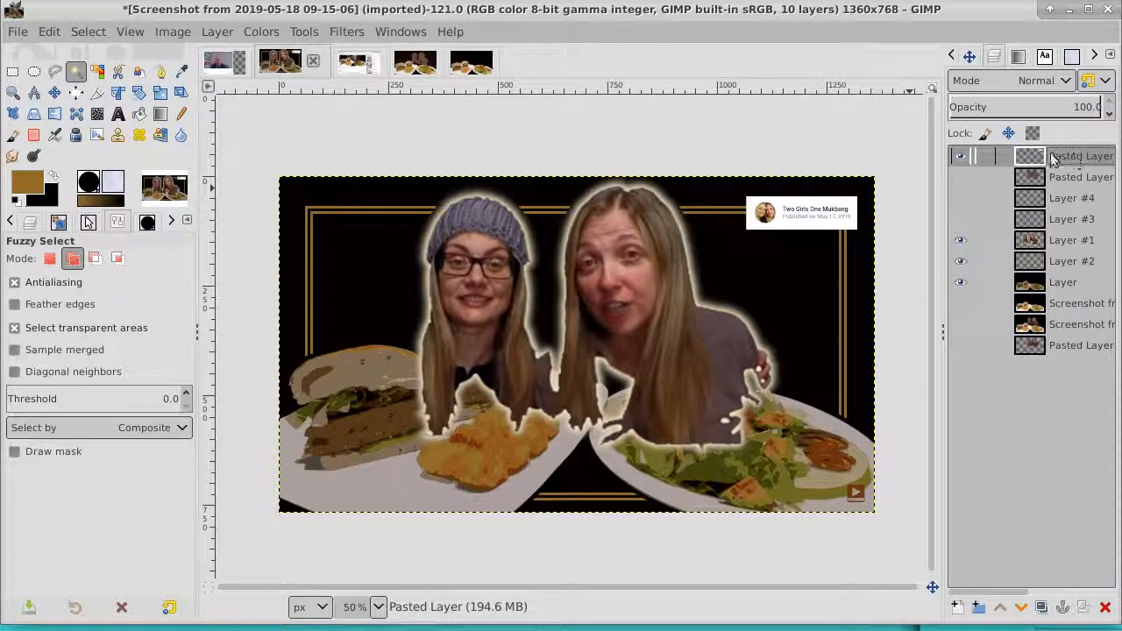
pyautogui.click(54, 92)
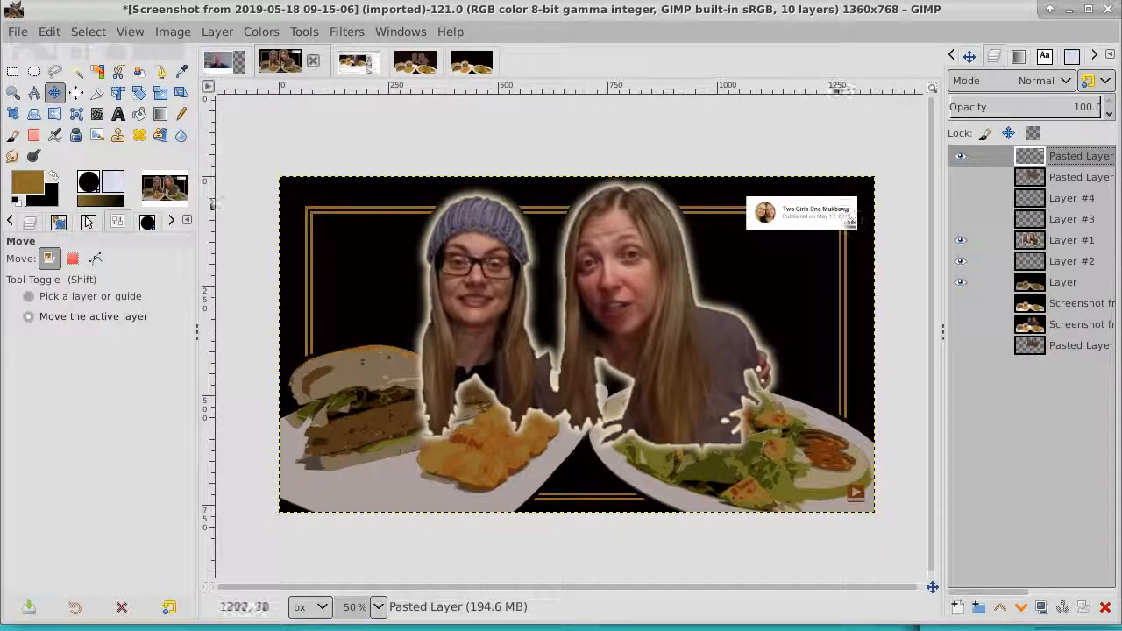
pyautogui.moveTo(844, 213); pyautogui.dragTo(829, 250)
# Step: Fit the badge layer to the image size and set its opacity to 76.4
pyautogui.rightClick(1094, 160)
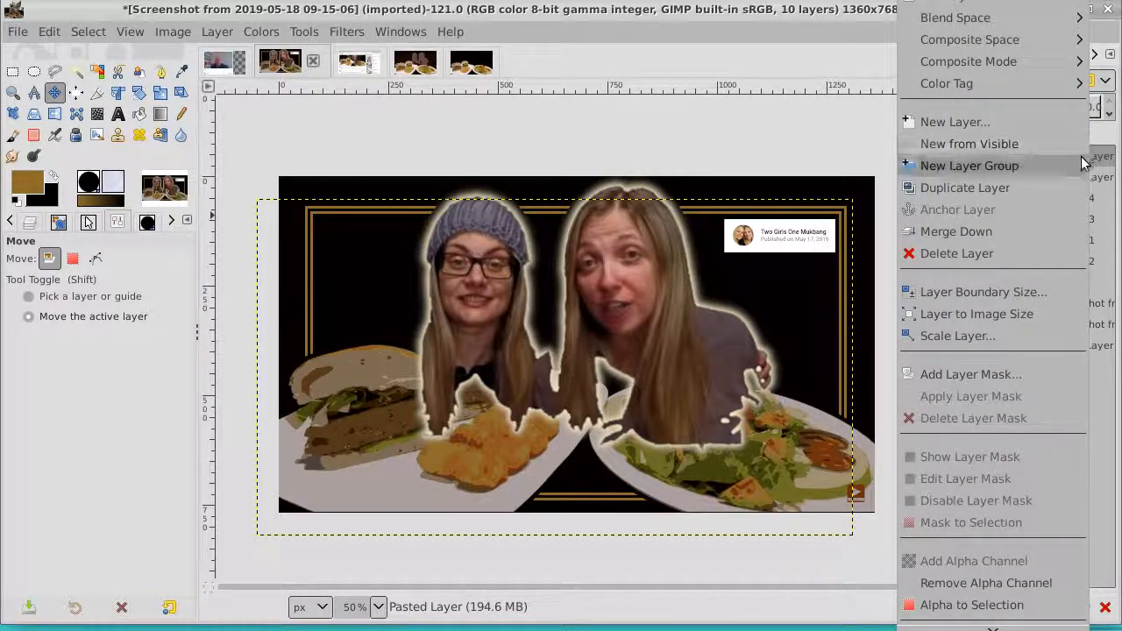
pyautogui.click(1044, 318)
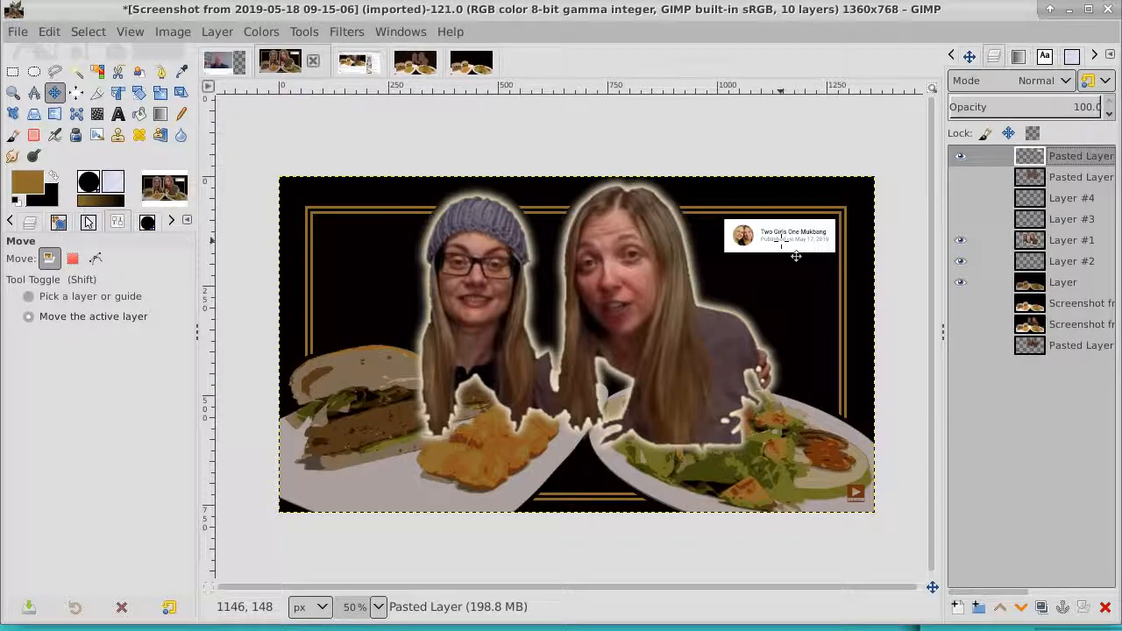
pyautogui.click(1069, 108)
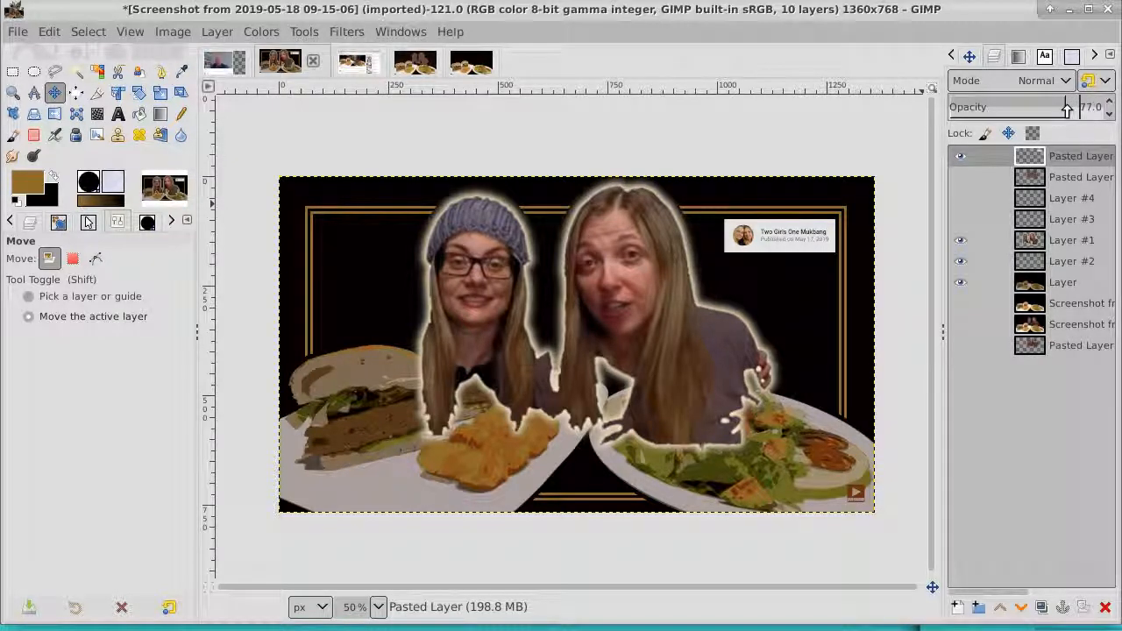
pyautogui.moveTo(1067, 109); pyautogui.dragTo(1067, 109)
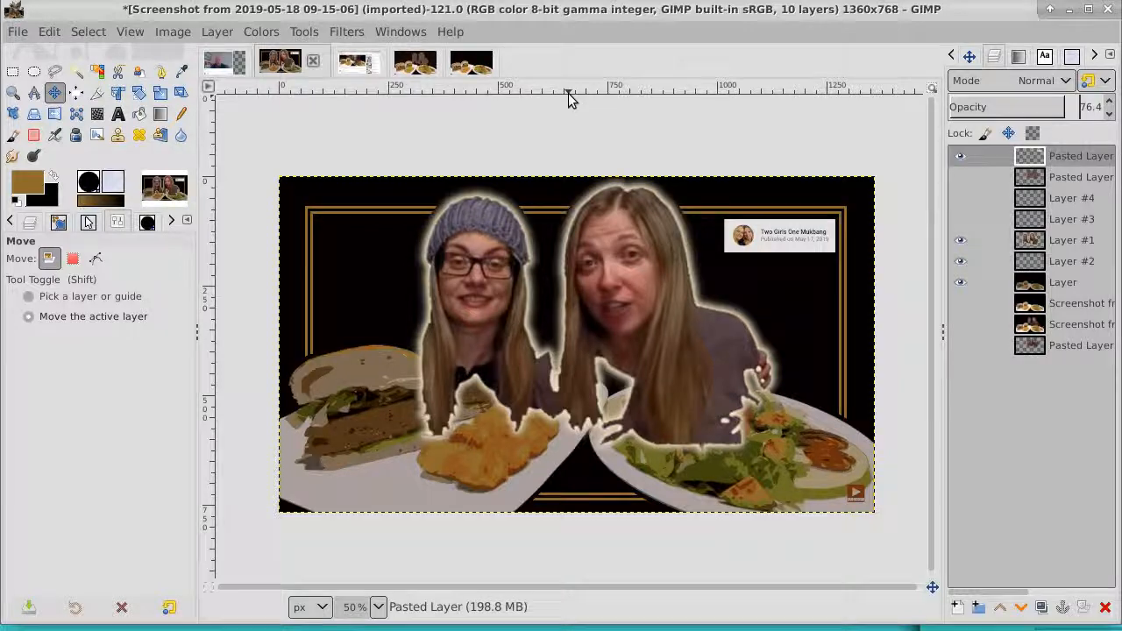
# Step: Create a new layer from the visible composite and leave it as the only visible layer
pyautogui.rightClick(1087, 156)
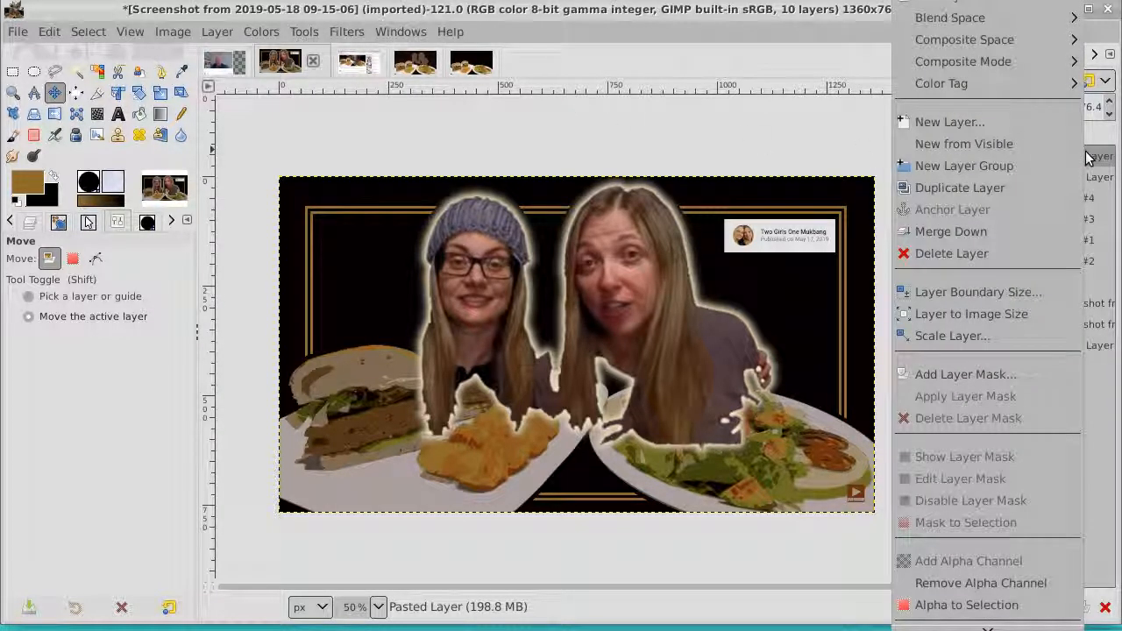
pyautogui.click(1019, 147)
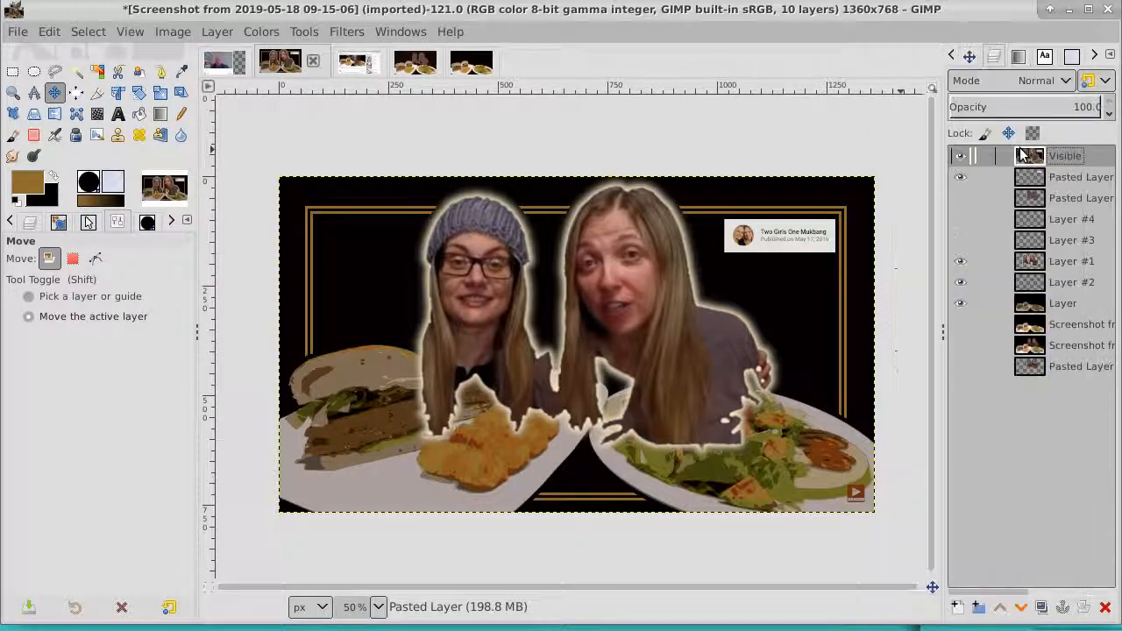
pyautogui.click(962, 178)
pyautogui.click(962, 261)
pyautogui.click(961, 283)
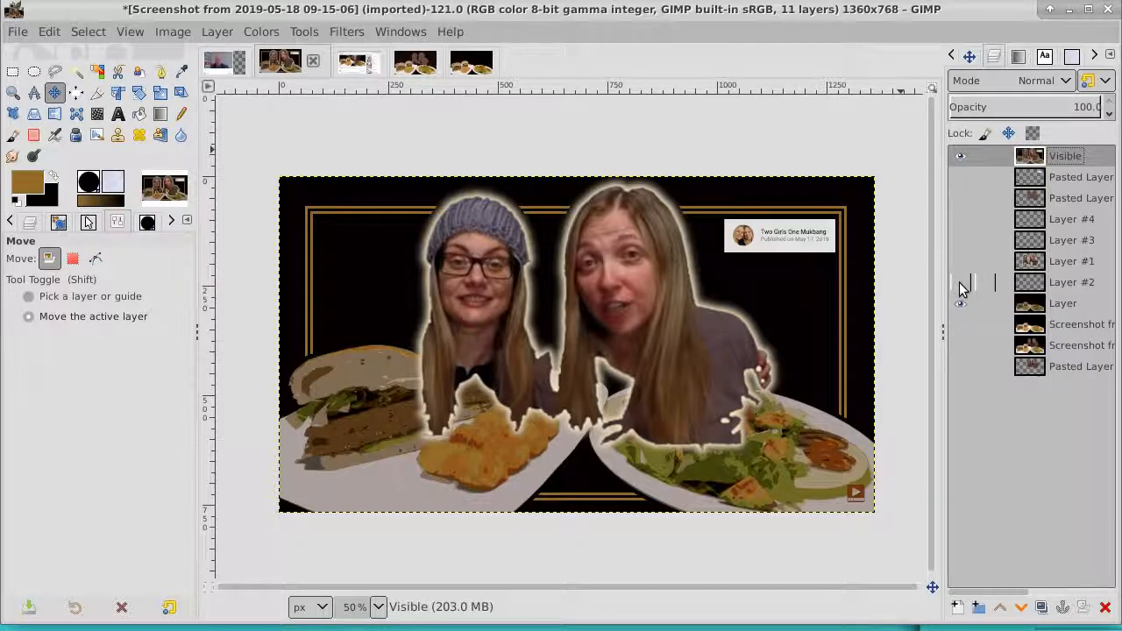
pyautogui.click(960, 303)
pyautogui.click(967, 160)
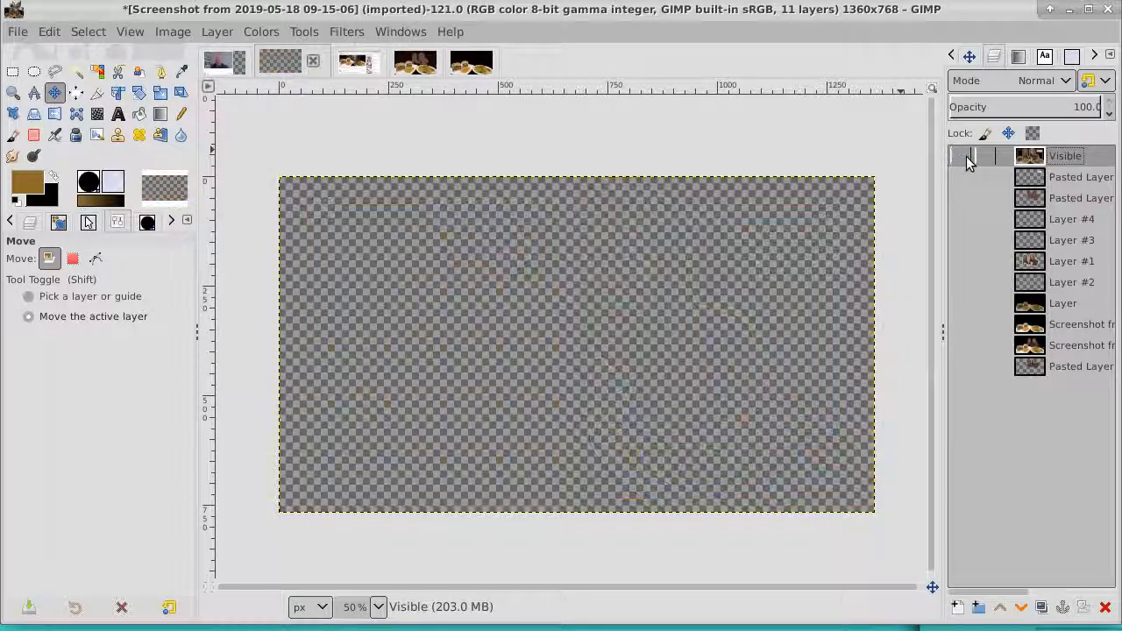
pyautogui.click(967, 160)
pyautogui.click(968, 160)
pyautogui.click(968, 160)
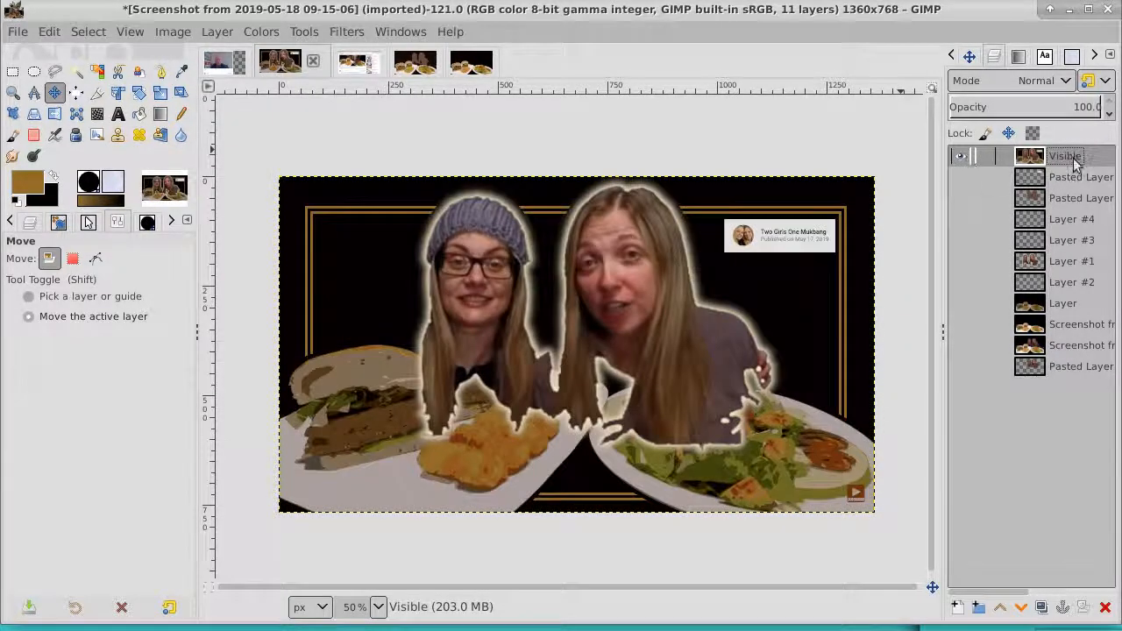
# Step: Add a new layer and use the Text tool to write "Gimp Tutorial Making Thumbnails" across the women's lower half
pyautogui.click(956, 607)
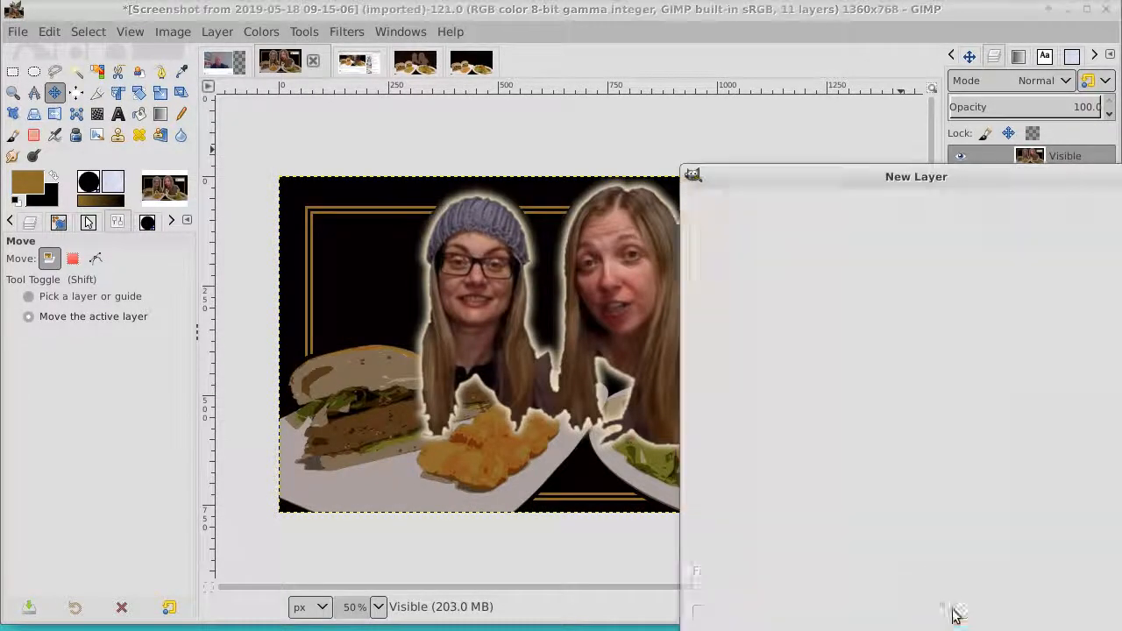
pyautogui.press('Return')
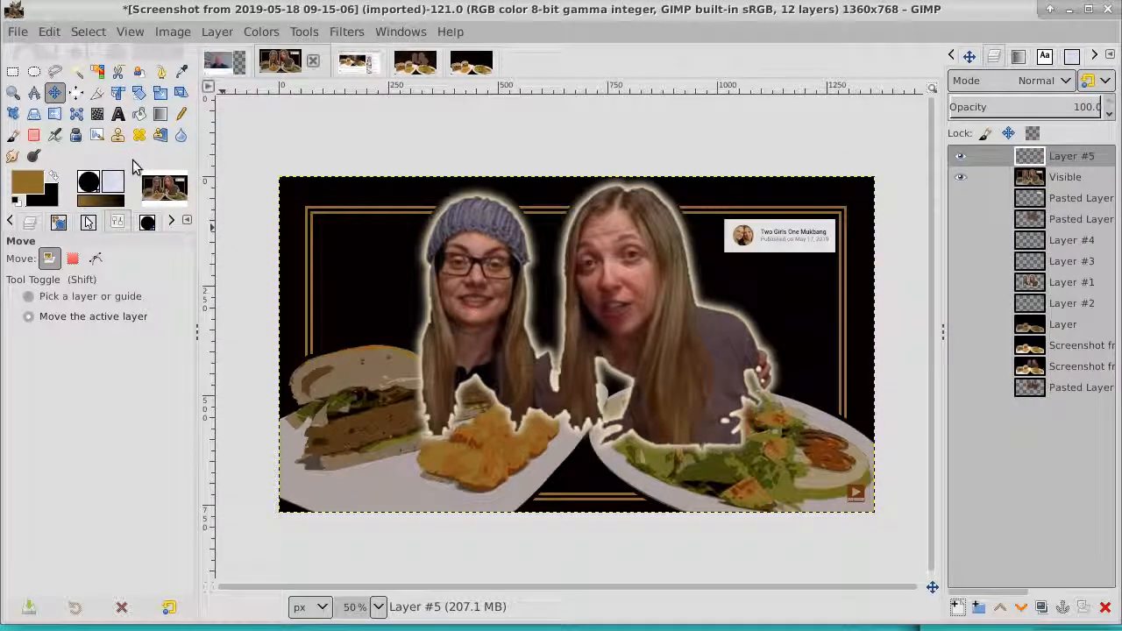
pyautogui.click(118, 116)
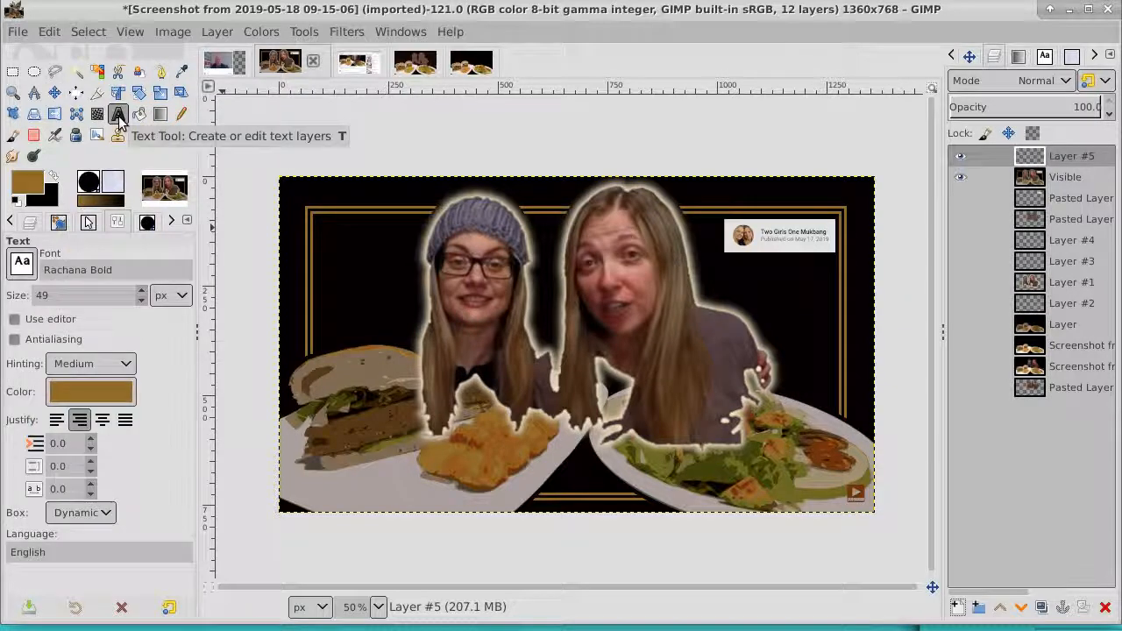
pyautogui.click(367, 351)
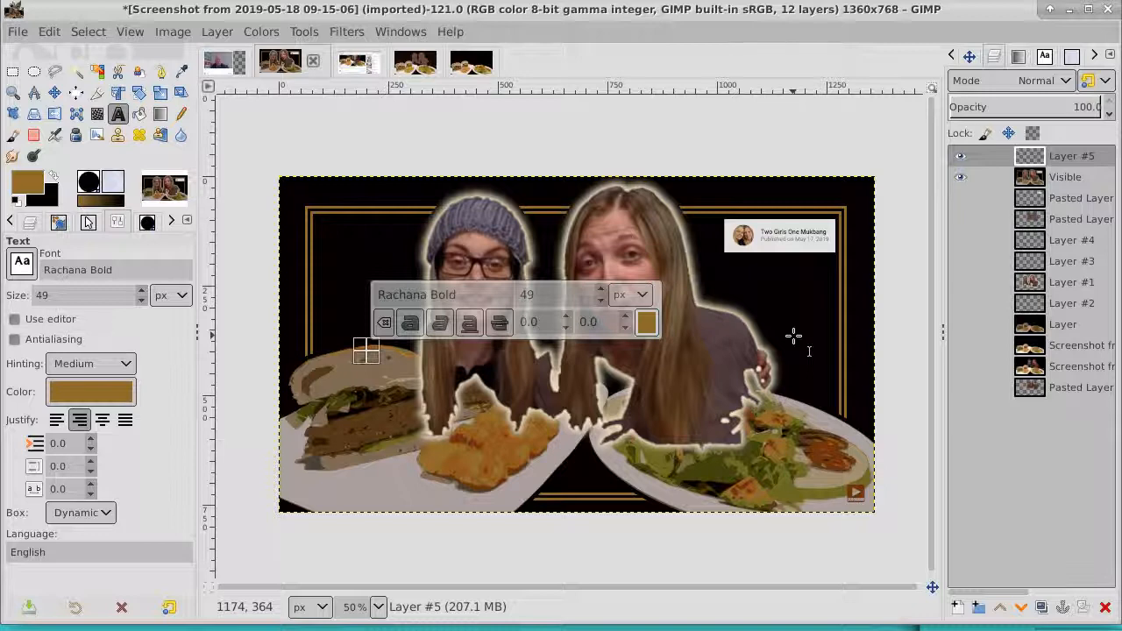
pyautogui.write('G')
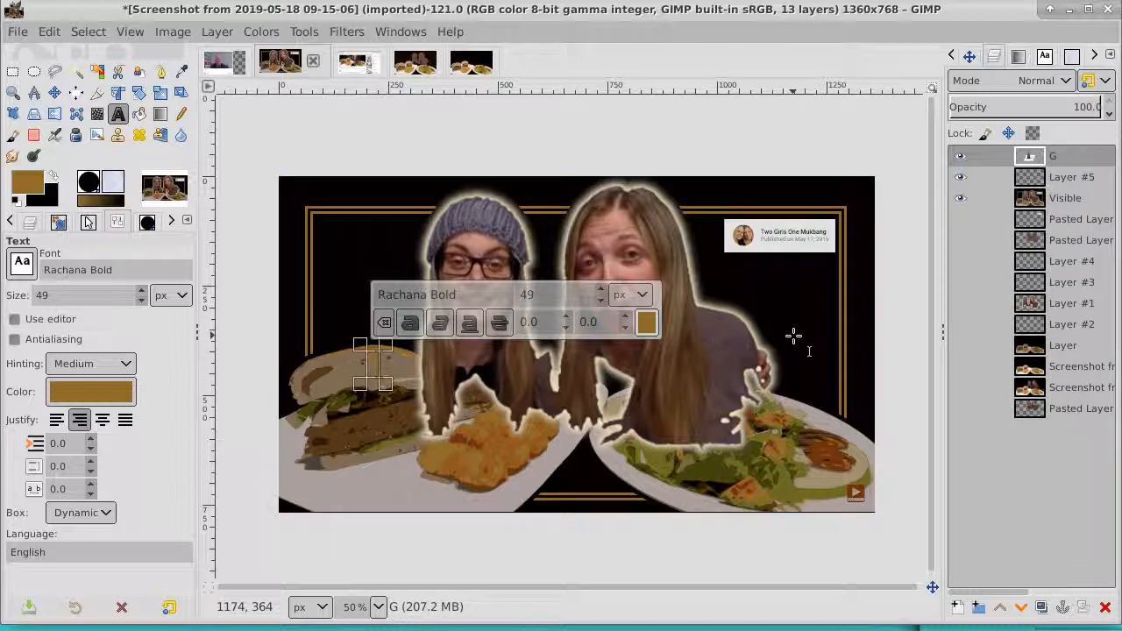
pyautogui.write('imp')
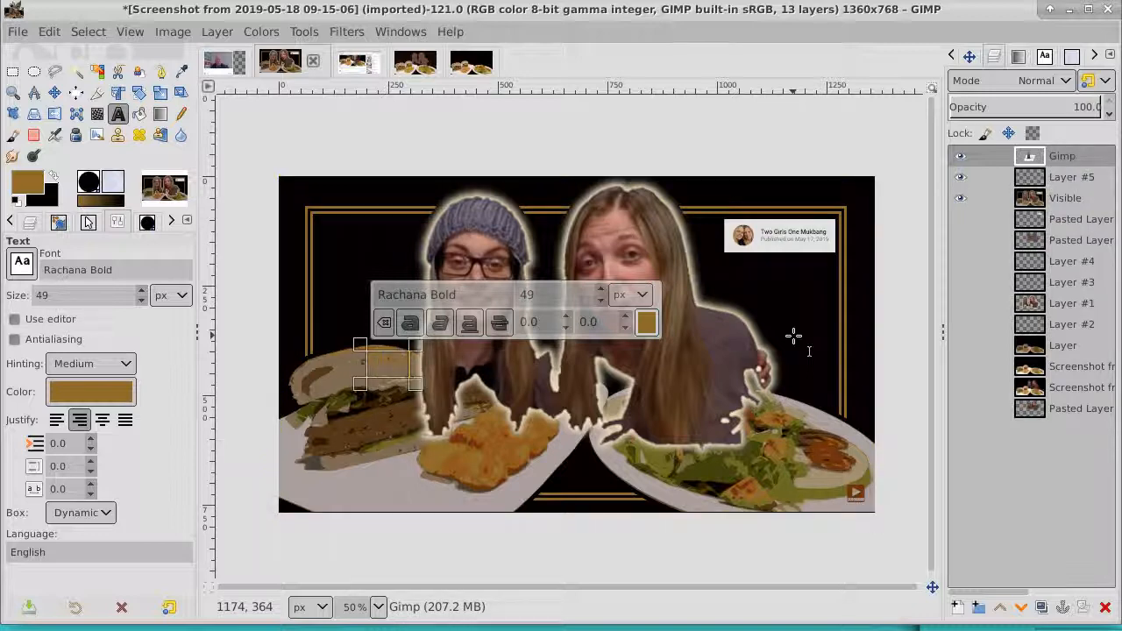
pyautogui.write(' Tu')
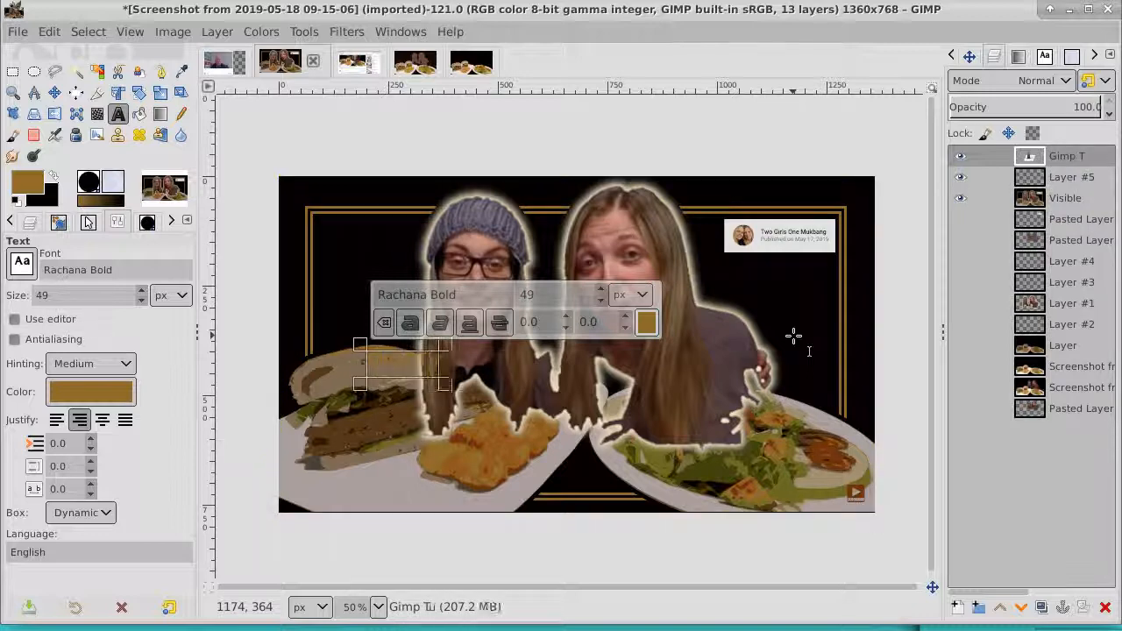
pyautogui.write('torial')
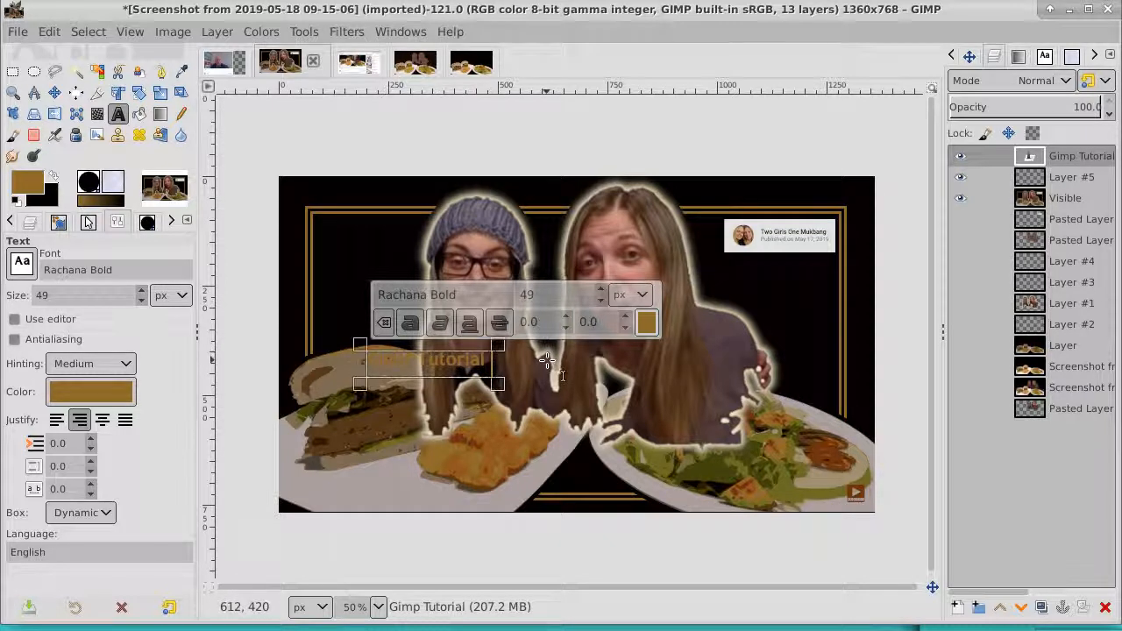
pyautogui.write('Maki')
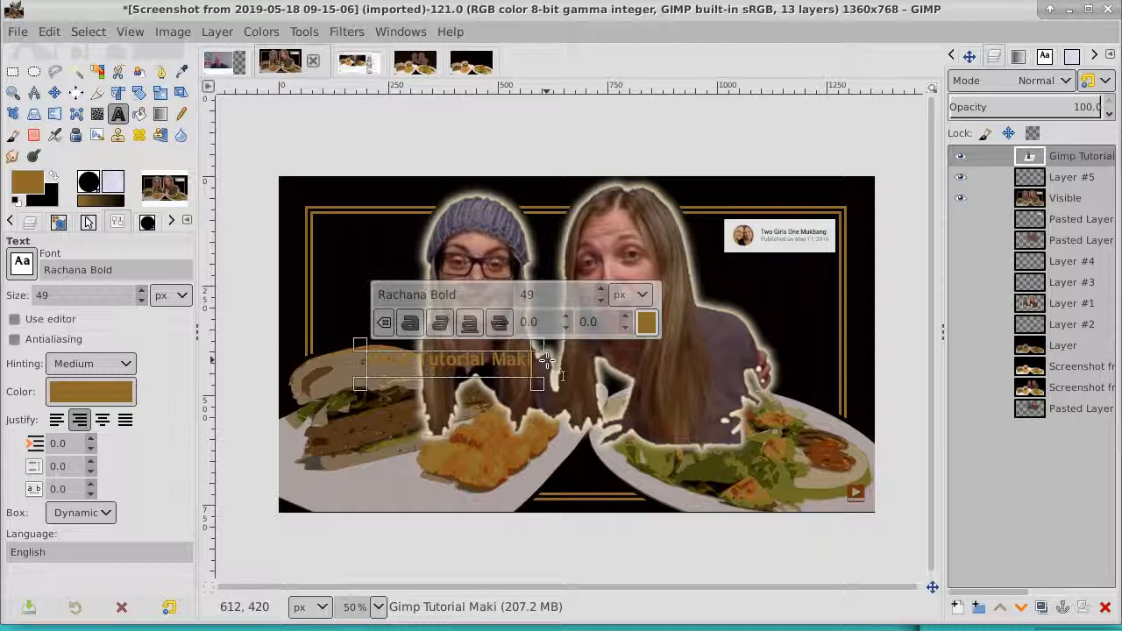
pyautogui.write('ng Thump')
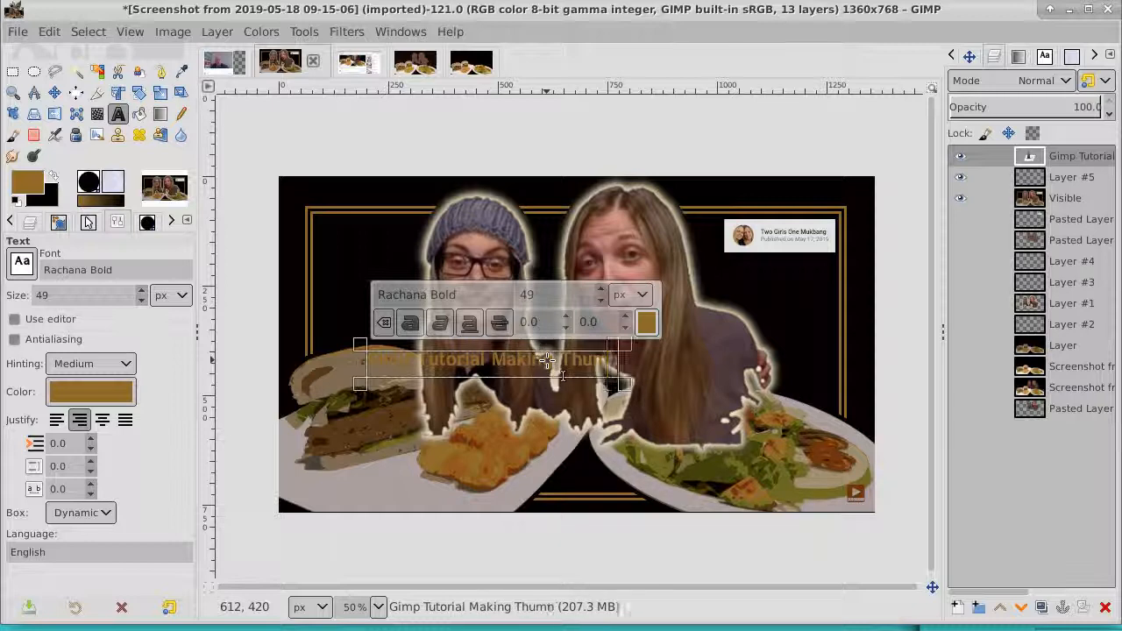
pyautogui.press('BackSpace')
pyautogui.write('bnail')
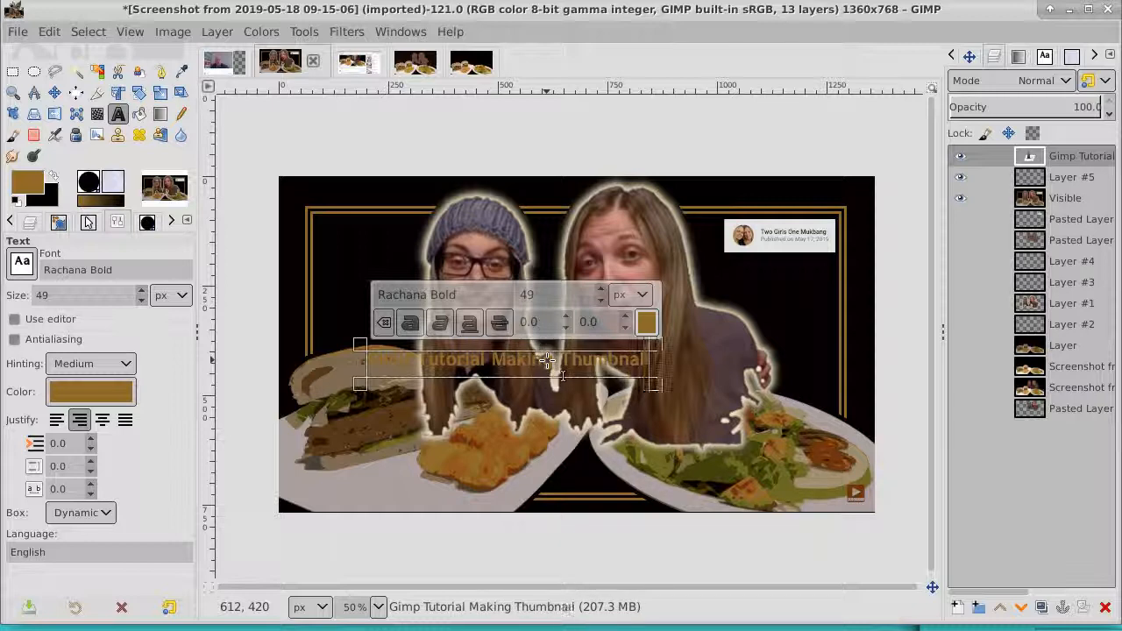
pyautogui.write('s')
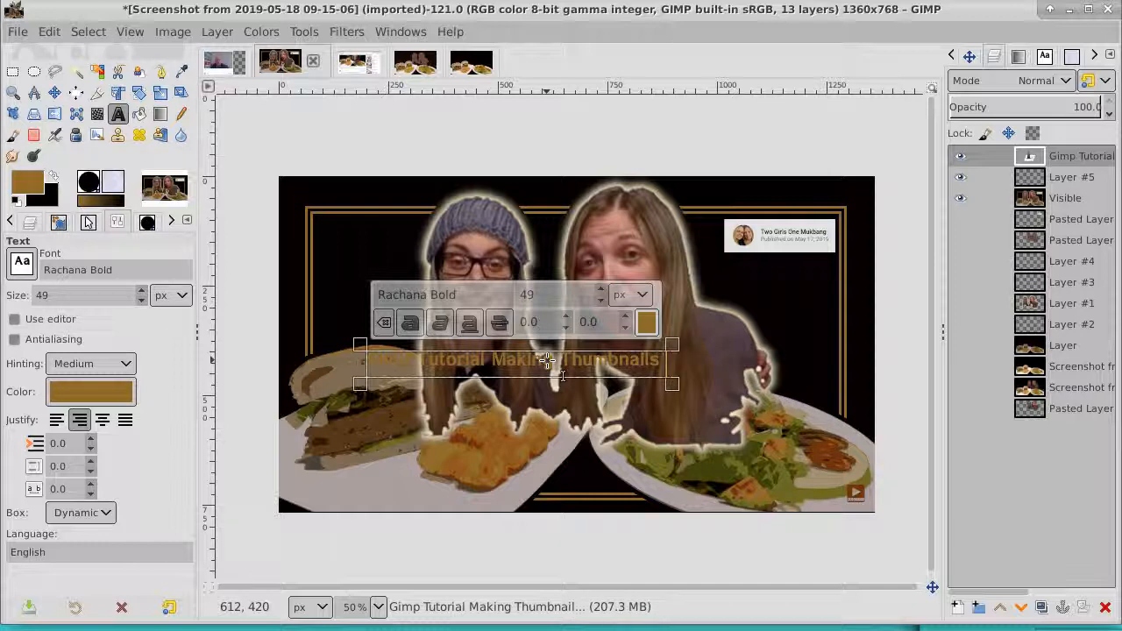
# Step: Add a second line reading "Two Girls One Mukbang" to the title text
pyautogui.press('Return')
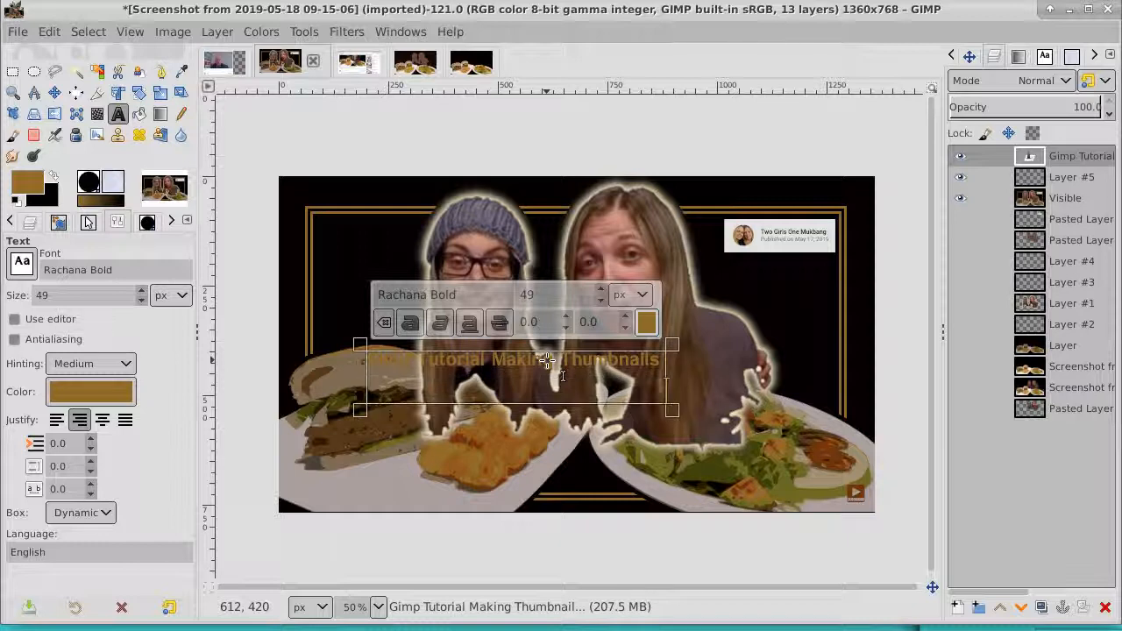
pyautogui.write('Two Gir')
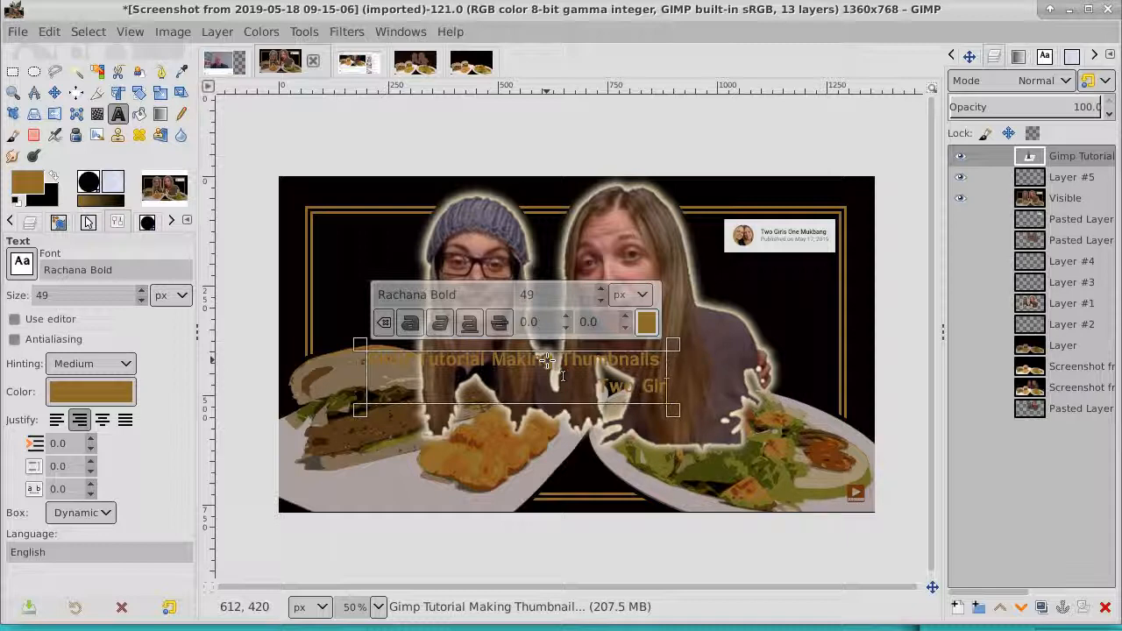
pyautogui.write('ls O')
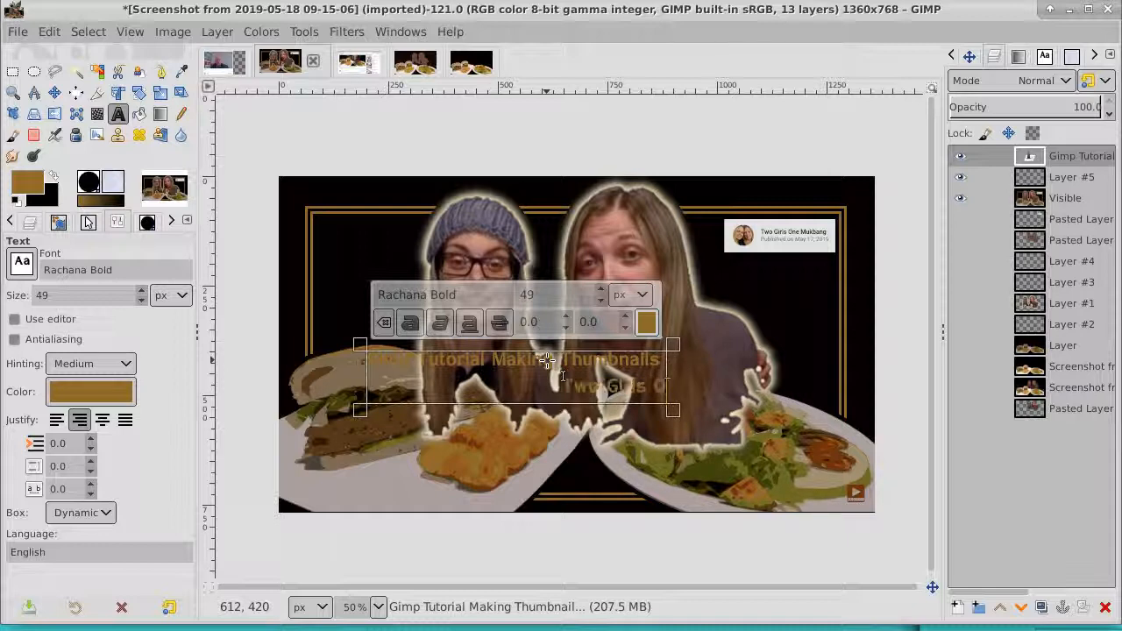
pyautogui.write('ne M')
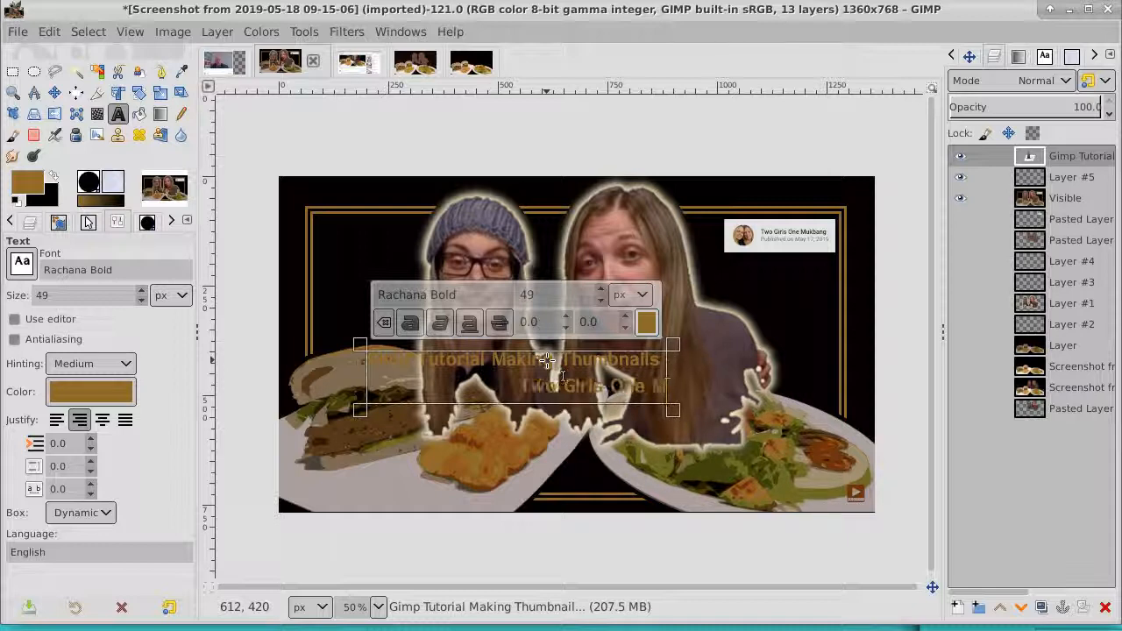
pyautogui.write('ukba')
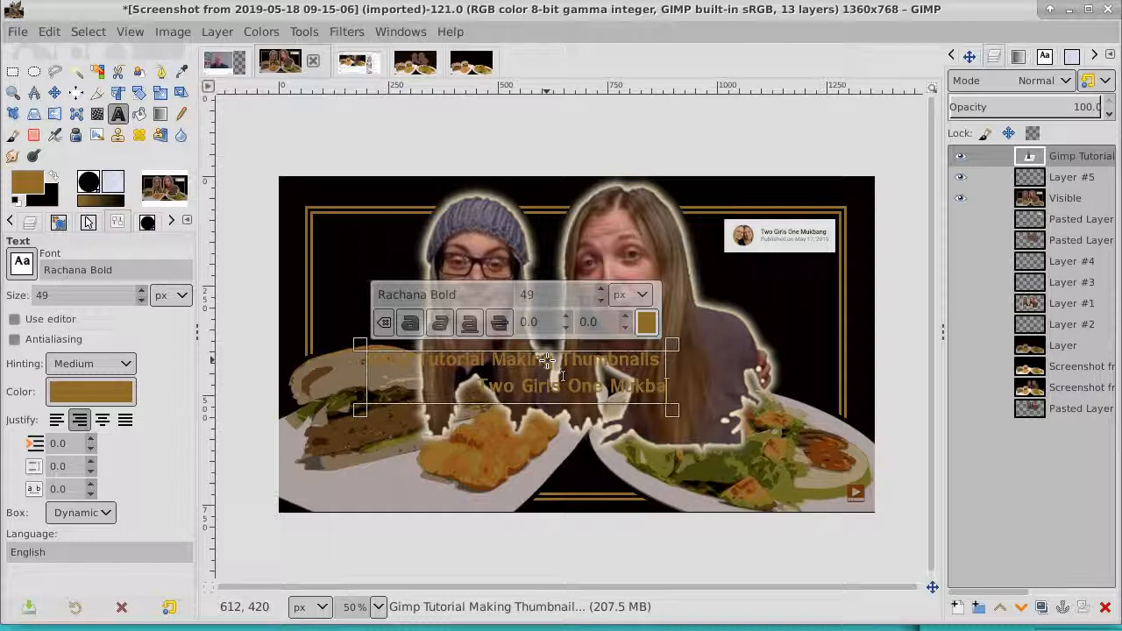
pyautogui.write('ng')
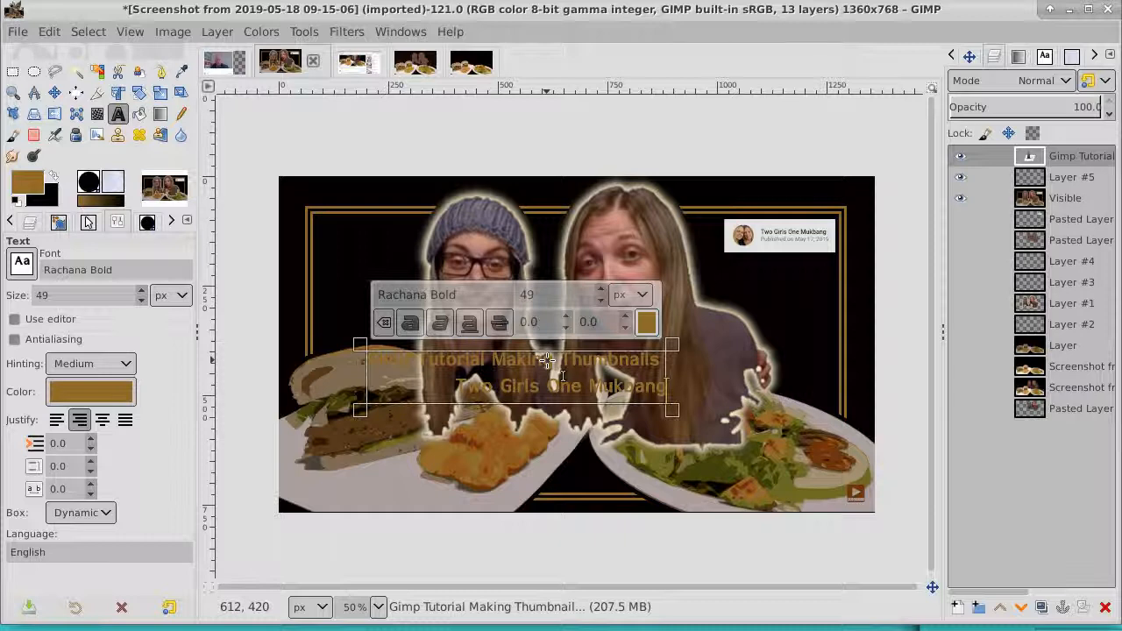
# Step: Center-justify both lines of the title text and set their size to 76 px
pyautogui.click(102, 421)
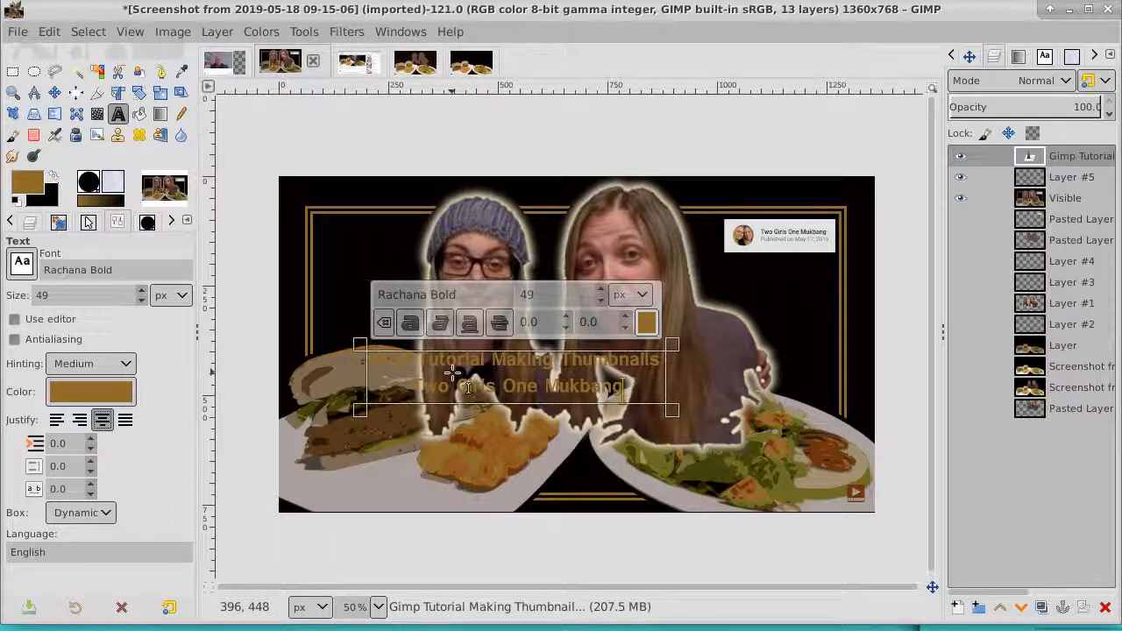
pyautogui.hotkey('ctrl', 'a')
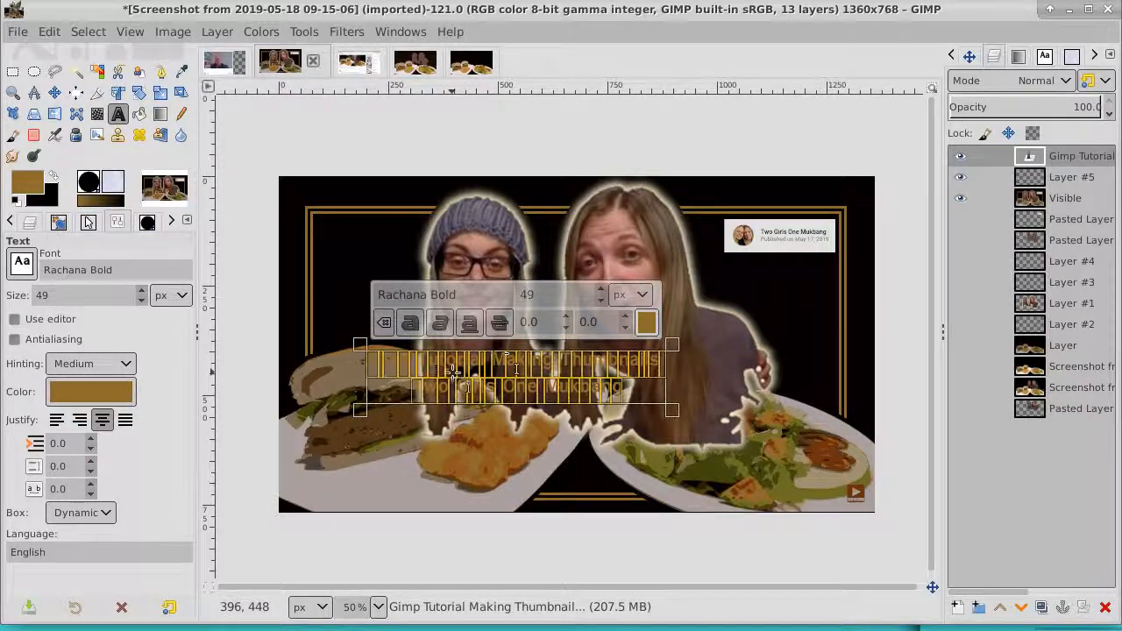
pyautogui.click(601, 292)
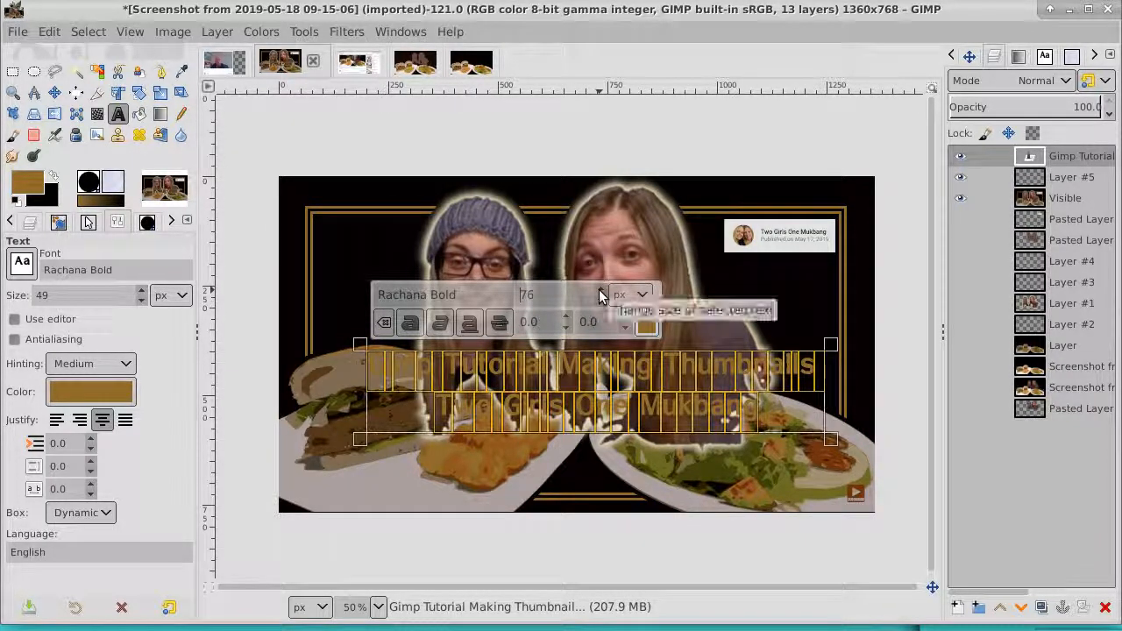
# Step: Move the title text down over the plates, centred just above the frame's lower edge, and fit its layer to the image size
pyautogui.click(54, 92)
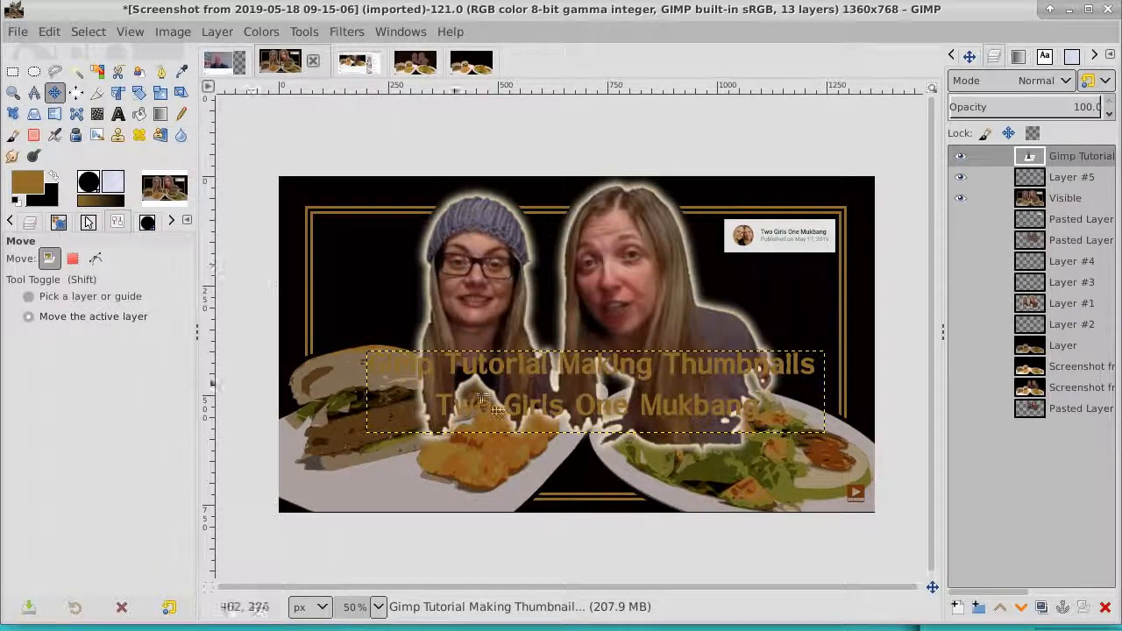
pyautogui.moveTo(693, 405); pyautogui.dragTo(672, 453)
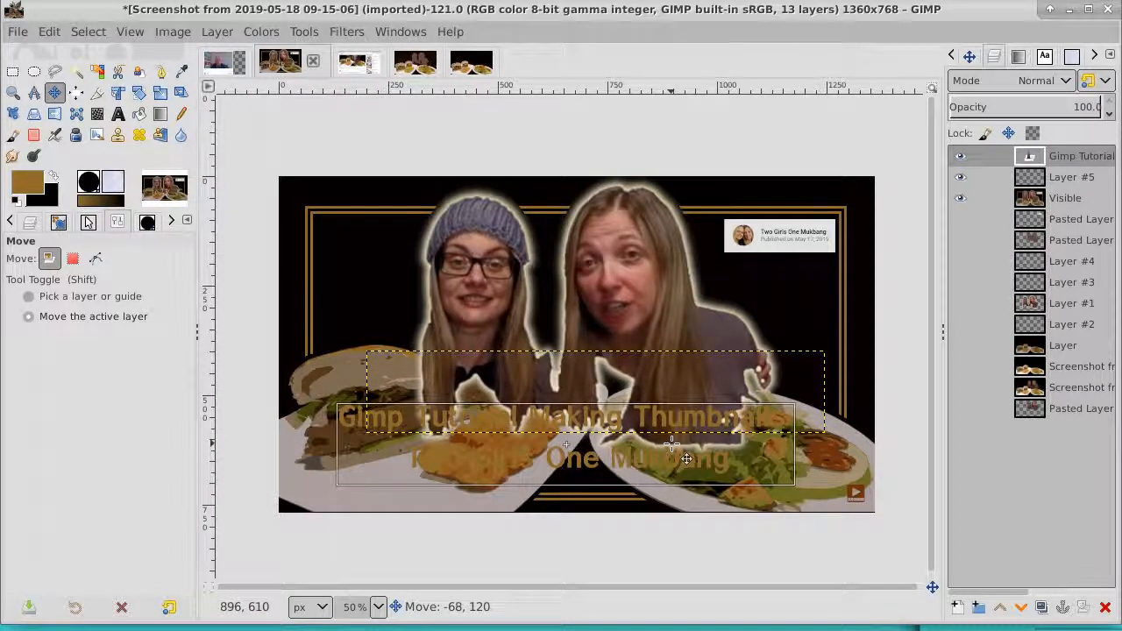
pyautogui.moveTo(672, 446)
pyautogui.mouseDown()
pyautogui.moveTo(666, 505)
pyautogui.moveTo(667, 431)
pyautogui.moveTo(715, 429)
pyautogui.moveTo(652, 375)
pyautogui.moveTo(678, 377)
pyautogui.moveTo(681, 453)
pyautogui.mouseUp()
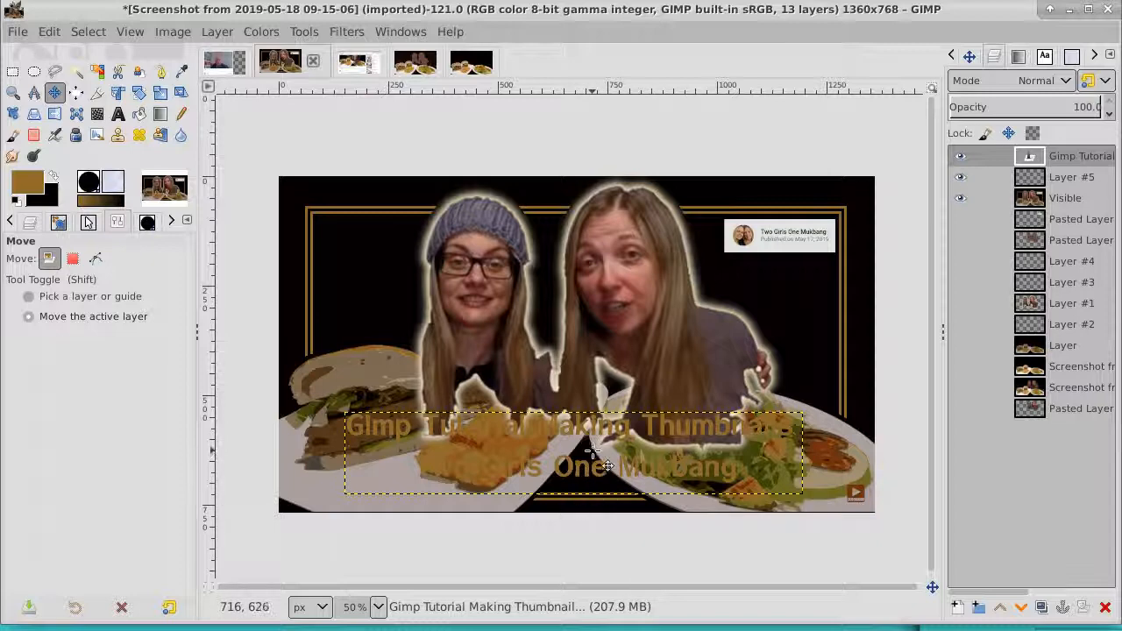
pyautogui.moveTo(592, 451); pyautogui.dragTo(595, 449)
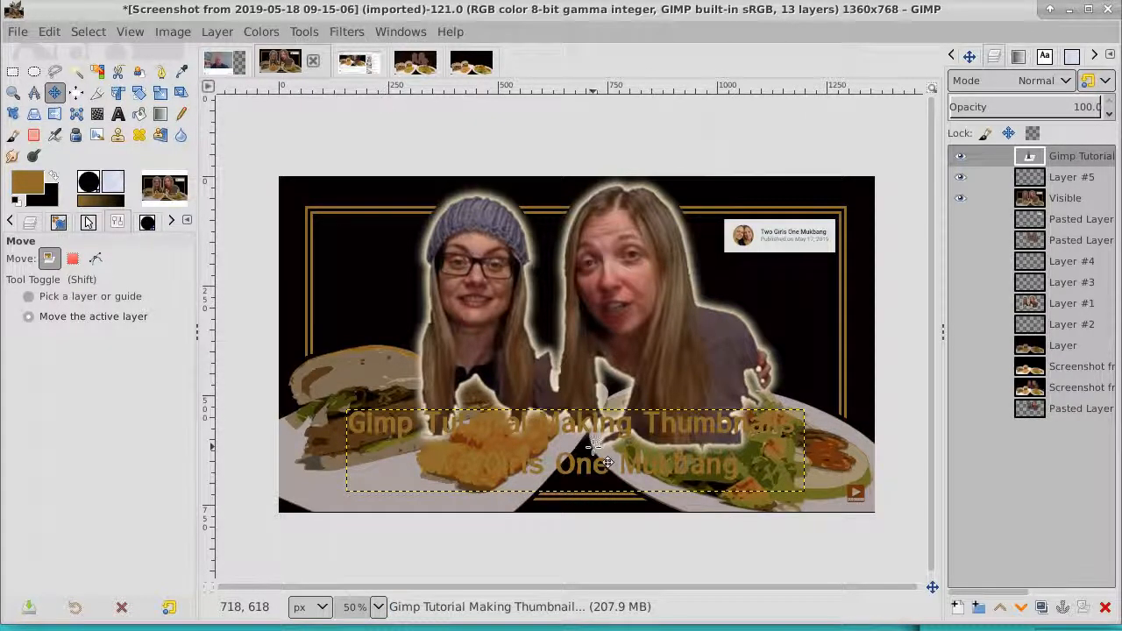
pyautogui.rightClick(1072, 158)
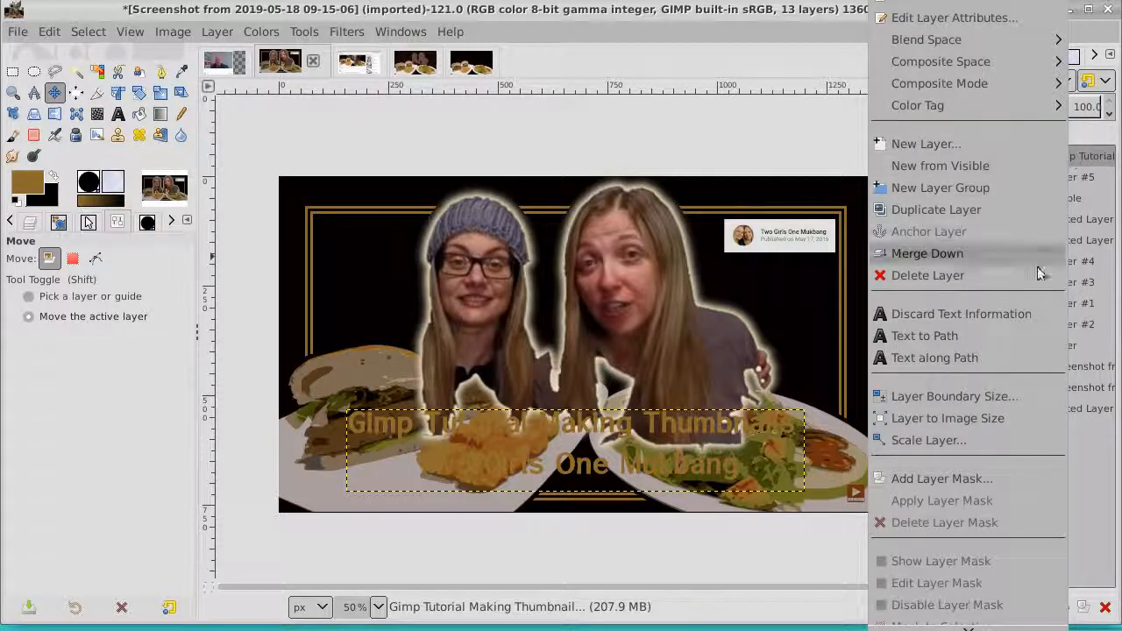
pyautogui.click(998, 419)
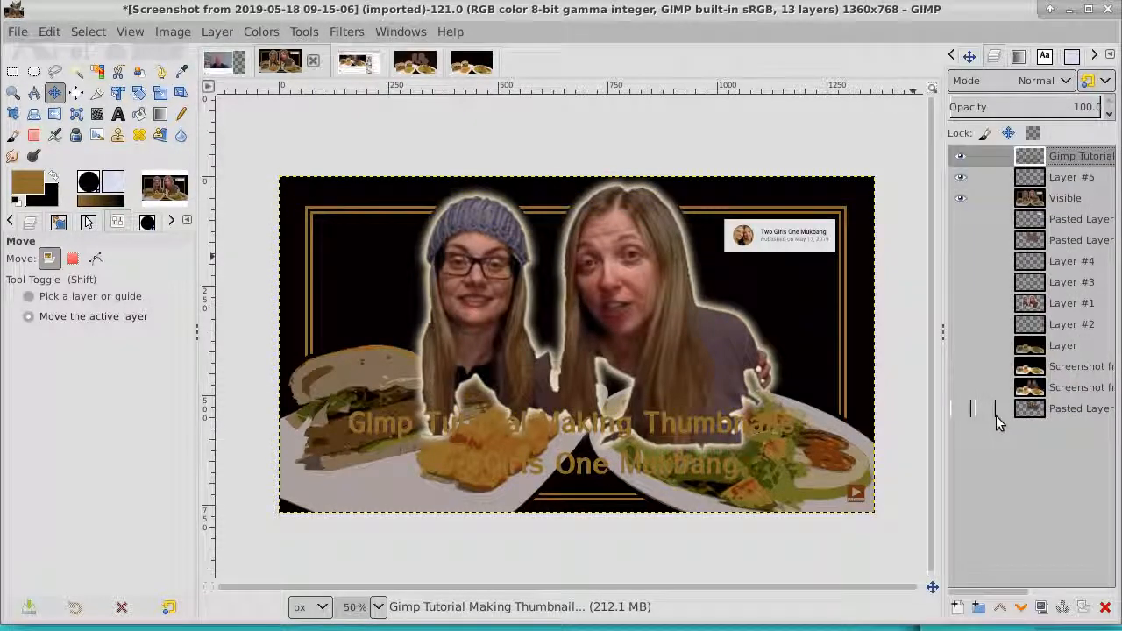
pyautogui.click(963, 156)
pyautogui.click(963, 156)
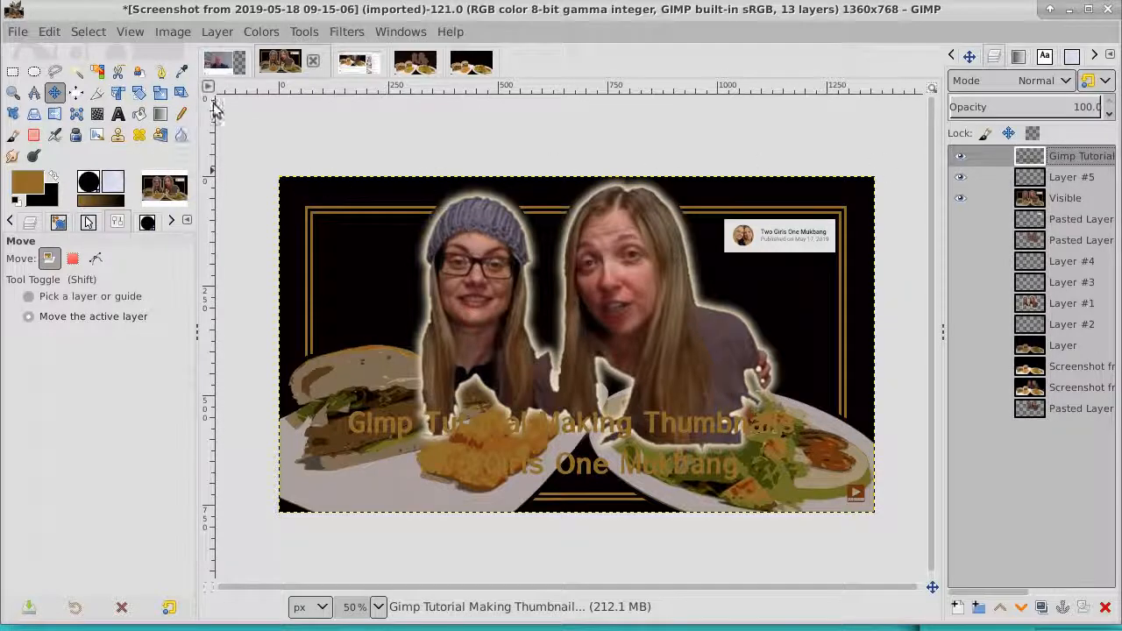
# Step: Recolor the title text red using Hue-Saturation with hue -41.0 and lightness 11.9, and duplicate its layer
pyautogui.click(260, 32)
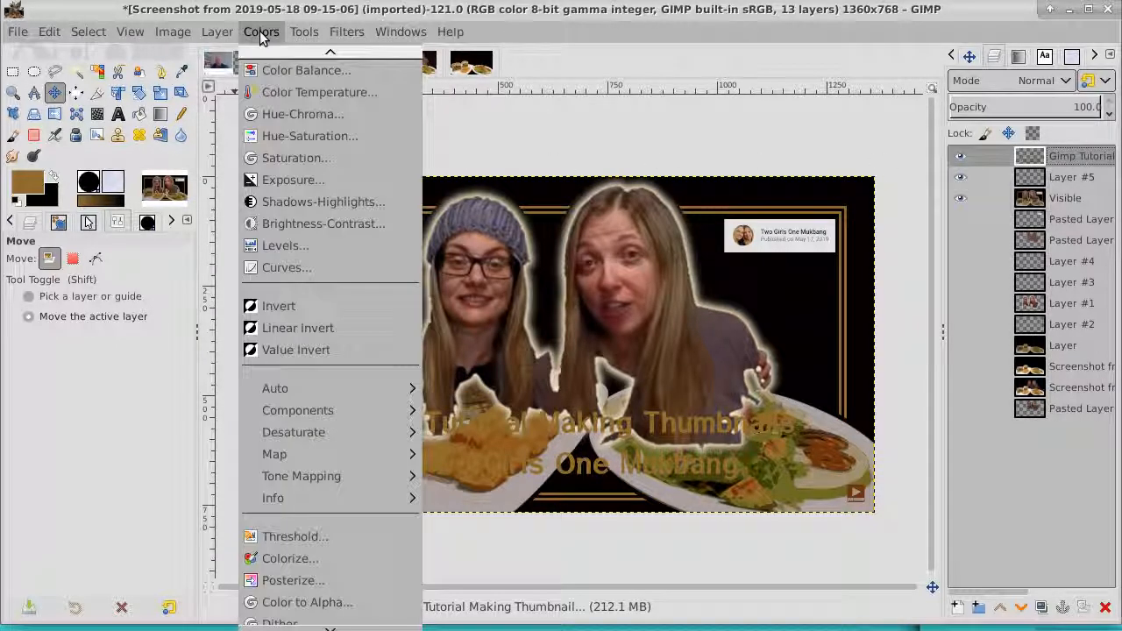
pyautogui.click(271, 139)
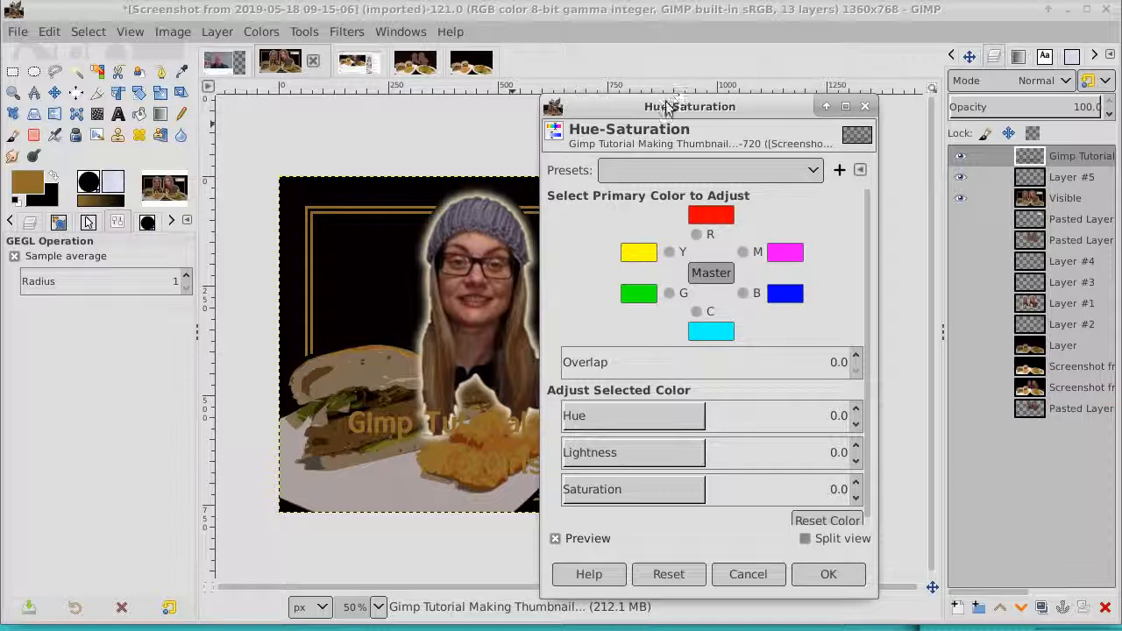
pyautogui.moveTo(669, 103); pyautogui.dragTo(866, 69)
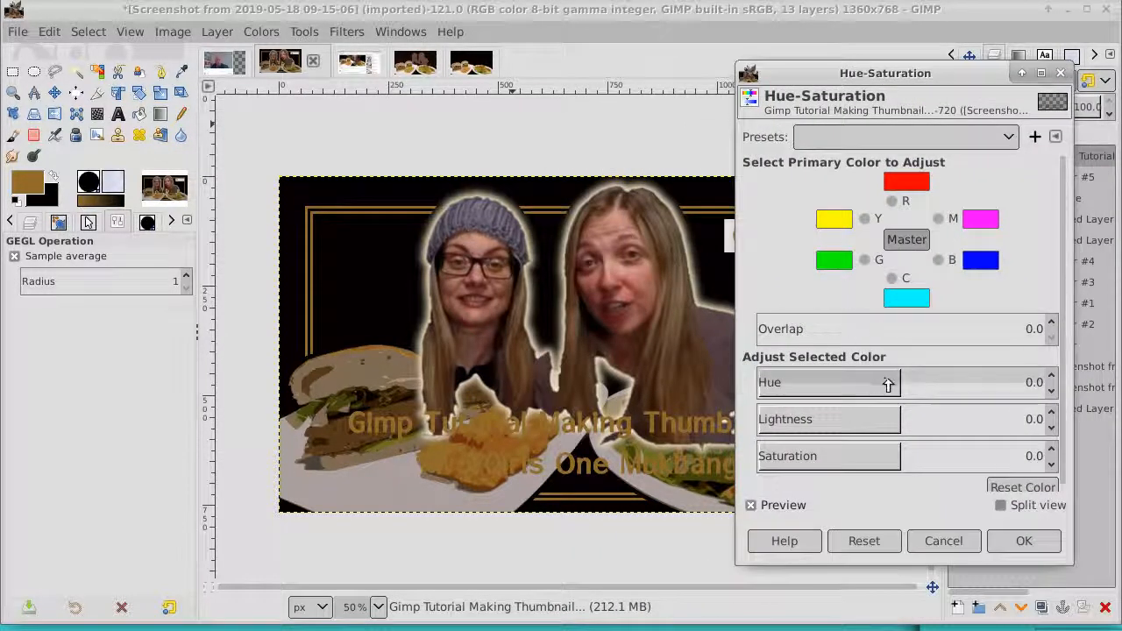
pyautogui.moveTo(890, 388); pyautogui.dragTo(867, 399)
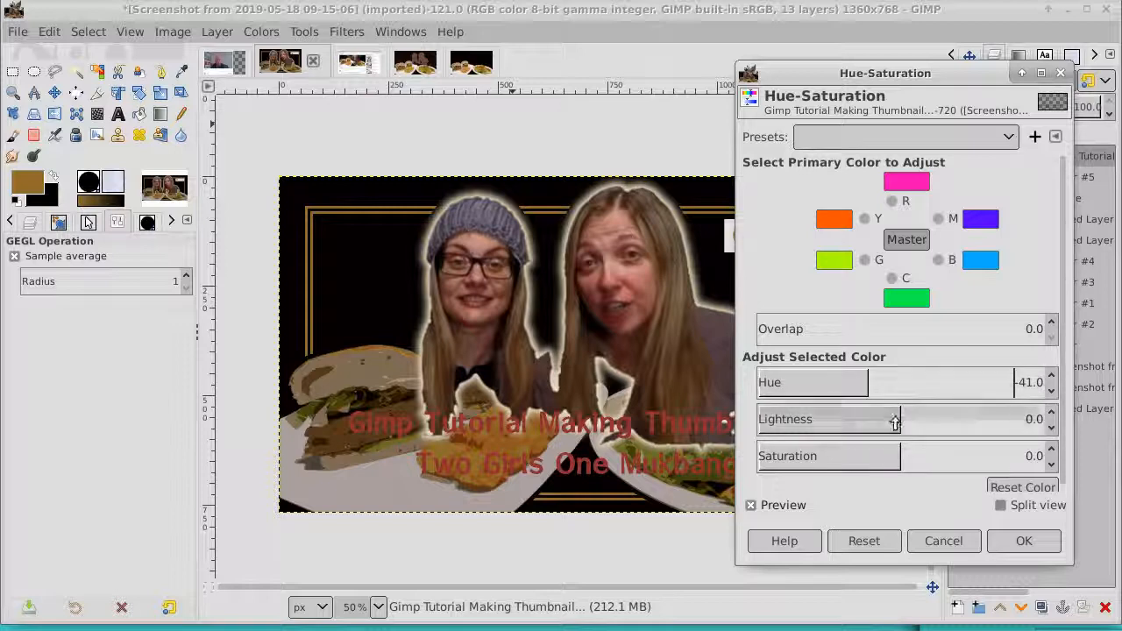
pyautogui.moveTo(894, 422); pyautogui.dragTo(919, 421)
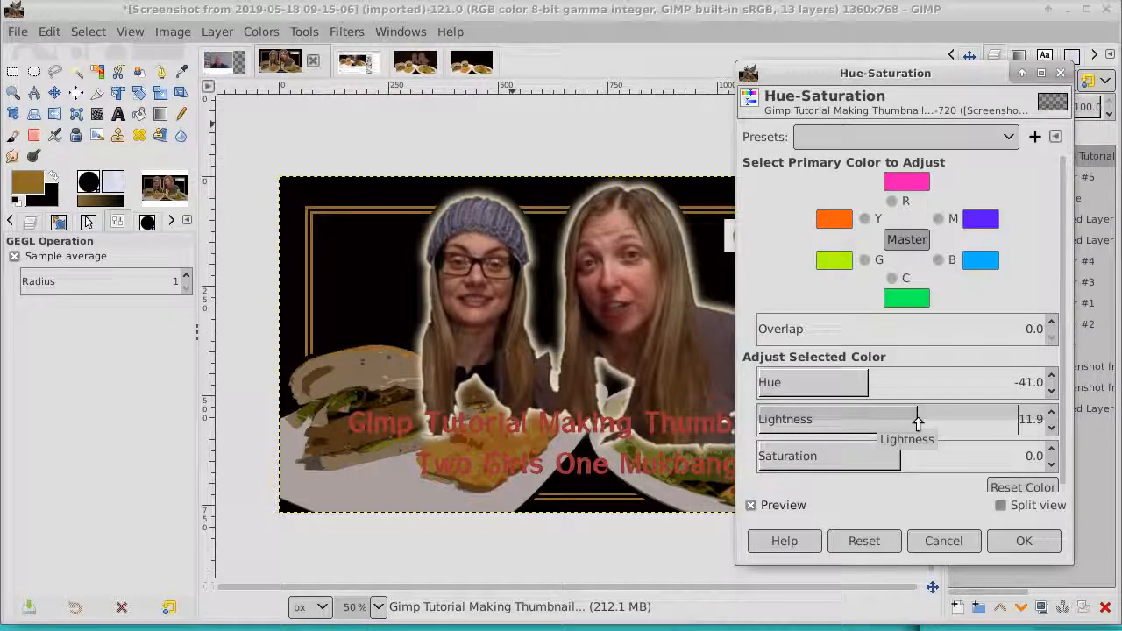
pyautogui.click(1023, 539)
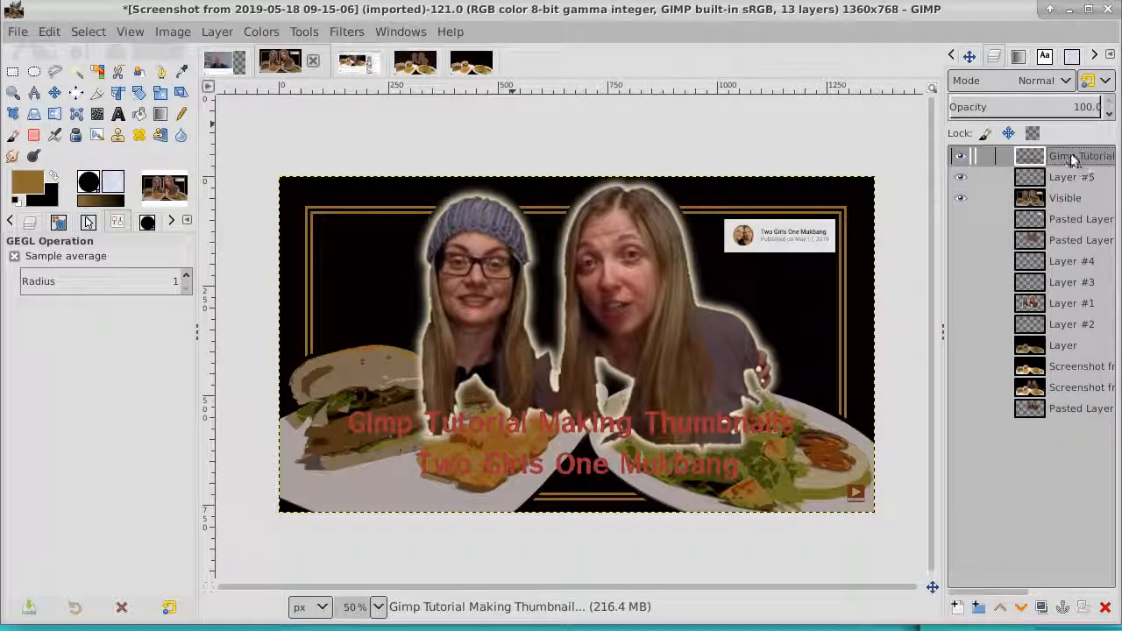
pyautogui.click(1043, 608)
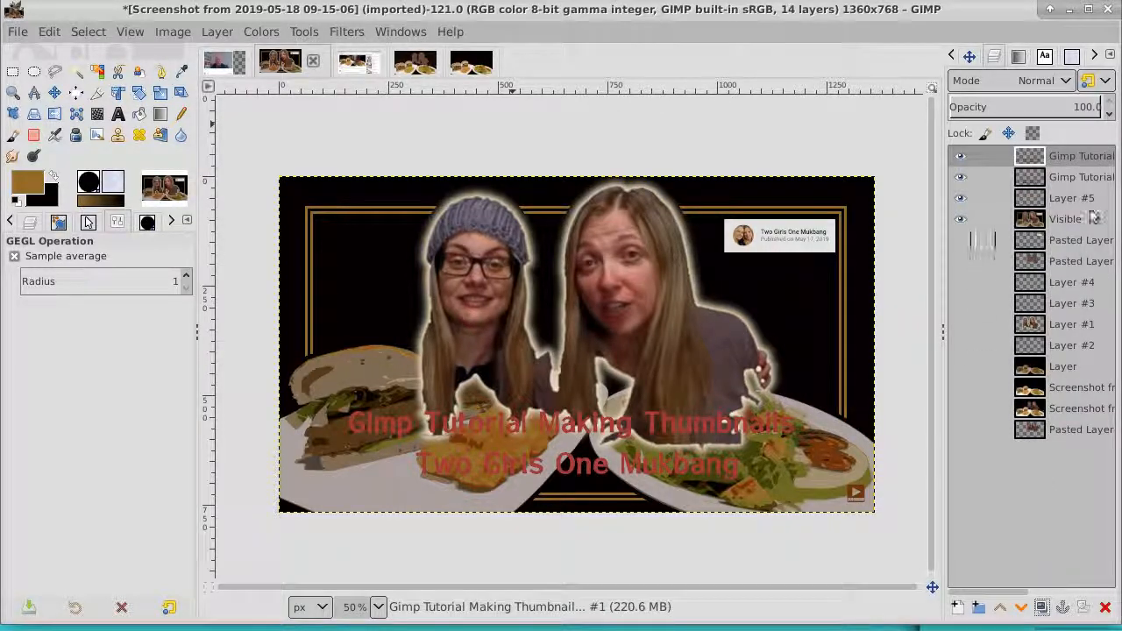
# Step: Select the red letters on the lower copy of the title layer with Select by Color
pyautogui.click(1085, 177)
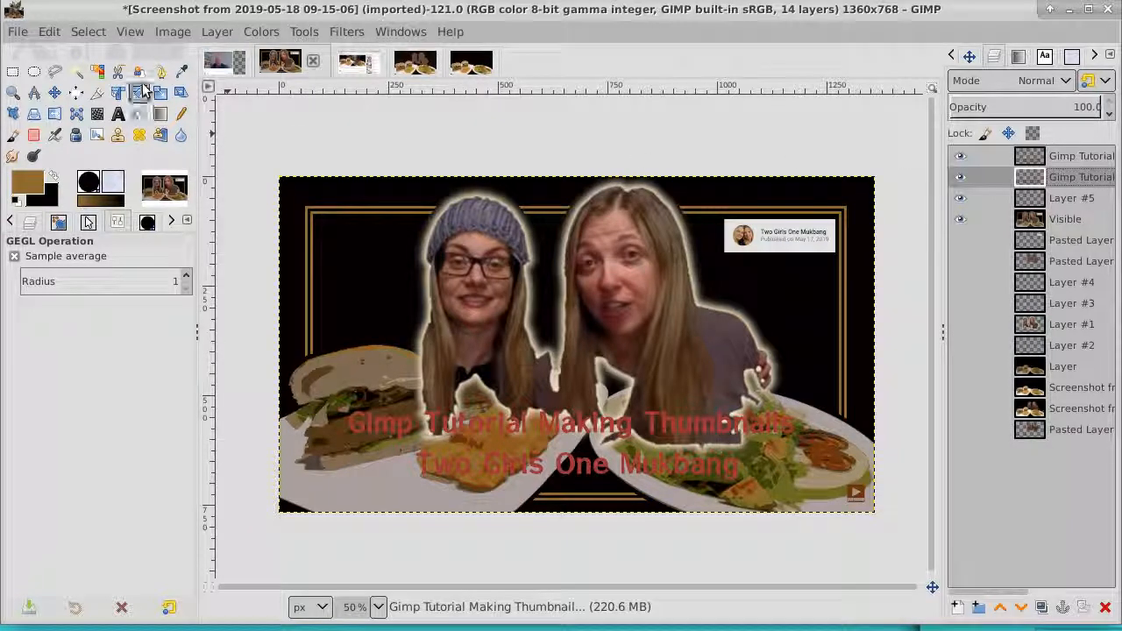
pyautogui.click(98, 72)
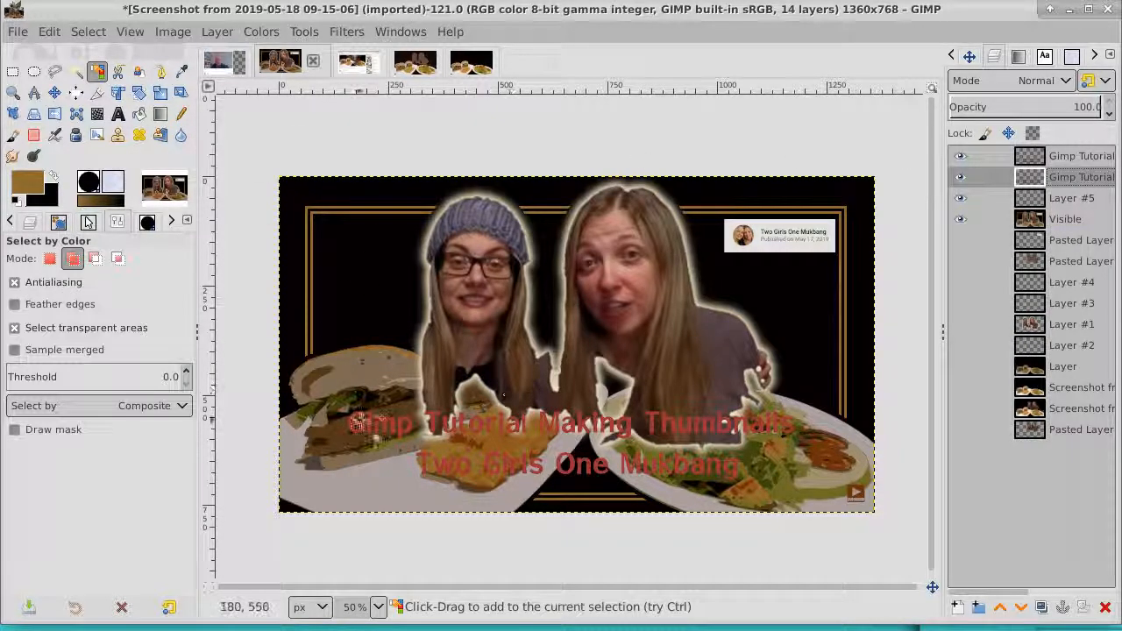
pyautogui.click(356, 413)
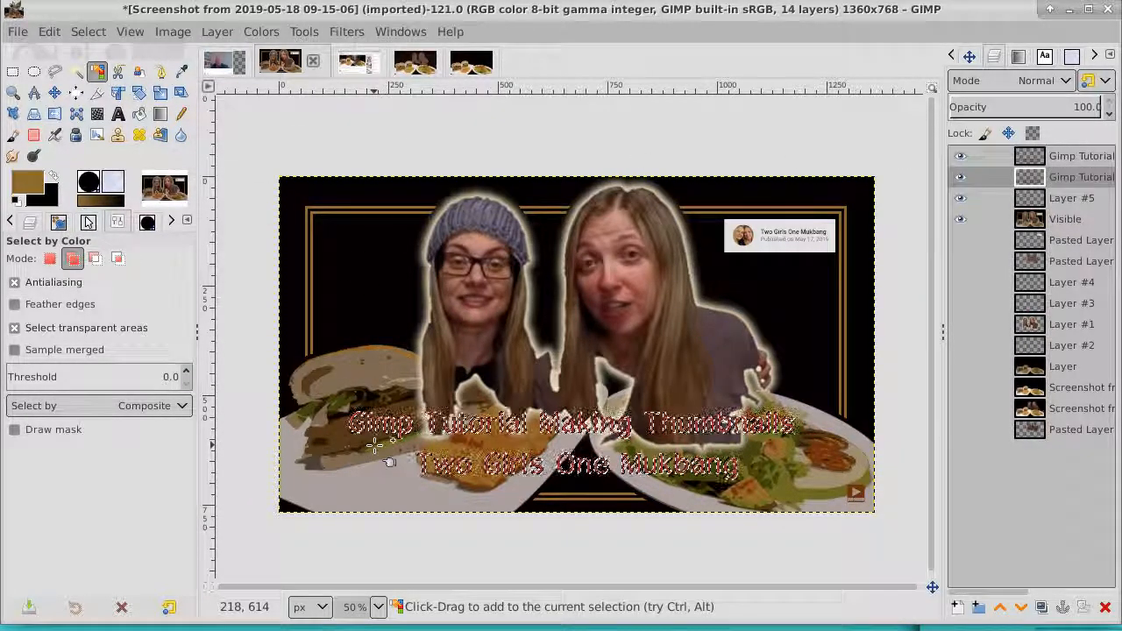
# Step: Try growing the selection around the title letters by 6 px
pyautogui.click(87, 32)
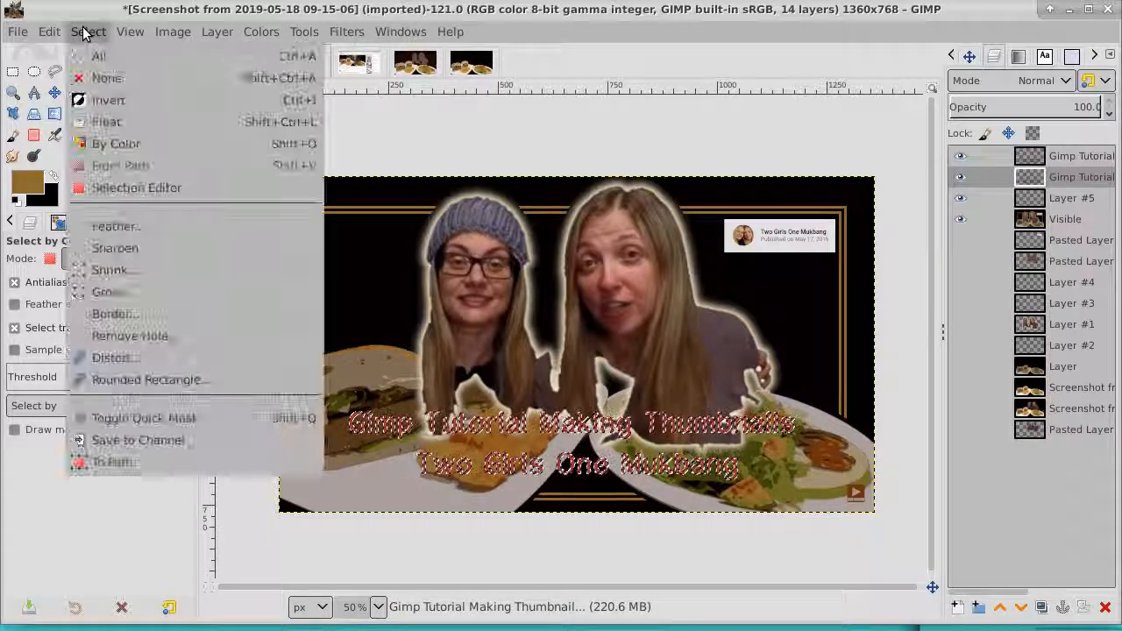
pyautogui.click(93, 292)
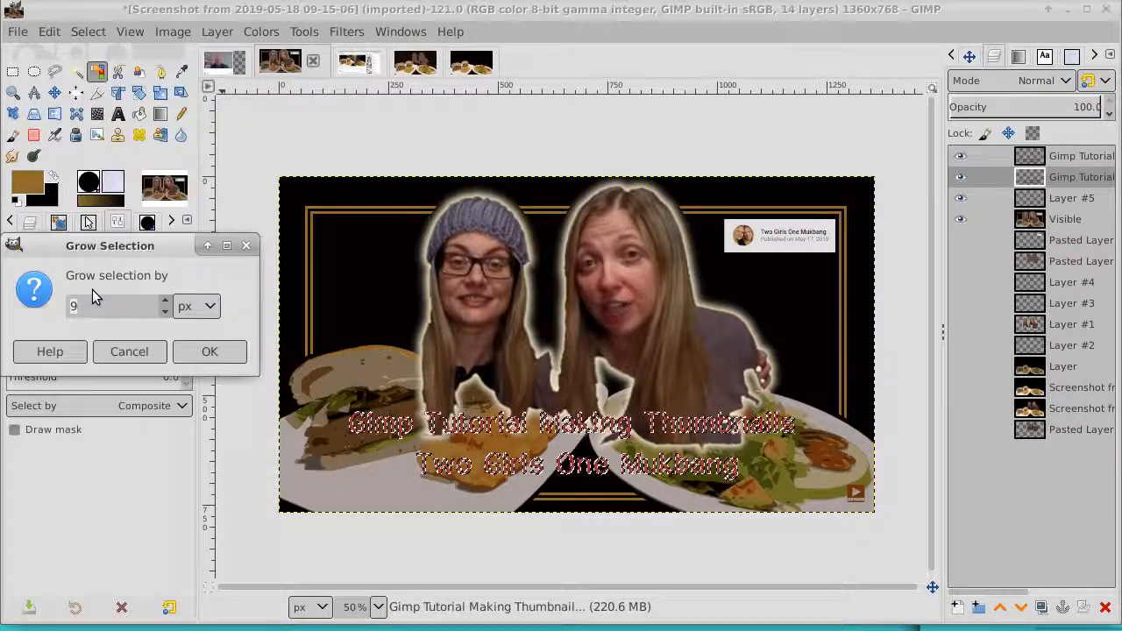
pyautogui.click(165, 312)
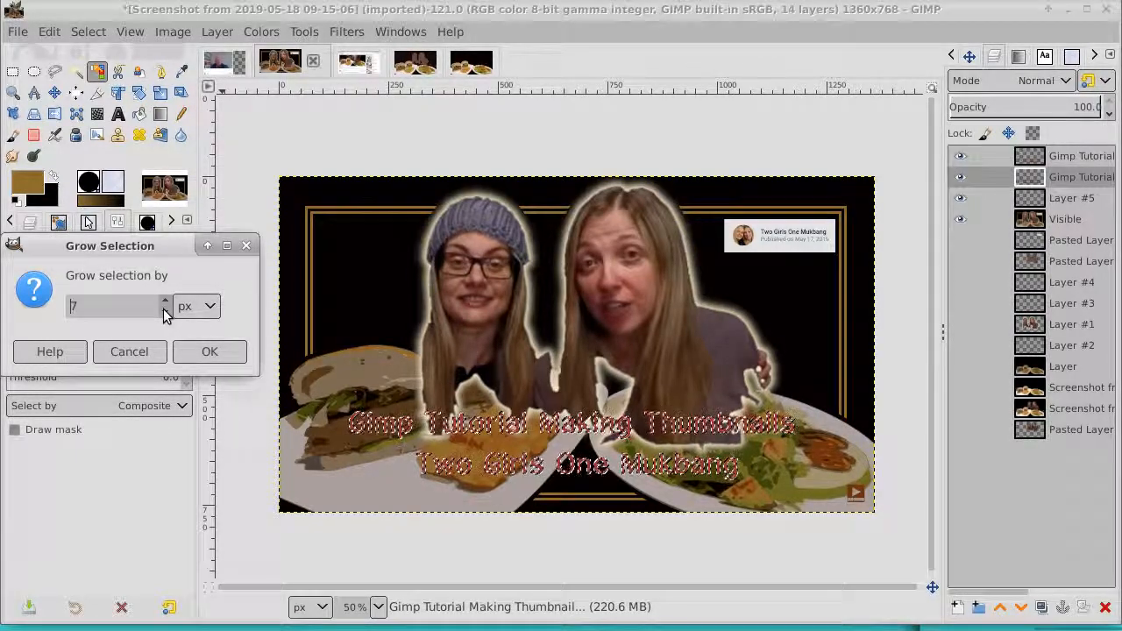
pyautogui.click(164, 311)
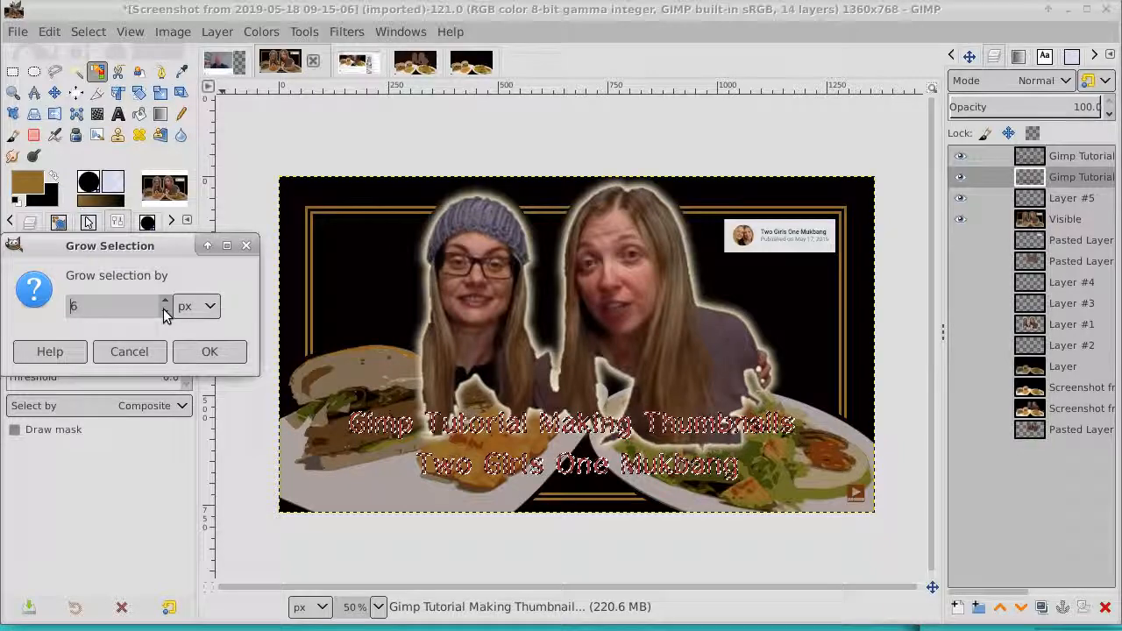
pyautogui.click(211, 352)
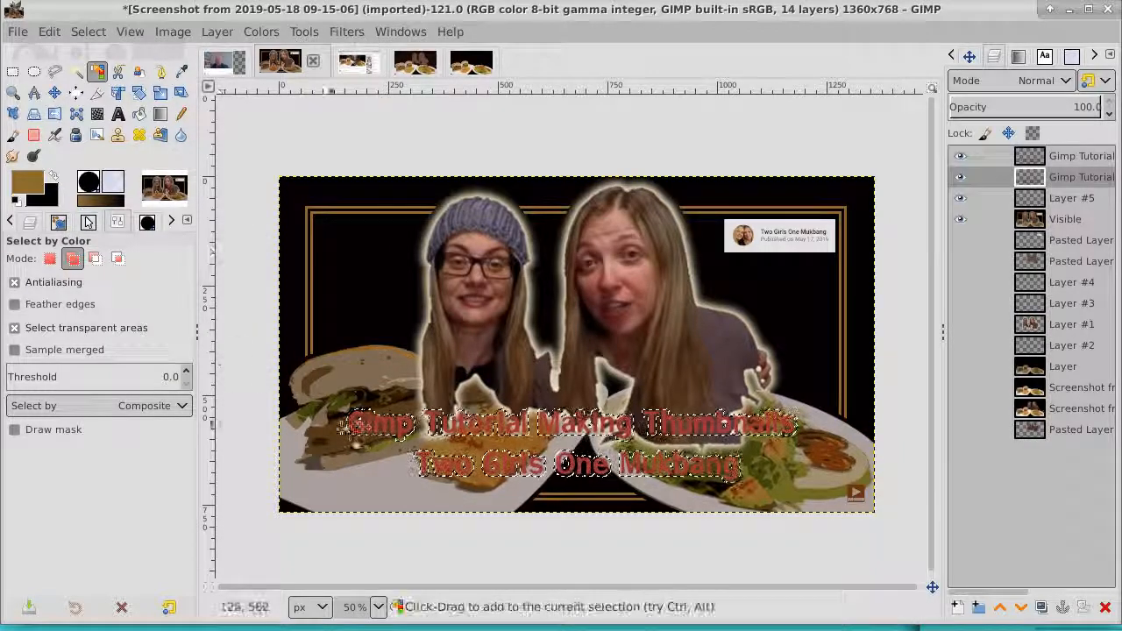
# Step: Inspect the grown selection's margin around the letters up close and undo the growth
pyautogui.click(13, 92)
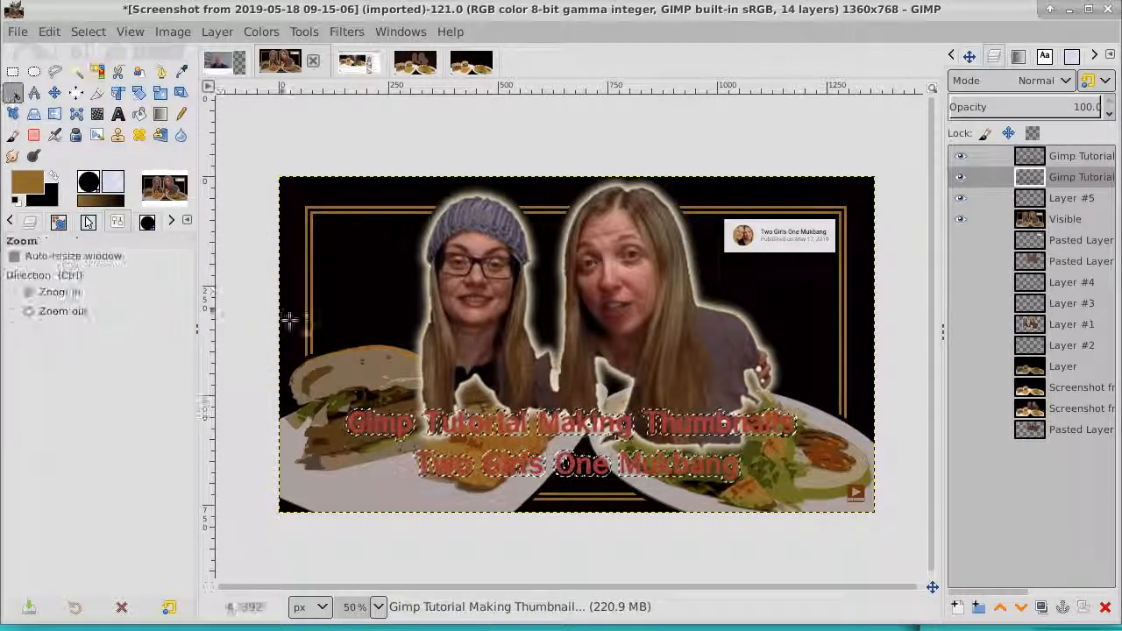
pyautogui.click(422, 448)
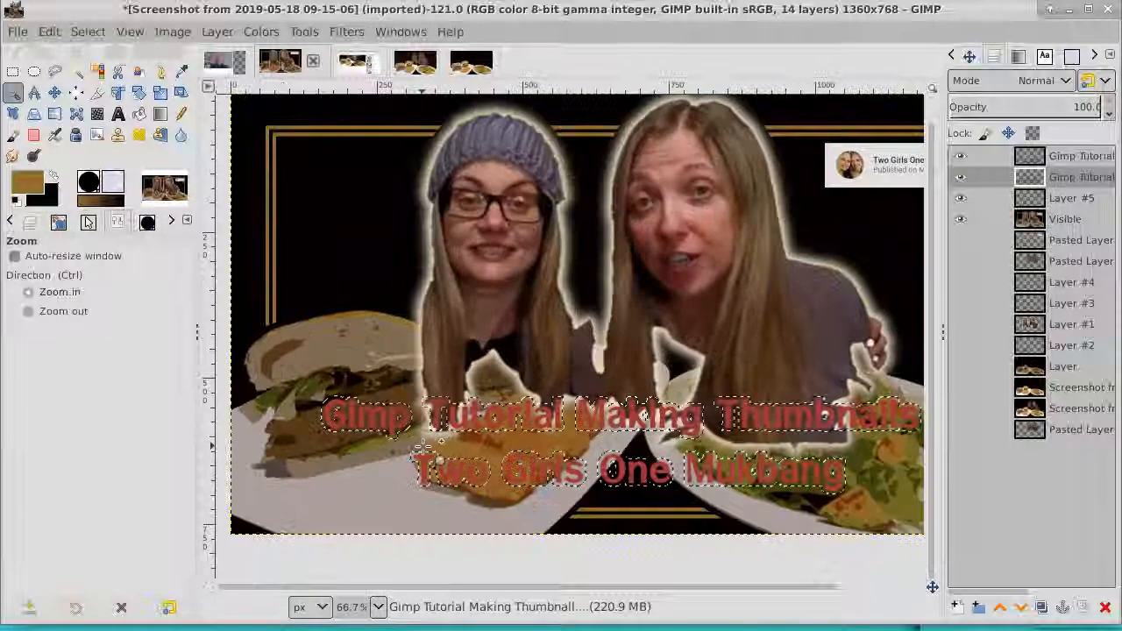
pyautogui.click(422, 447)
pyautogui.click(422, 447)
pyautogui.click(422, 447)
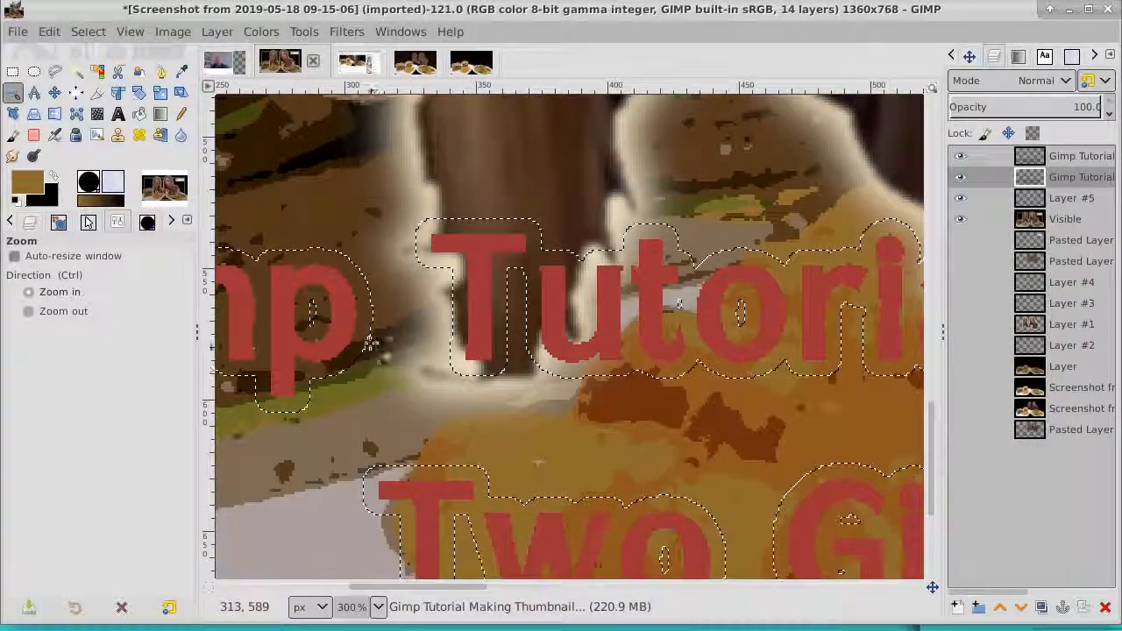
pyautogui.press('ctrl')
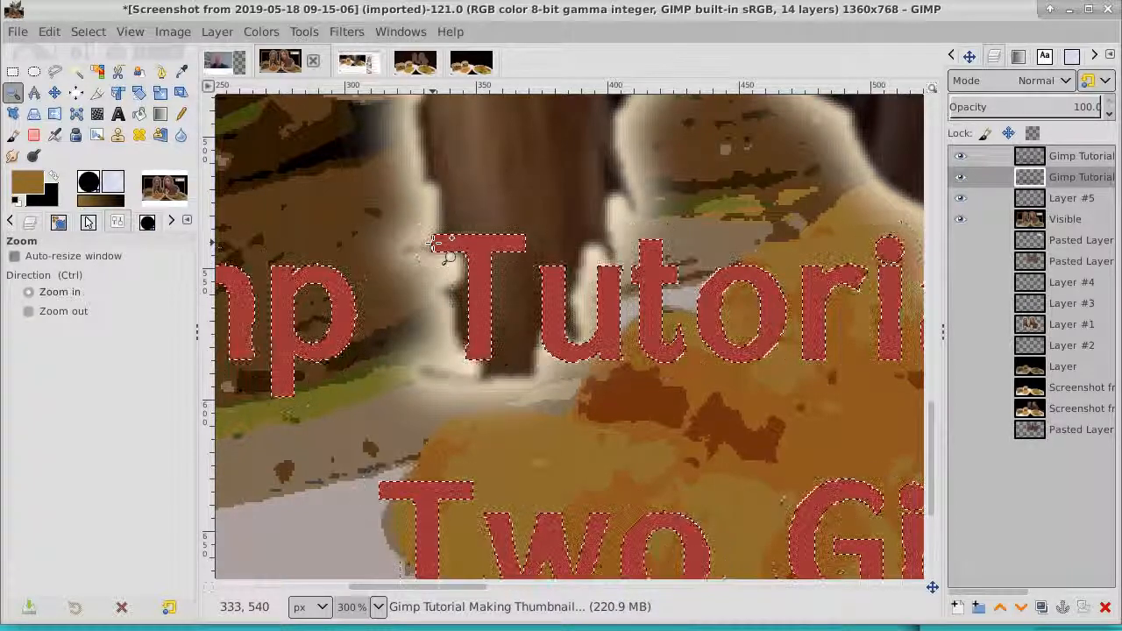
# Step: Grow the selection around the title letters by only about 2 px, for a thin outline
pyautogui.click(88, 32)
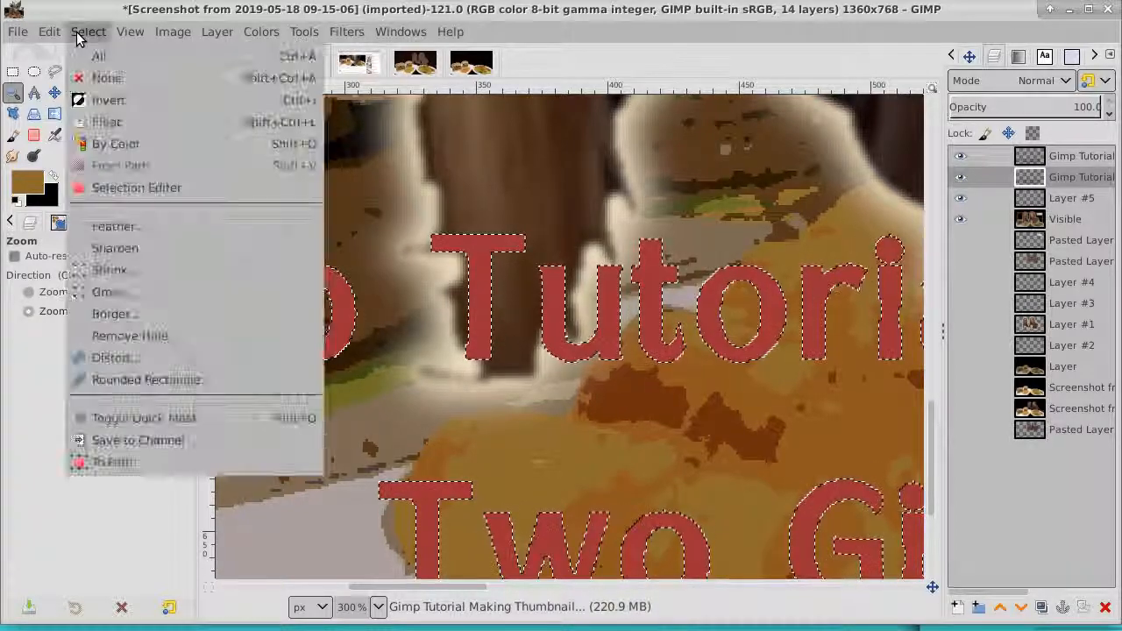
pyautogui.click(136, 290)
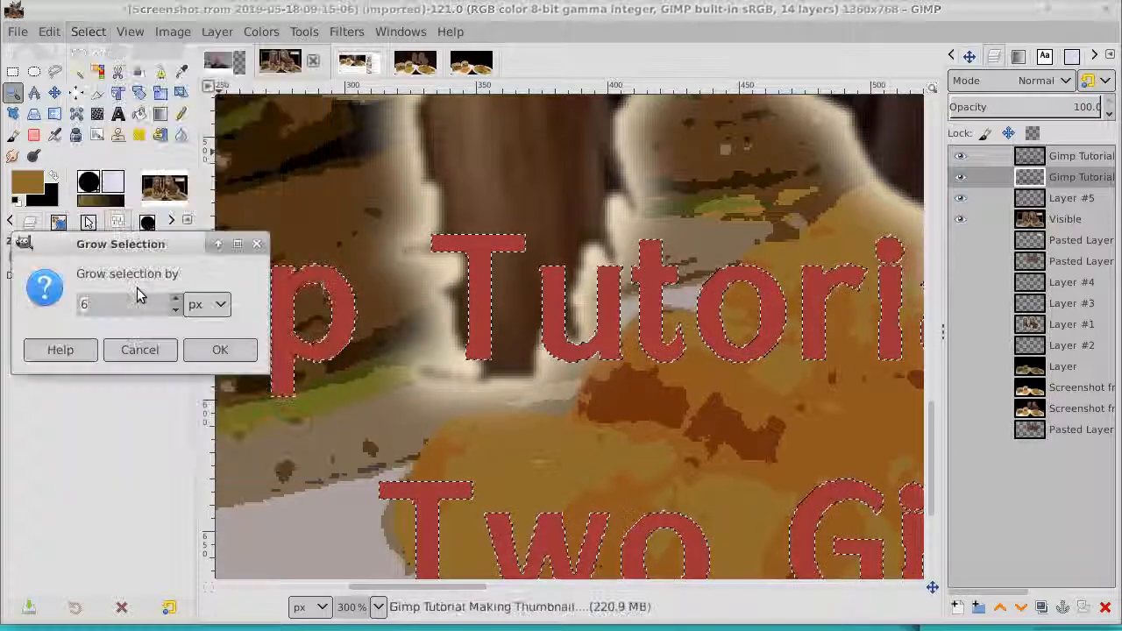
pyautogui.click(176, 309)
pyautogui.click(176, 310)
pyautogui.click(176, 309)
pyautogui.click(176, 309)
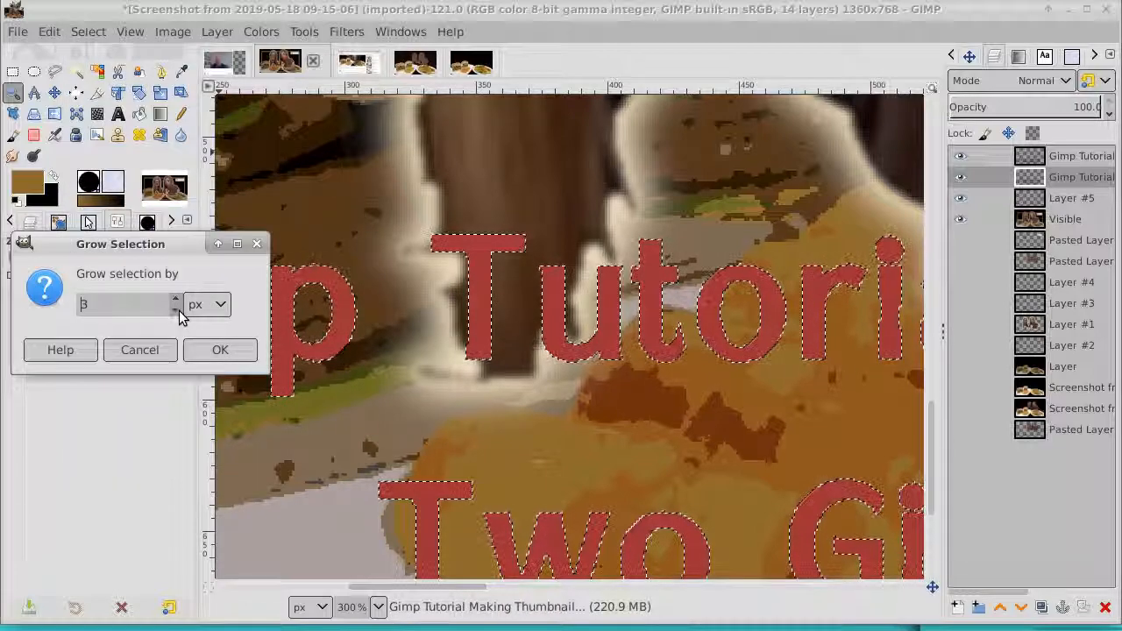
pyautogui.click(219, 350)
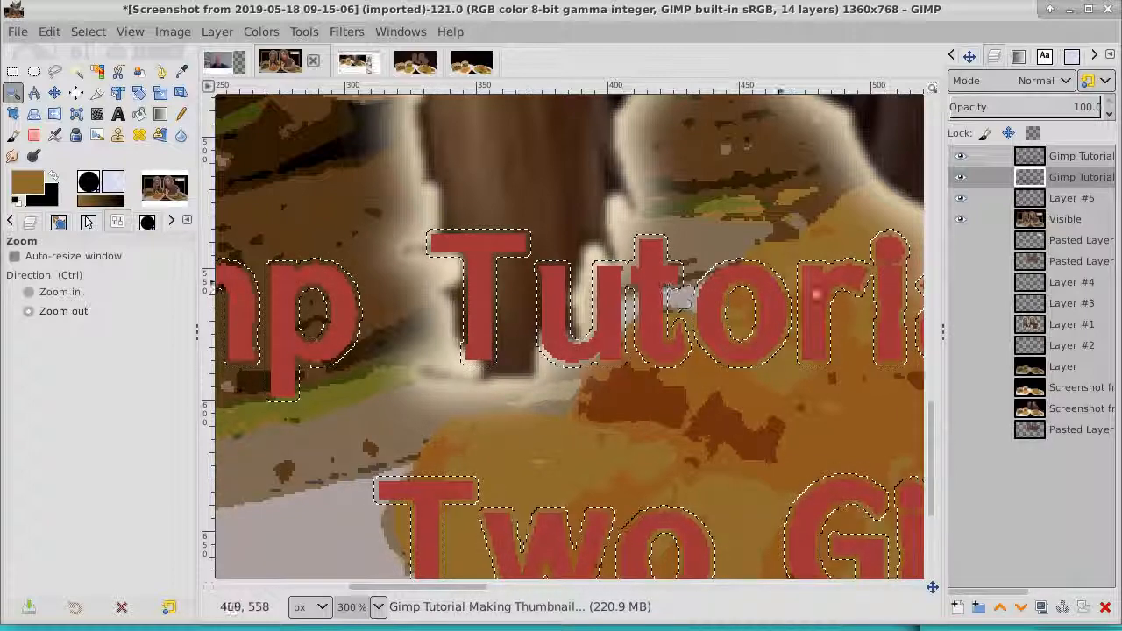
# Step: Set the foreground to bright yellow (f5ff00) and pencil over the word "Gimp" on the lower title layer with a size 22 brush
pyautogui.click(1068, 175)
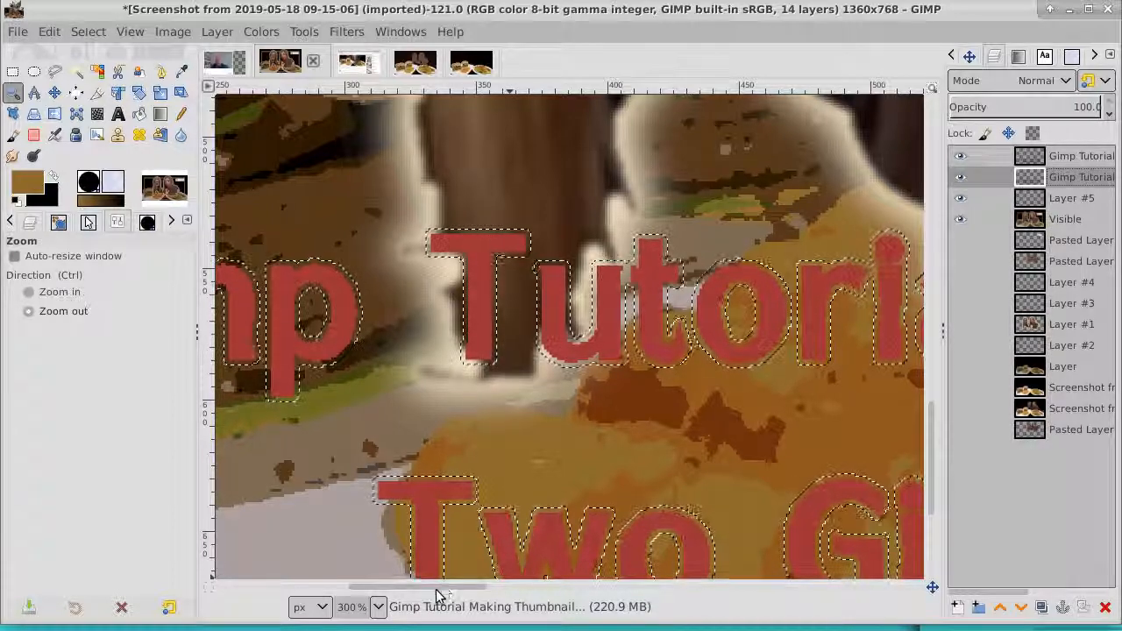
pyautogui.moveTo(436, 594); pyautogui.dragTo(355, 593)
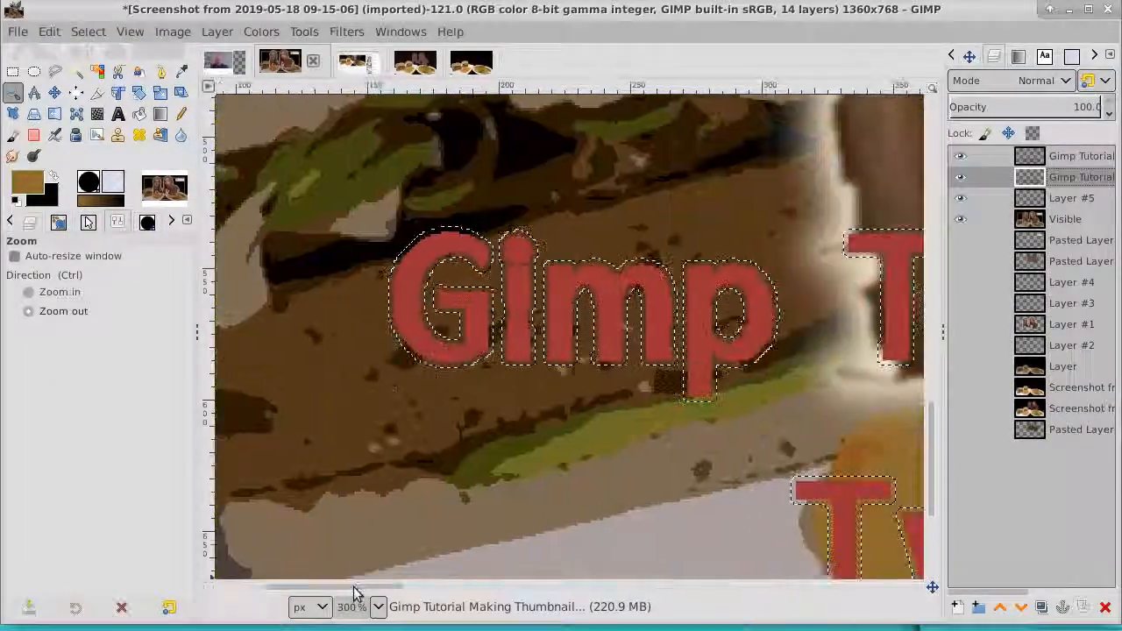
pyautogui.click(23, 188)
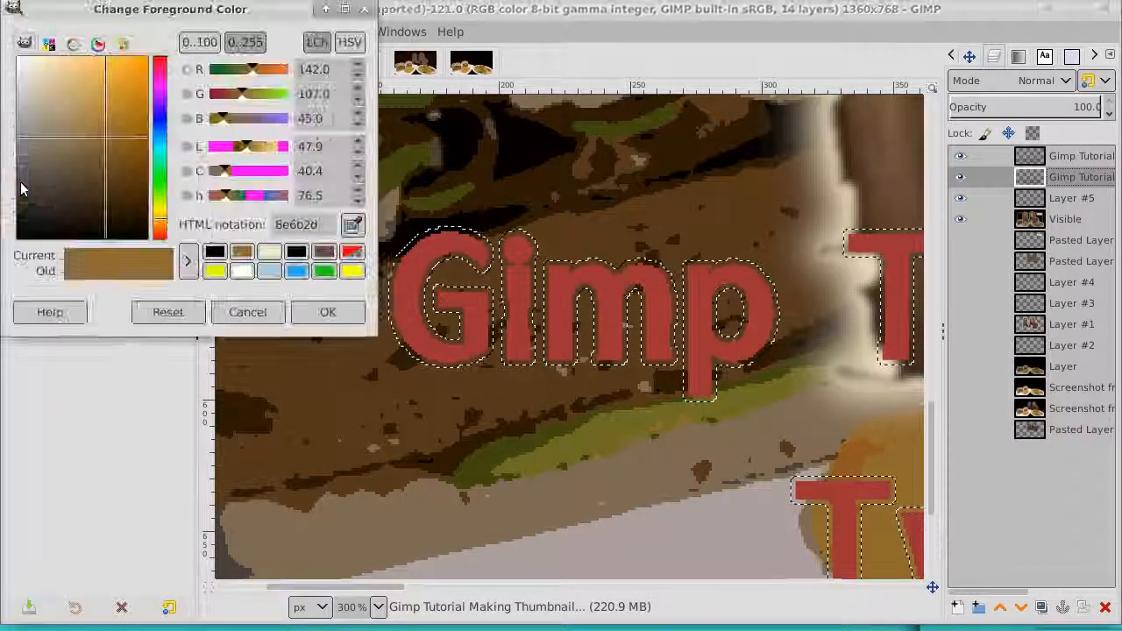
pyautogui.click(160, 207)
pyautogui.moveTo(127, 188); pyautogui.dragTo(147, 36)
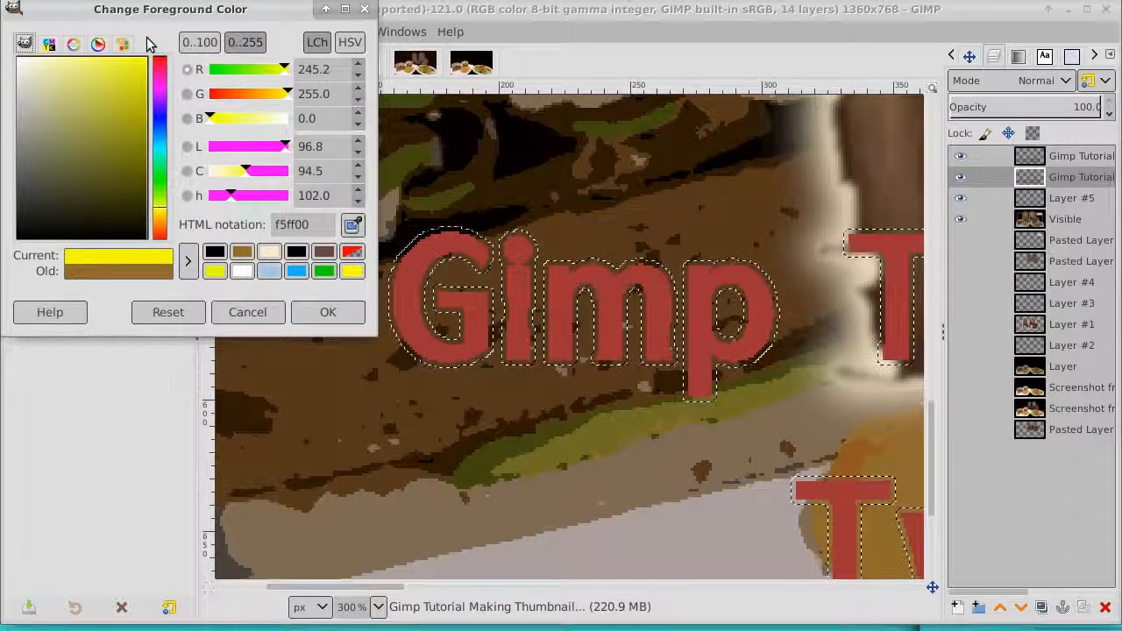
pyautogui.click(315, 313)
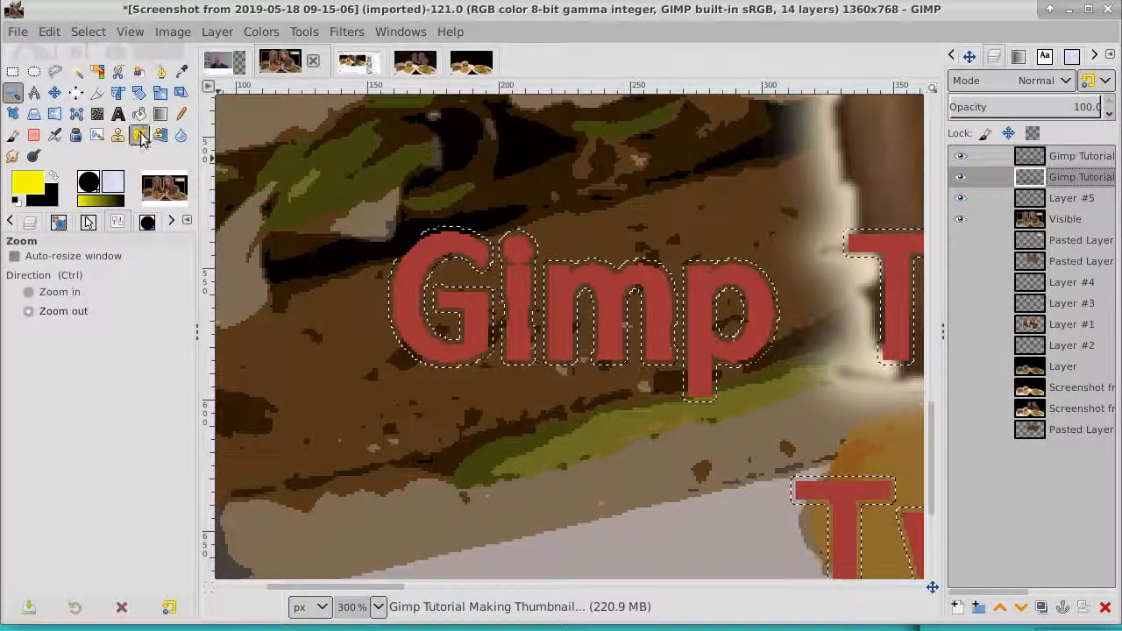
pyautogui.click(181, 115)
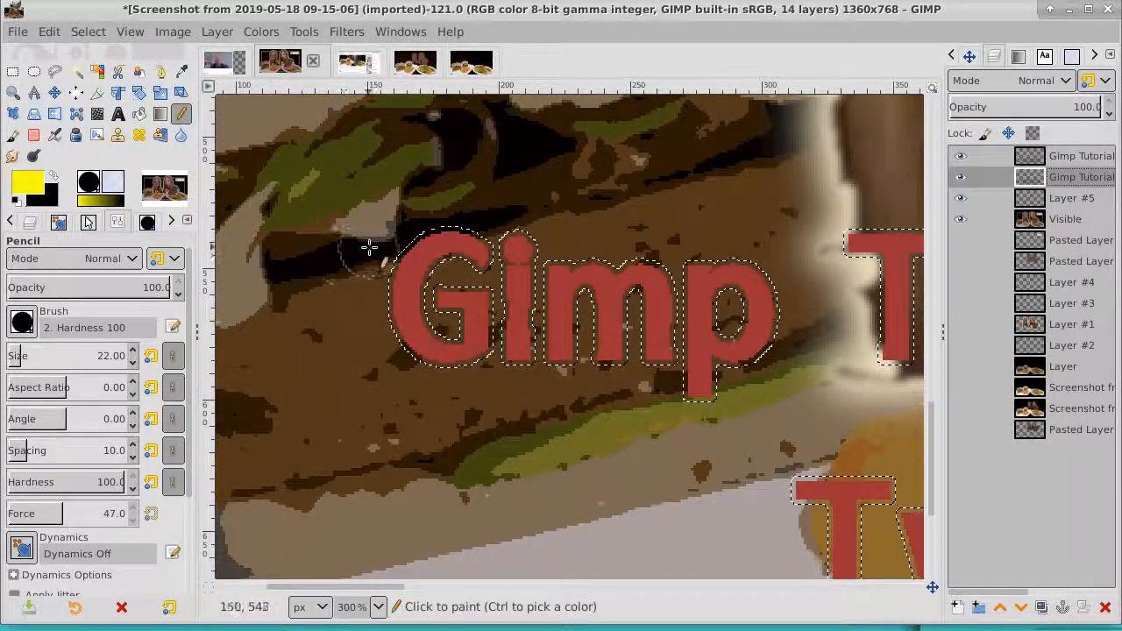
pyautogui.moveTo(394, 274)
pyautogui.mouseDown()
pyautogui.moveTo(432, 243)
pyautogui.moveTo(484, 254)
pyautogui.moveTo(490, 274)
pyautogui.moveTo(390, 279)
pyautogui.moveTo(405, 341)
pyautogui.moveTo(440, 371)
pyautogui.moveTo(484, 337)
pyautogui.moveTo(495, 274)
pyautogui.moveTo(521, 256)
pyautogui.moveTo(548, 285)
pyautogui.moveTo(522, 333)
pyautogui.moveTo(536, 353)
pyautogui.moveTo(583, 334)
pyautogui.moveTo(581, 274)
pyautogui.moveTo(607, 355)
pyautogui.moveTo(638, 277)
pyautogui.moveTo(654, 292)
pyautogui.moveTo(651, 355)
pyautogui.moveTo(680, 347)
pyautogui.moveTo(692, 301)
pyautogui.moveTo(731, 278)
pyautogui.moveTo(761, 302)
pyautogui.moveTo(754, 352)
pyautogui.moveTo(702, 357)
pyautogui.moveTo(702, 403)
pyautogui.moveTo(666, 394)
pyautogui.mouseUp()
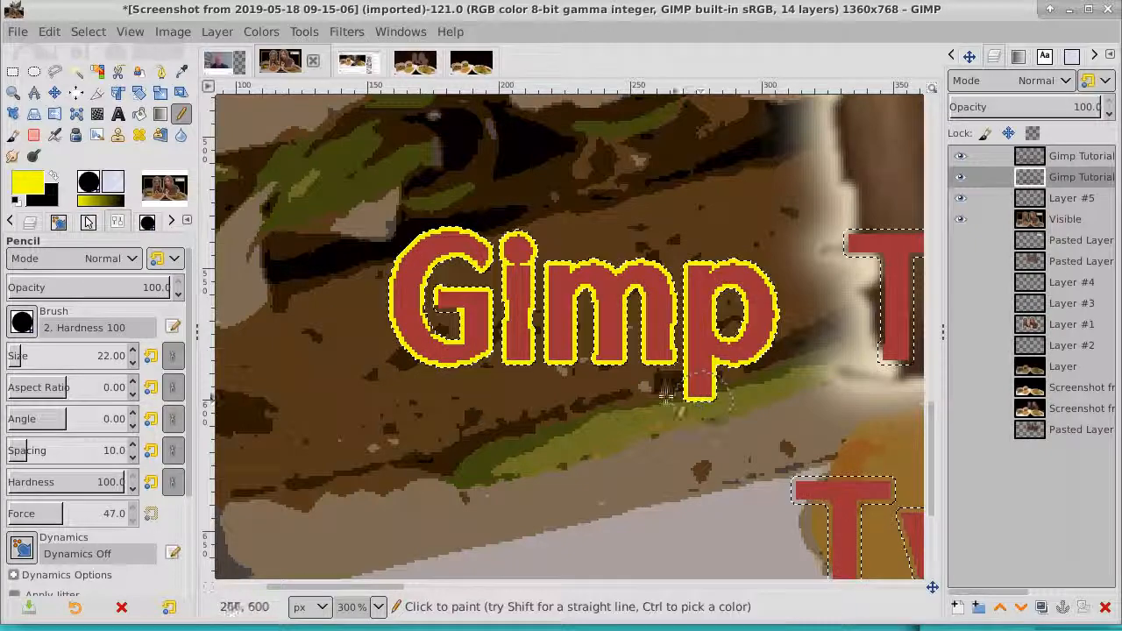
# Step: Pencil yellow over the rest of both title lines inside the grown selection with a size 103 brush
pyautogui.click(13, 92)
pyautogui.keyDown('ctrl'); pyautogui.click(368, 278); pyautogui.keyUp('ctrl')
pyautogui.keyDown('ctrl'); pyautogui.click(368, 279); pyautogui.keyUp('ctrl')
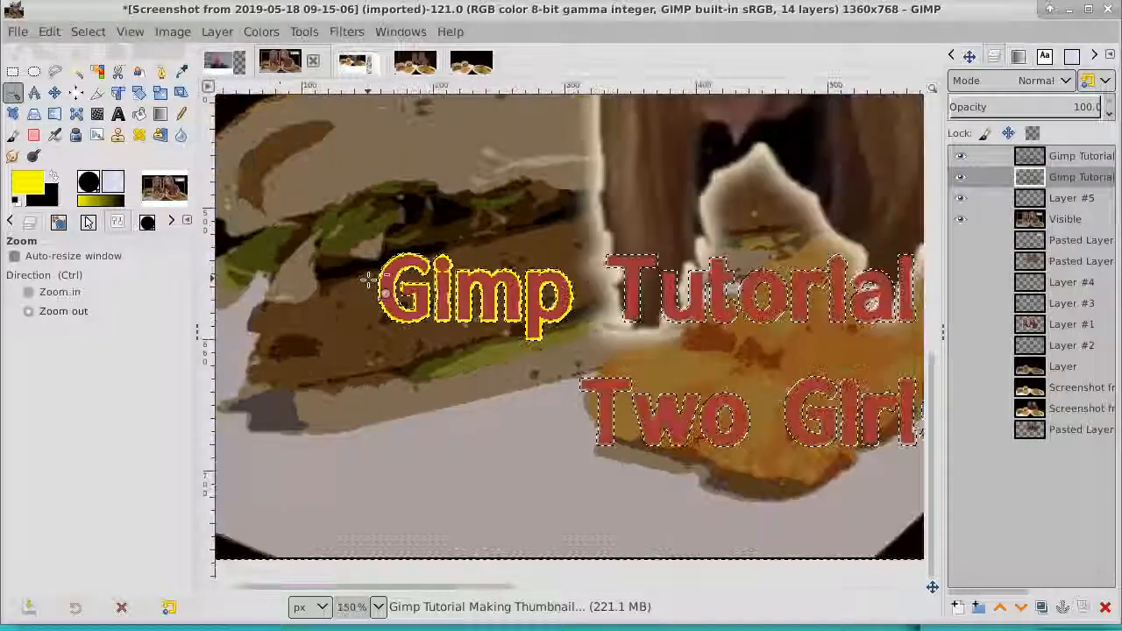
pyautogui.keyDown('ctrl'); pyautogui.click(368, 278); pyautogui.keyUp('ctrl')
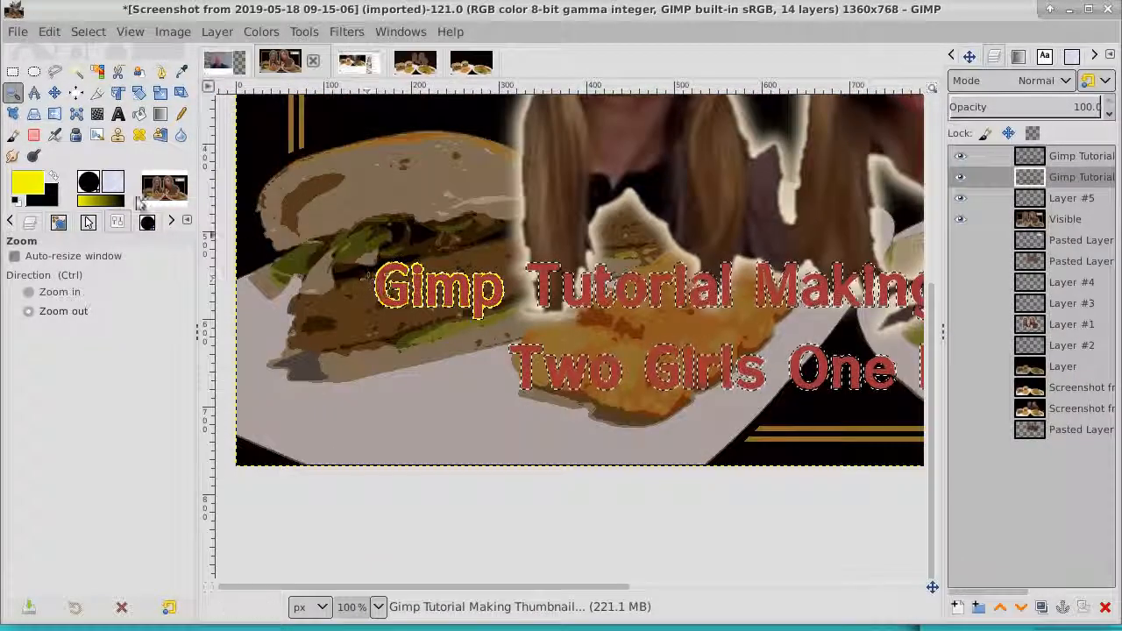
pyautogui.click(179, 114)
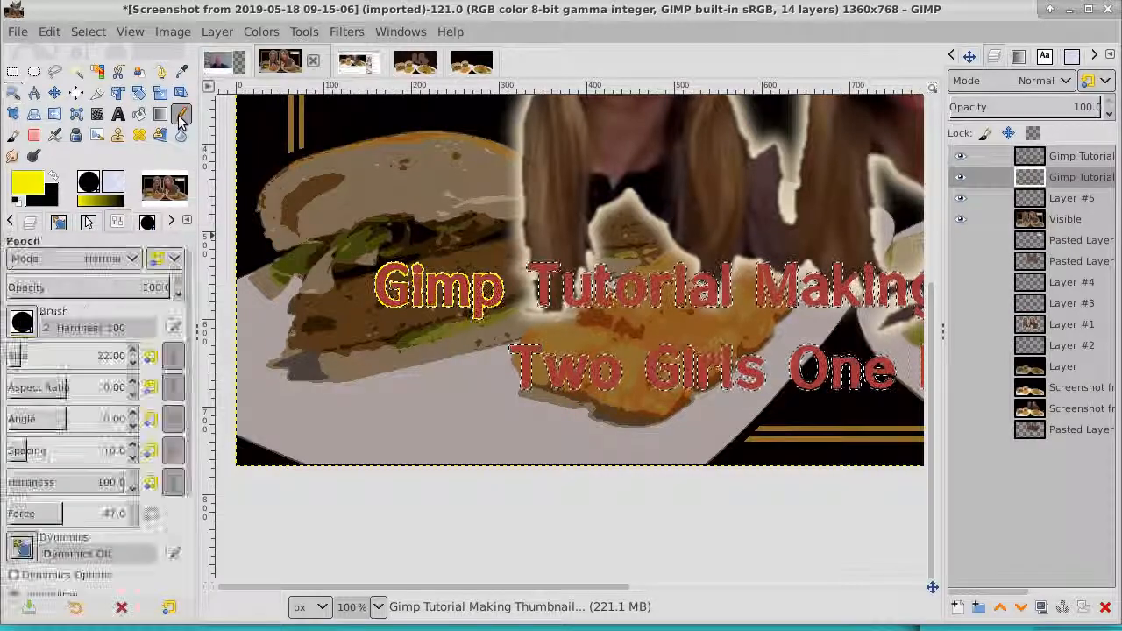
pyautogui.click(38, 355)
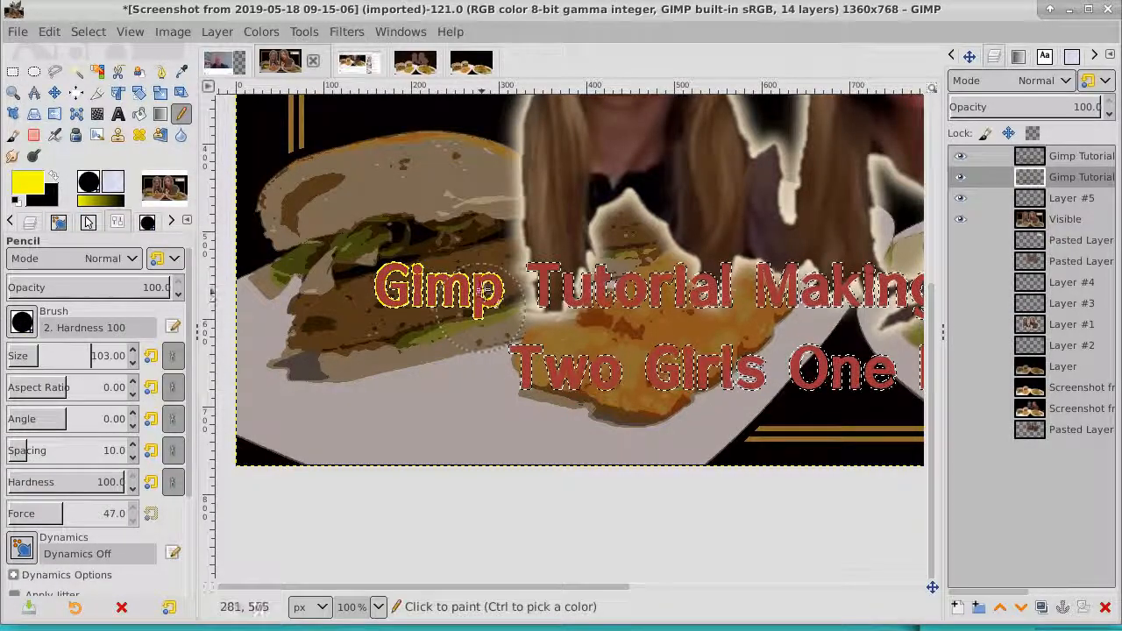
pyautogui.moveTo(729, 298)
pyautogui.mouseDown()
pyautogui.moveTo(742, 376)
pyautogui.moveTo(735, 363)
pyautogui.moveTo(483, 373)
pyautogui.moveTo(759, 288)
pyautogui.moveTo(476, 335)
pyautogui.moveTo(401, 327)
pyautogui.moveTo(334, 298)
pyautogui.mouseUp()
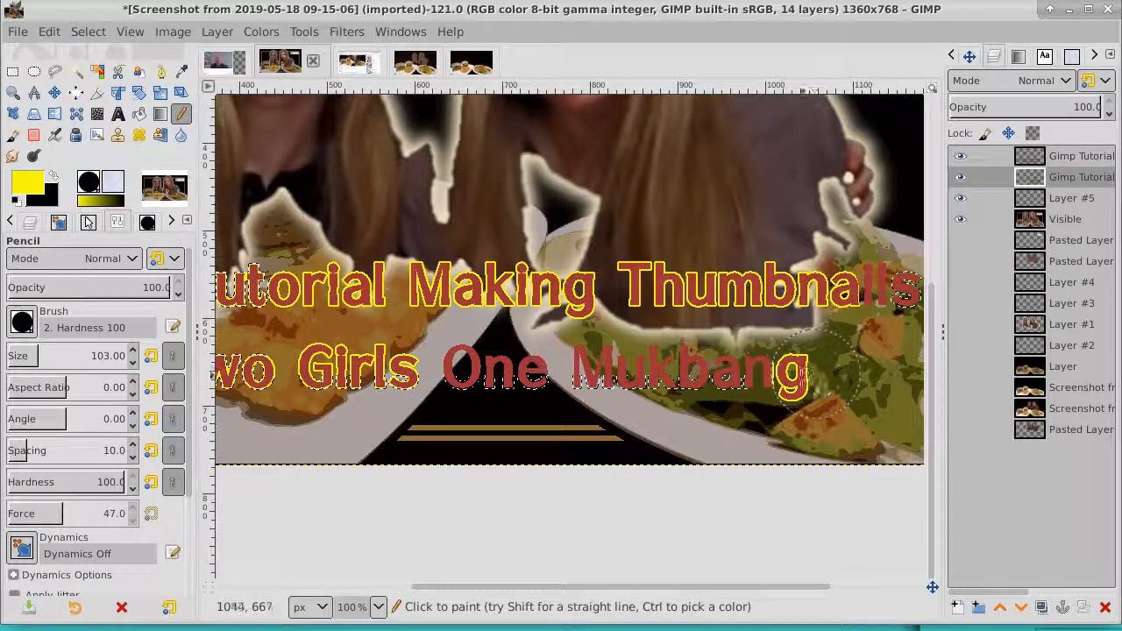
pyautogui.moveTo(858, 387); pyautogui.dragTo(430, 394)
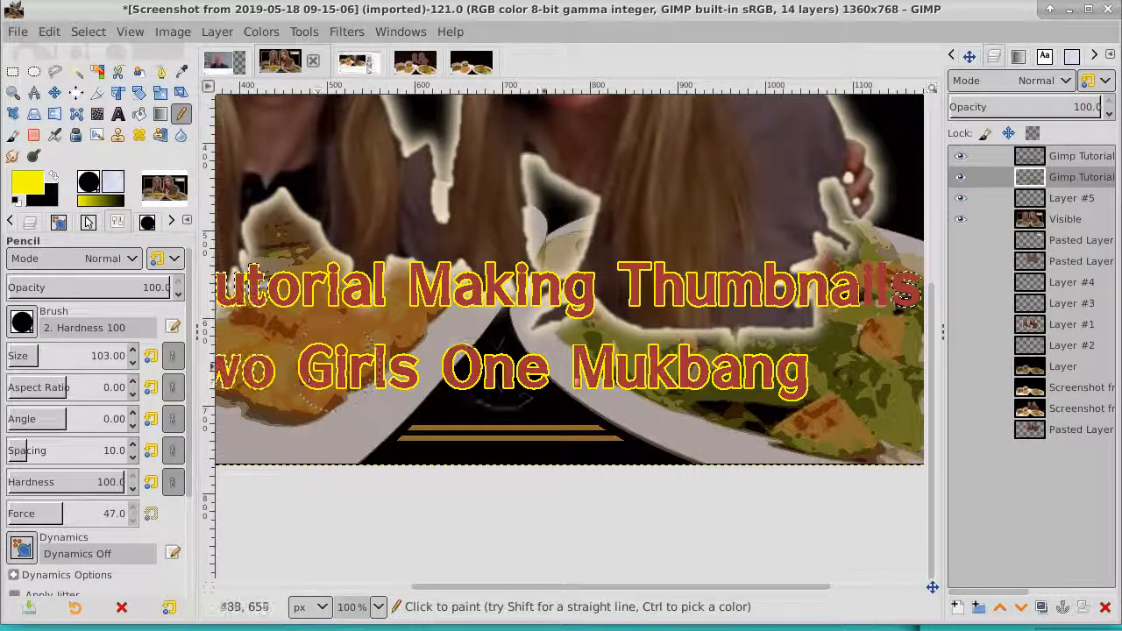
pyautogui.moveTo(646, 308); pyautogui.dragTo(363, 325)
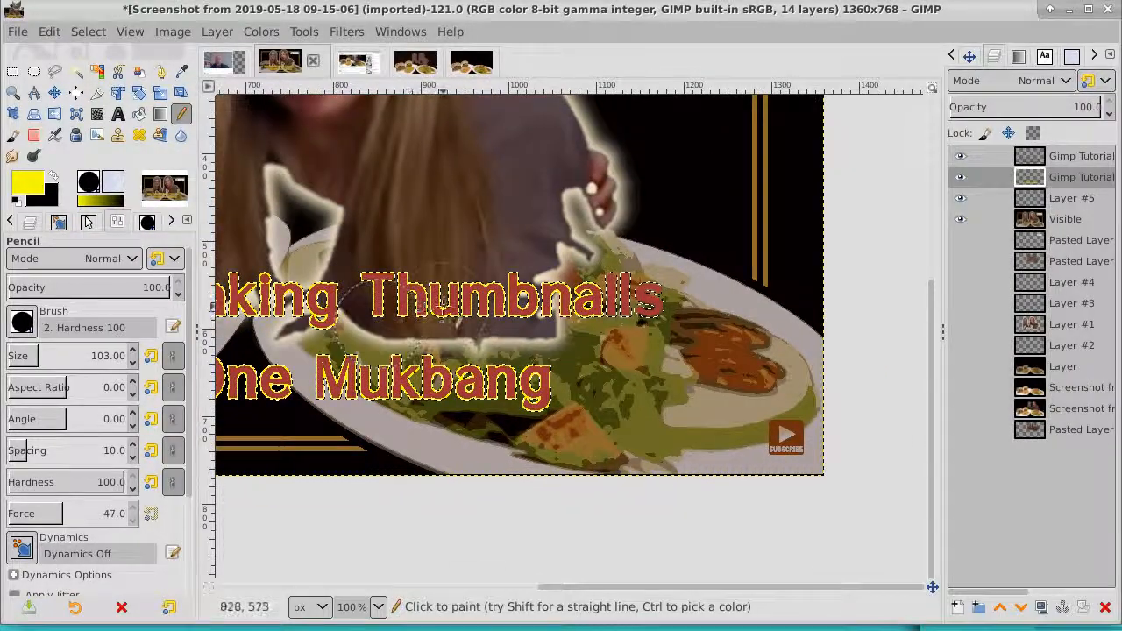
pyautogui.moveTo(614, 291); pyautogui.dragTo(664, 292)
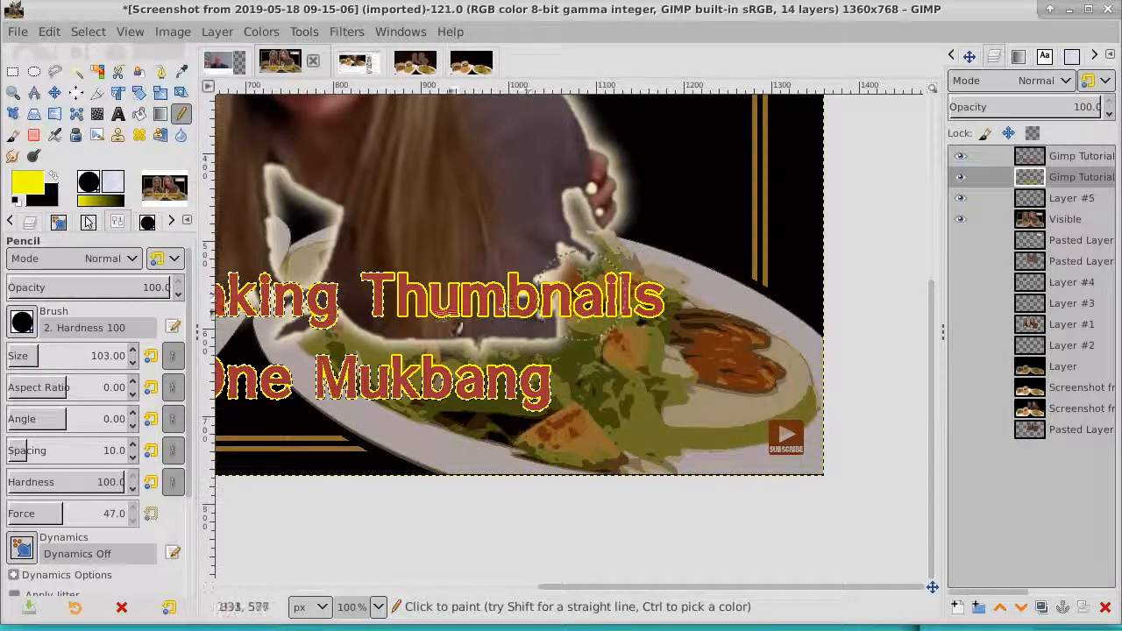
pyautogui.moveTo(333, 328); pyautogui.dragTo(638, 310)
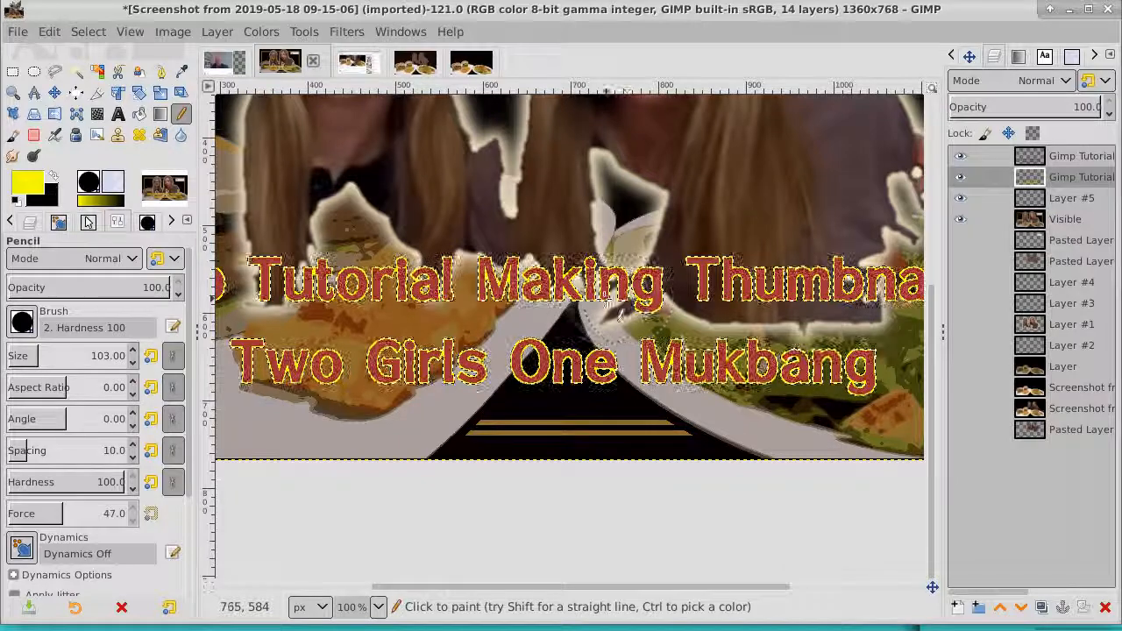
# Step: Clear the selection around the title letters and lower the opacity of the yellow outline layer beneath the red title to 65.7
pyautogui.click(13, 92)
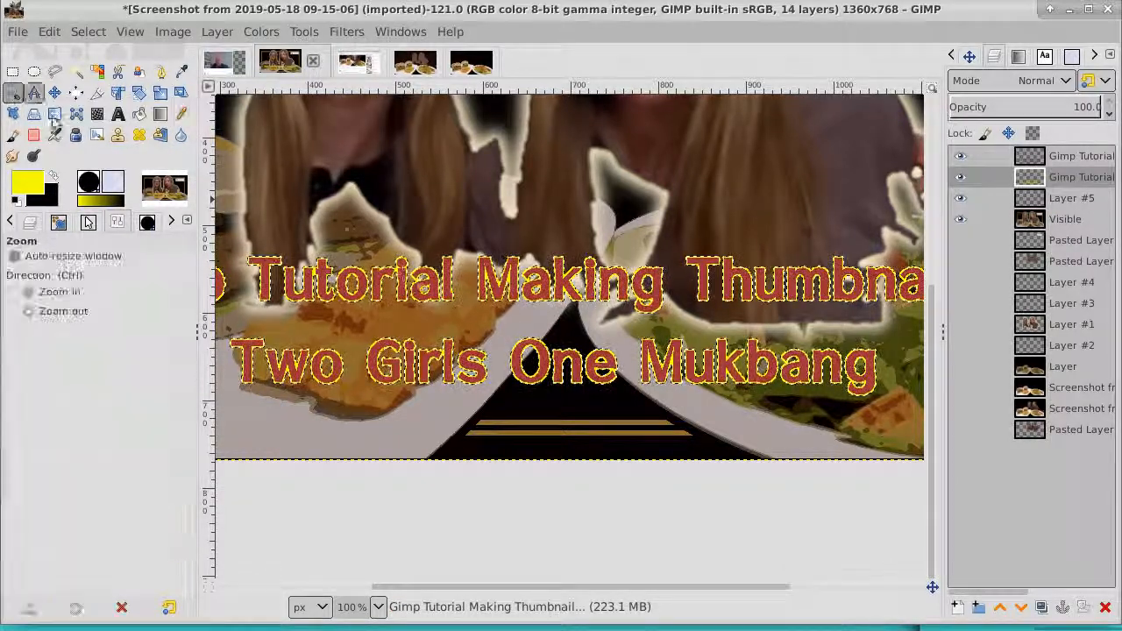
pyautogui.keyDown('ctrl'); pyautogui.click(427, 296); pyautogui.keyUp('ctrl')
pyautogui.keyDown('ctrl'); pyautogui.click(427, 295); pyautogui.keyUp('ctrl')
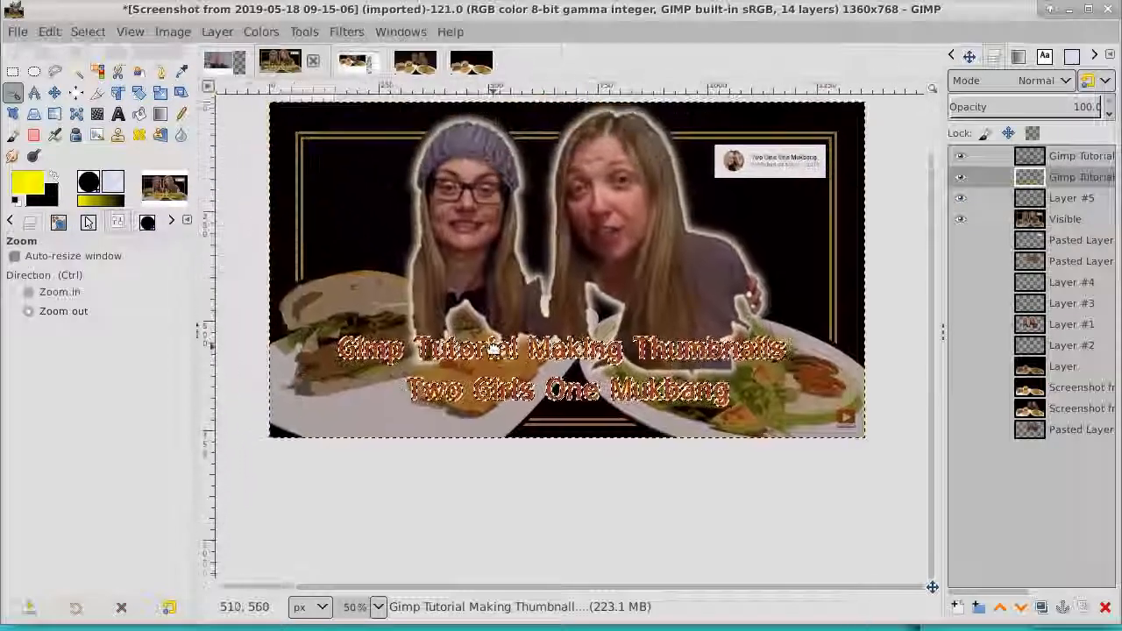
pyautogui.click(88, 32)
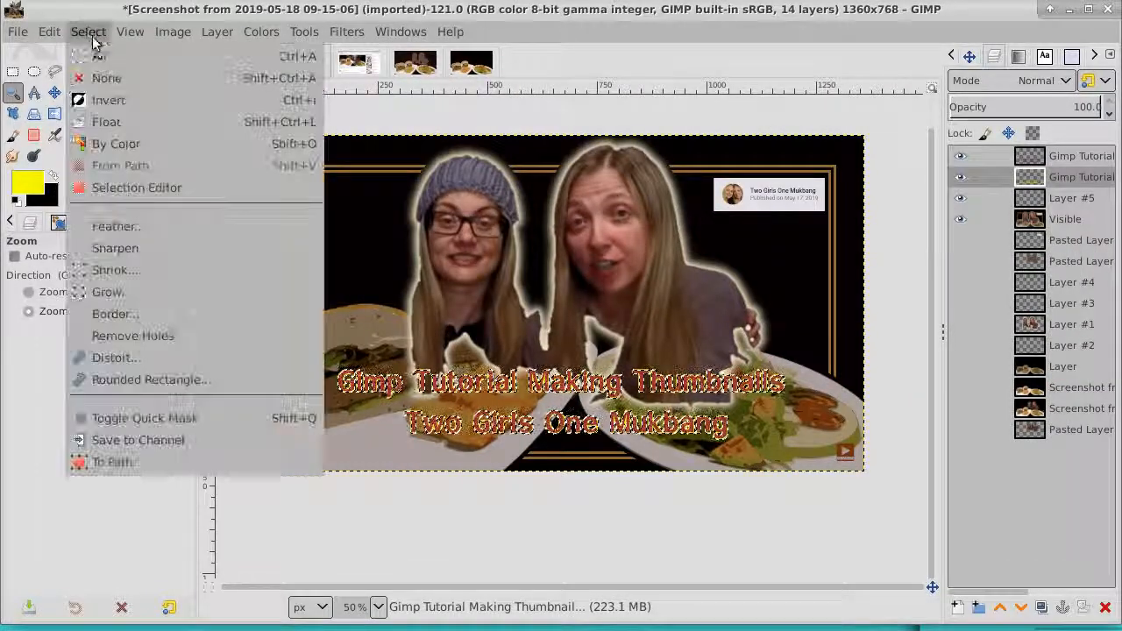
pyautogui.click(95, 81)
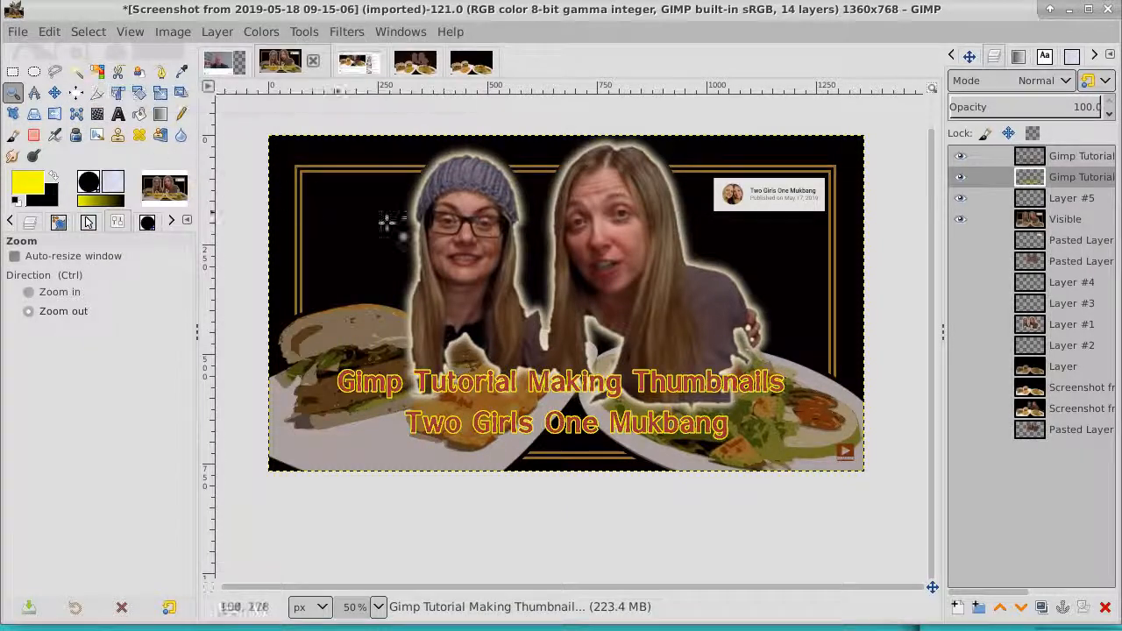
pyautogui.click(1075, 177)
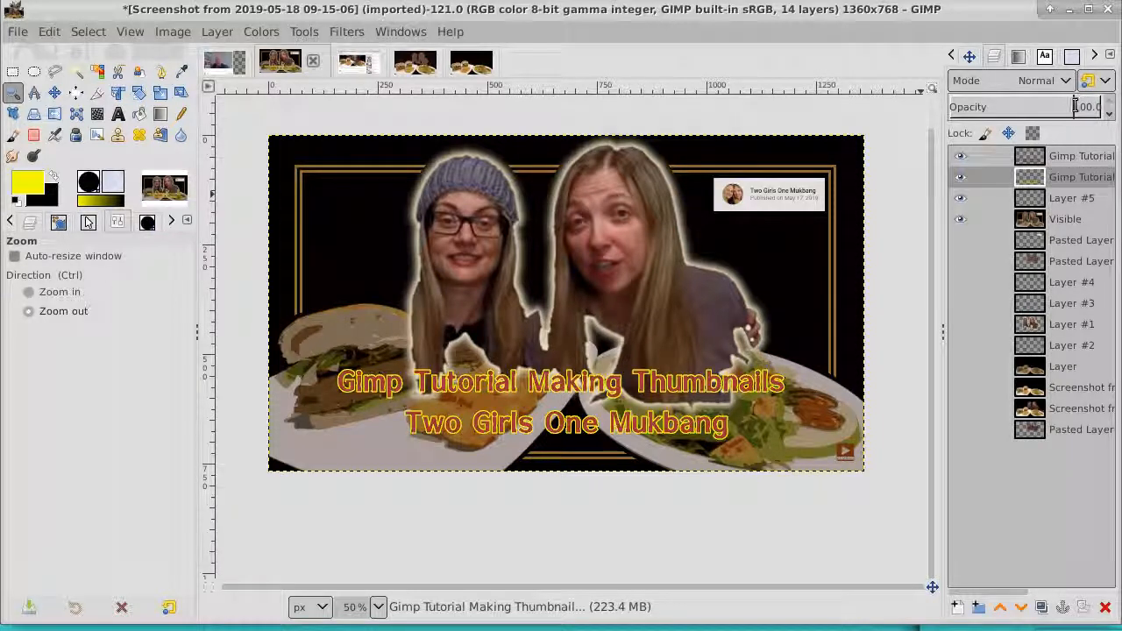
pyautogui.moveTo(1073, 107); pyautogui.dragTo(1050, 115)
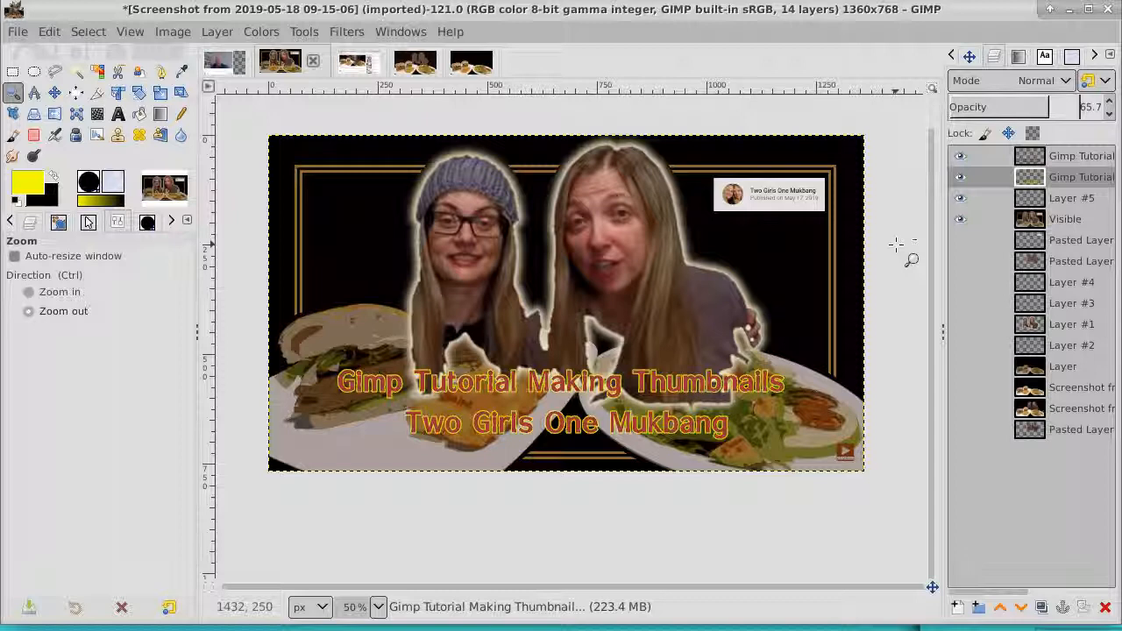
# Step: Create a new layer from the visible image above the red title layer and duplicate it
pyautogui.click(1068, 156)
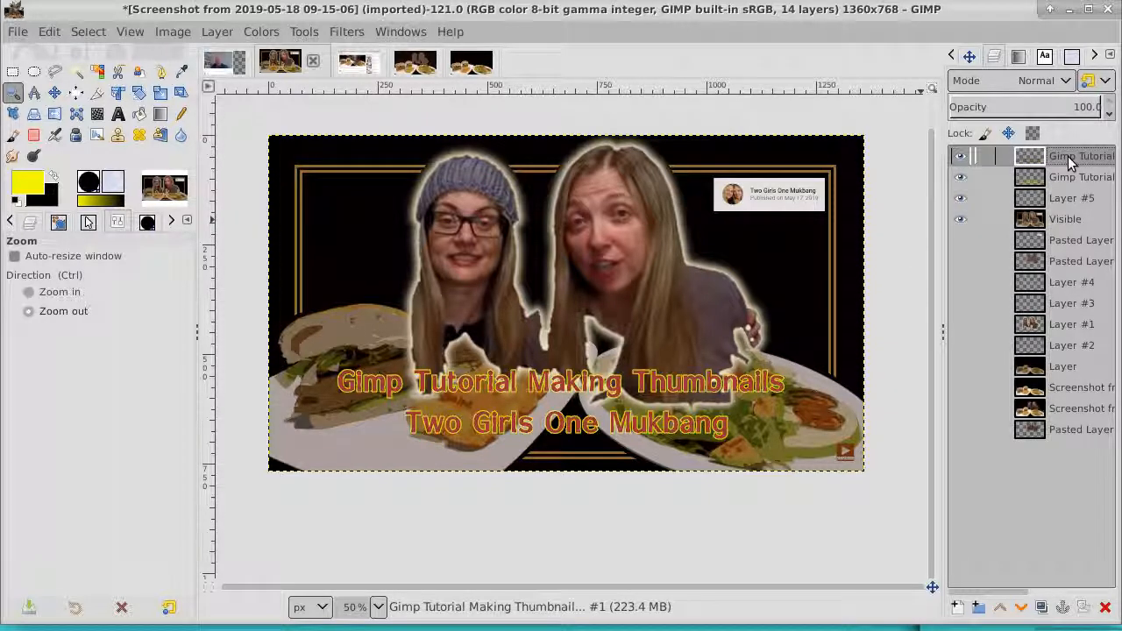
pyautogui.rightClick(1068, 157)
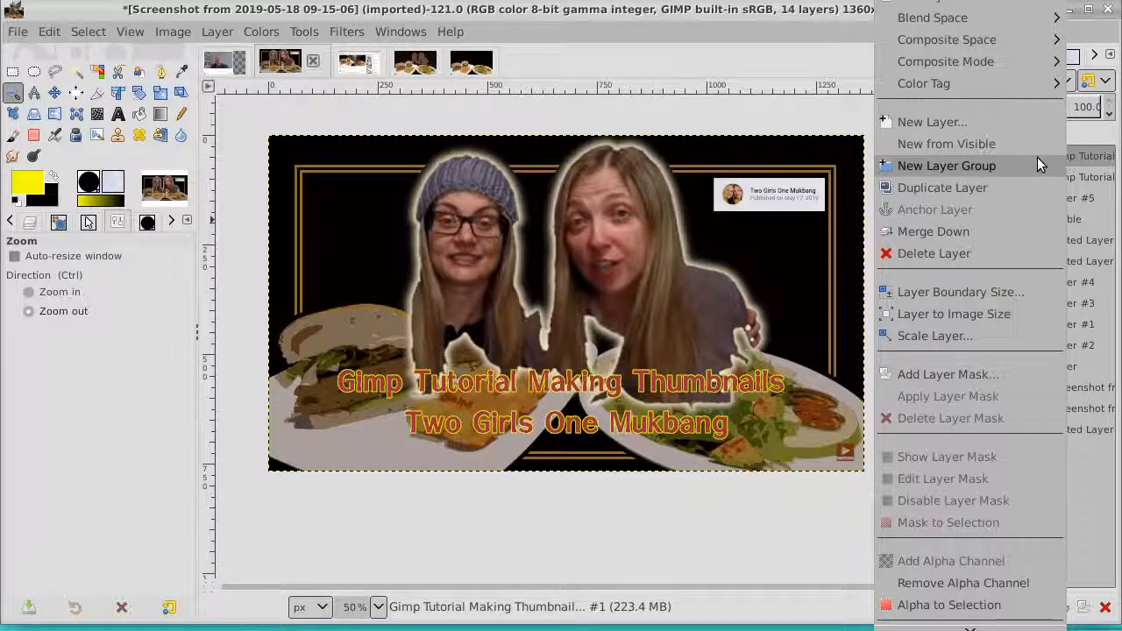
pyautogui.click(998, 144)
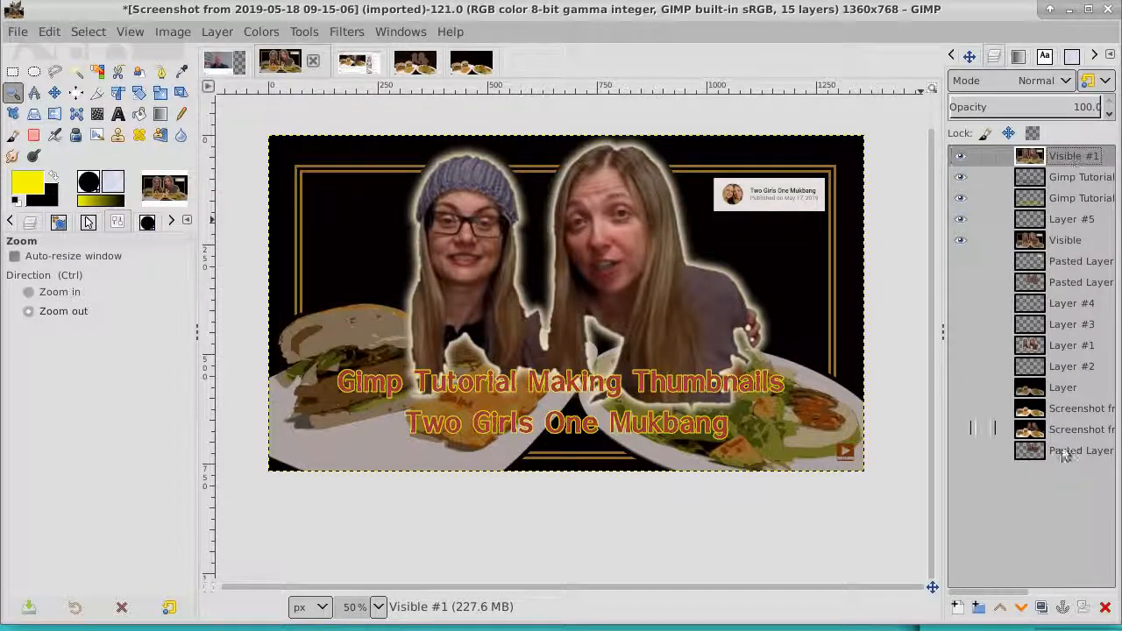
pyautogui.click(1042, 607)
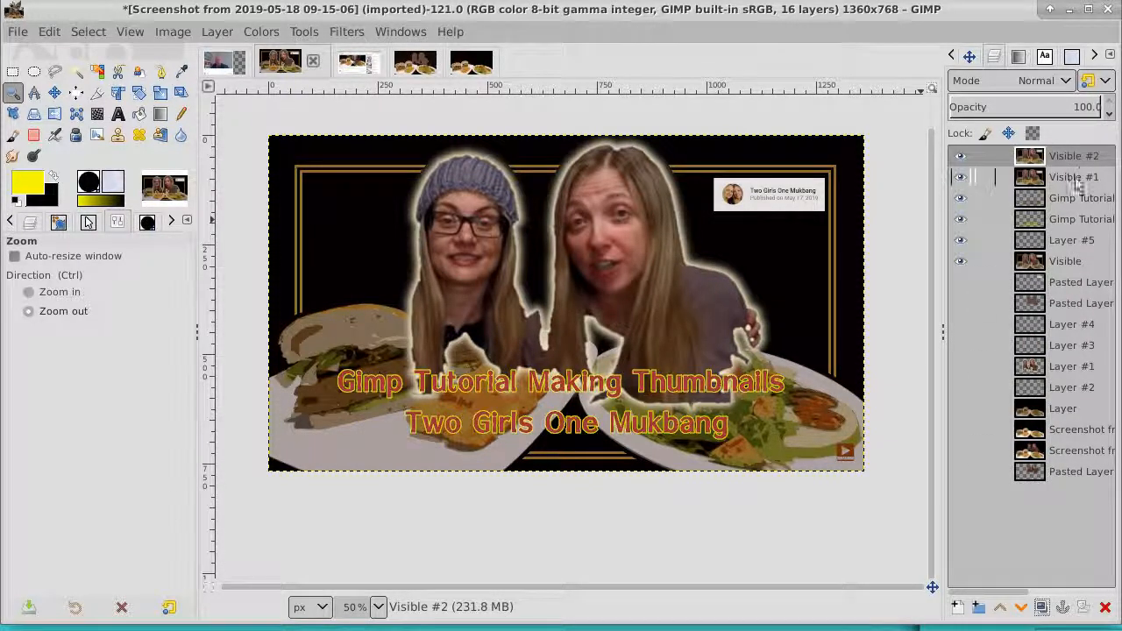
# Step: Try a Hue-Saturation adjustment with lightness 21.6 and saturation -15.5 on the duplicated composite layer, and cancel it
pyautogui.click(261, 32)
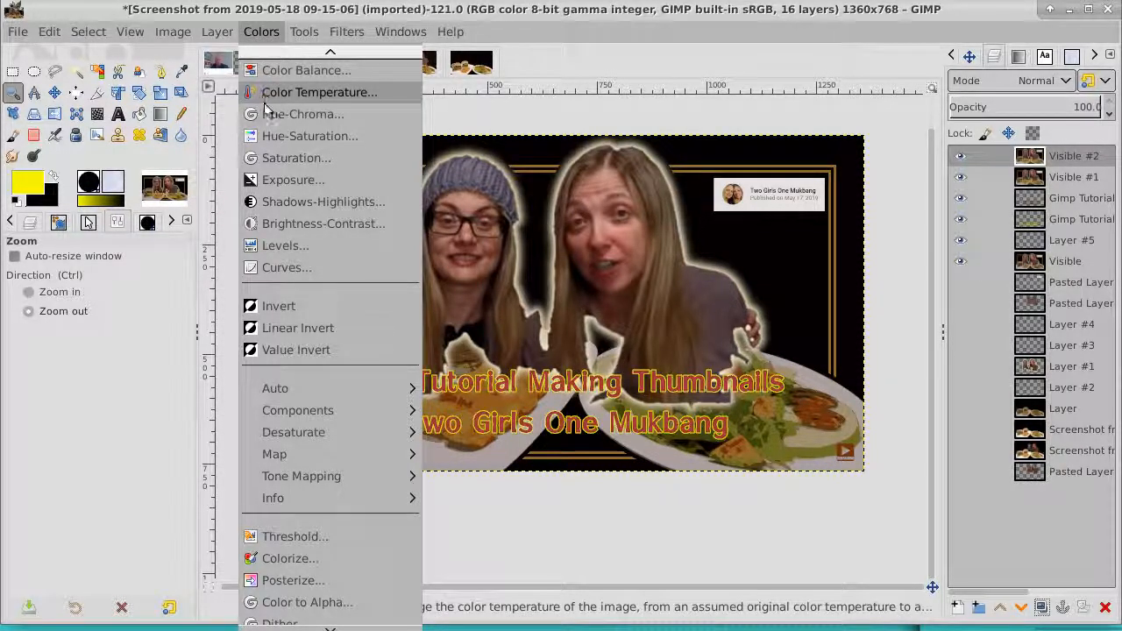
pyautogui.click(272, 140)
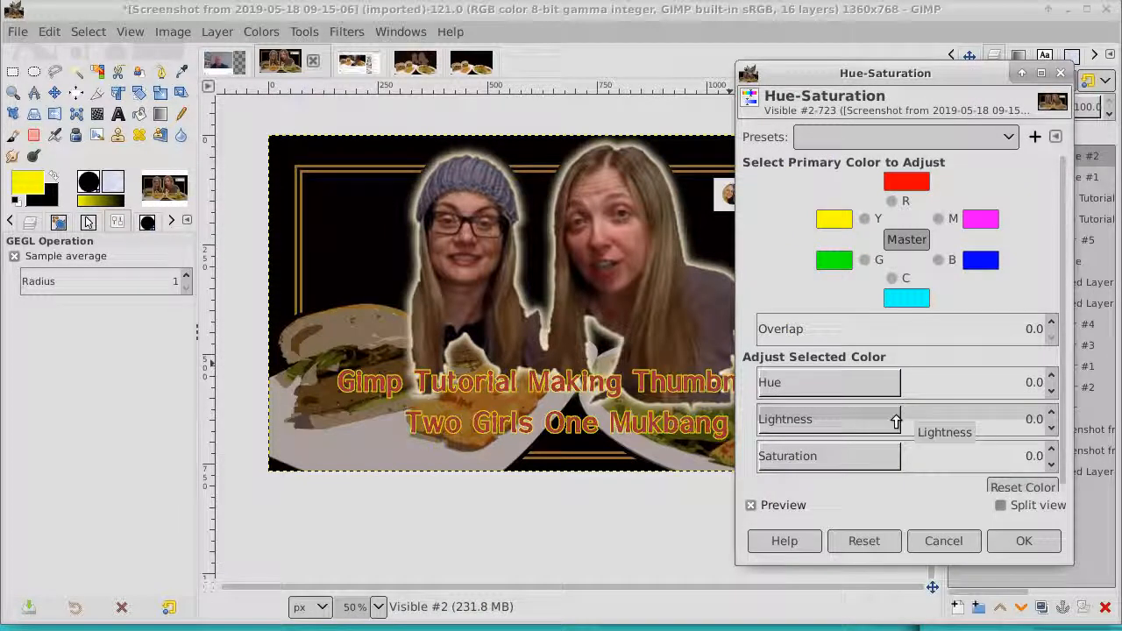
pyautogui.moveTo(894, 456); pyautogui.dragTo(947, 456)
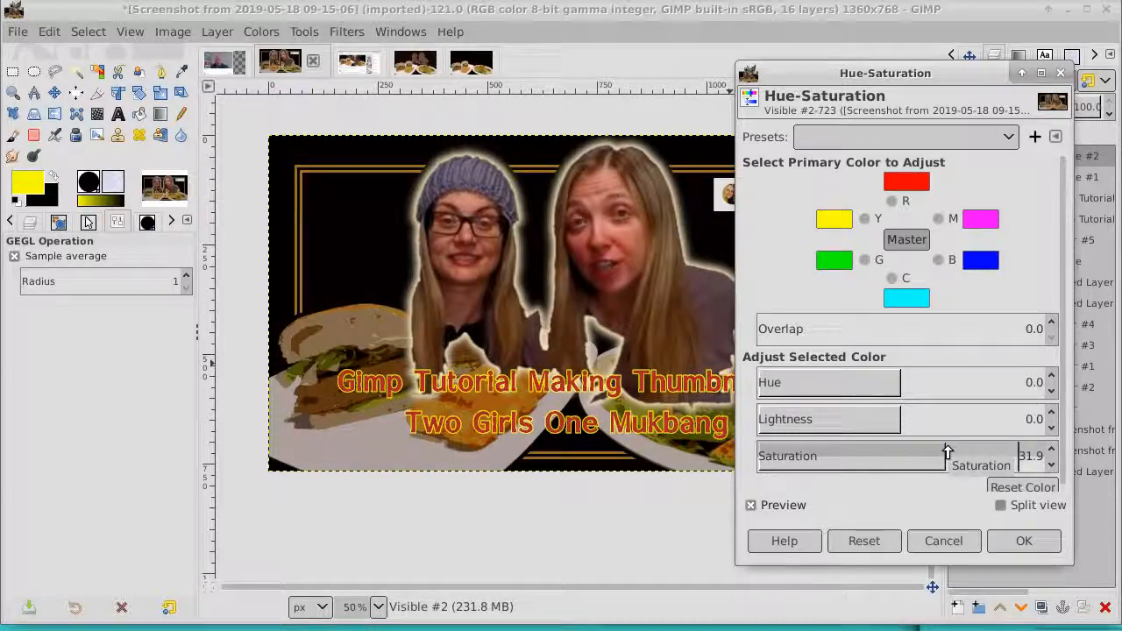
pyautogui.moveTo(896, 420); pyautogui.dragTo(878, 457)
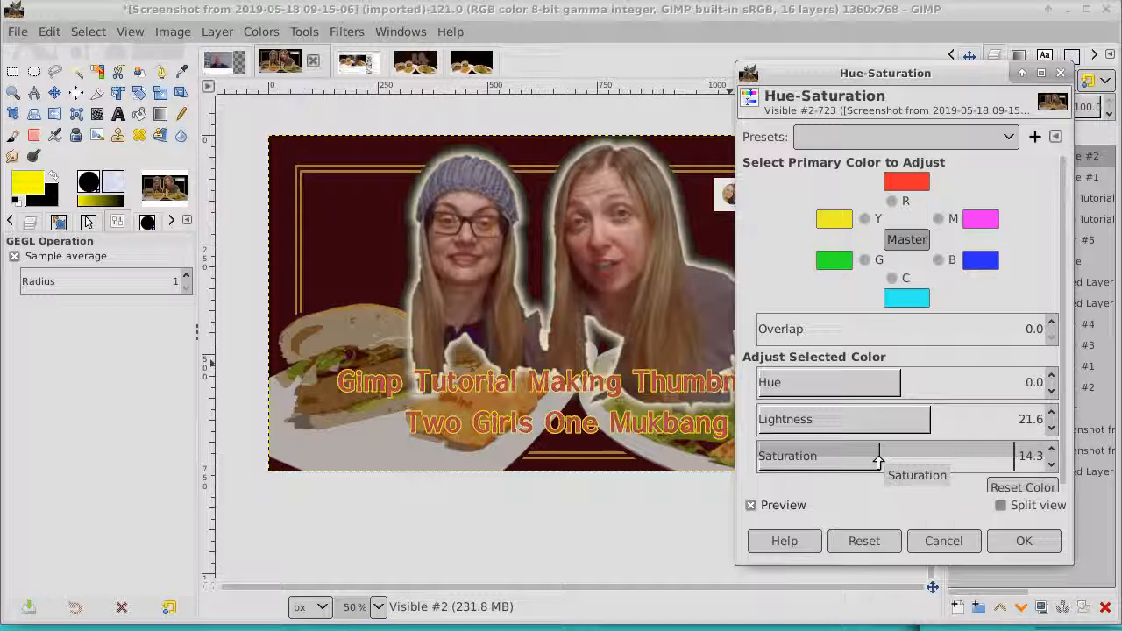
pyautogui.click(878, 457)
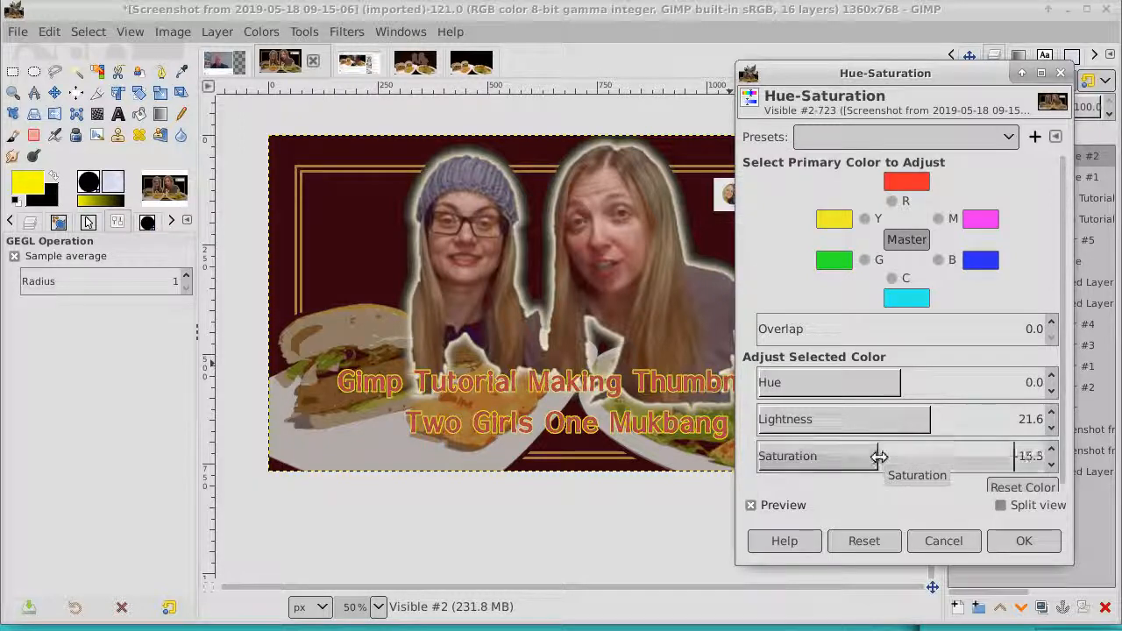
pyautogui.click(938, 542)
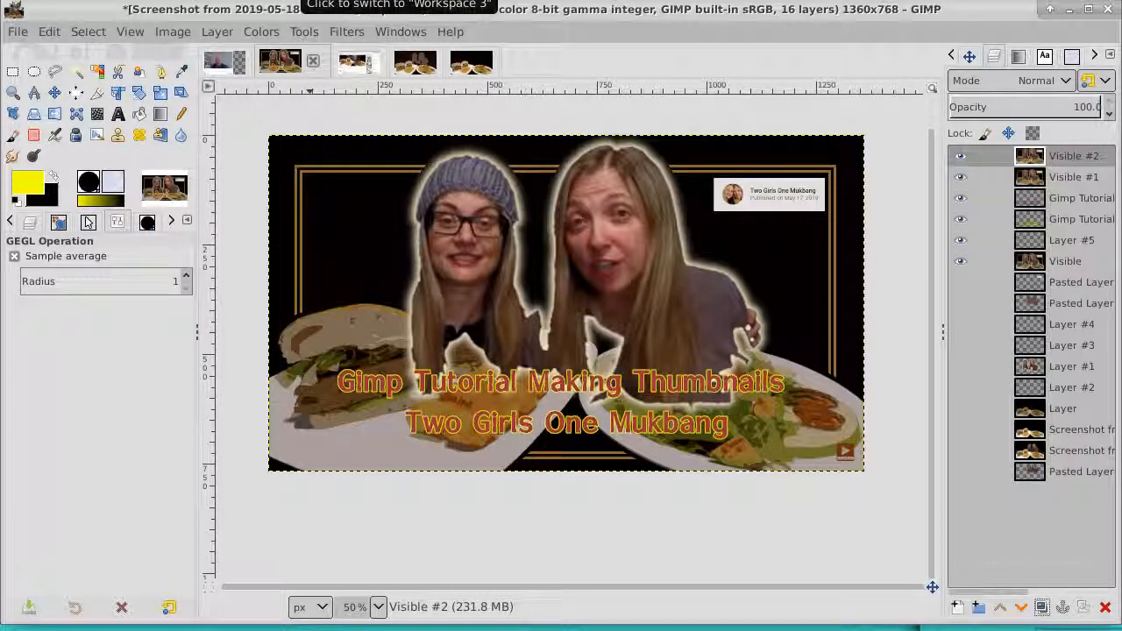
pyautogui.click(399, 1)
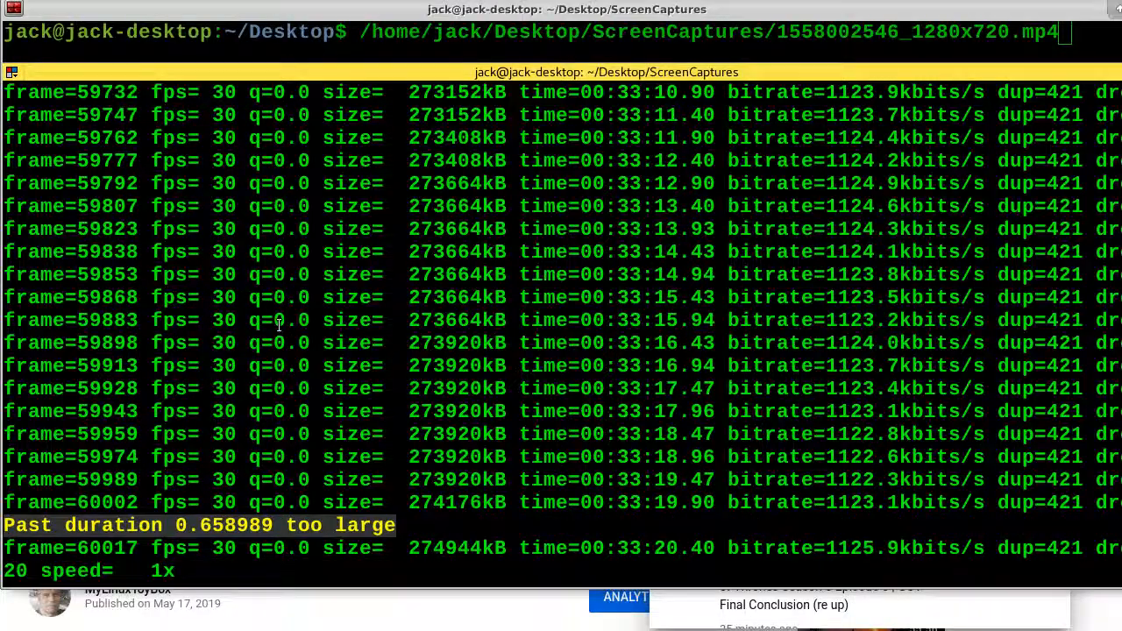